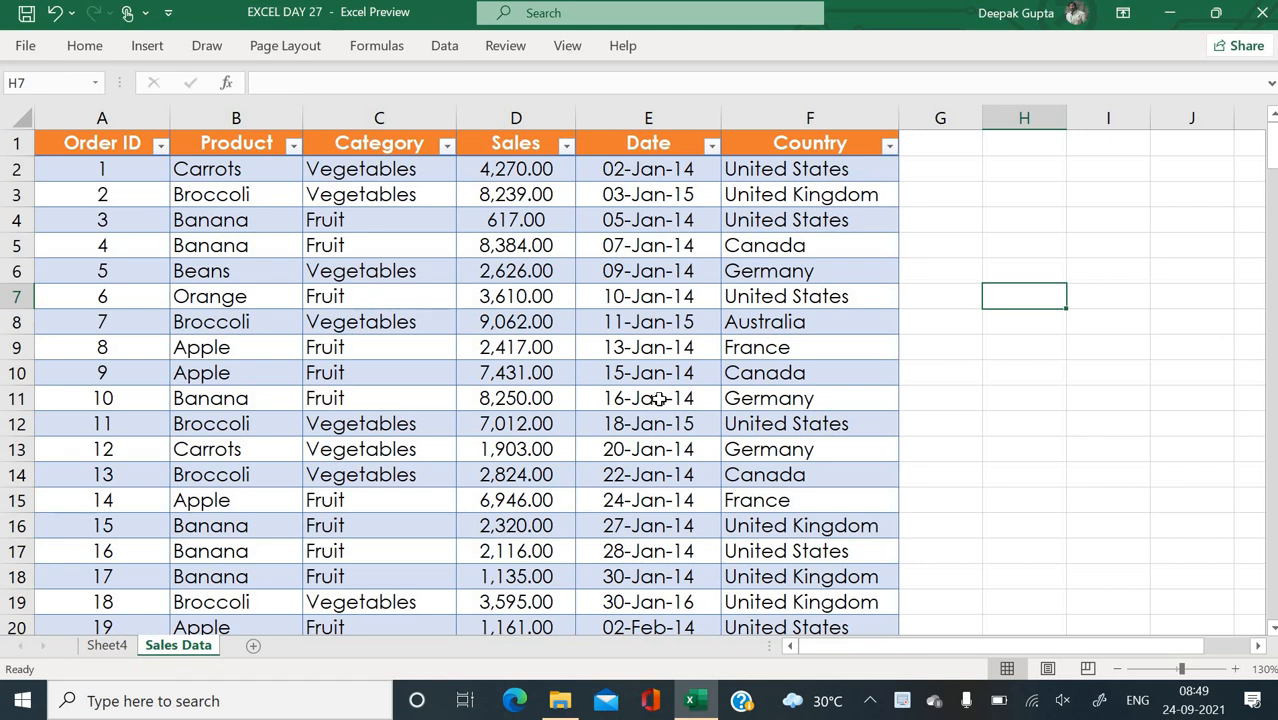
Review the Order ID, Product, Category, Sales, Date and Country columns of the Sales Data table
left_click(632, 356)
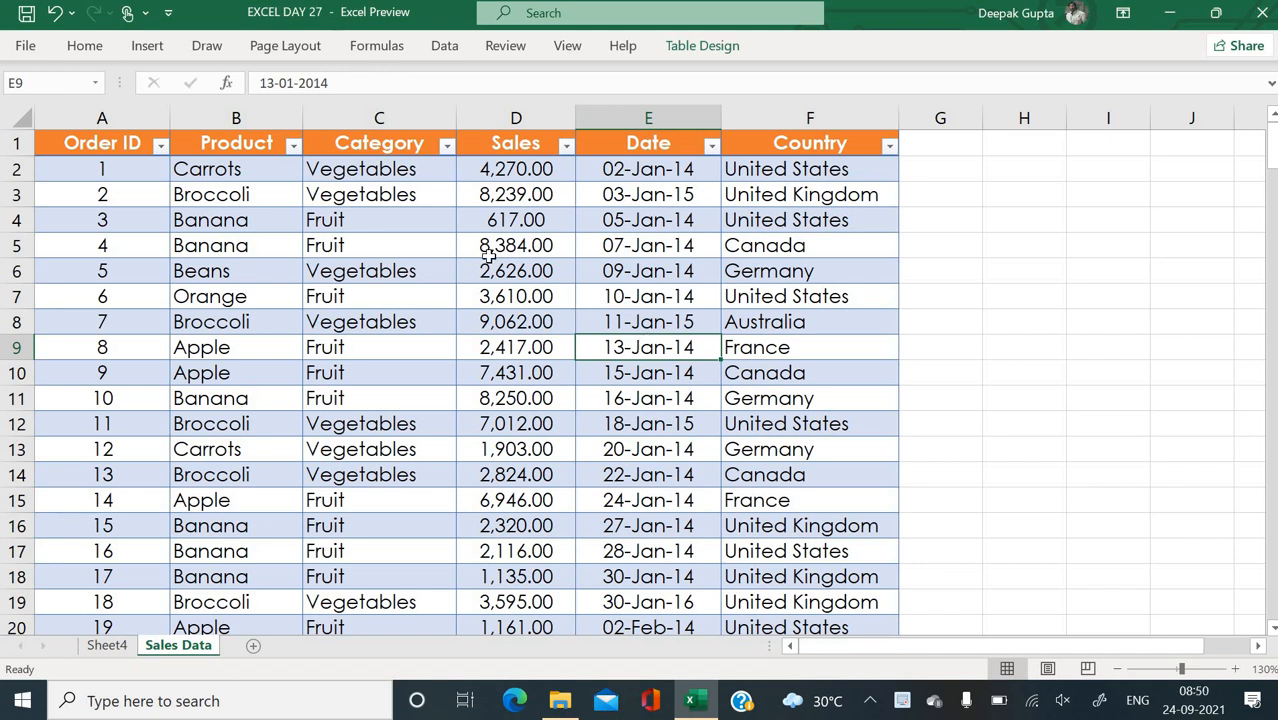
left_click(151, 212)
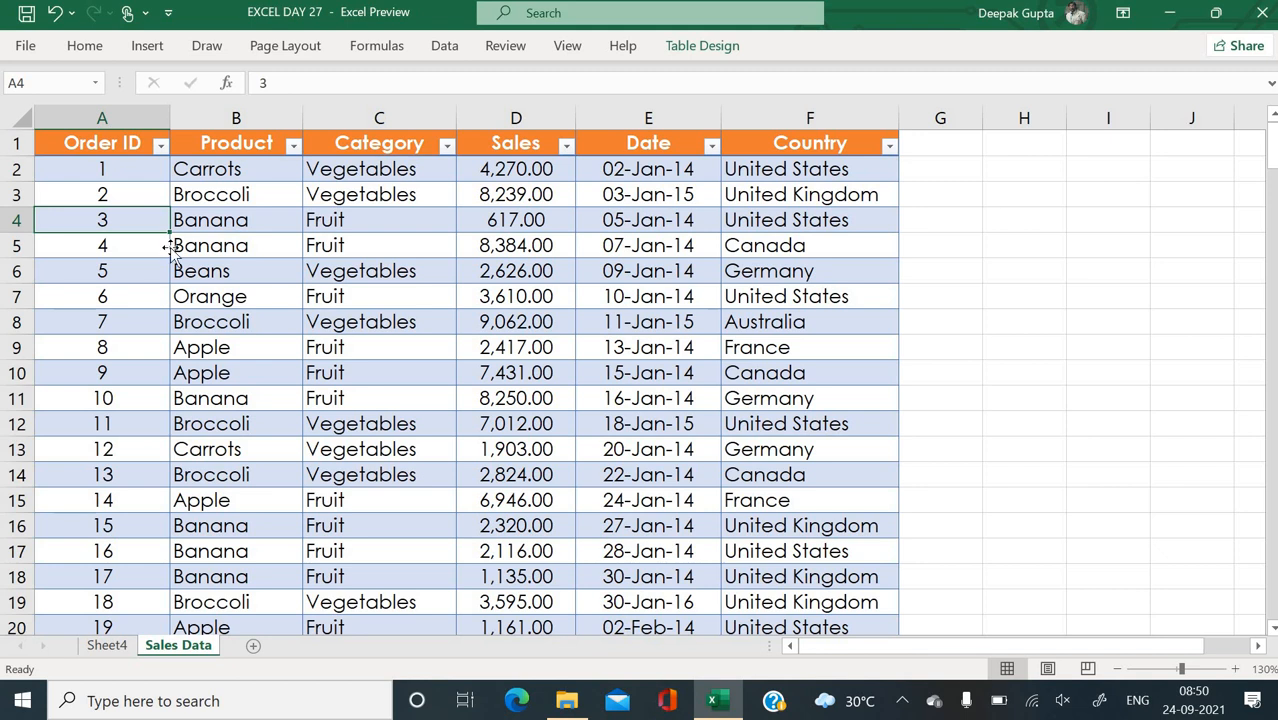
left_click(174, 250)
left_click(237, 291)
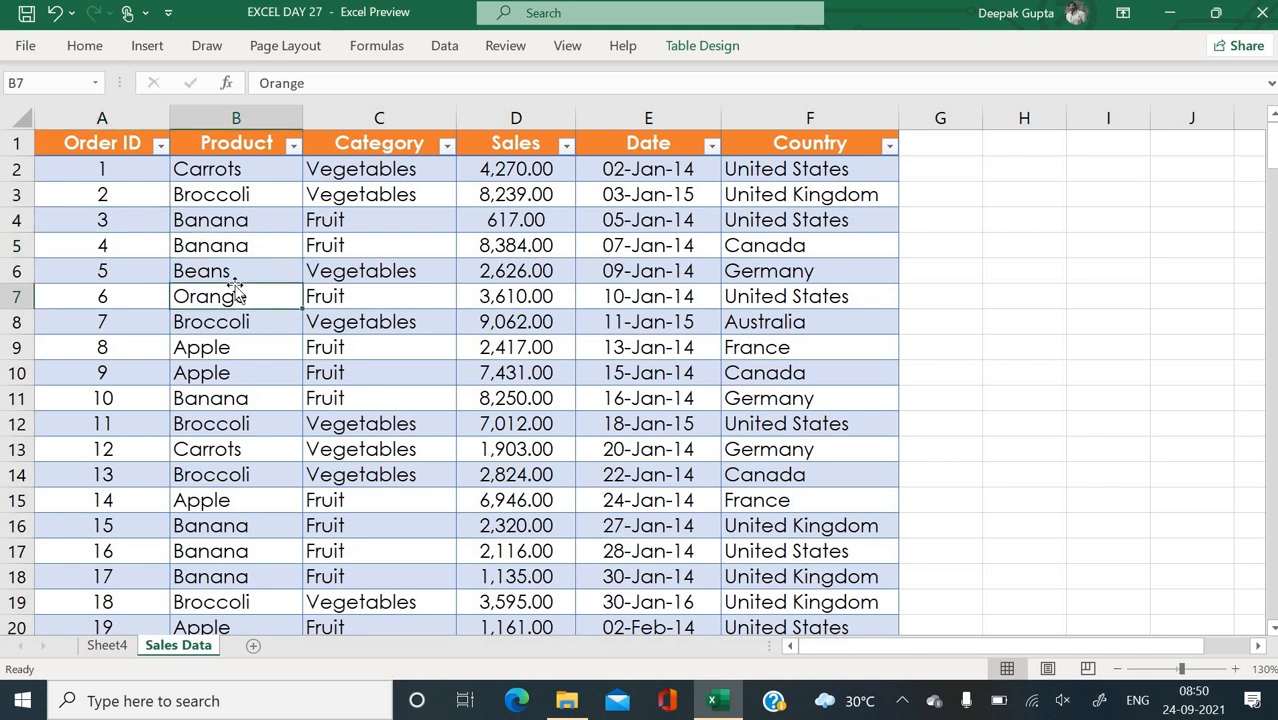
left_click(358, 285)
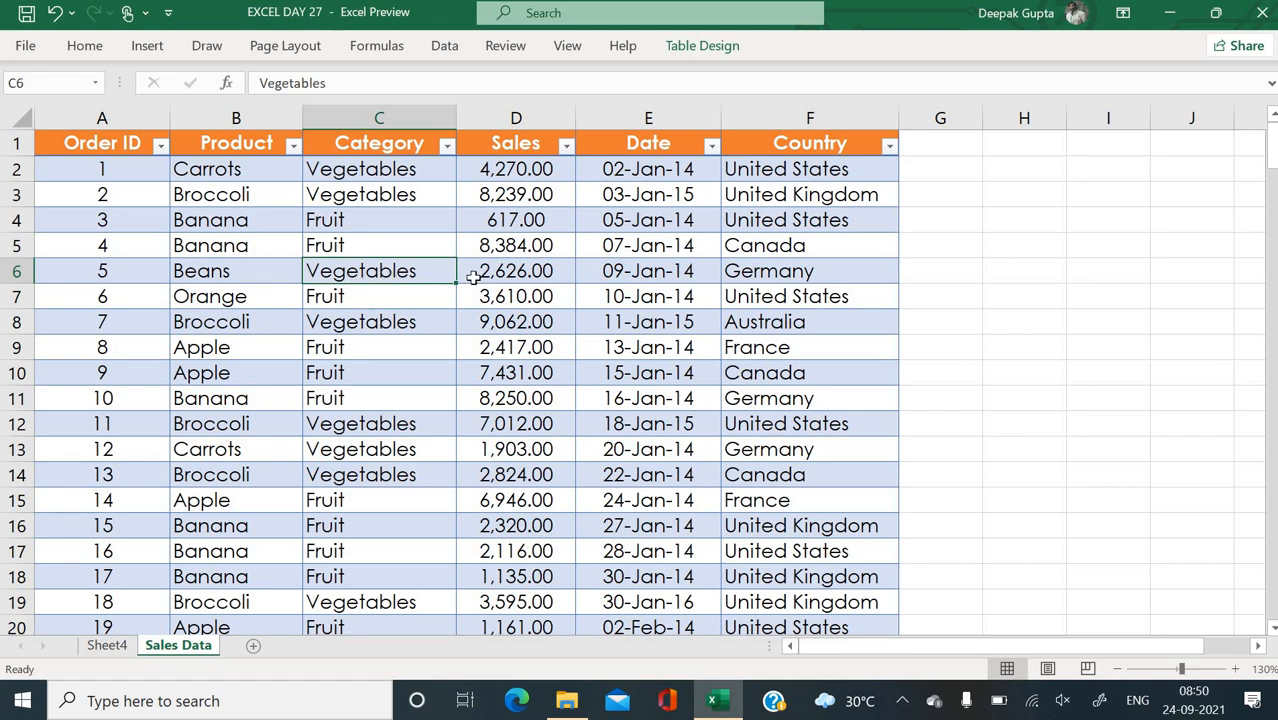
left_click(474, 277)
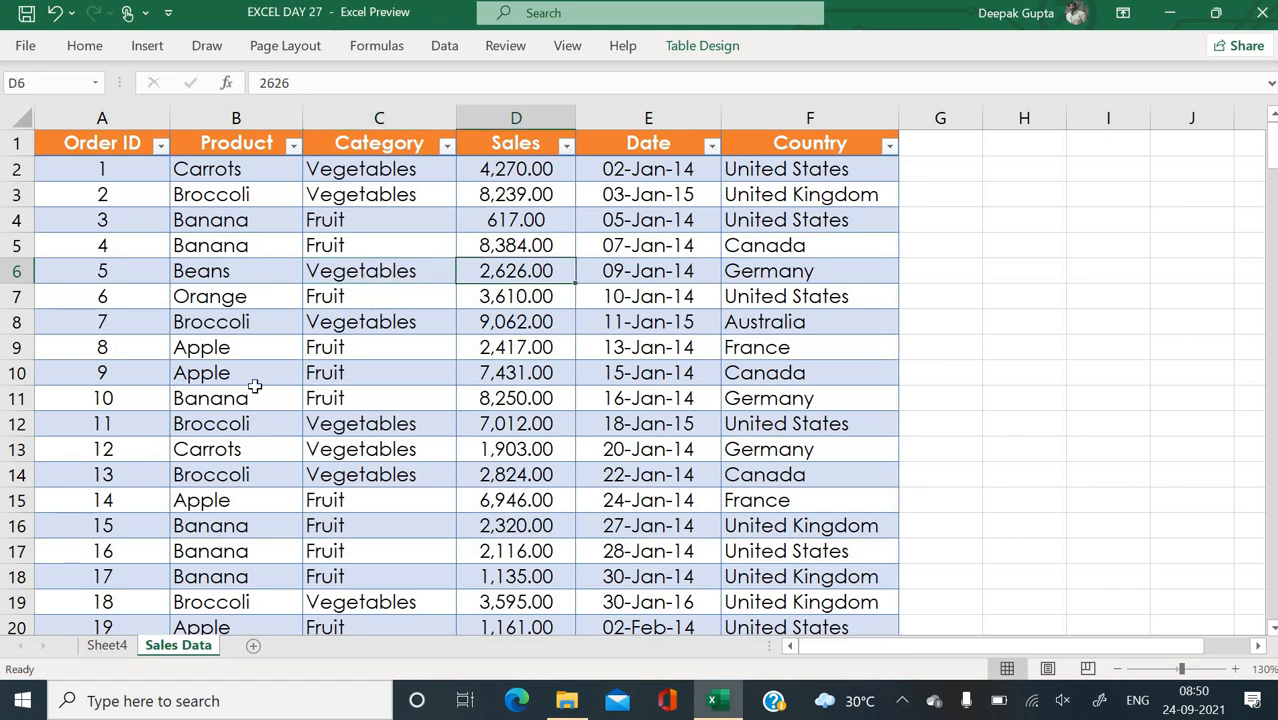
left_click(101, 152)
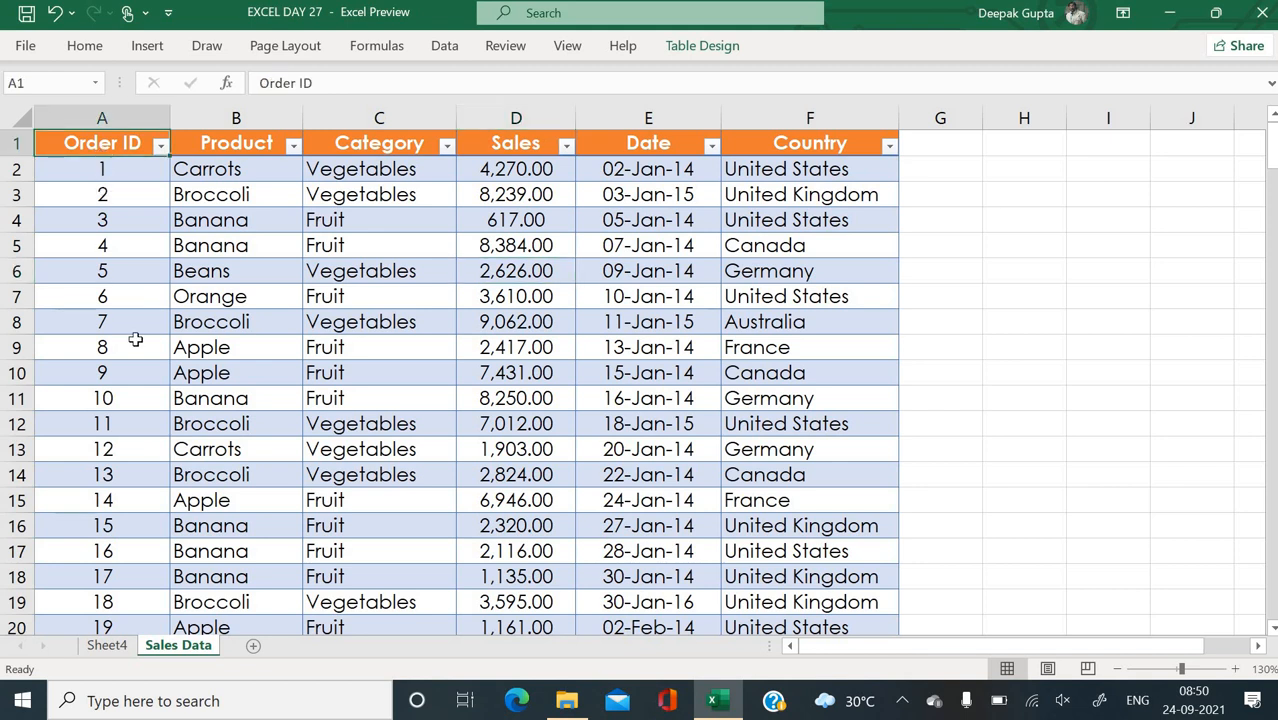
left_click(222, 156)
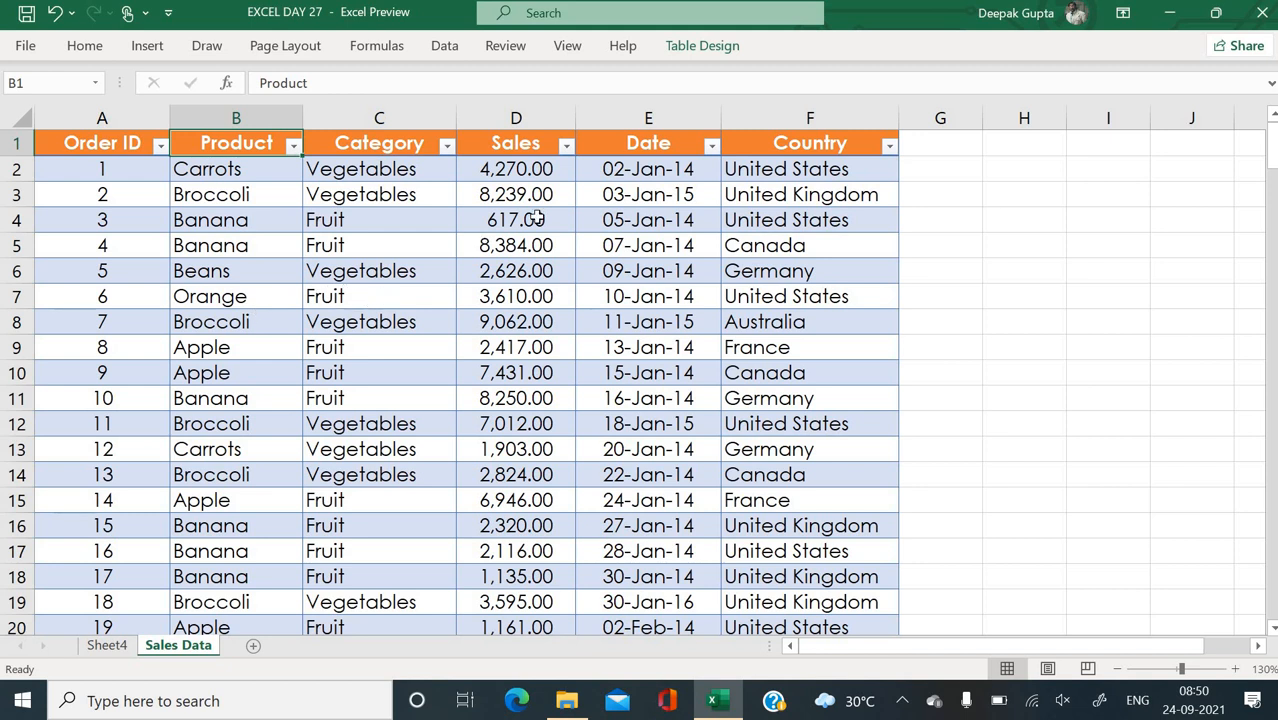
left_click(530, 145)
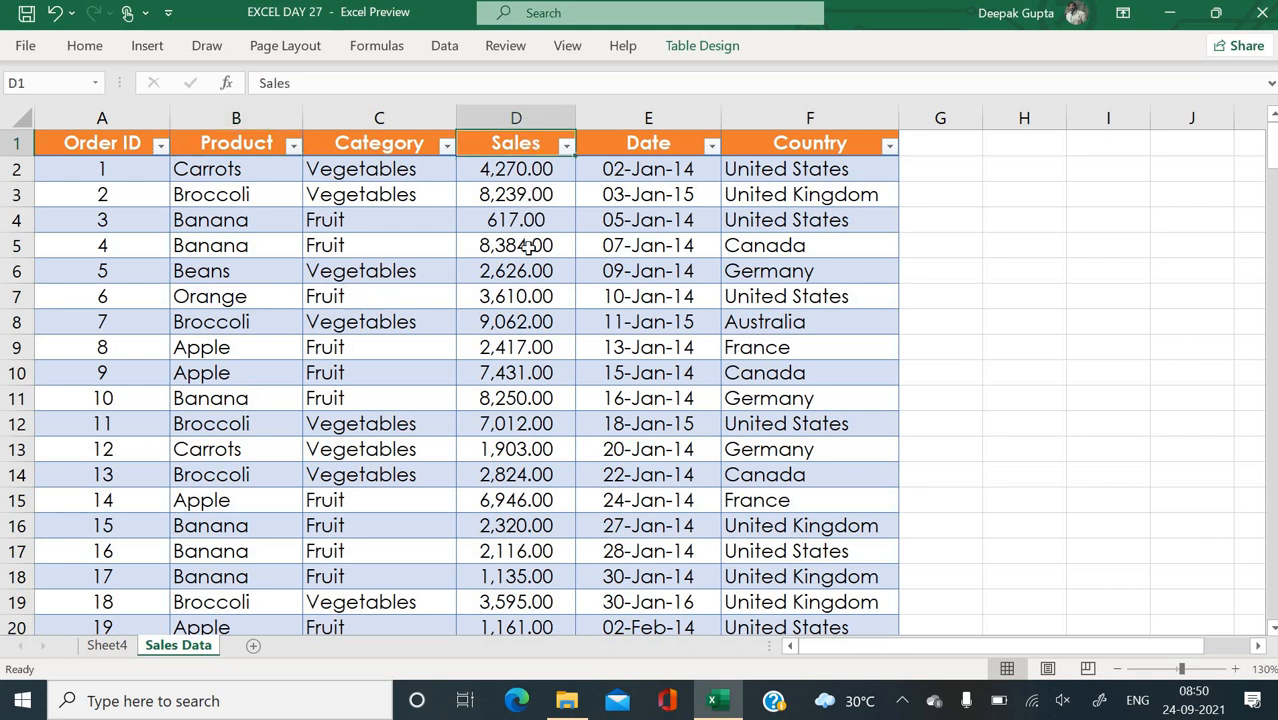
left_click(659, 147)
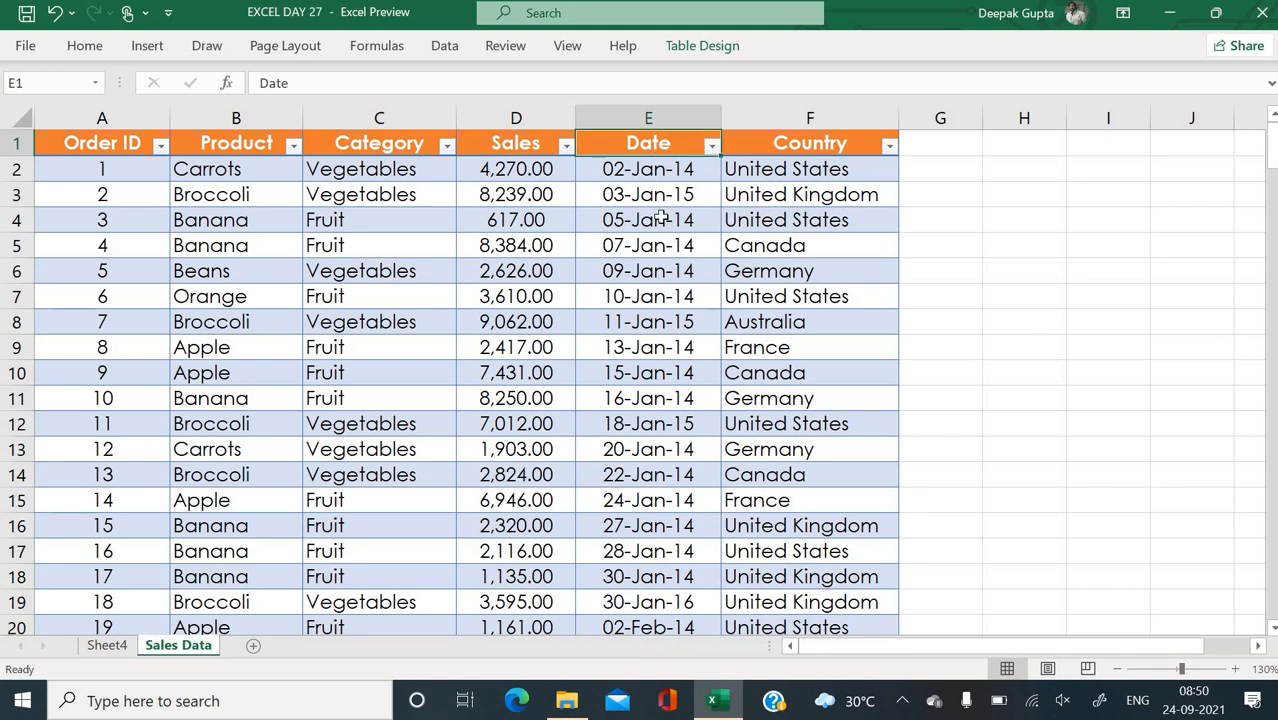
left_click(797, 145)
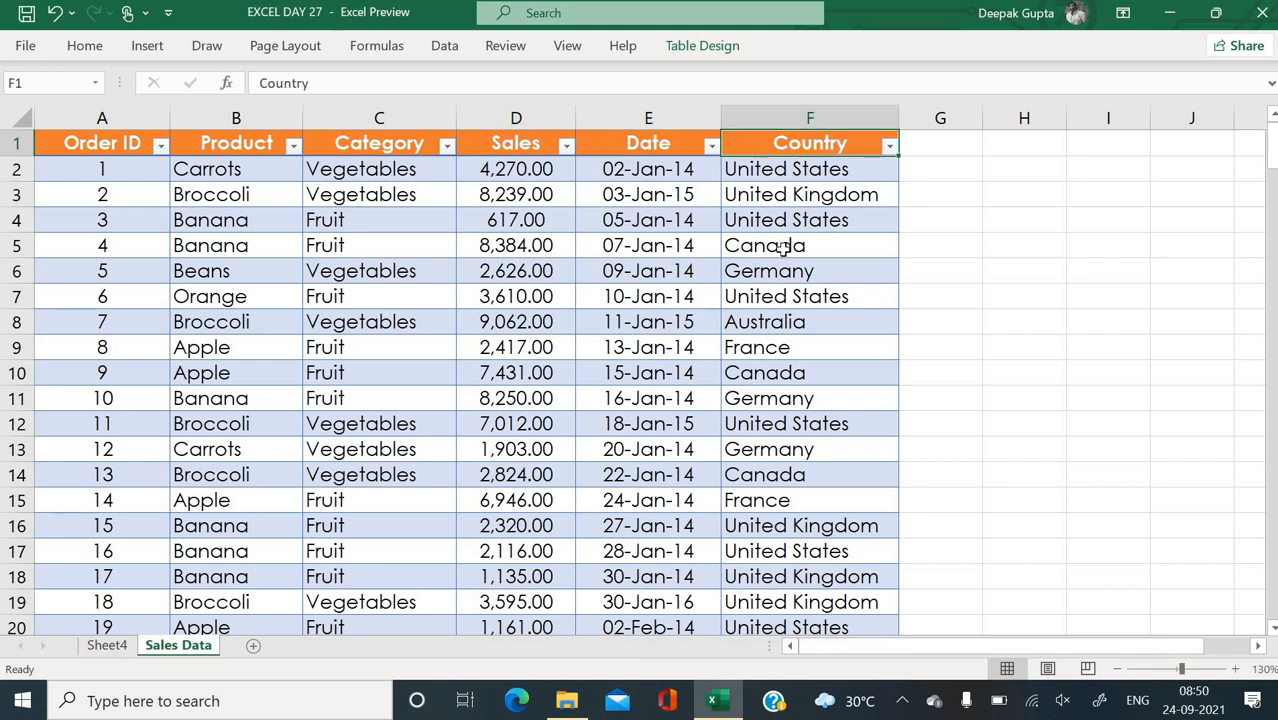
left_click(599, 374)
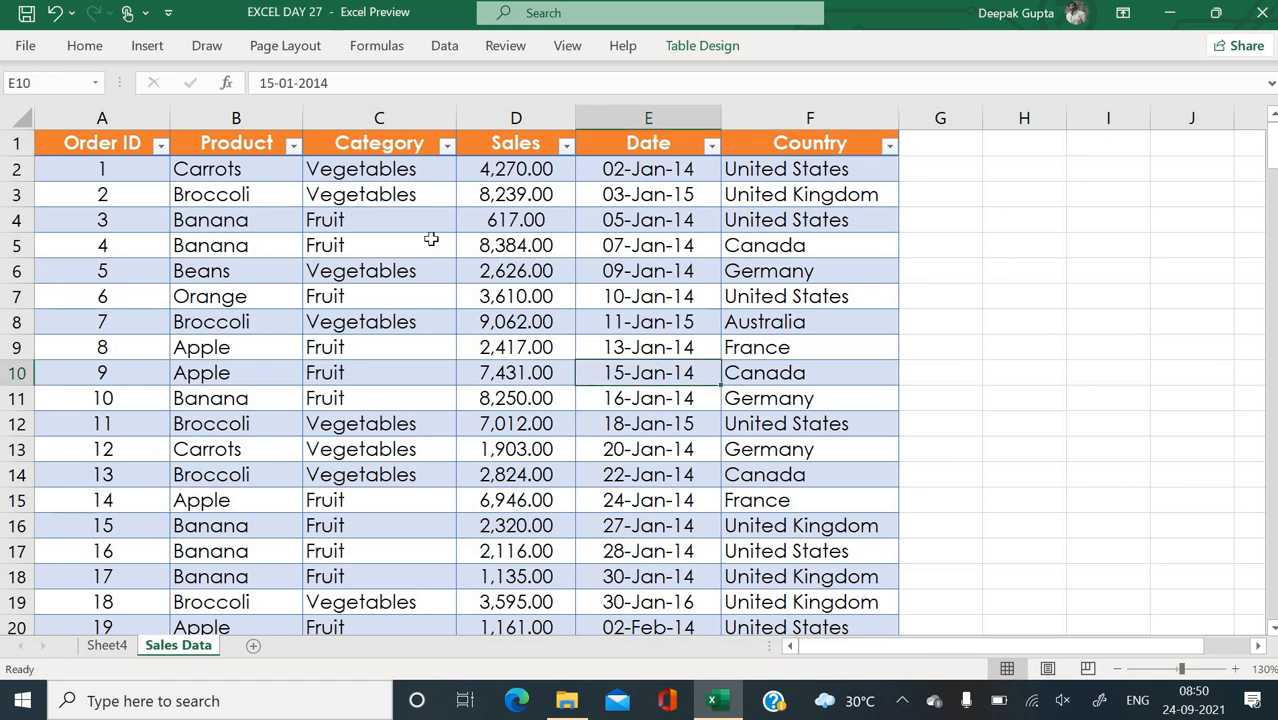
left_click(348, 470)
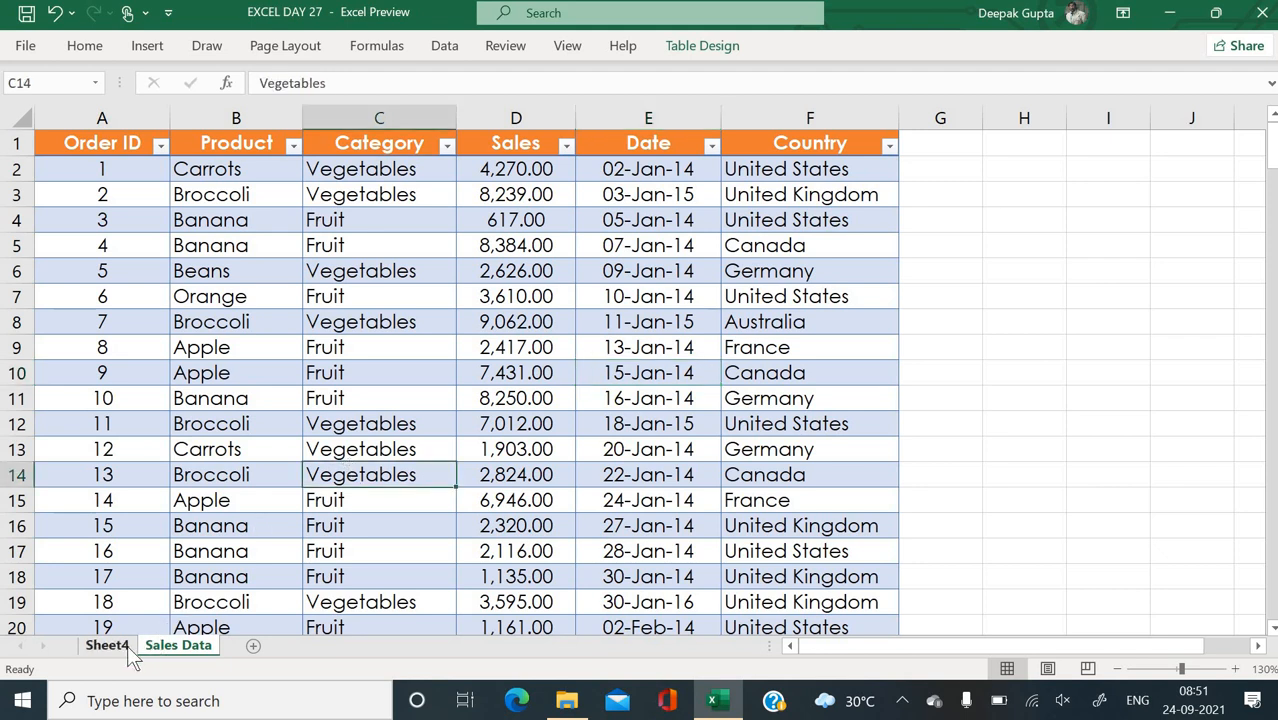
Look through the sales records down to the last row of the table and return to its beginning
scroll(320, 425, "down", 5)
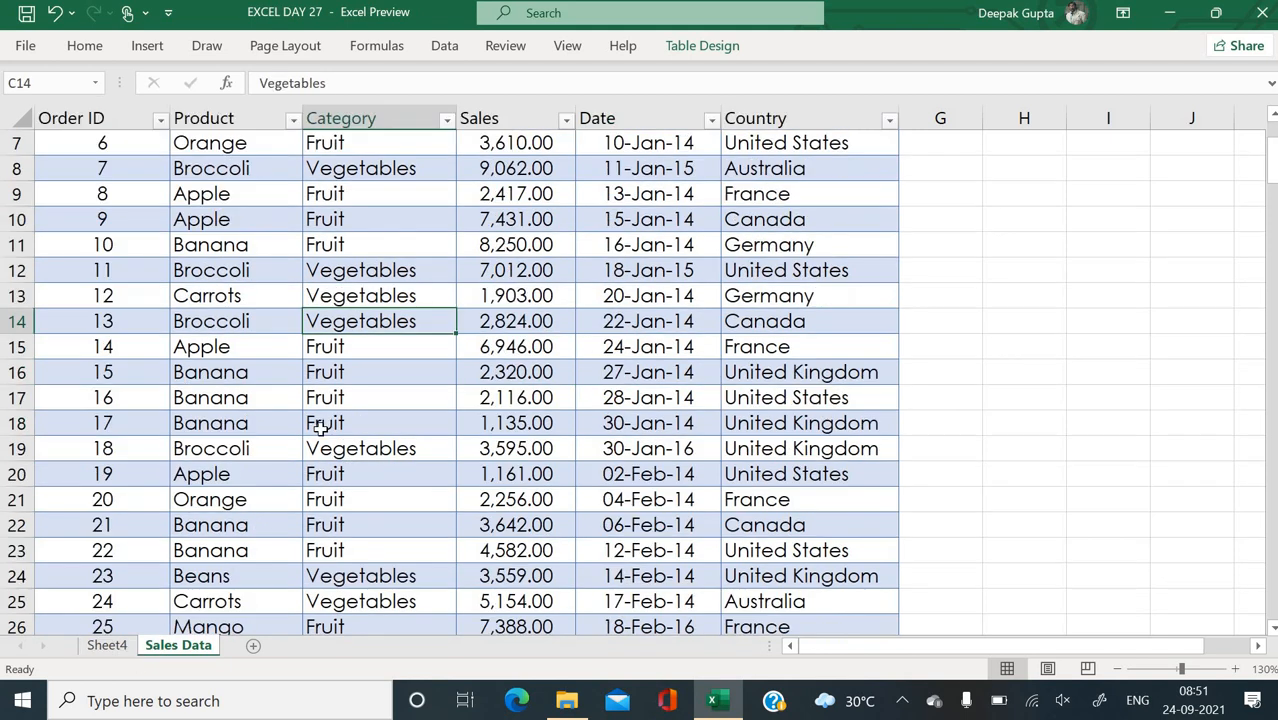
scroll(320, 425, "down", 19)
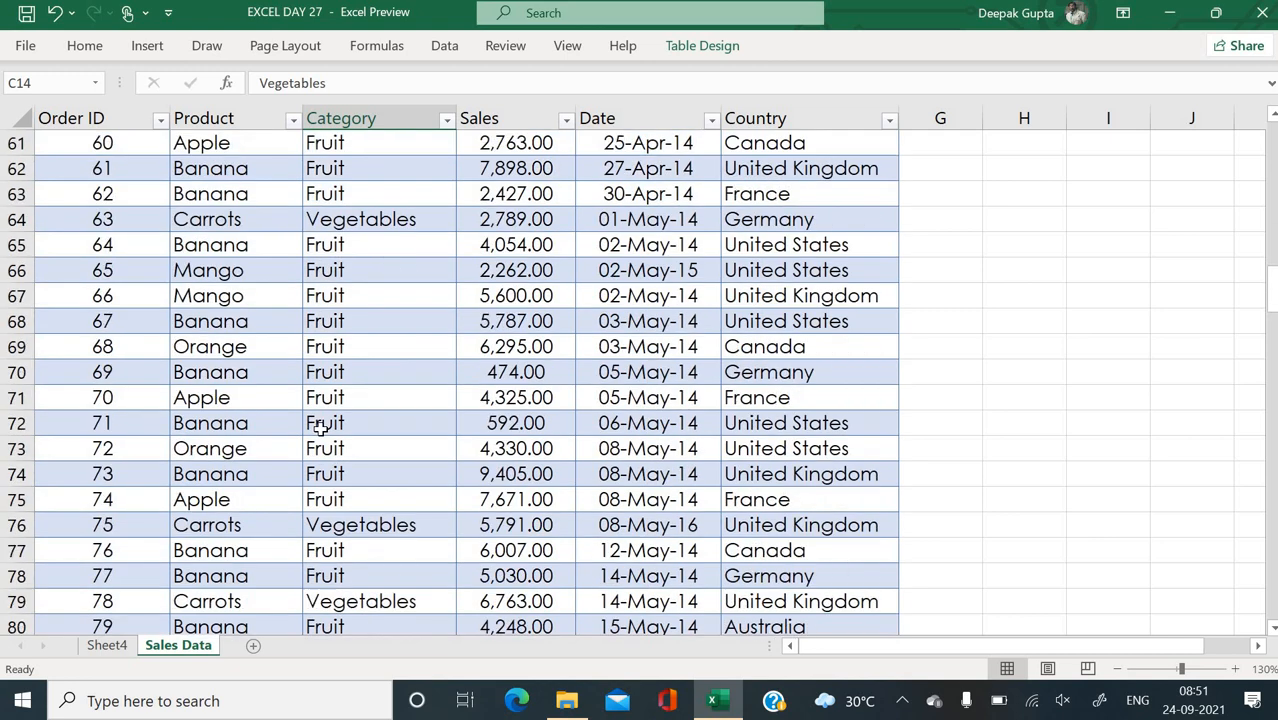
scroll(320, 425, "down", 20)
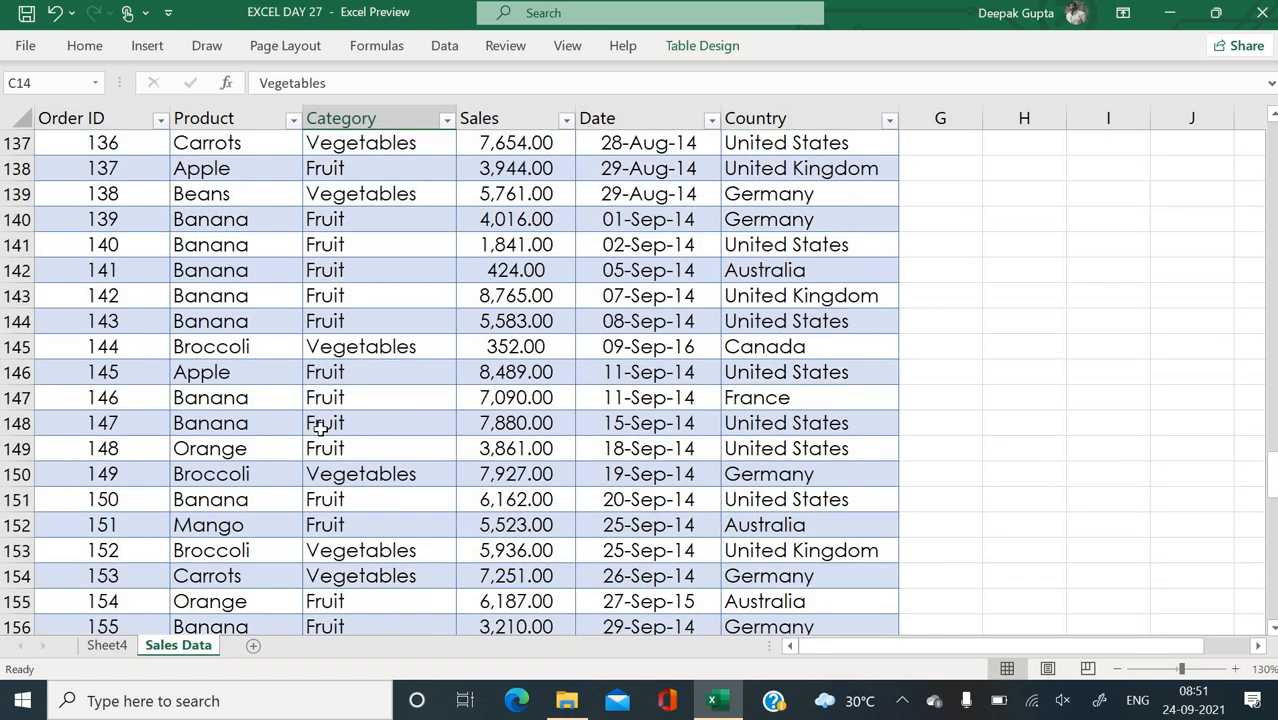
scroll(320, 428, "down", 12)
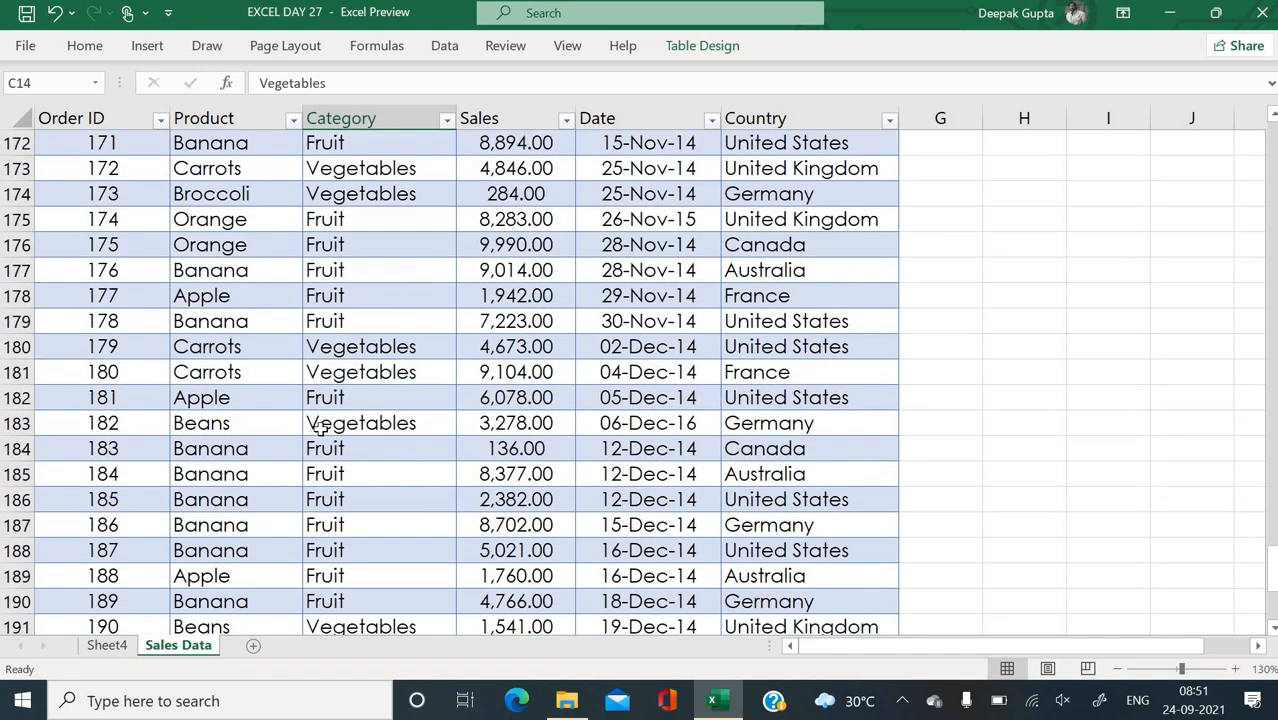
key("Page_Down")
key("Page_Down")
key("Page_Up")
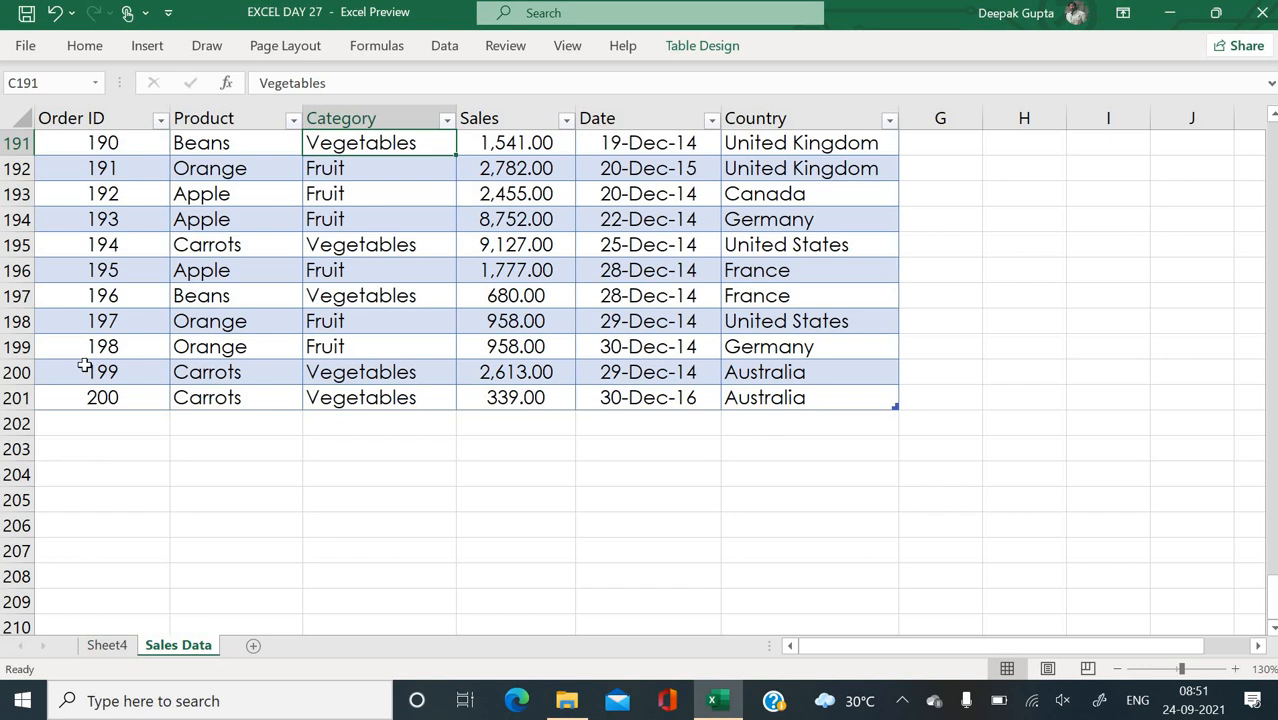
key("ctrl+Home")
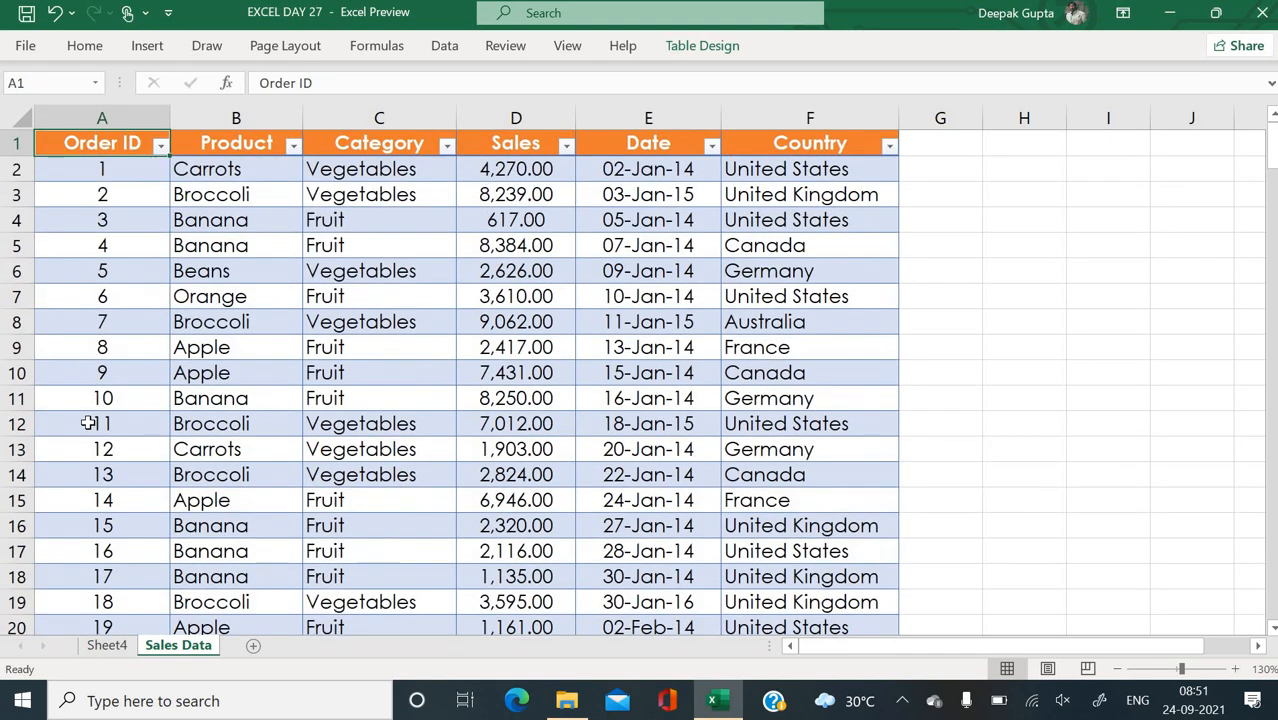
left_click(126, 247)
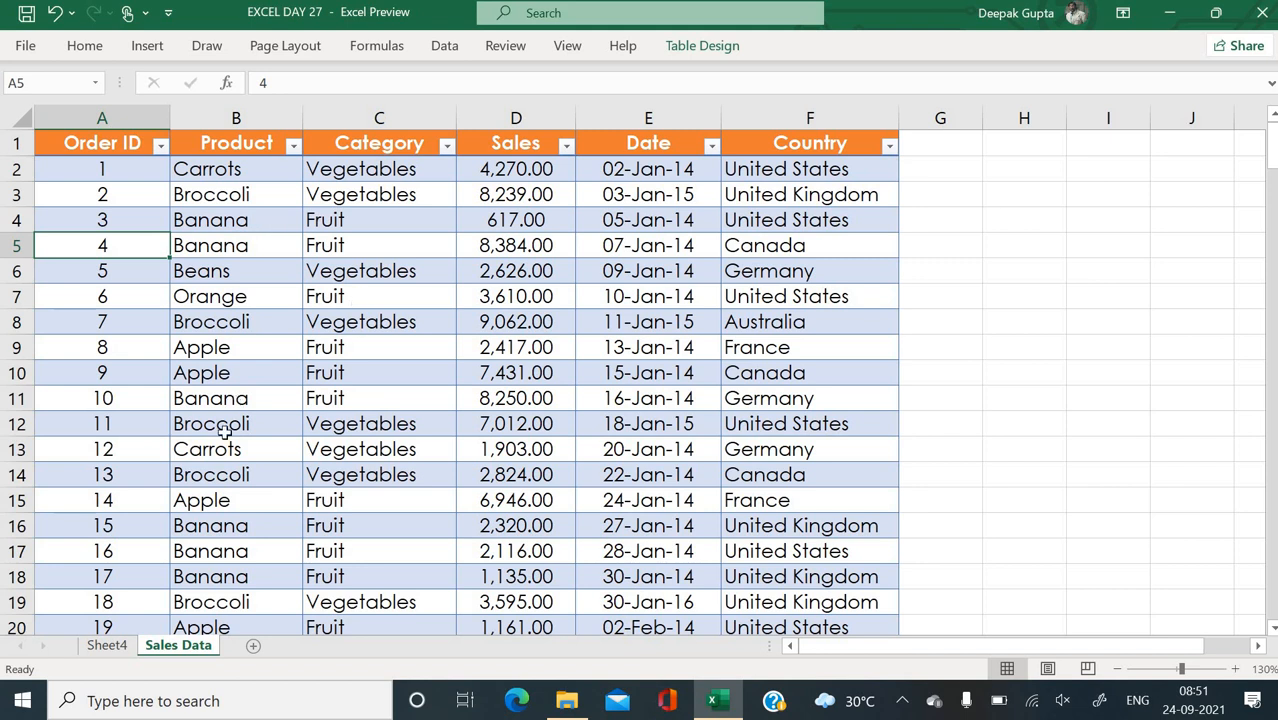
Read the list of requested reports on Sheet4, focusing on report A, Country & Category Wise Sales
left_click(115, 645)
left_click(218, 299)
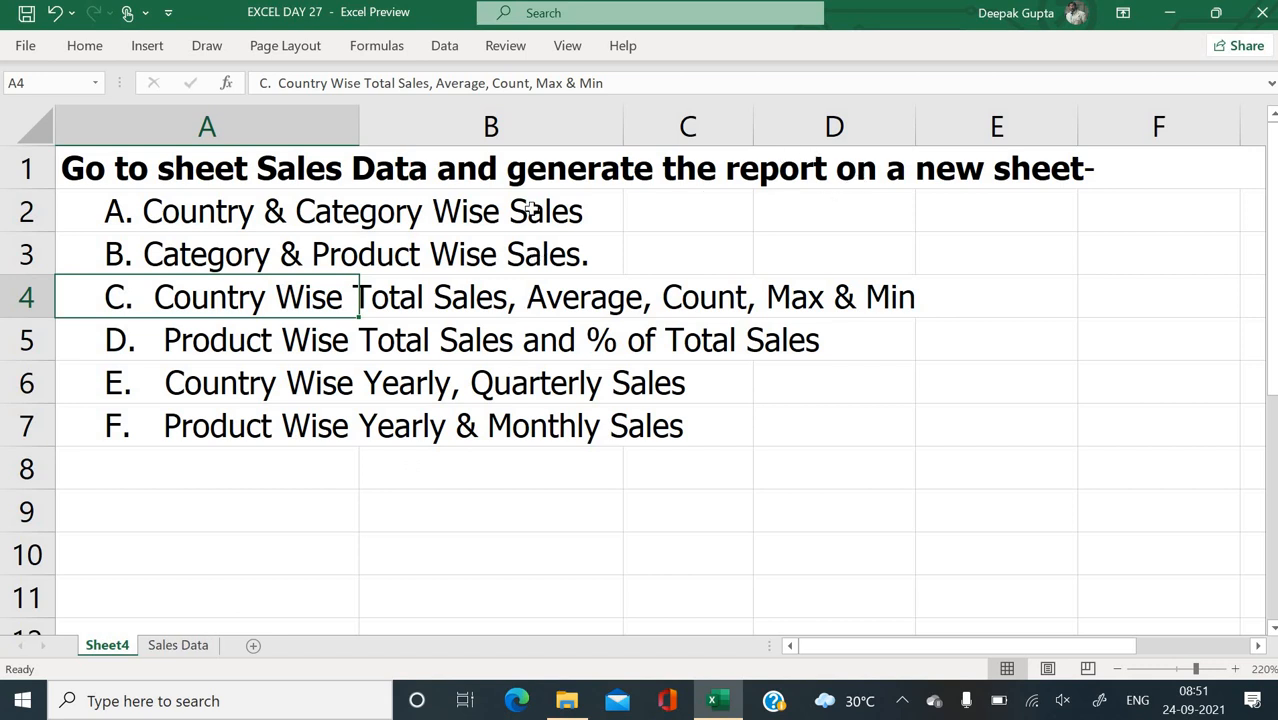
left_click(270, 222)
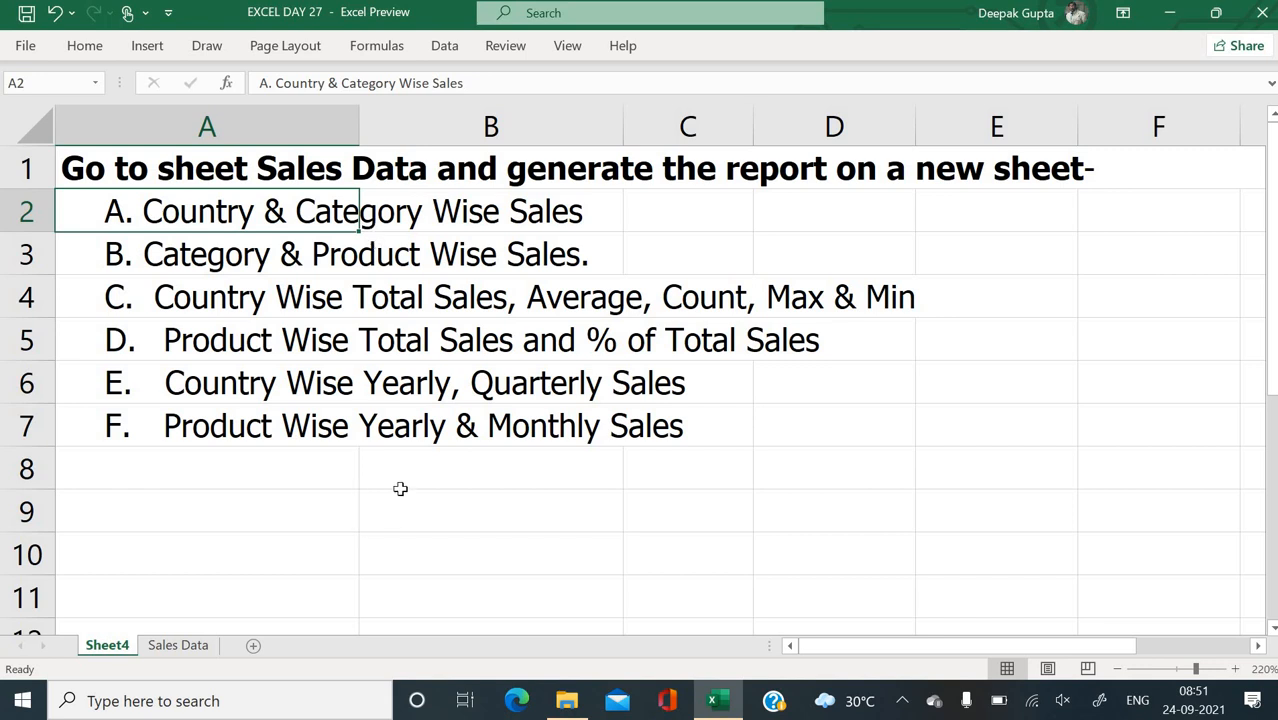
Create a PivotTable on a new worksheet from the entire Sales Data table, including its headers
left_click(180, 646)
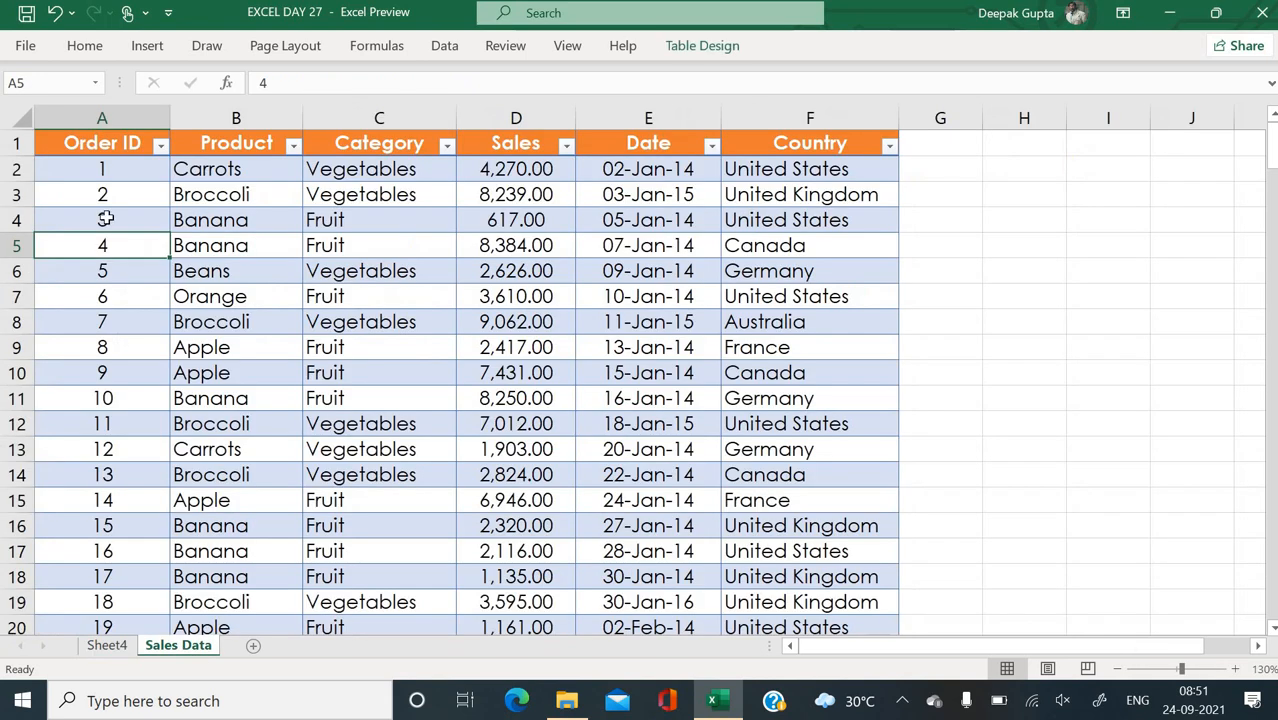
left_click(109, 169)
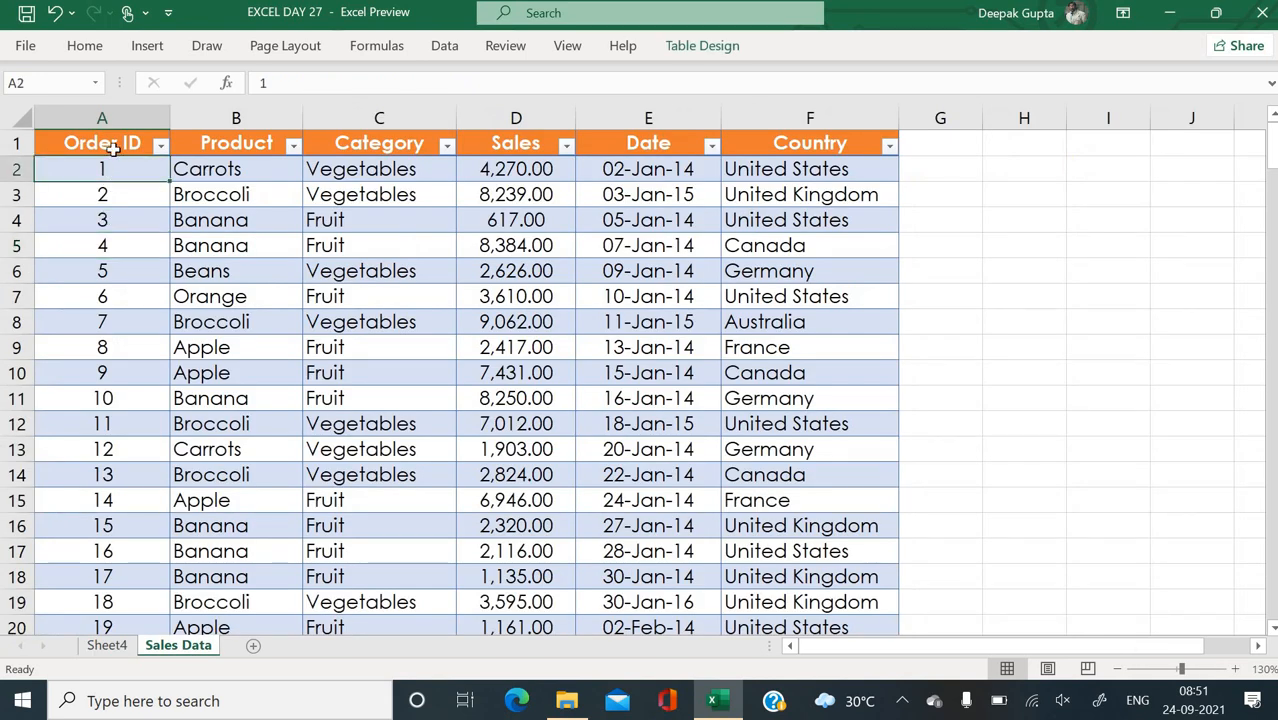
left_click(114, 149)
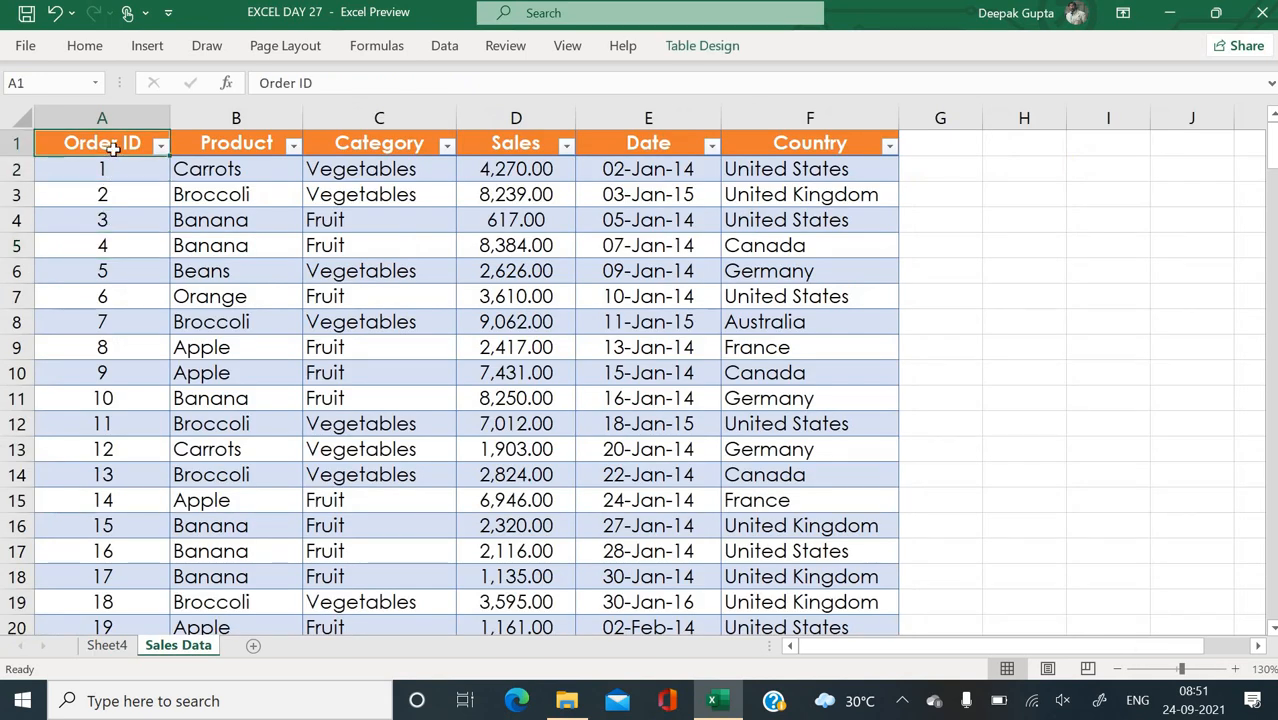
key("ctrl+shift+Right")
key("ctrl+shift+Down")
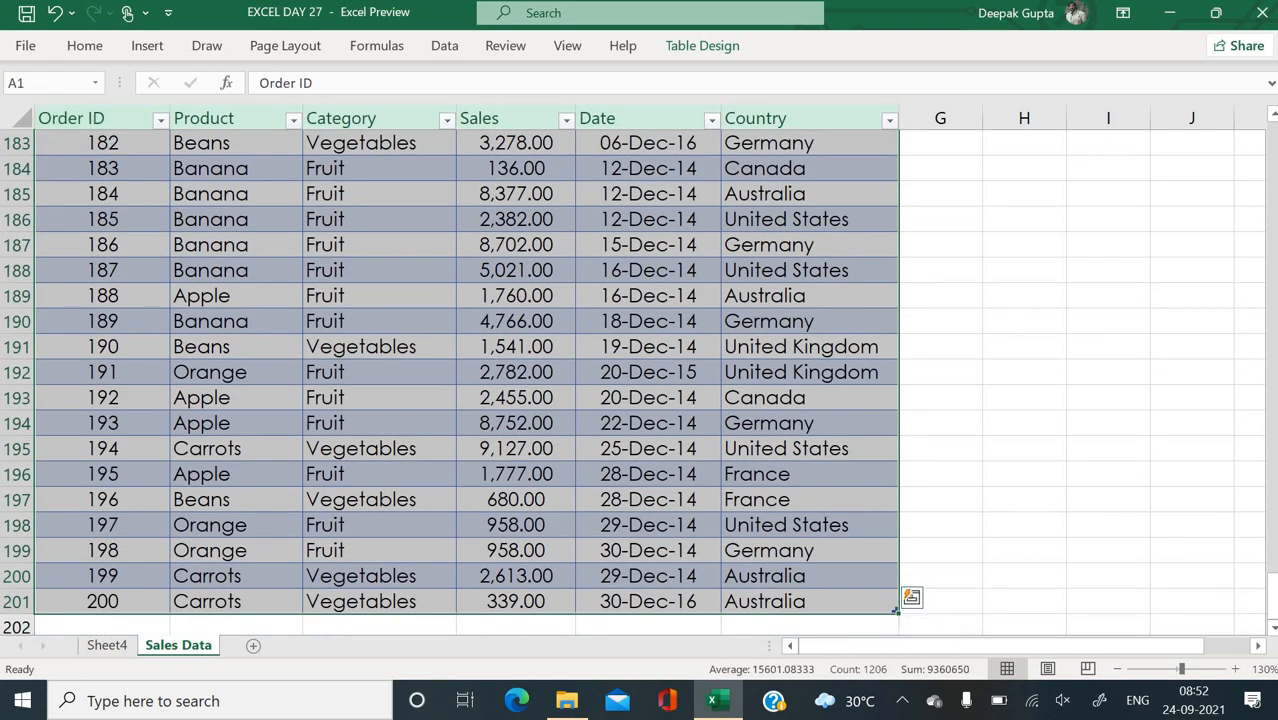
left_click(141, 47)
left_click(141, 47)
left_click(141, 47)
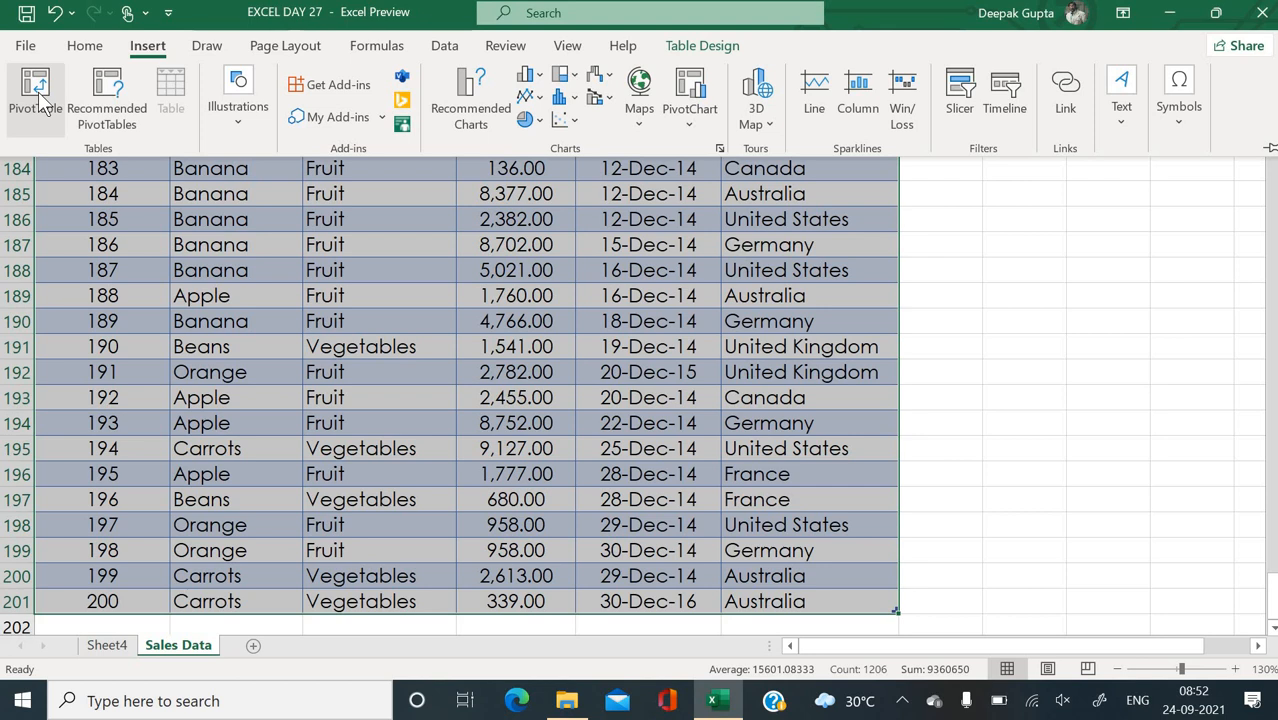
left_click(38, 91)
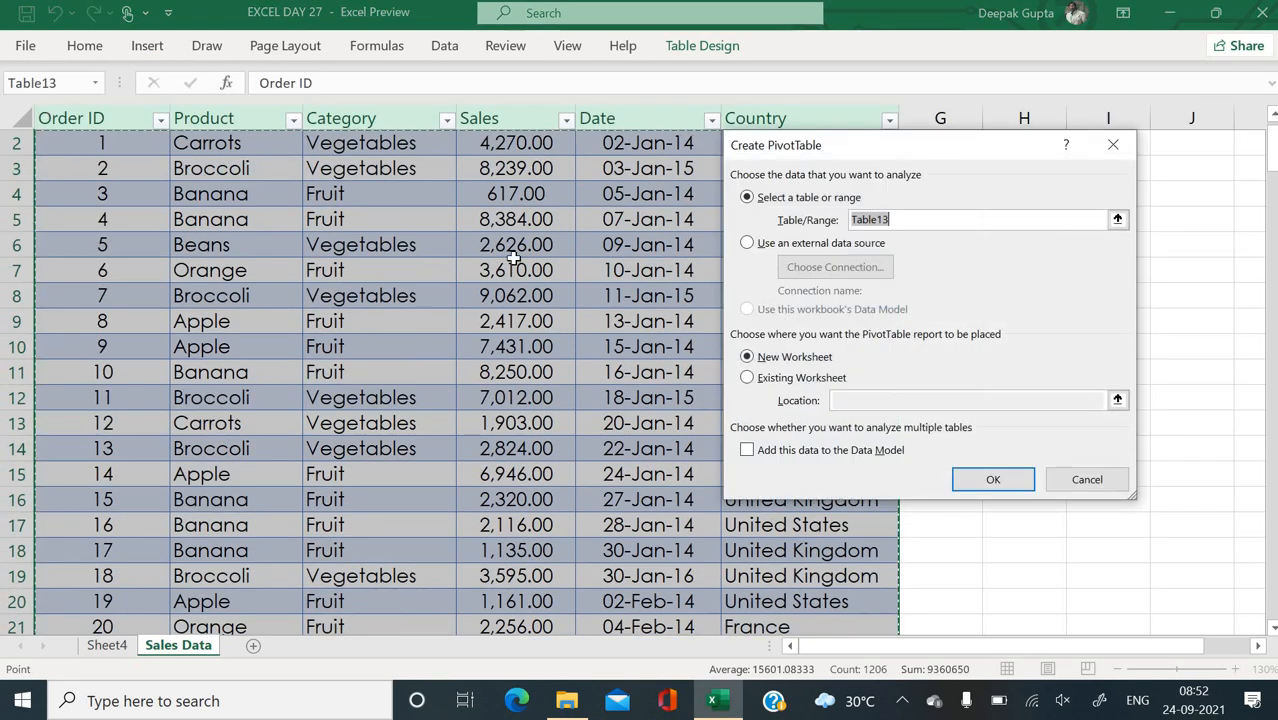
left_click(993, 480)
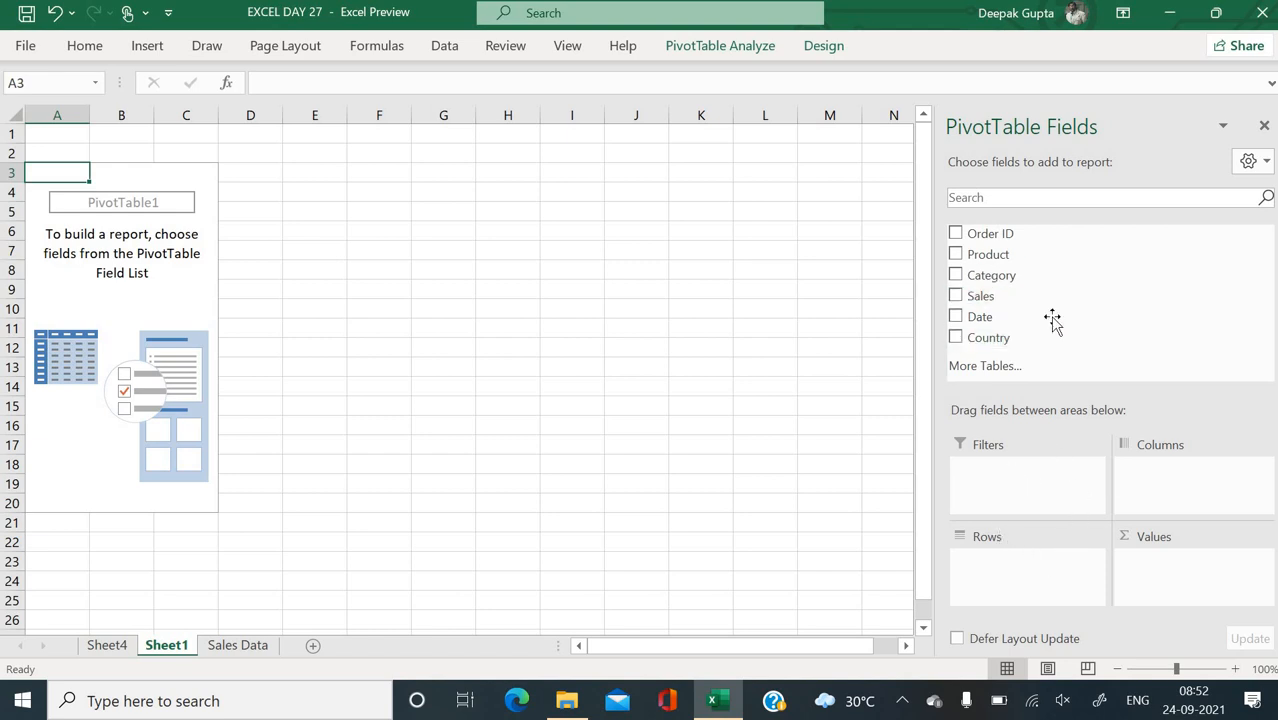
left_click(955, 276)
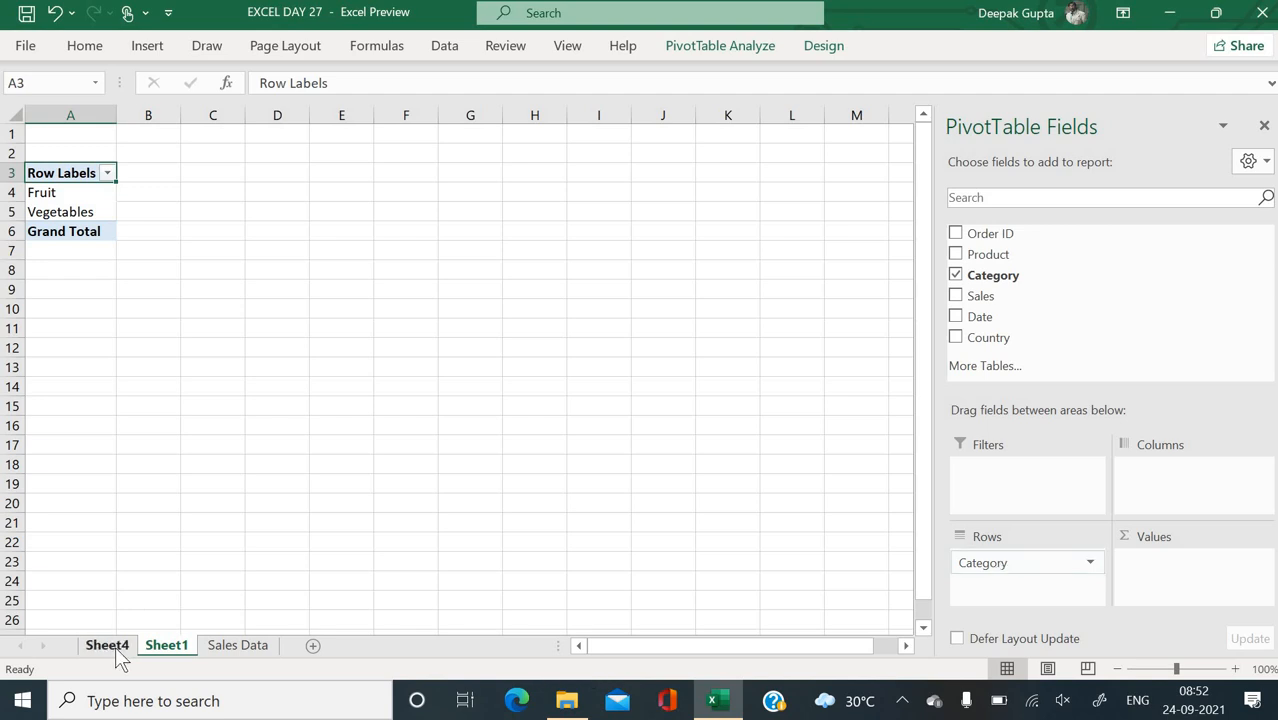
key("ctrl+Page_Up")
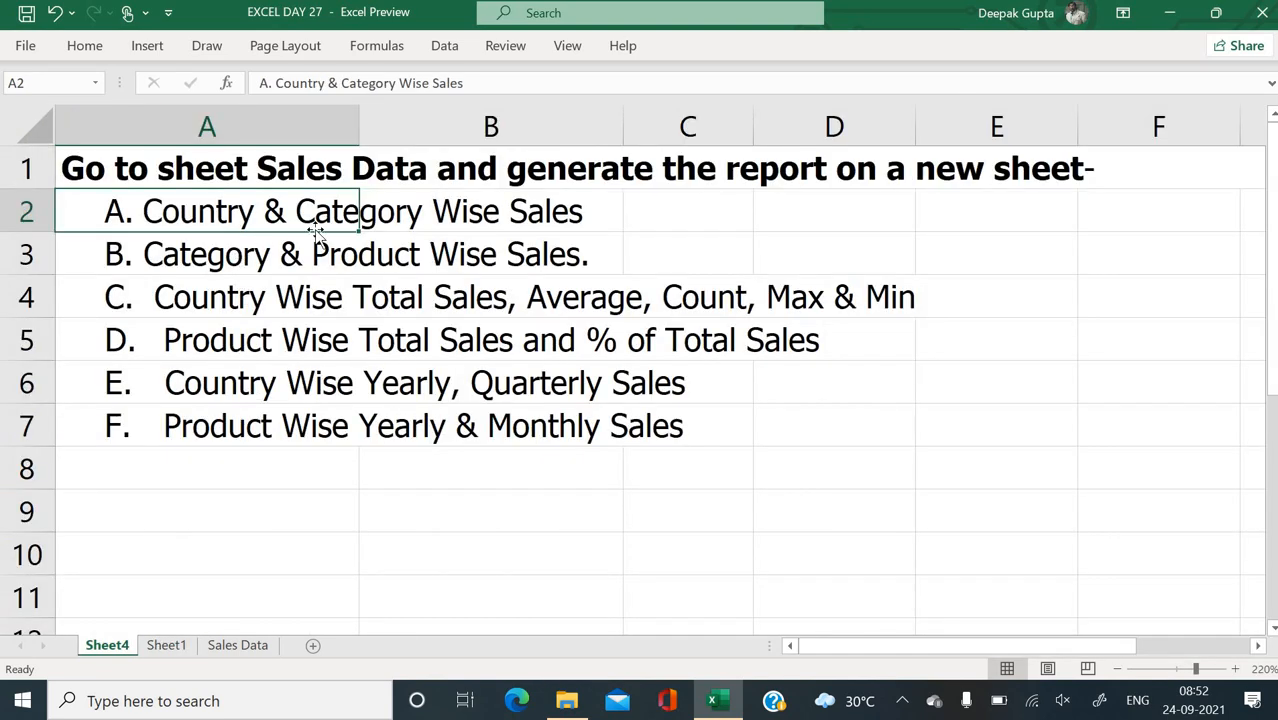
left_click(172, 647)
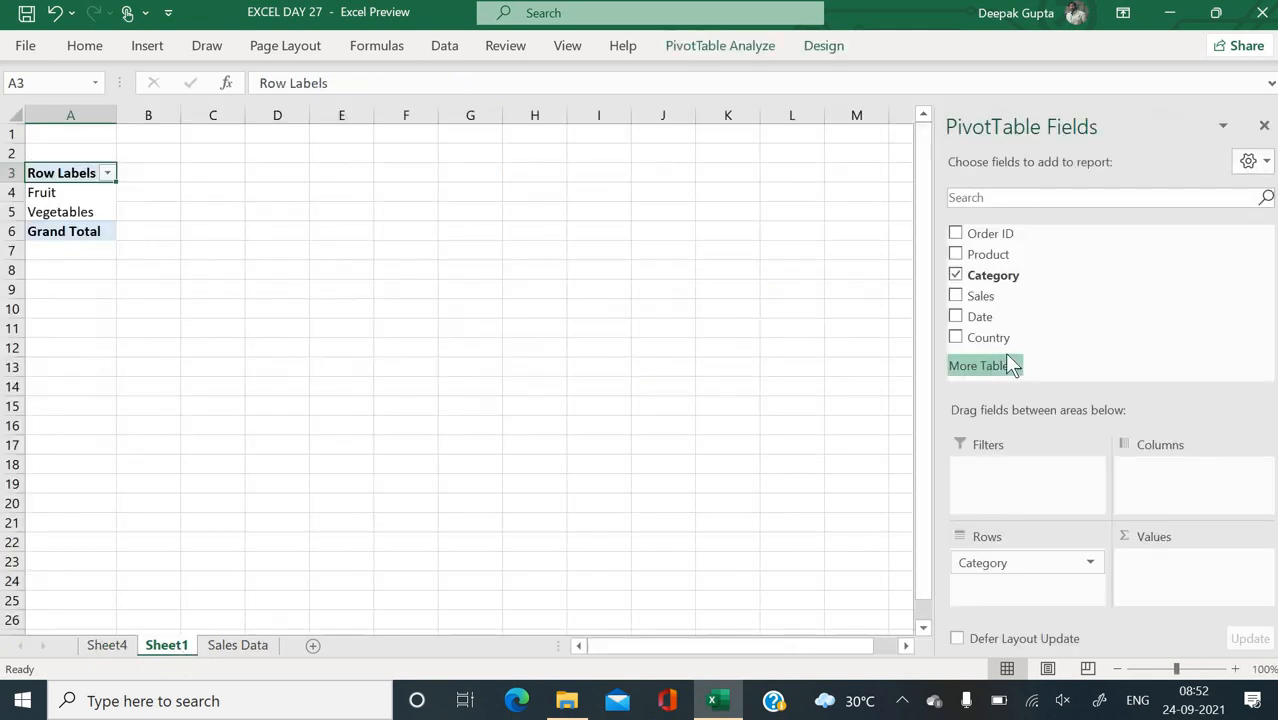
left_click(956, 339)
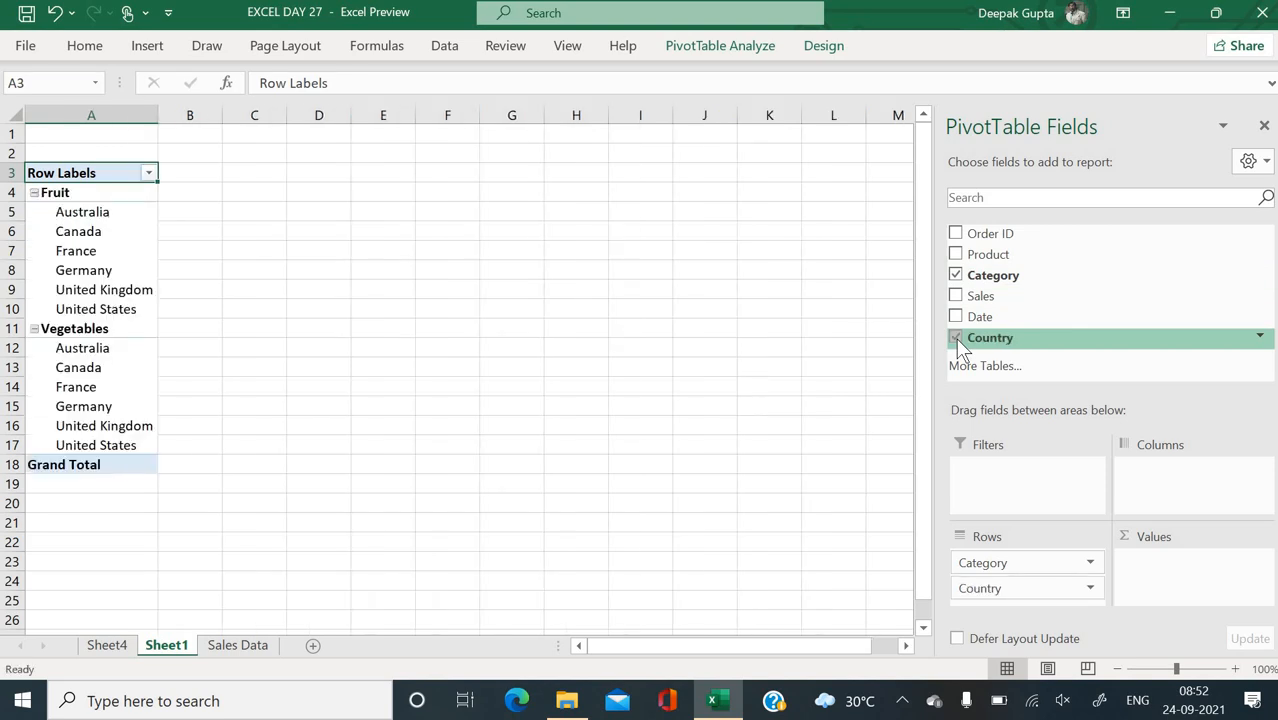
left_click(956, 339)
left_click(956, 275)
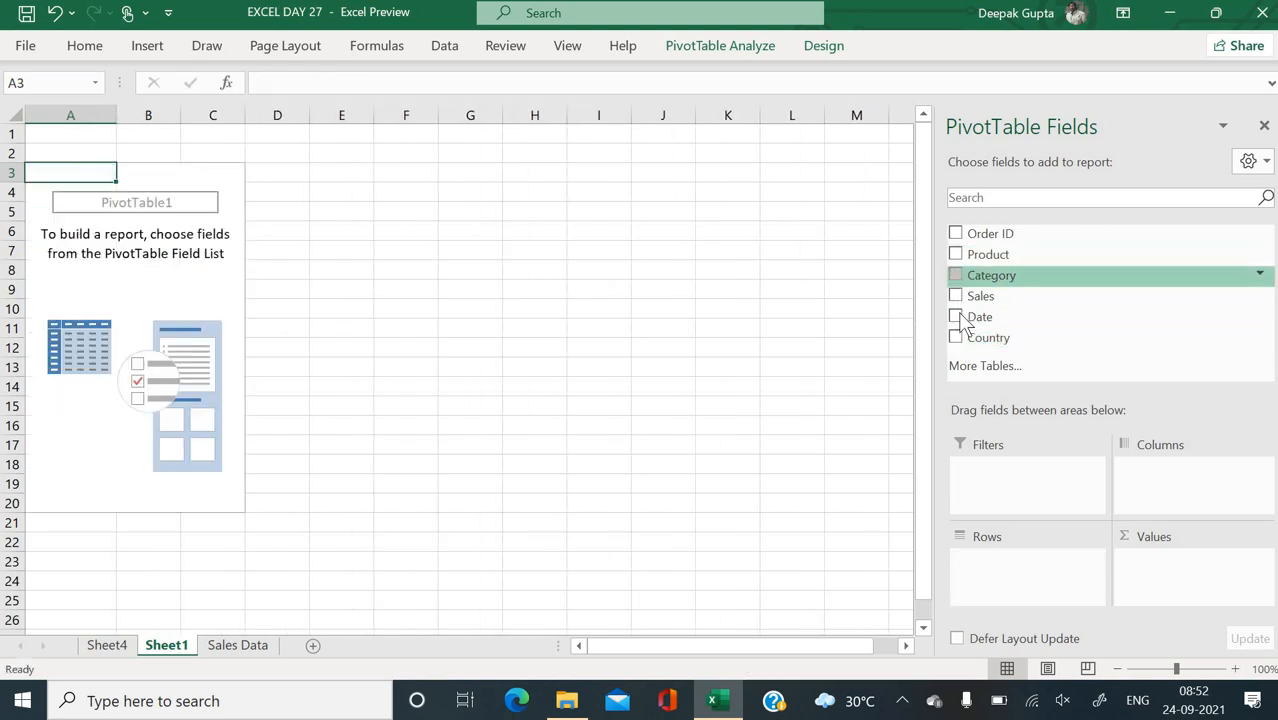
Add the Country field to the rows of the empty PivotTable on Sheet1
left_click(956, 338)
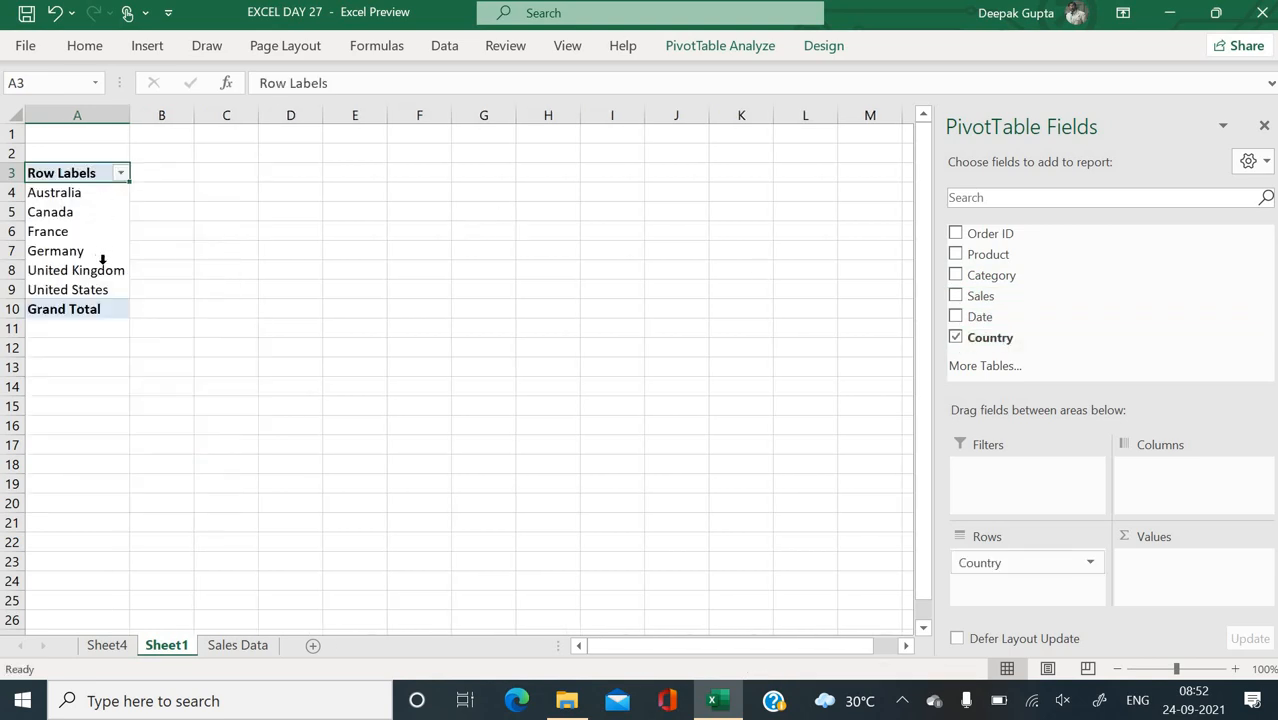
scroll(393, 325, "up", 3)
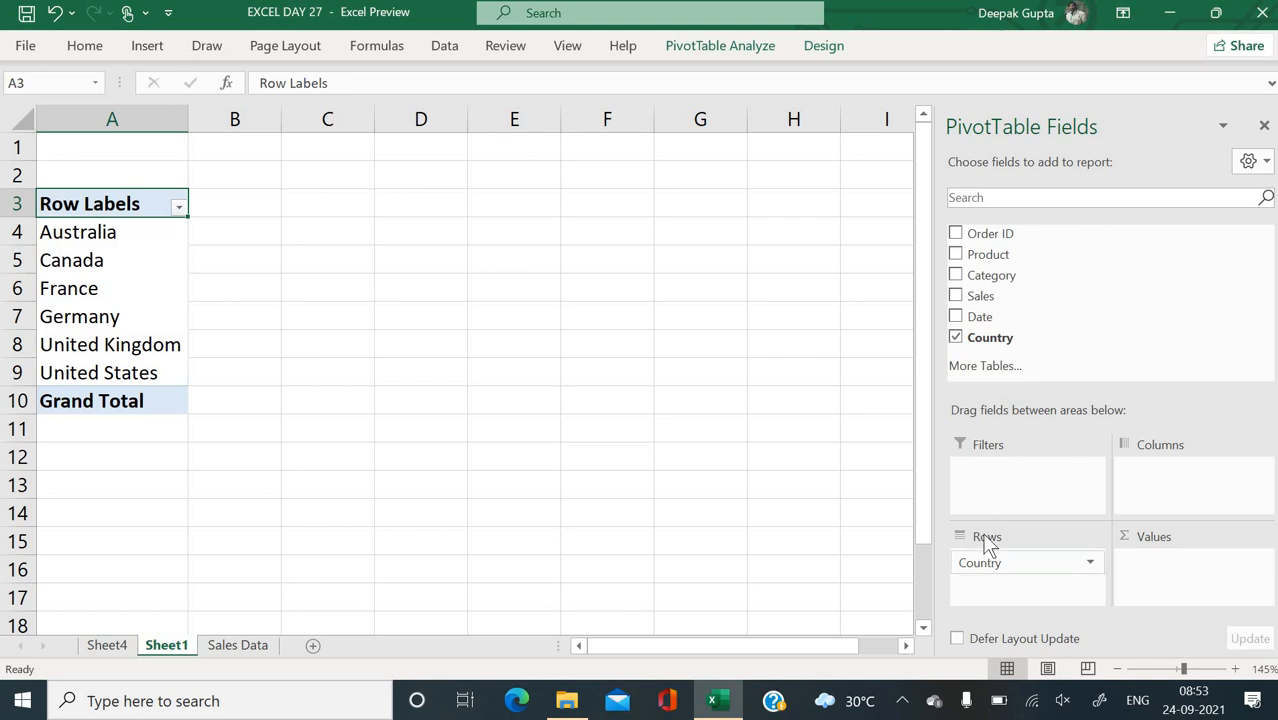
Add Category and Sales to the country PivotTable, placing Category in the columns and Sum of Sales in the values
left_click(956, 277)
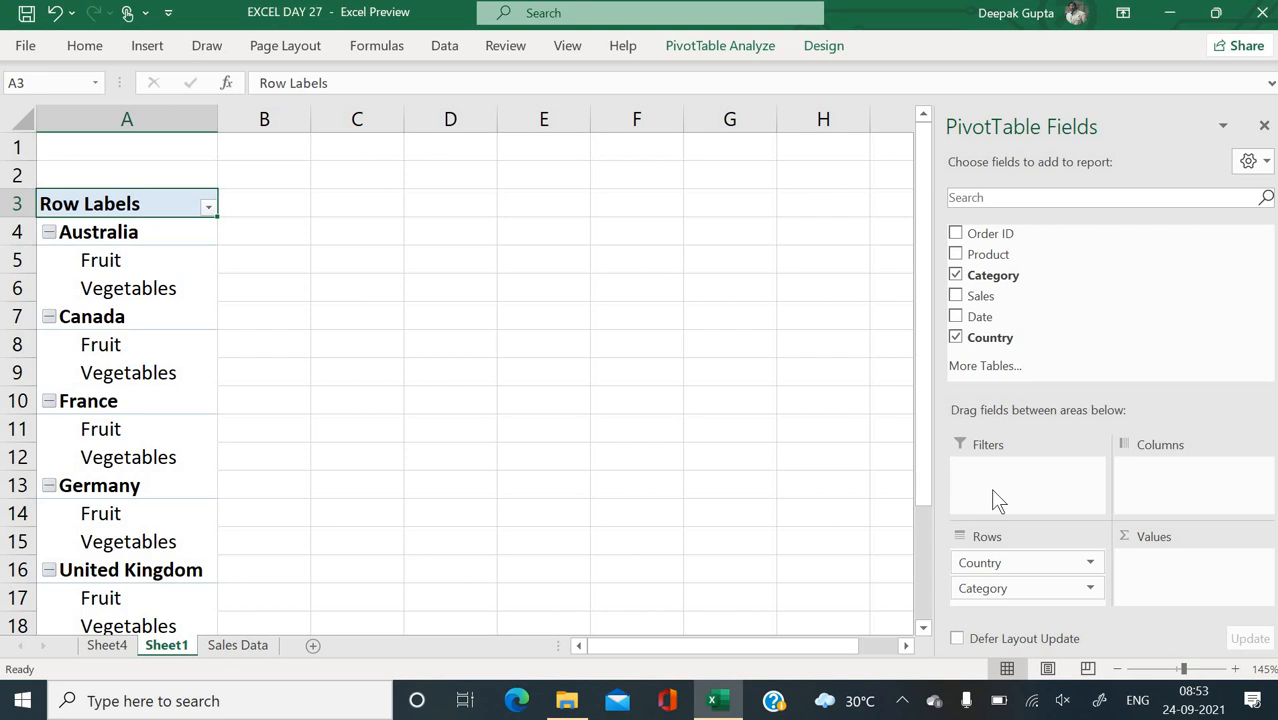
left_click(955, 297)
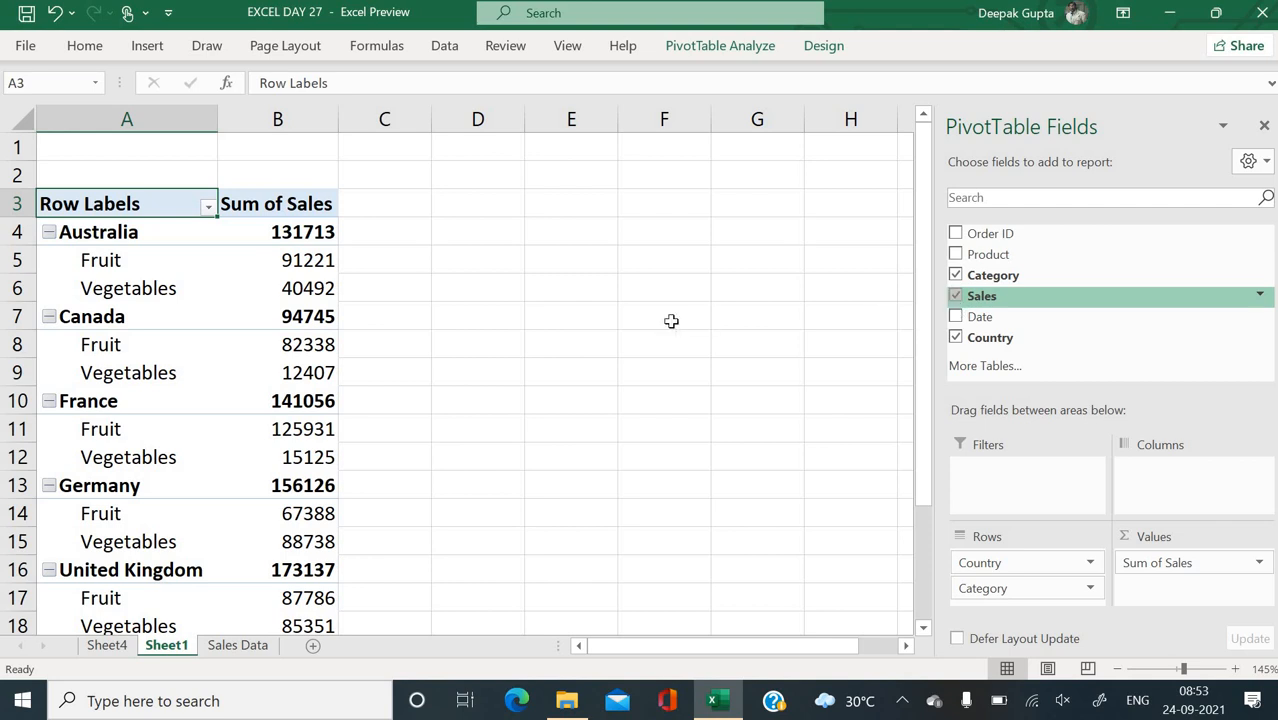
mouse_move(254, 374)
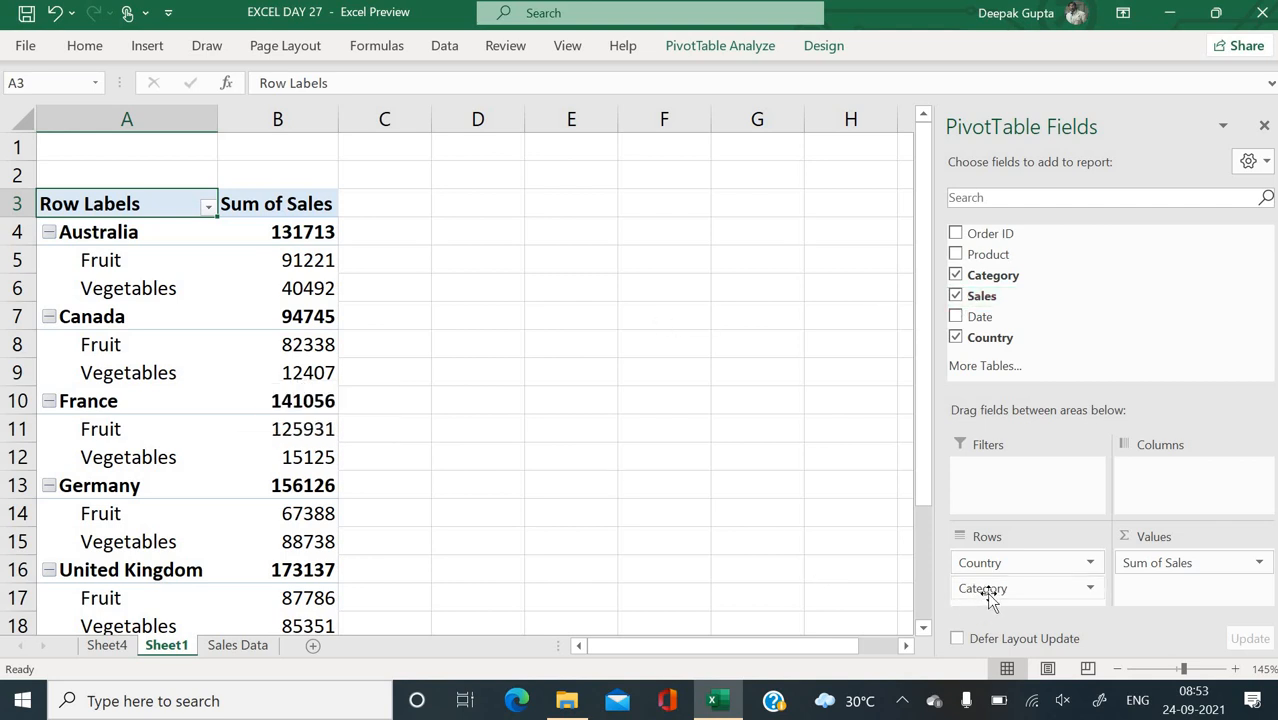
left_click_drag(990, 592, 1150, 474)
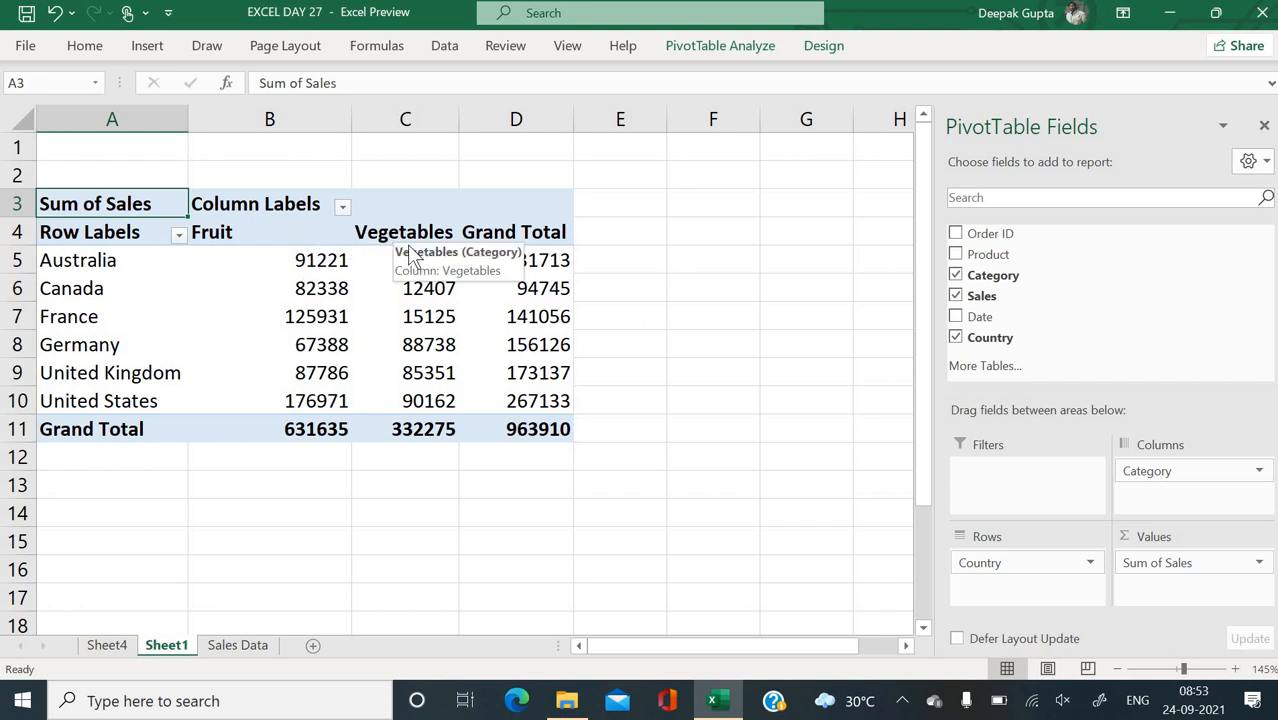
Examine the Fruit and Vegetables sales figures for each country, including the grand totals, in the first PivotTable
mouse_move(370, 305)
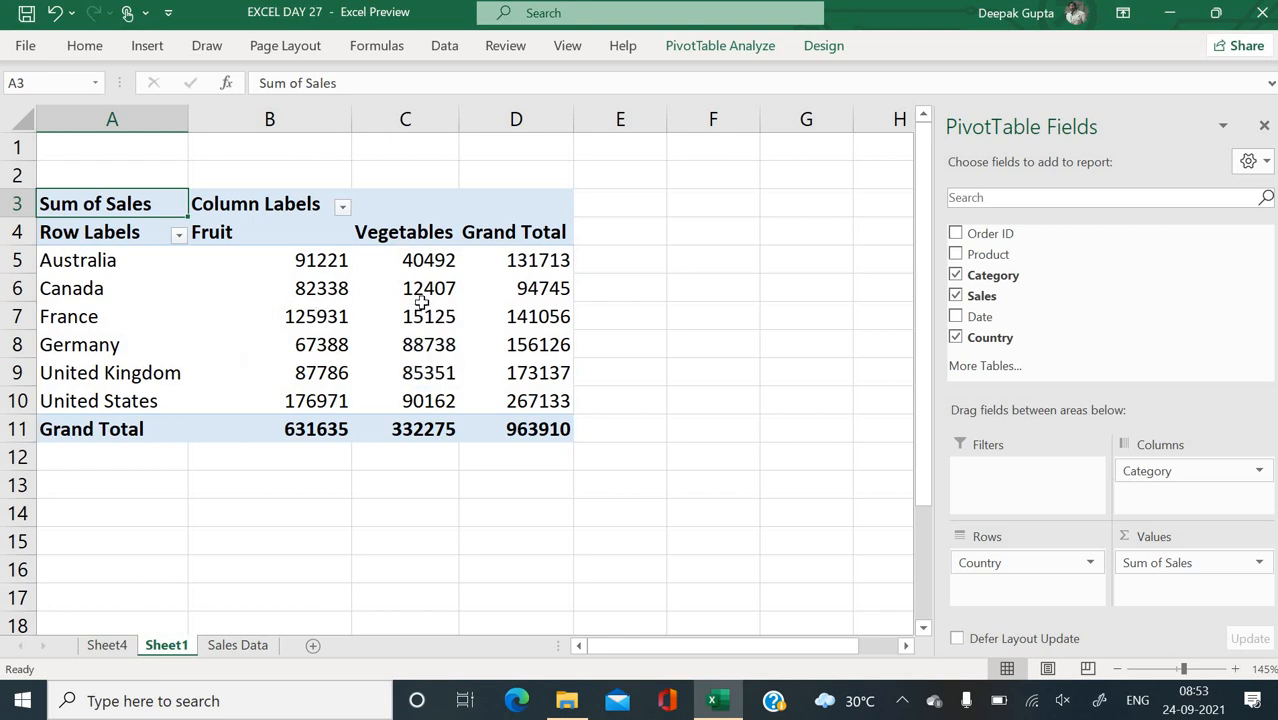
mouse_move(415, 302)
left_click(321, 259)
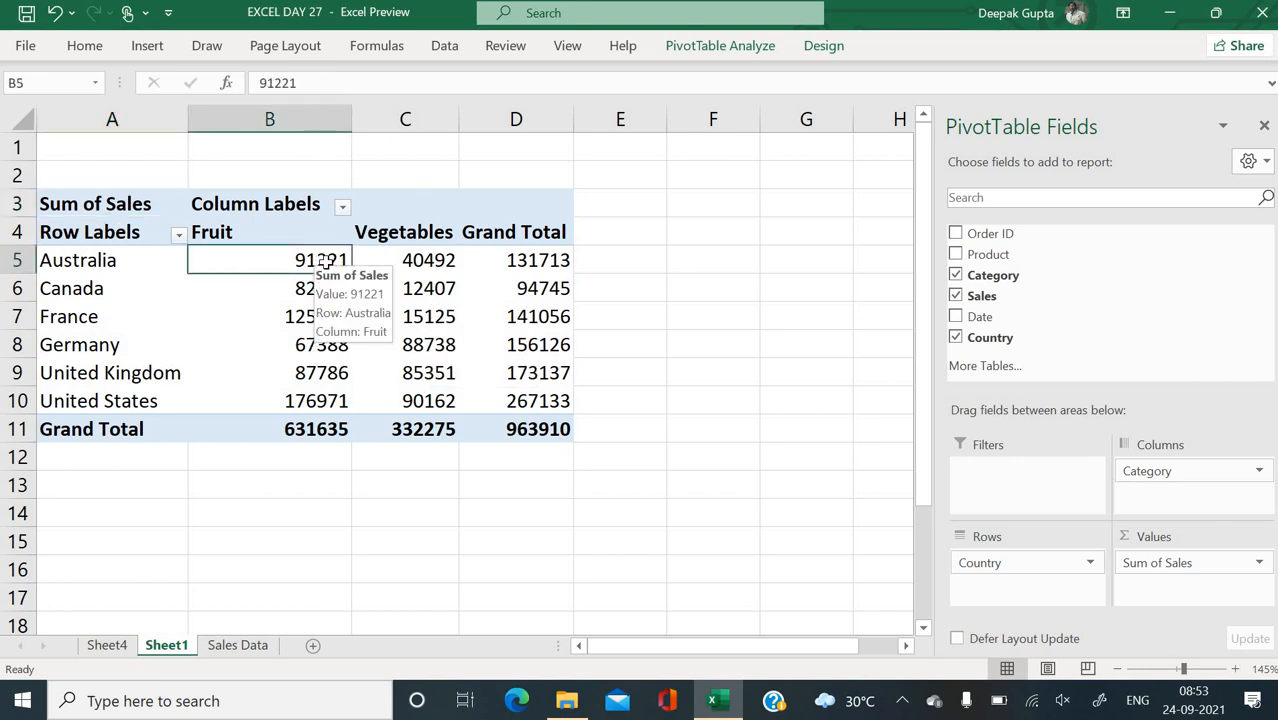
left_click(412, 262)
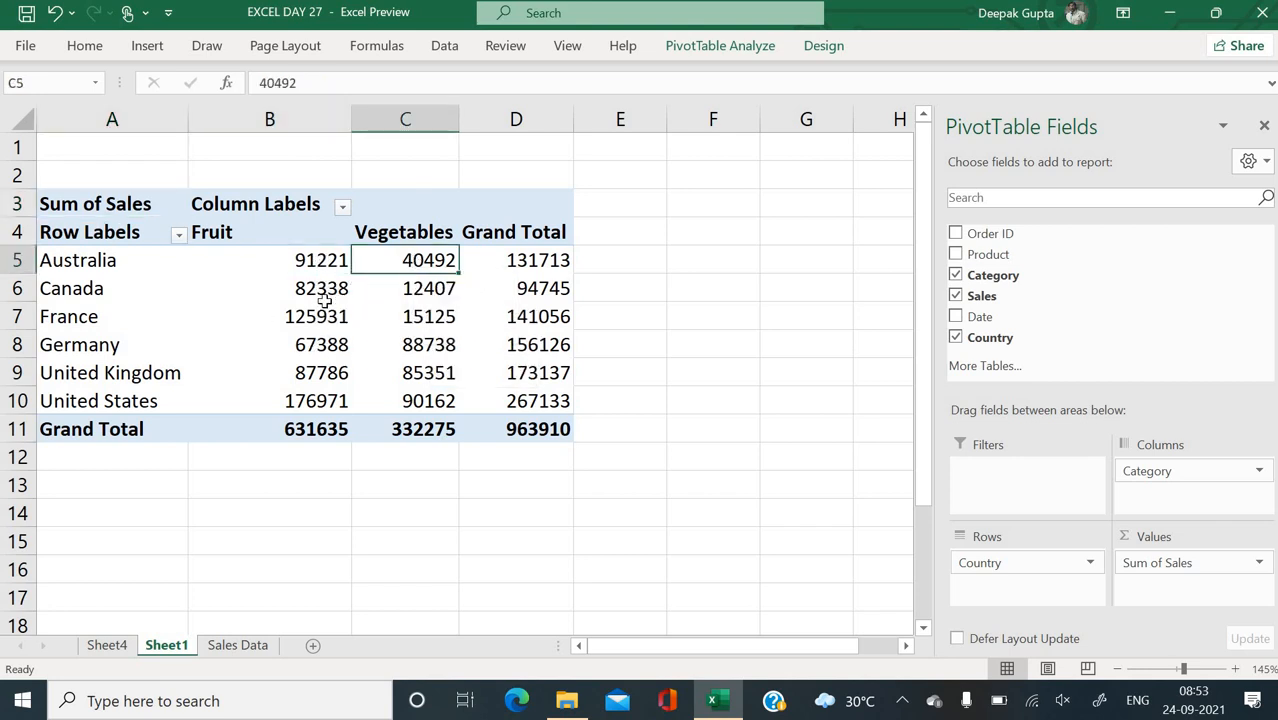
left_click(322, 295)
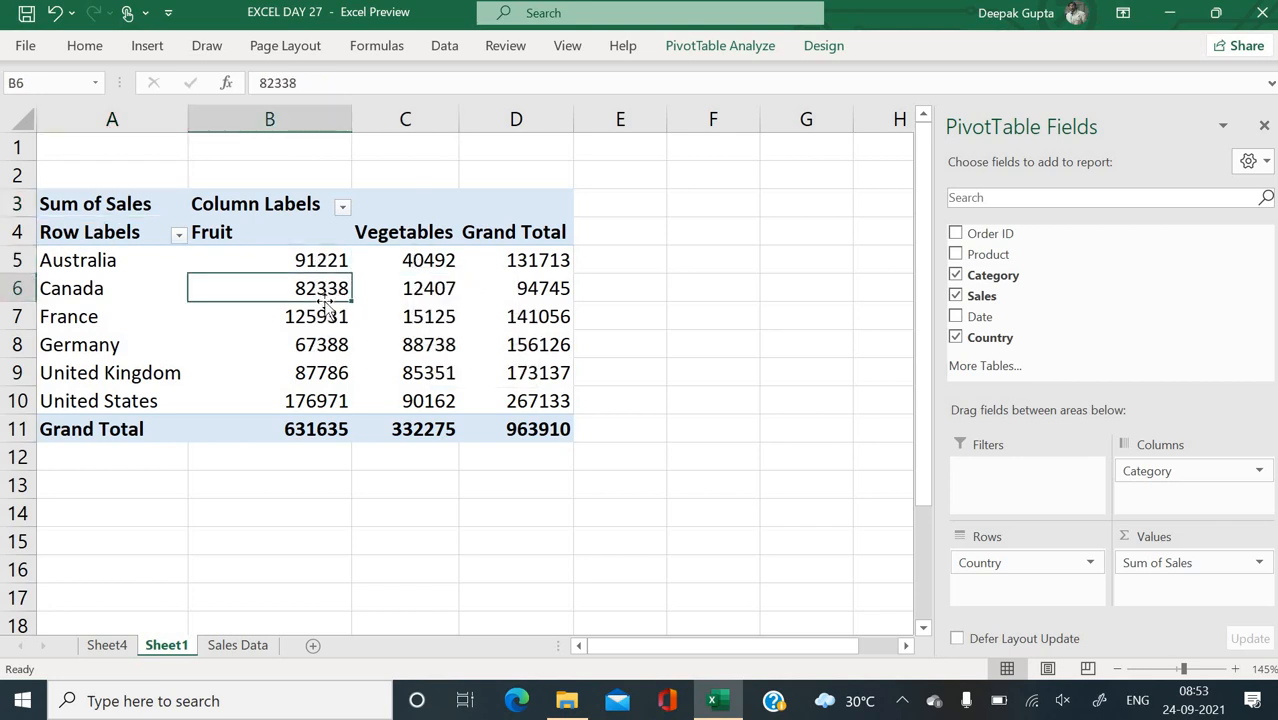
left_click(438, 291)
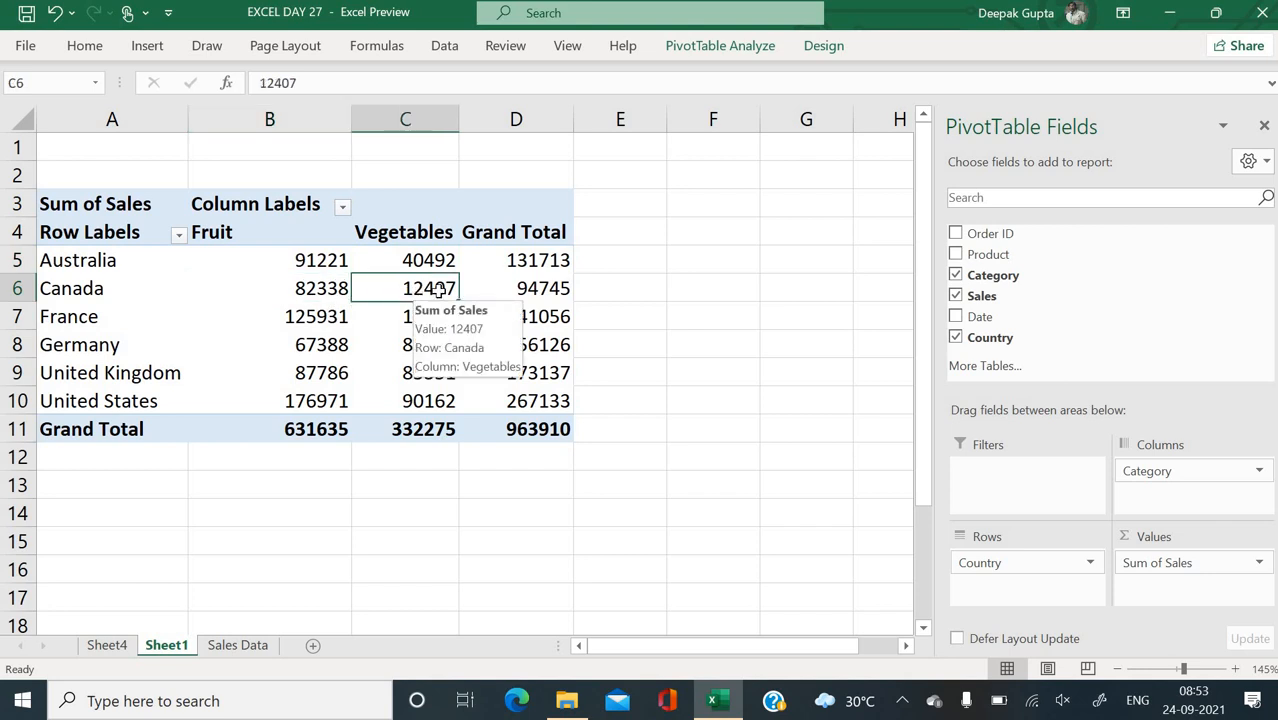
left_click(323, 317)
left_click(300, 346)
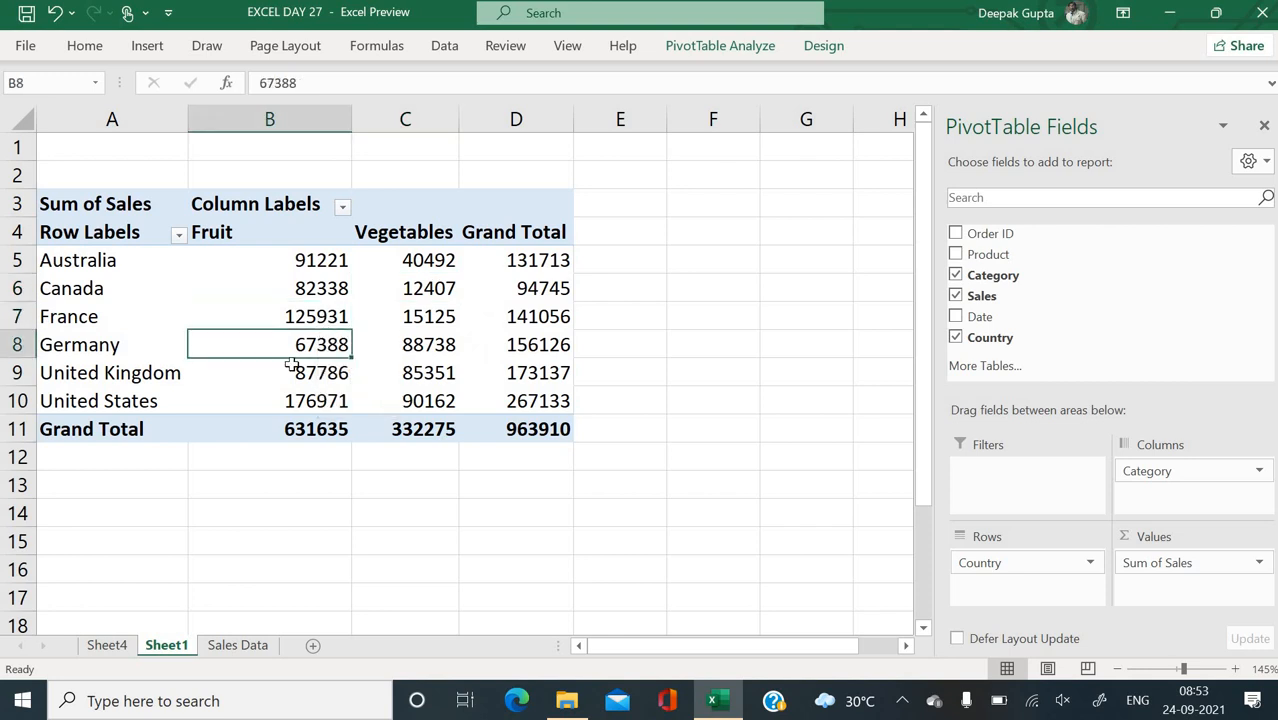
left_click(399, 346)
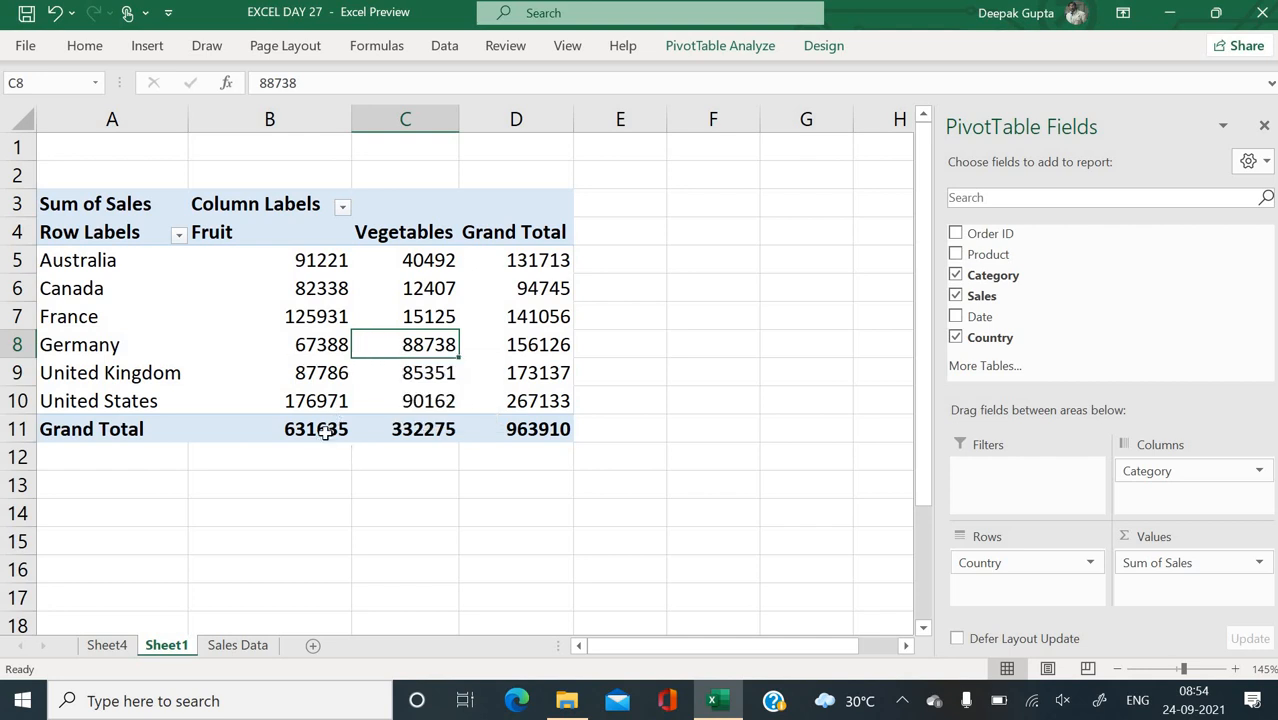
mouse_move(325, 433)
Create a second PivotTable from Table13 for report B, placed on the existing Sheet1 at cell A14
left_click(92, 645)
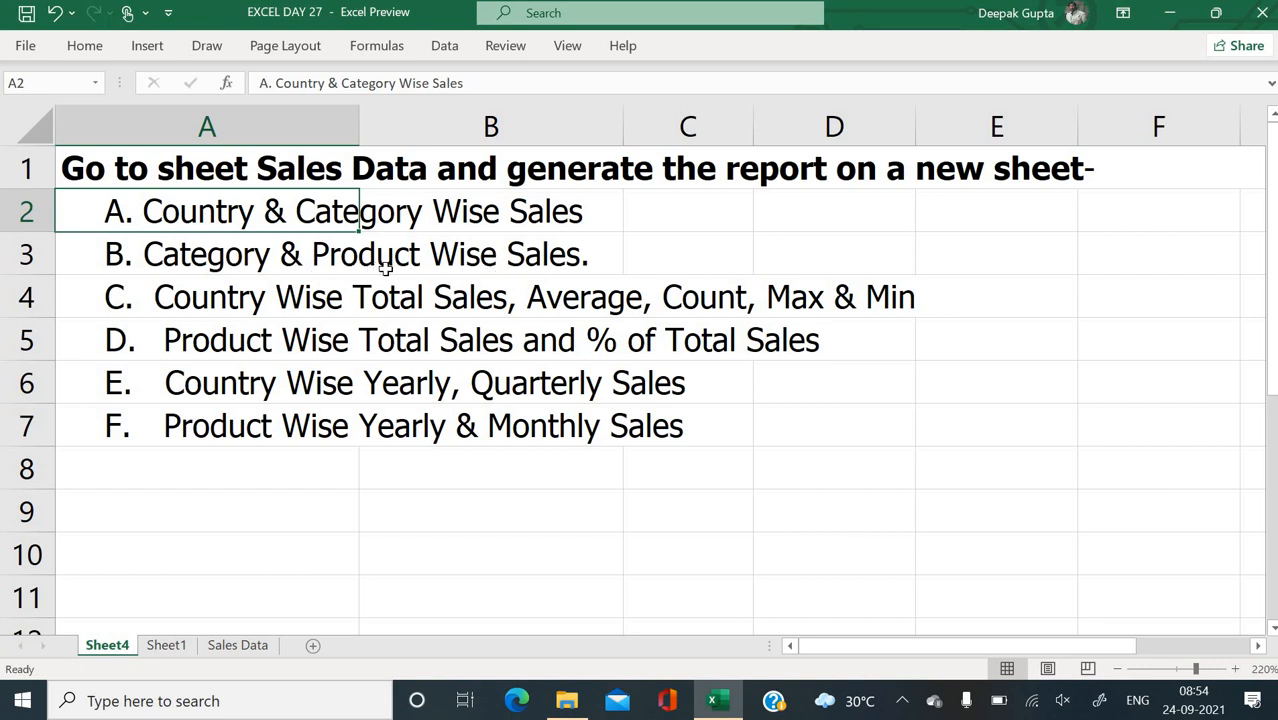
left_click(213, 645)
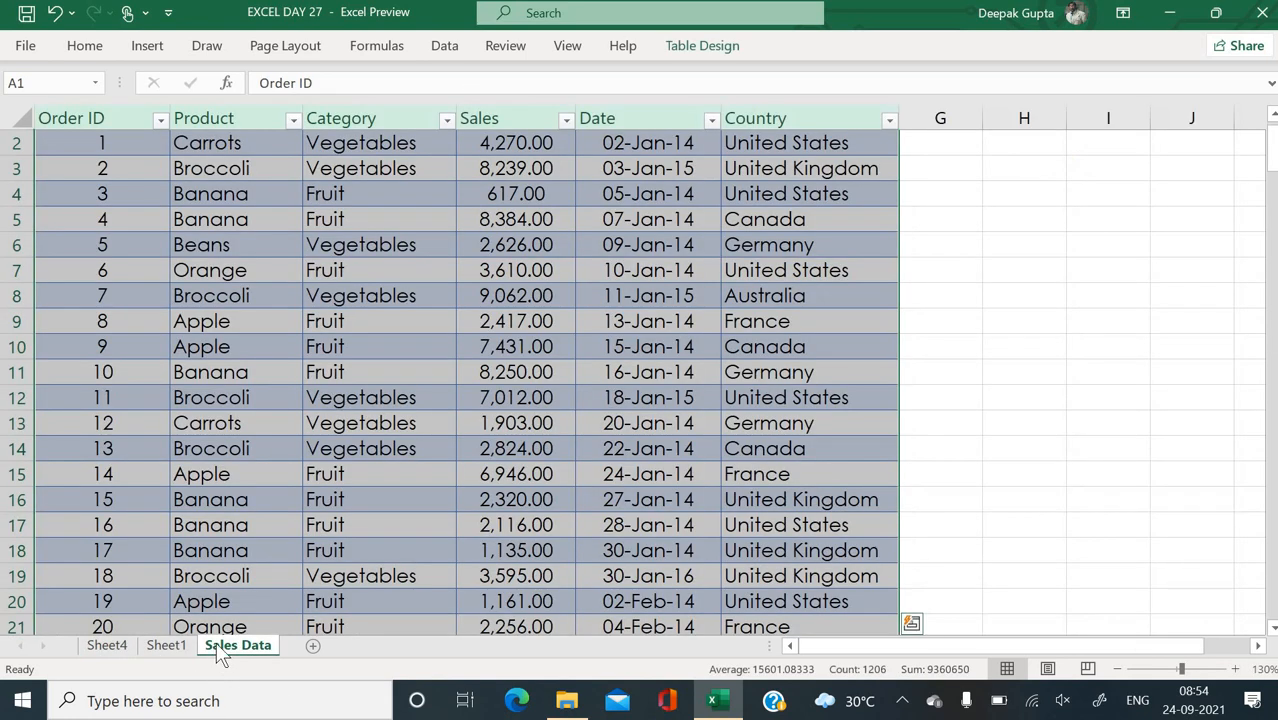
scroll(401, 536, "up", 1)
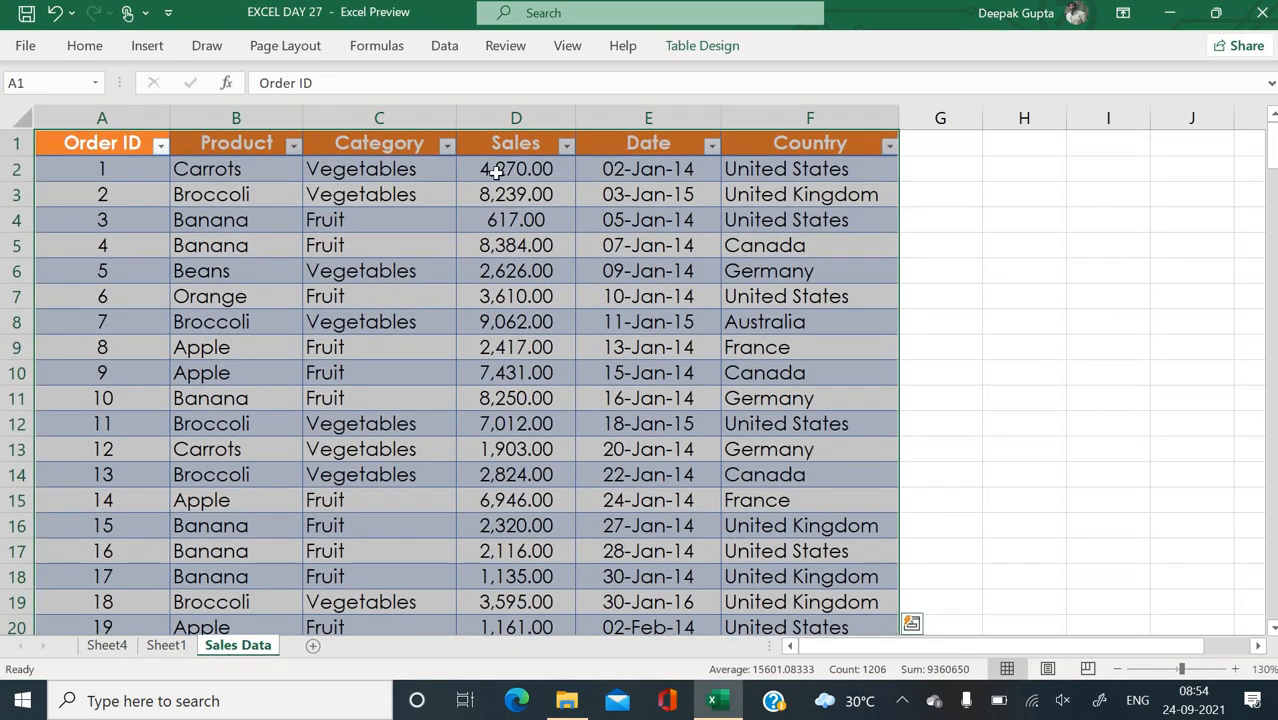
left_click(149, 45)
left_click(48, 105)
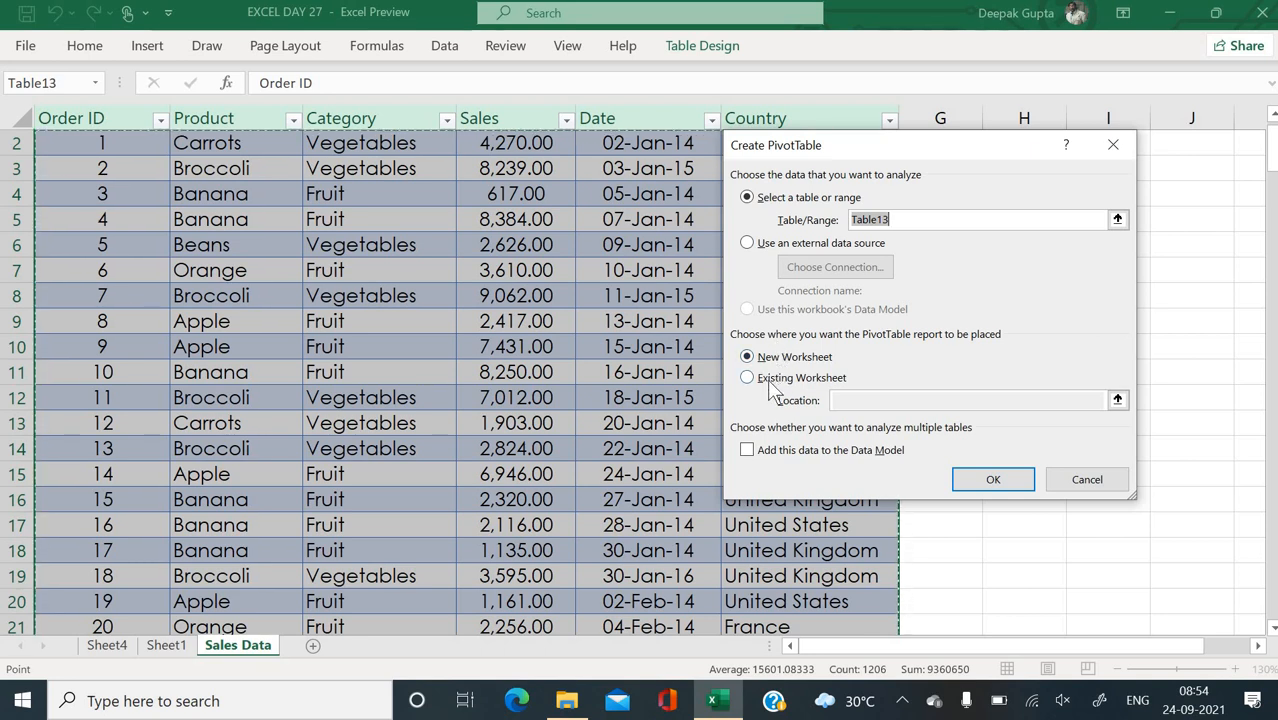
left_click(770, 382)
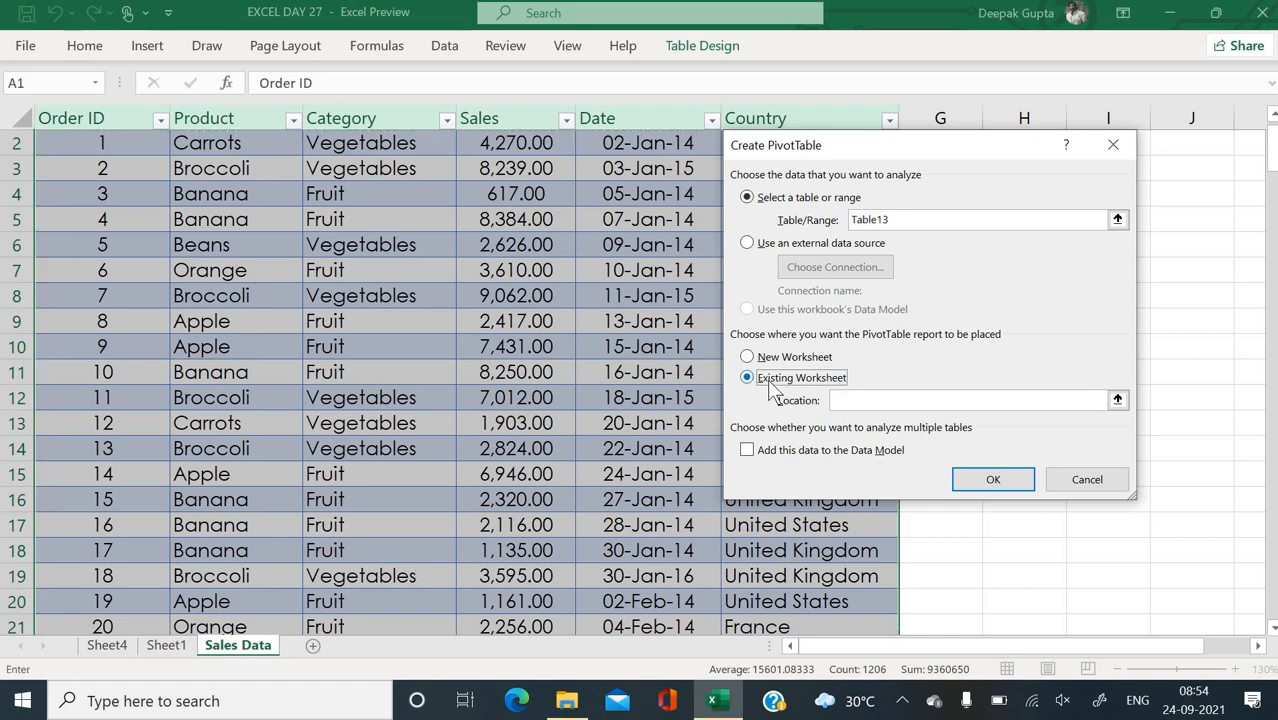
left_click(851, 400)
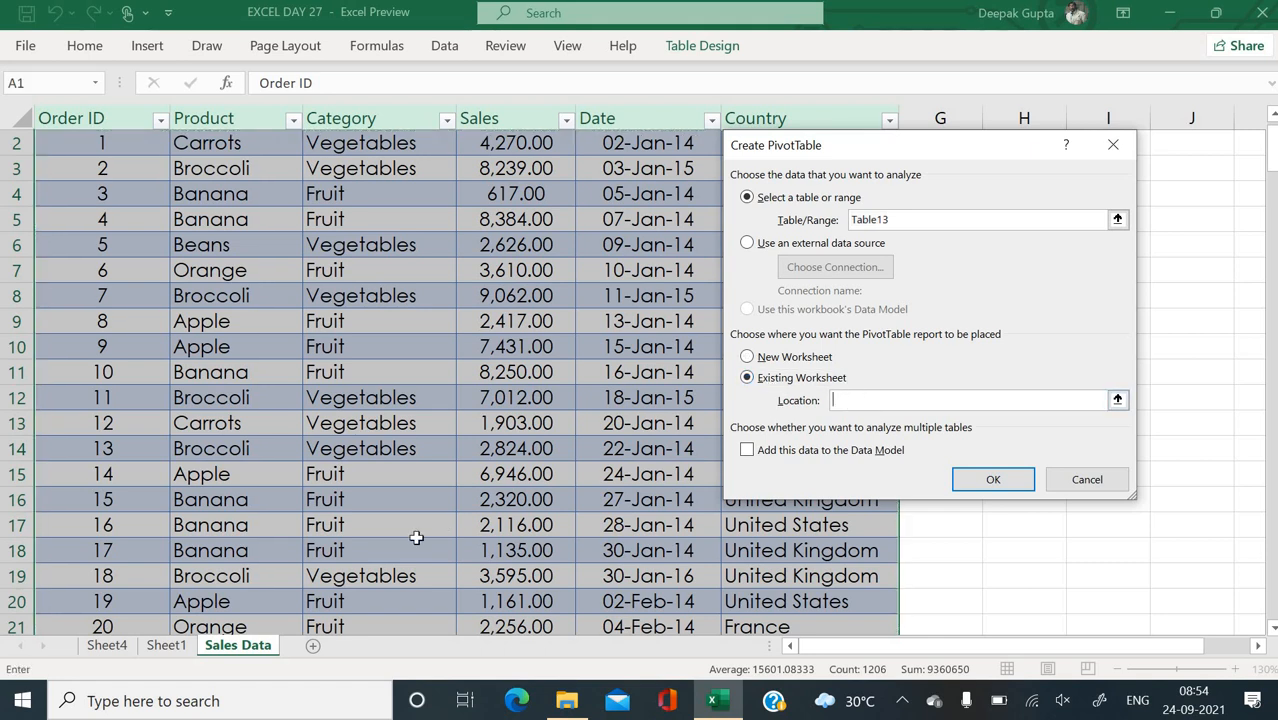
left_click(168, 646)
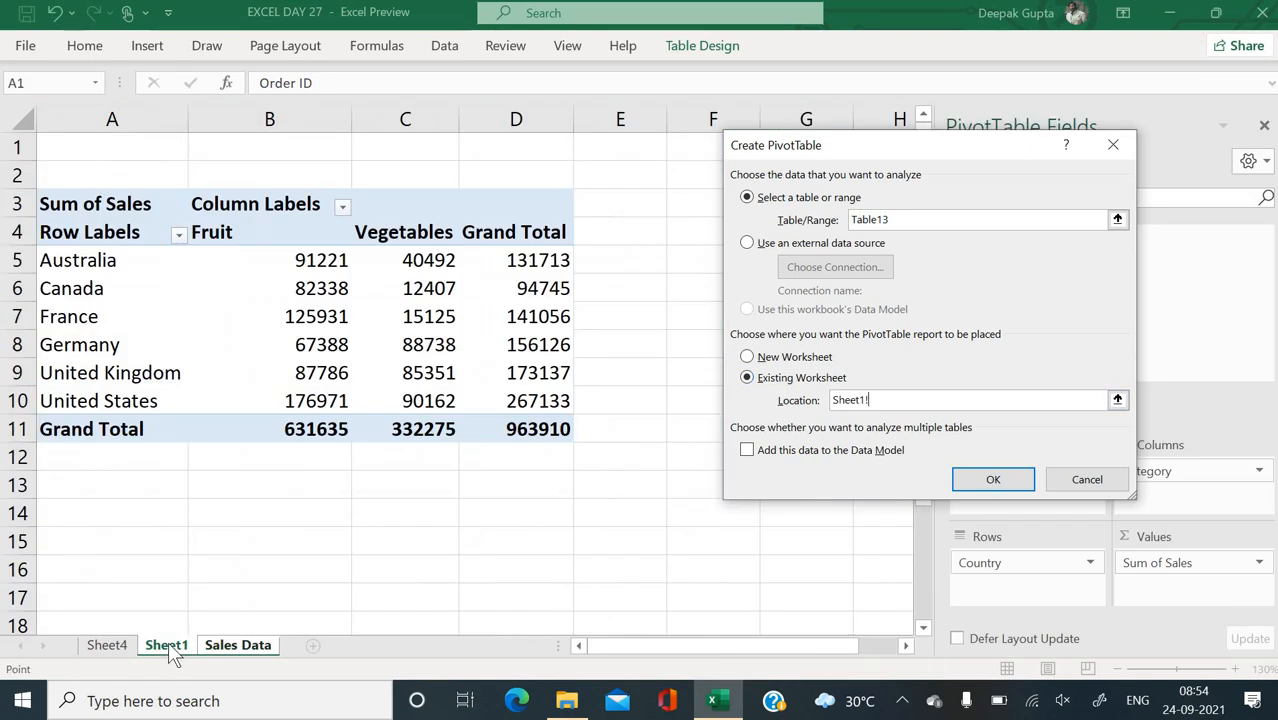
left_click(72, 505)
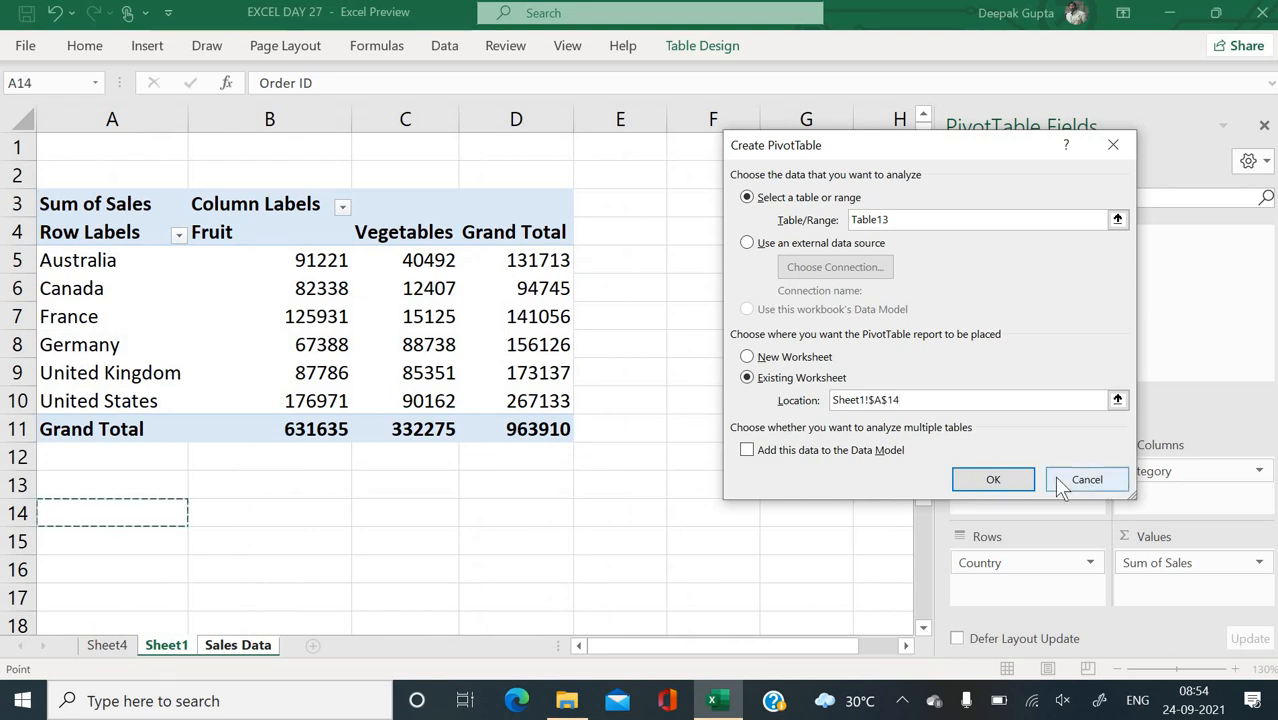
left_click(994, 481)
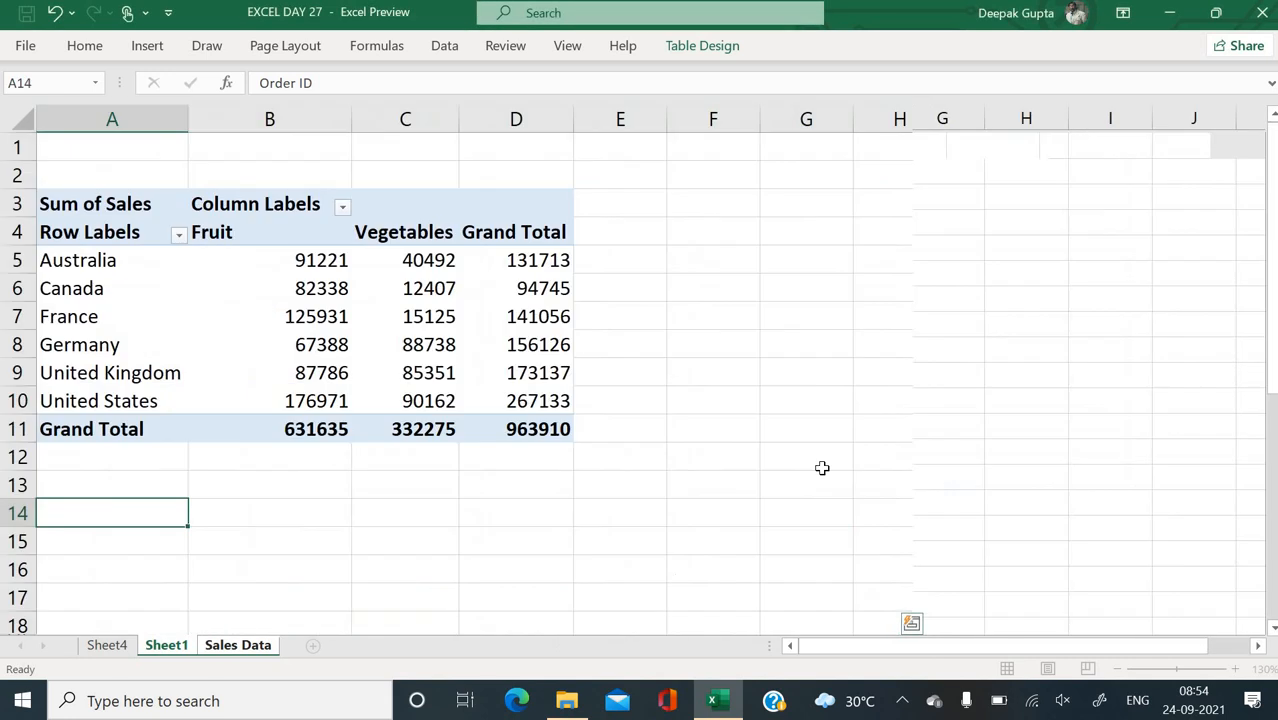
Add Category and Product to the rows of the new PivotTable and Sum of Sales to its values
scroll(580, 481, "down", 1)
scroll(580, 481, "down", 4)
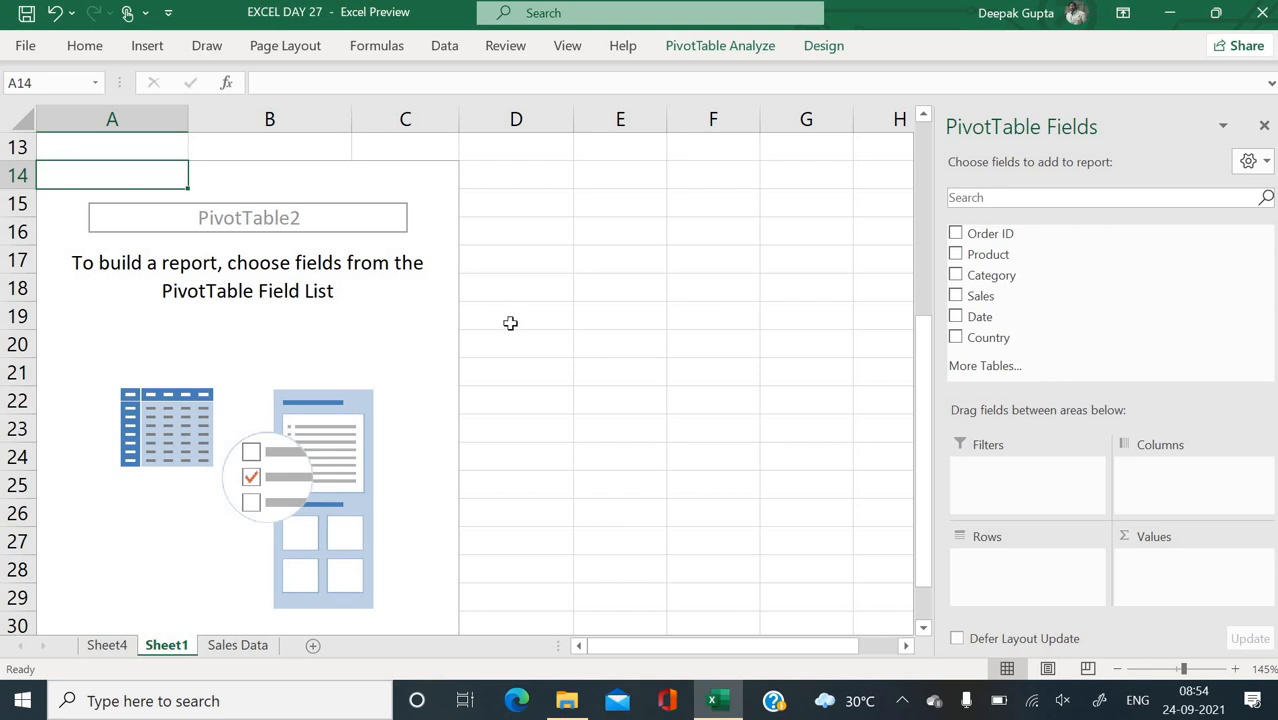
left_click(955, 276)
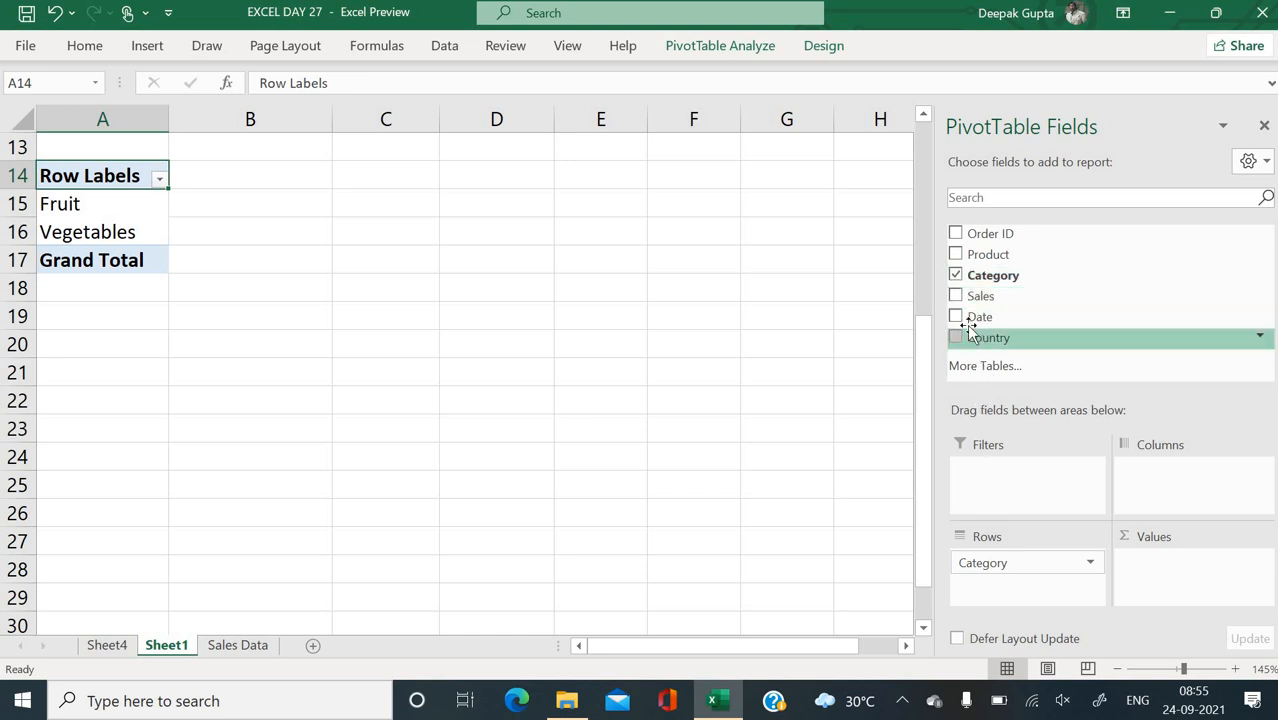
left_click(955, 254)
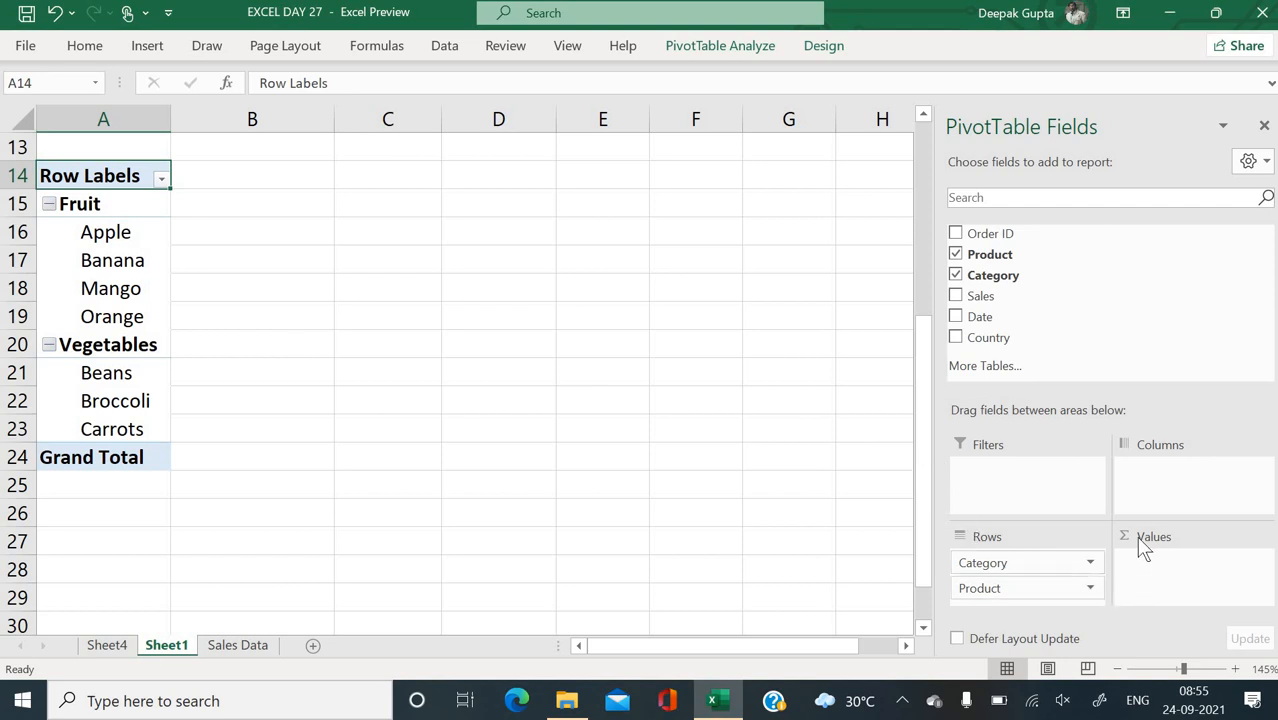
left_click(953, 298)
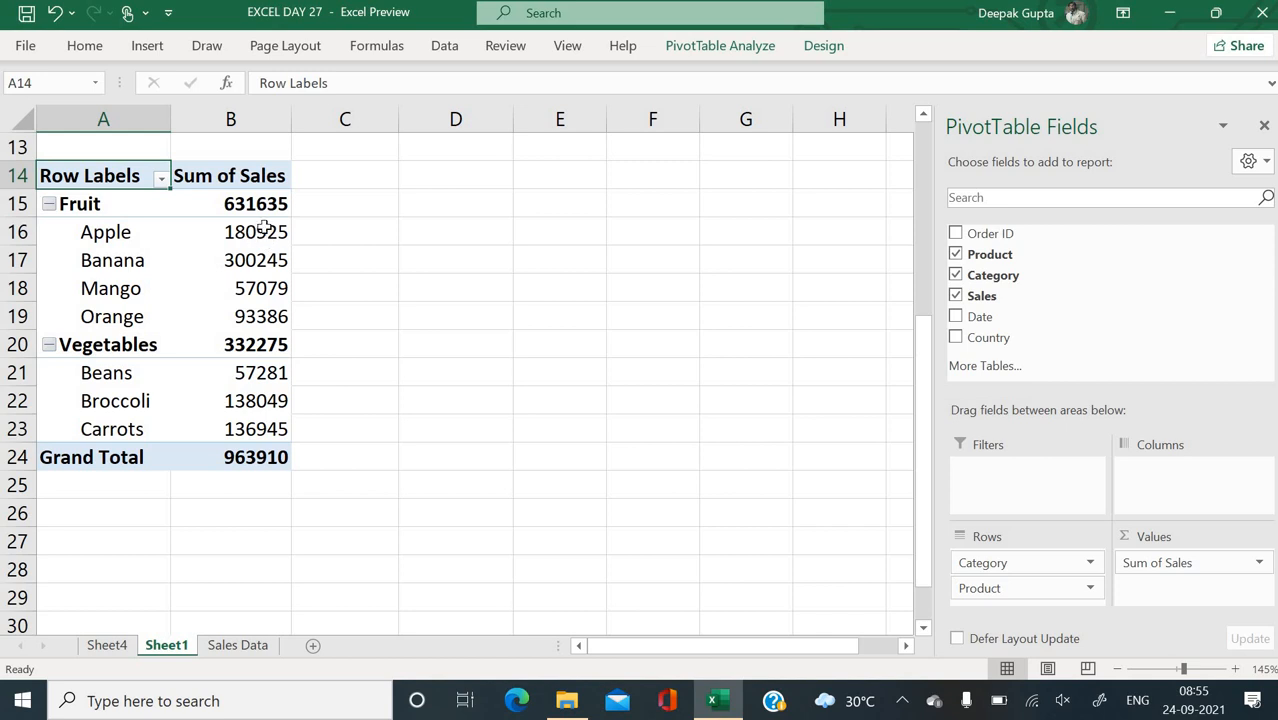
Rearrange the second PivotTable so that Product is in the rows and Category is in the columns
mouse_move(266, 228)
mouse_move(260, 358)
left_click_drag(1022, 588, 1148, 478)
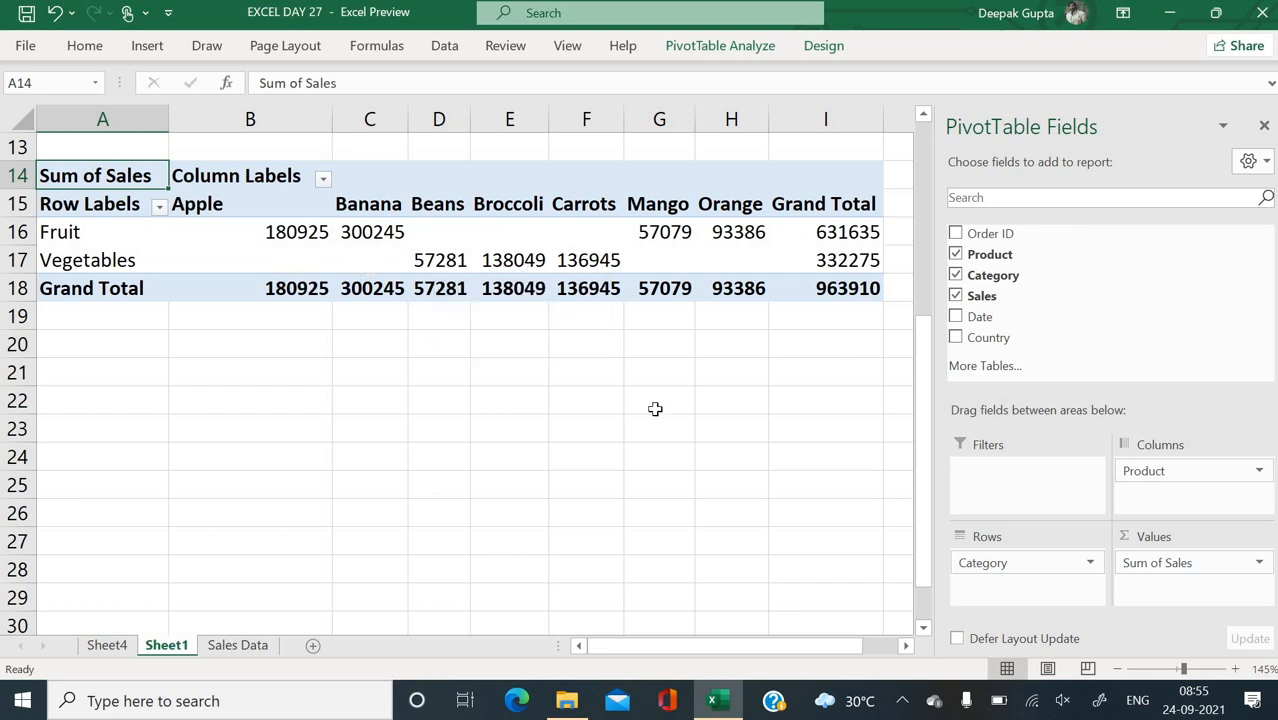
left_click_drag(1172, 472, 1145, 484)
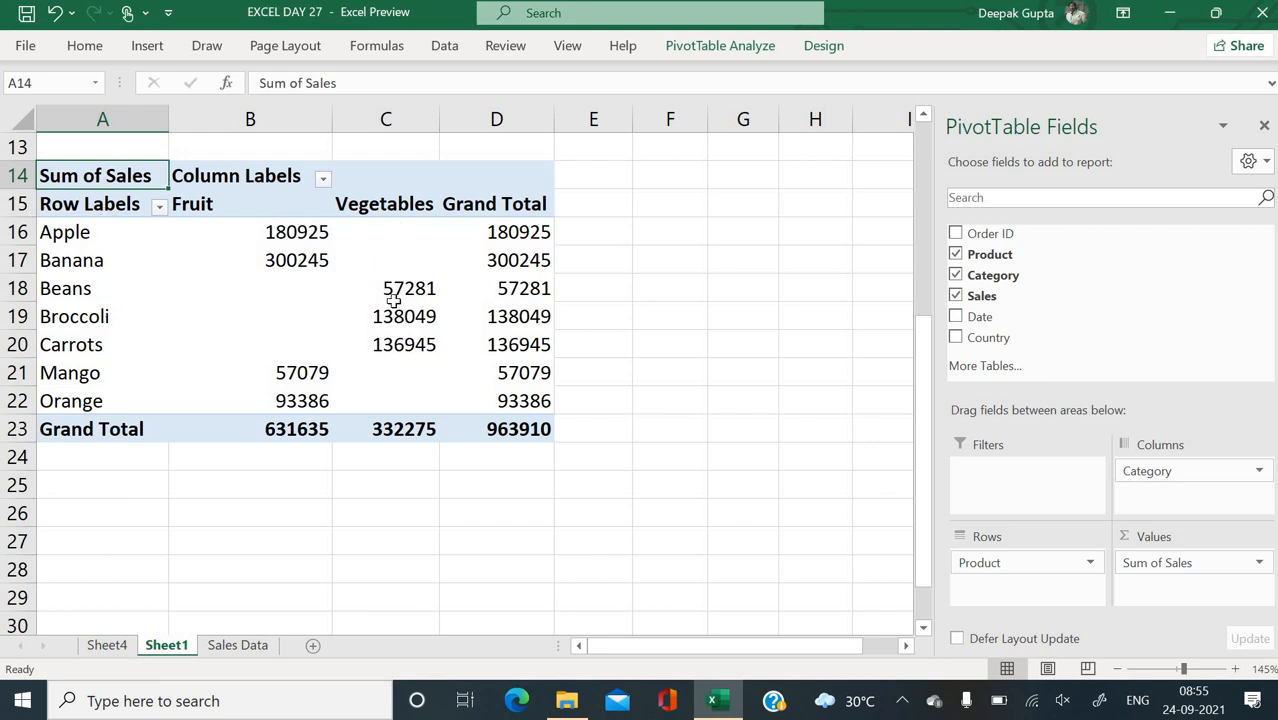
Examine the Fruit, Vegetables and overall grand totals of the product and category PivotTable and the space around it
left_click(307, 427)
left_click(392, 428)
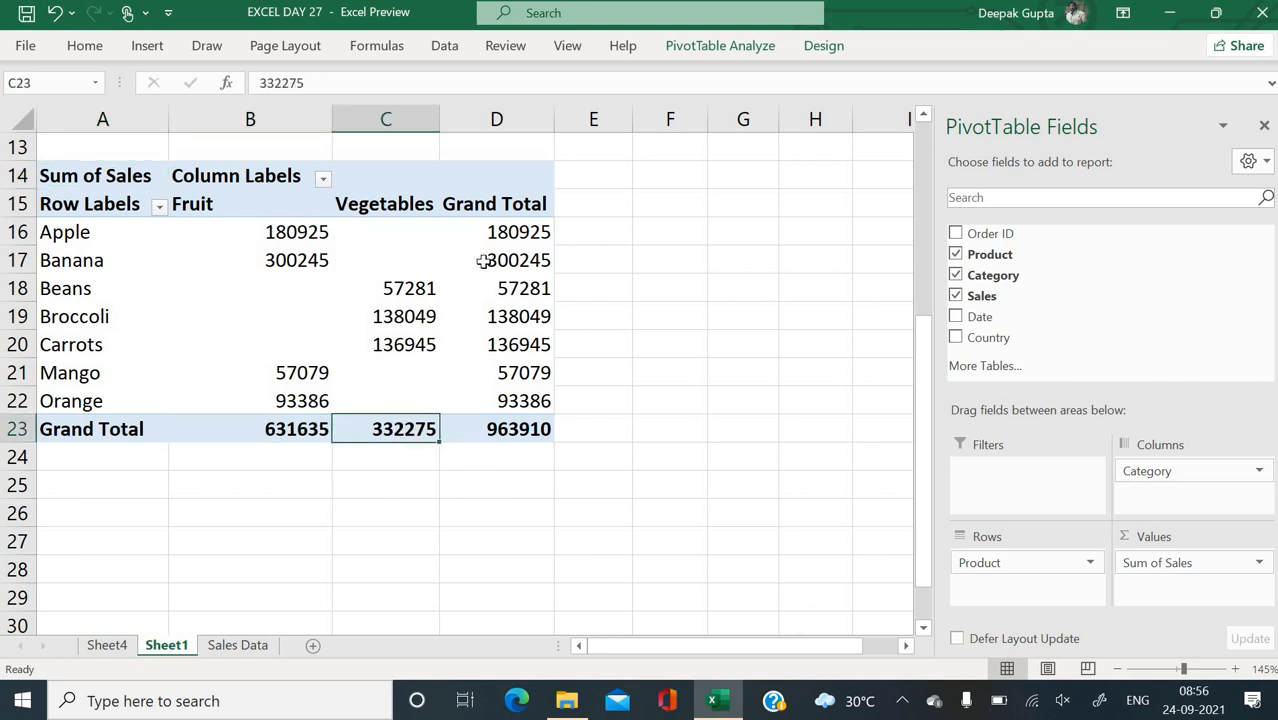
left_click(513, 424)
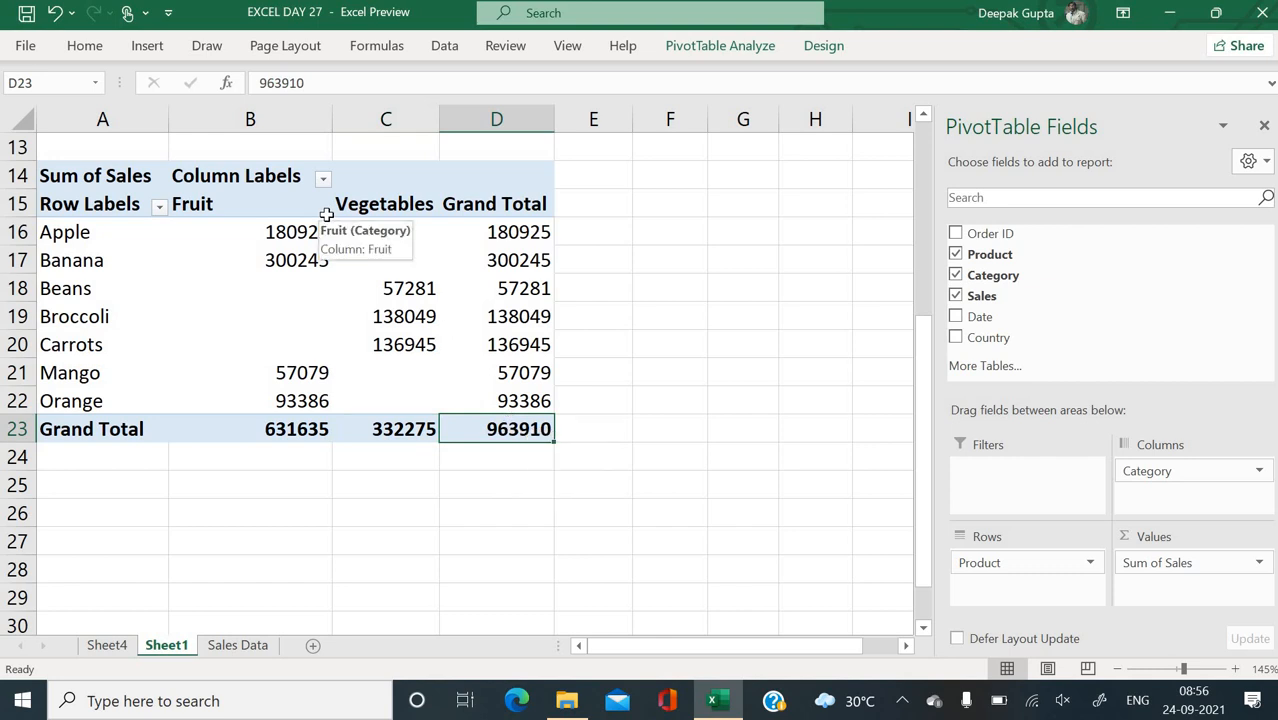
scroll(359, 362, "up", 4)
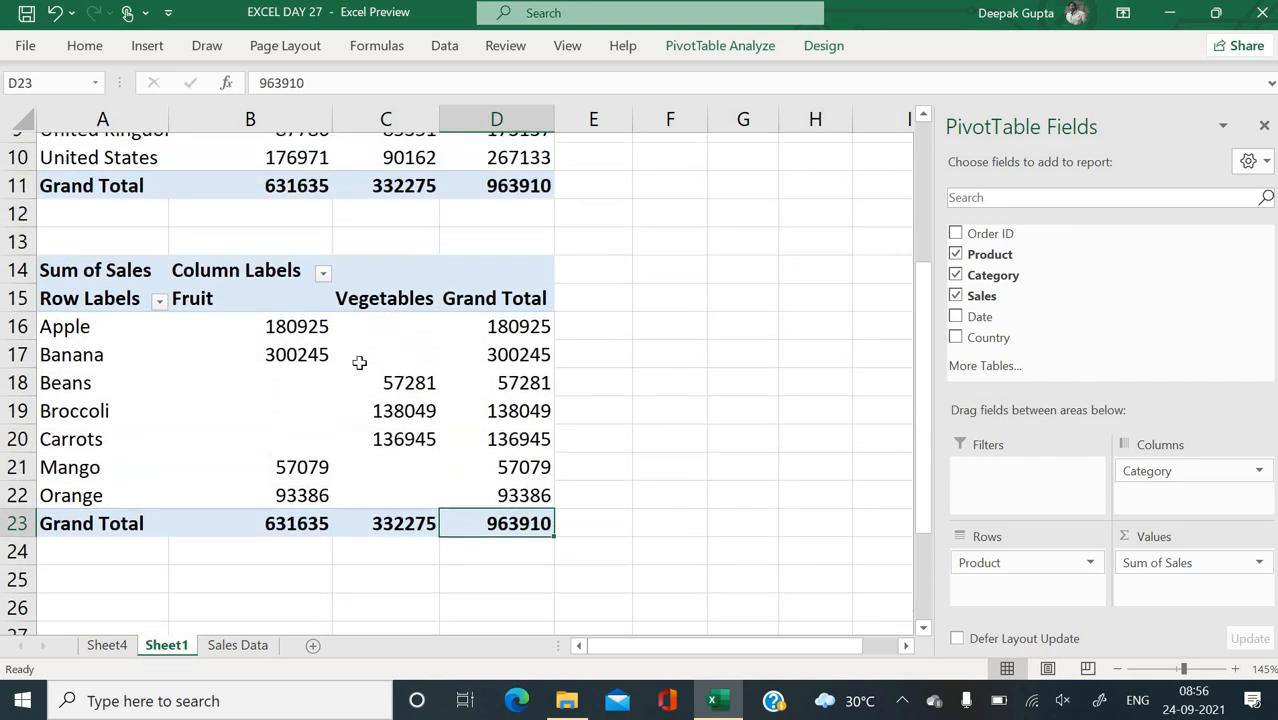
scroll(359, 362, "down", 3)
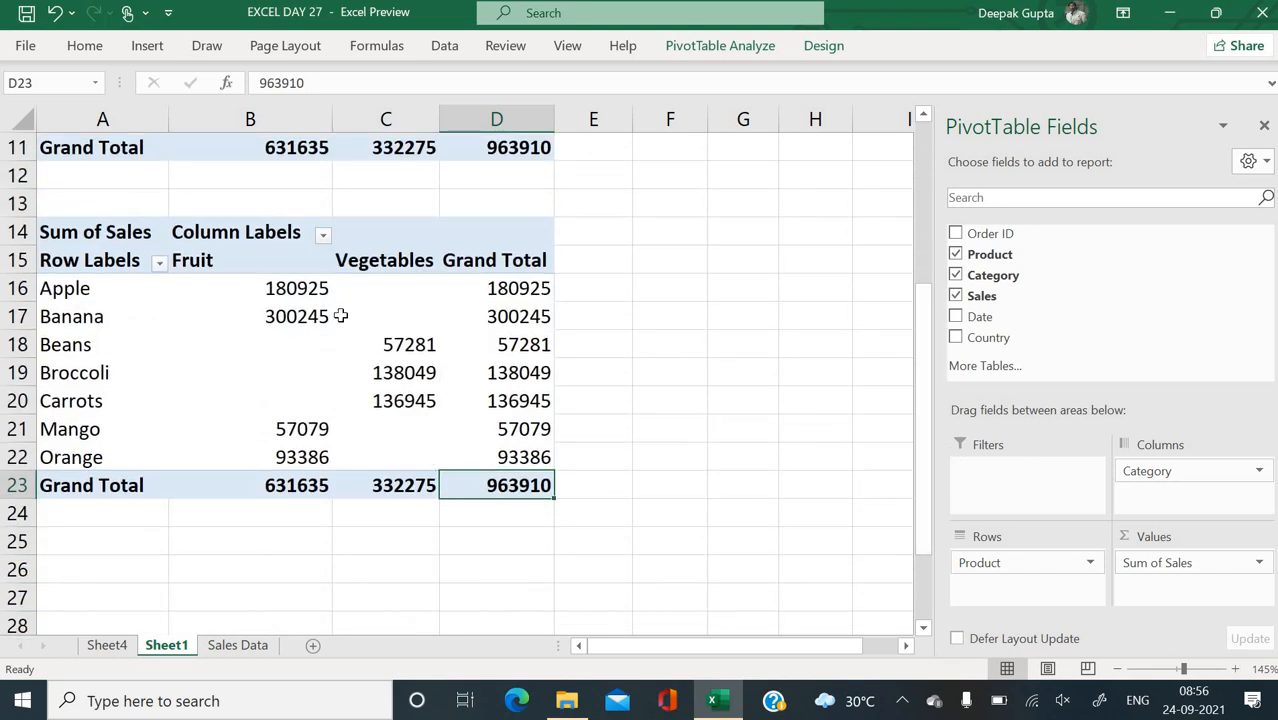
scroll(312, 364, "down", 3)
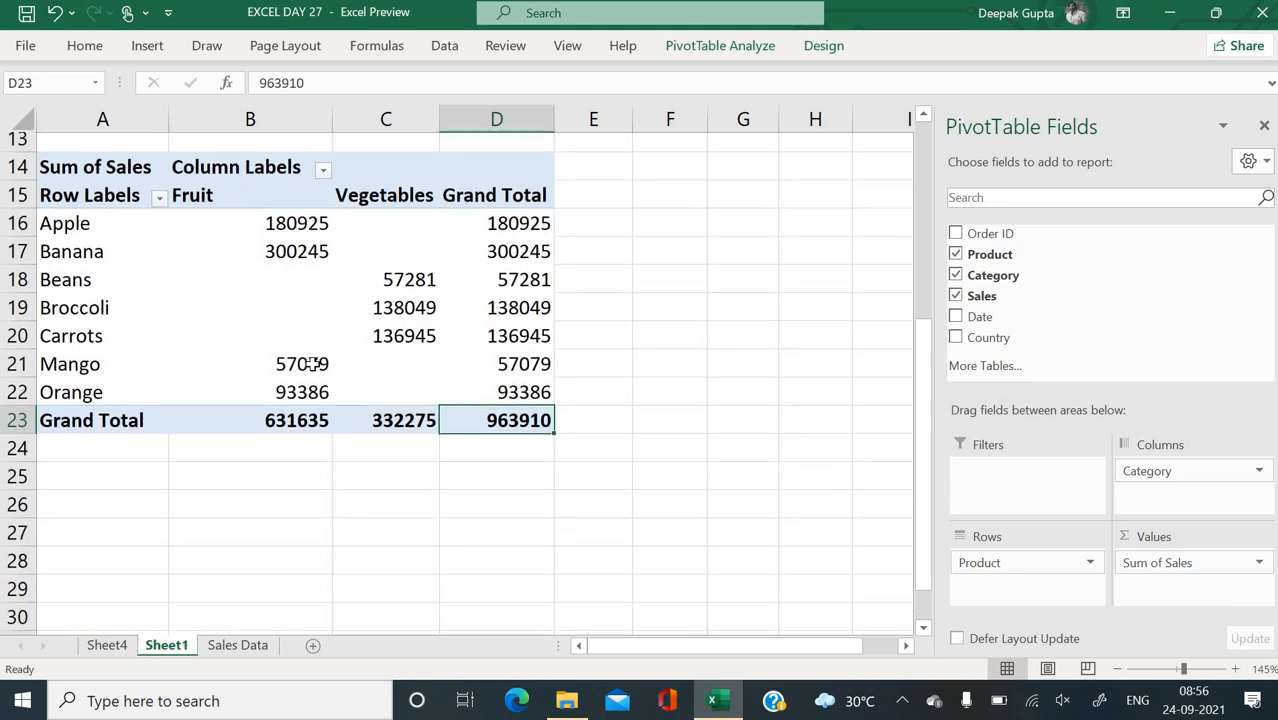
scroll(312, 364, "down", 2)
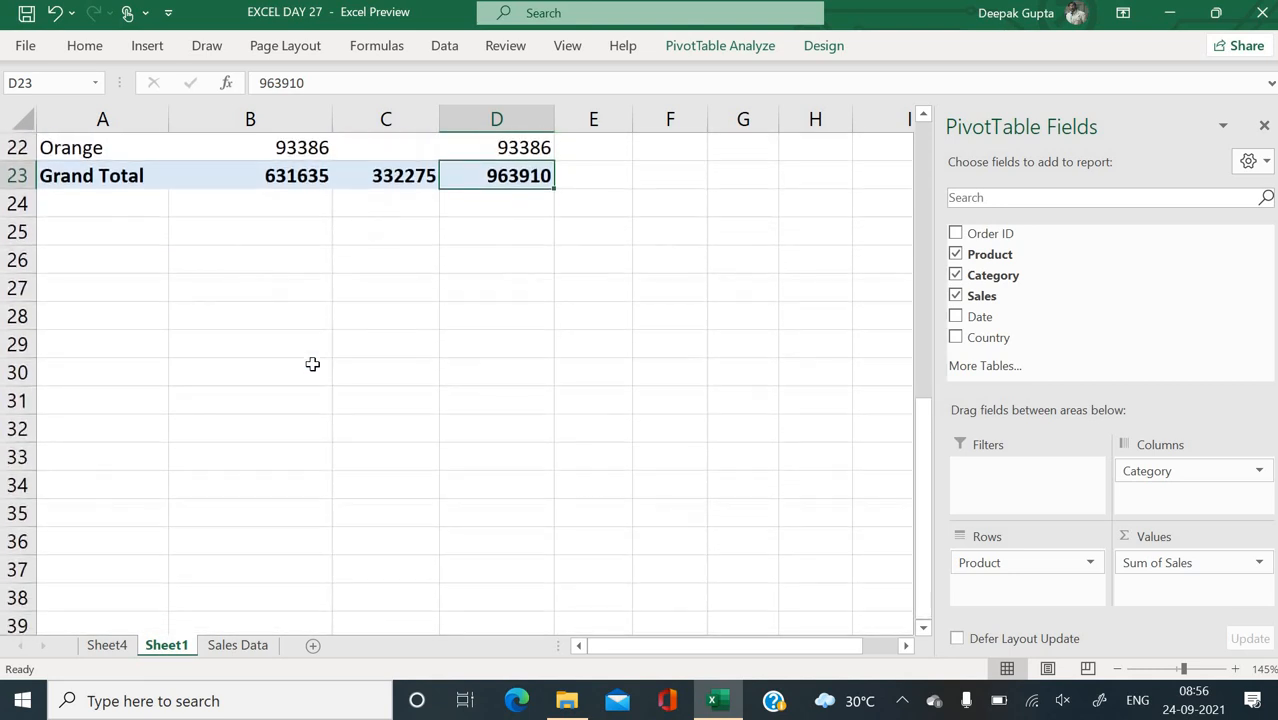
scroll(312, 364, "up", 2)
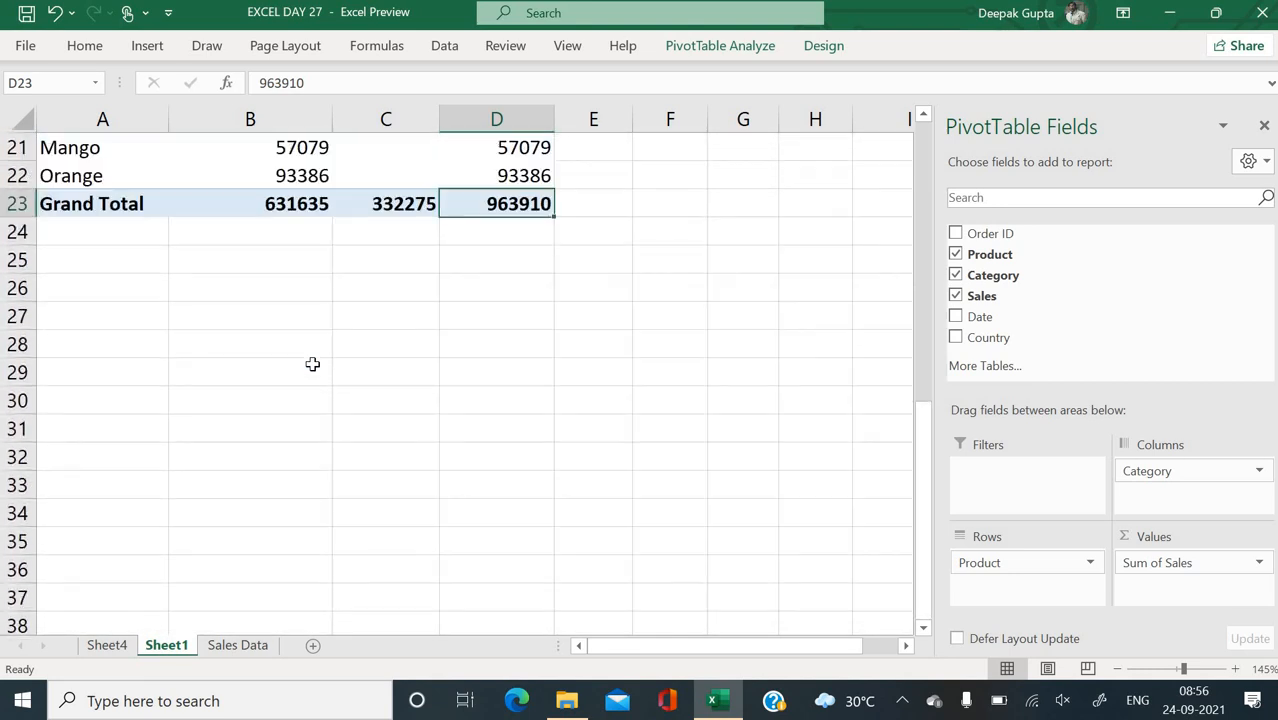
Check Sheet4 and the Sales Data sheet for the next requested report, and return to Sheet1
left_click(110, 648)
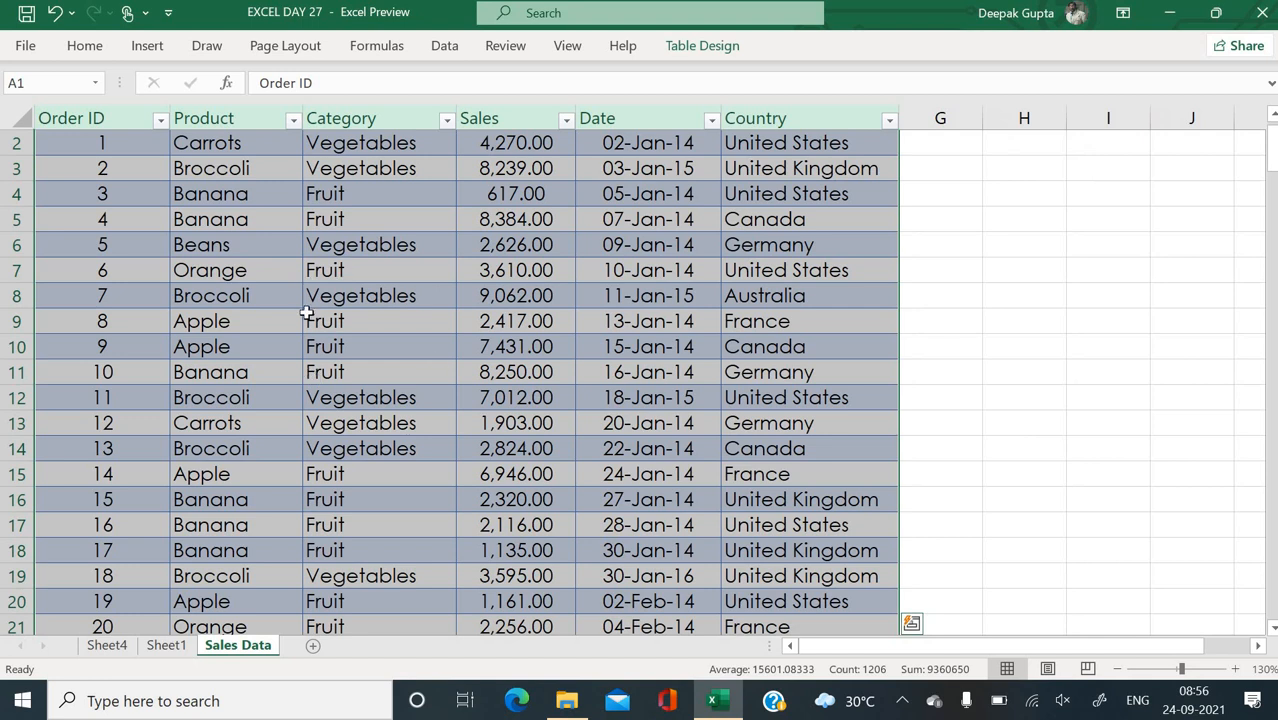
left_click(157, 649)
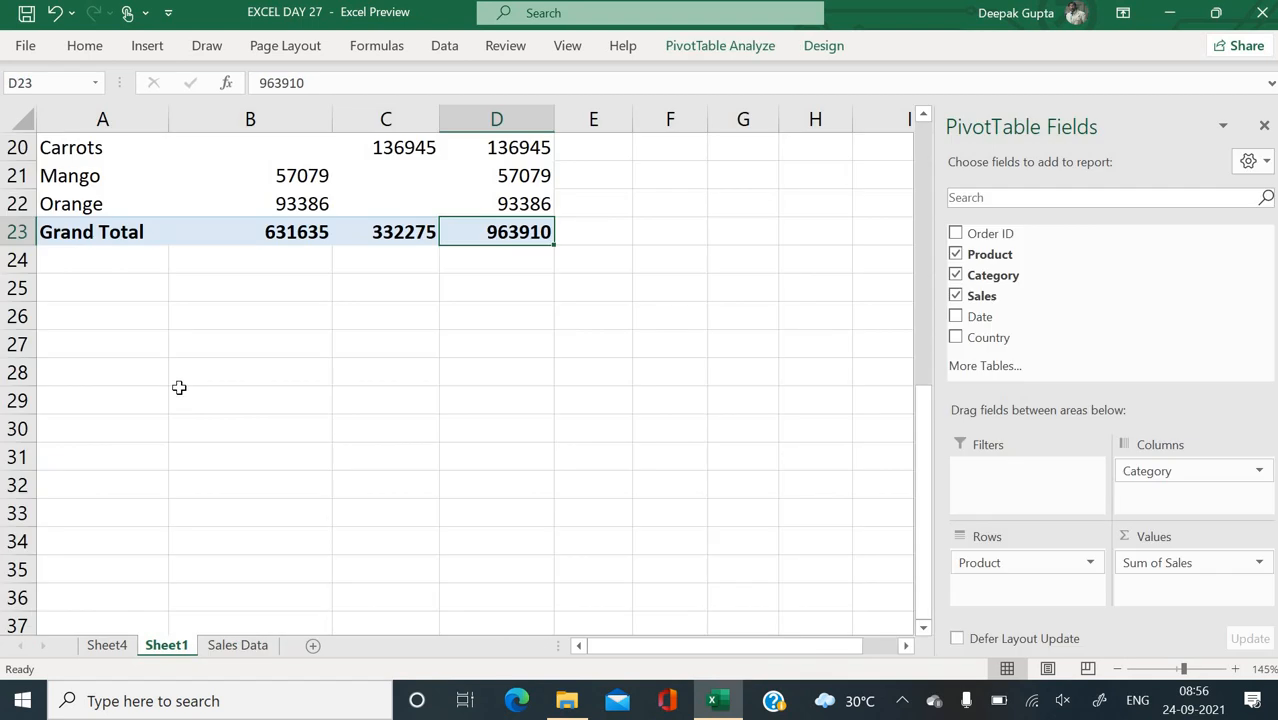
Check report C on Sheet4, and select the entire sales table with its headers on the Sales Data sheet
left_click(116, 642)
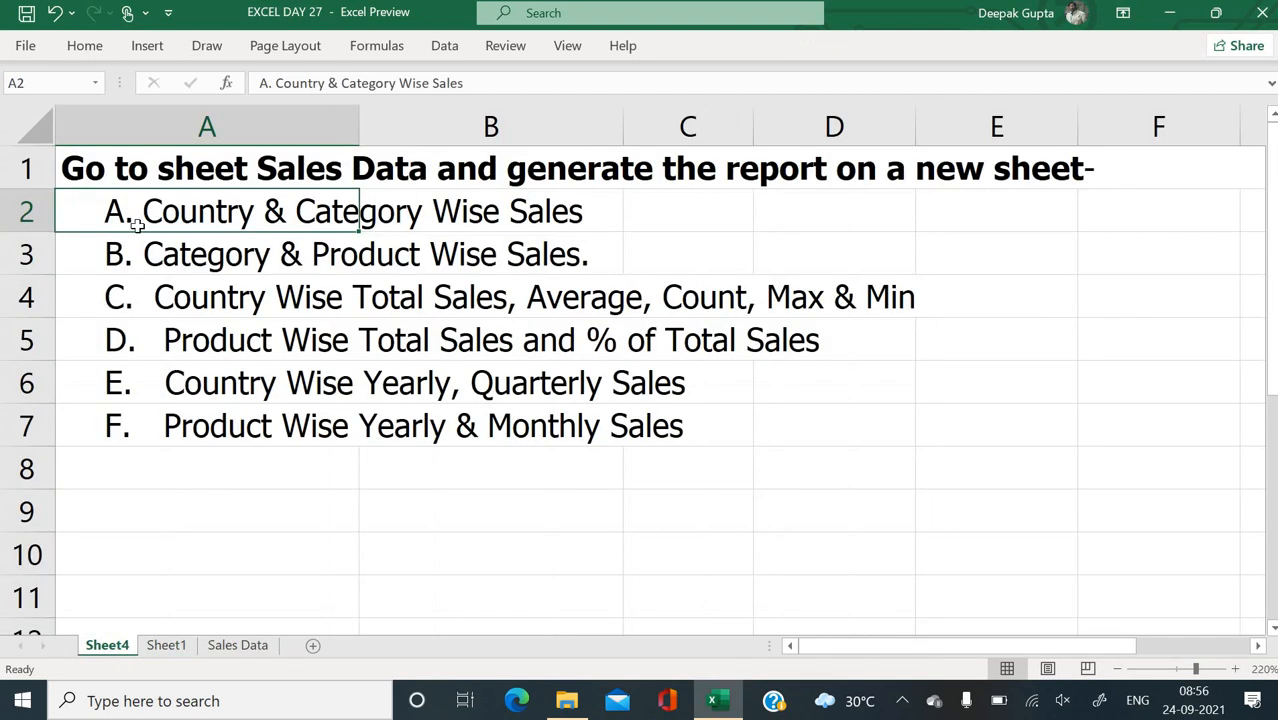
left_click(193, 311)
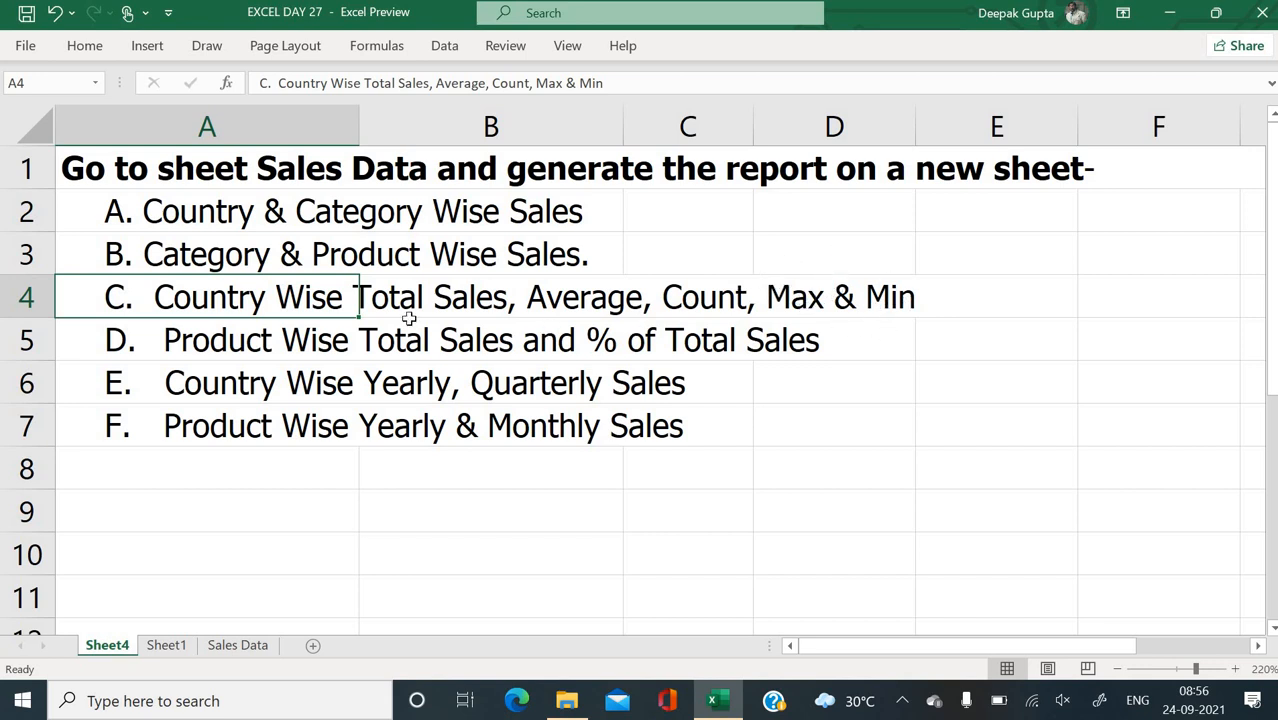
left_click(208, 646)
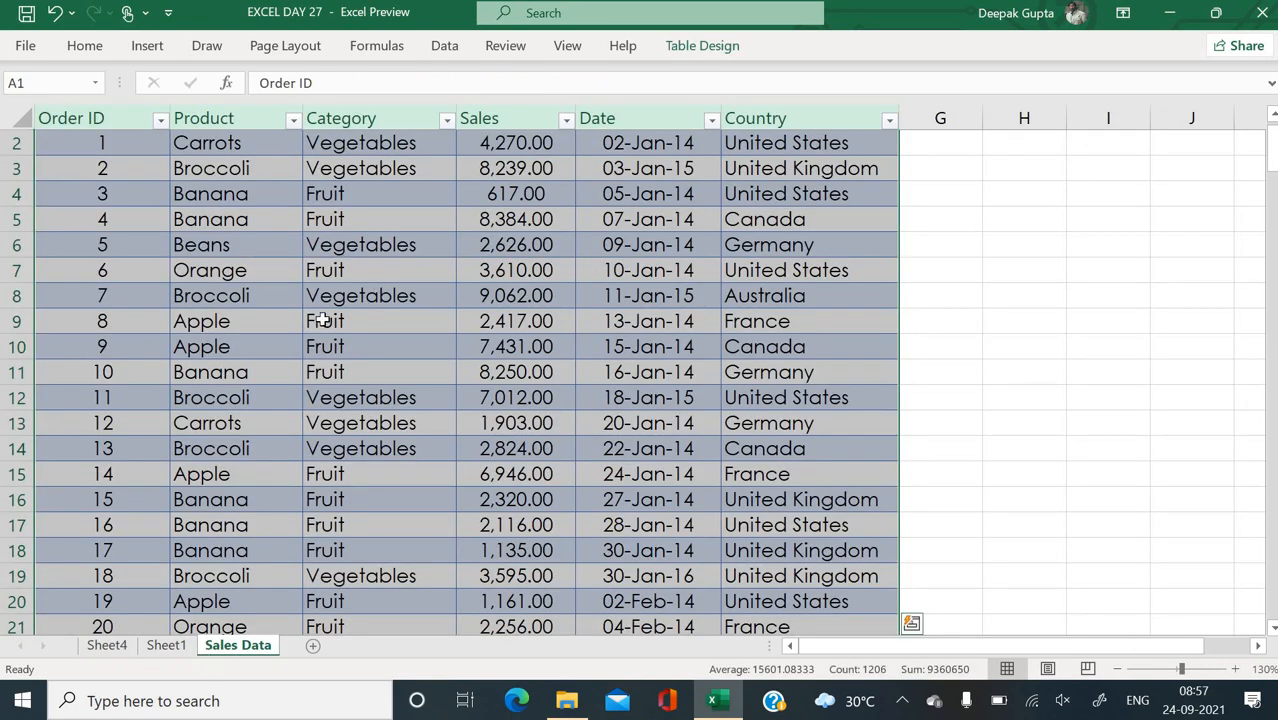
scroll(323, 320, "up", 1)
left_click(323, 321)
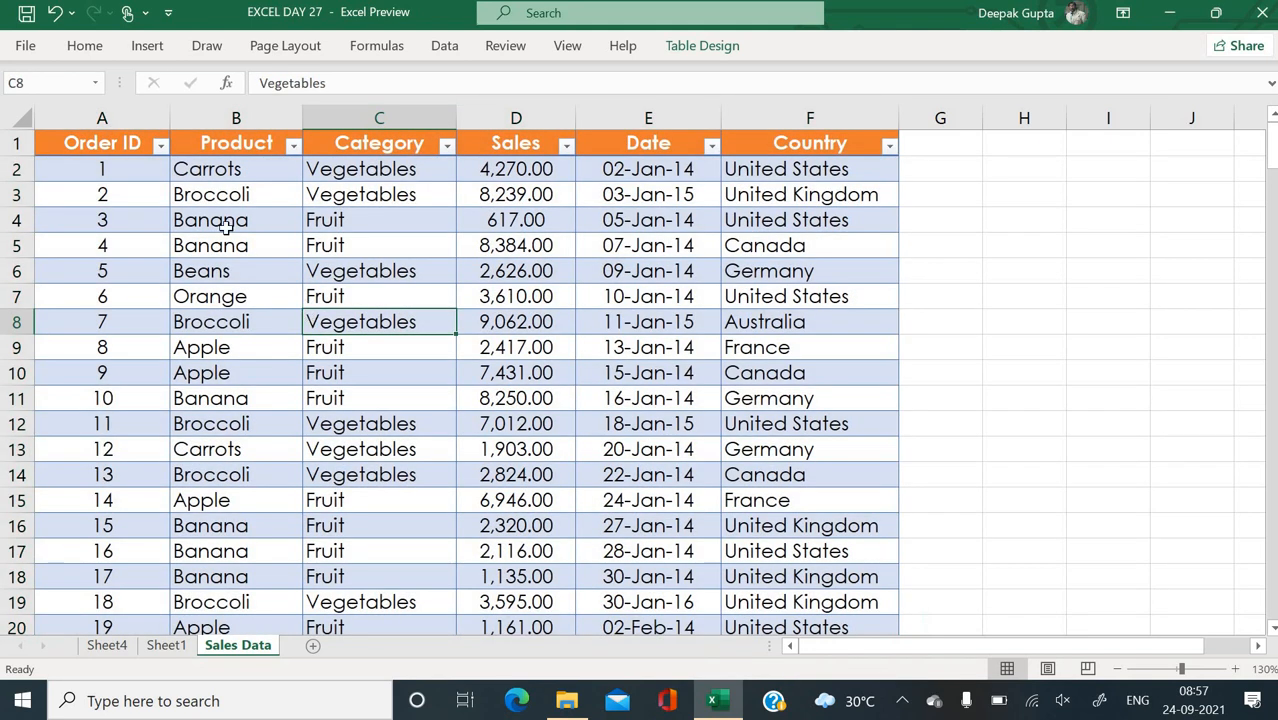
left_click(123, 150)
double_click(124, 151)
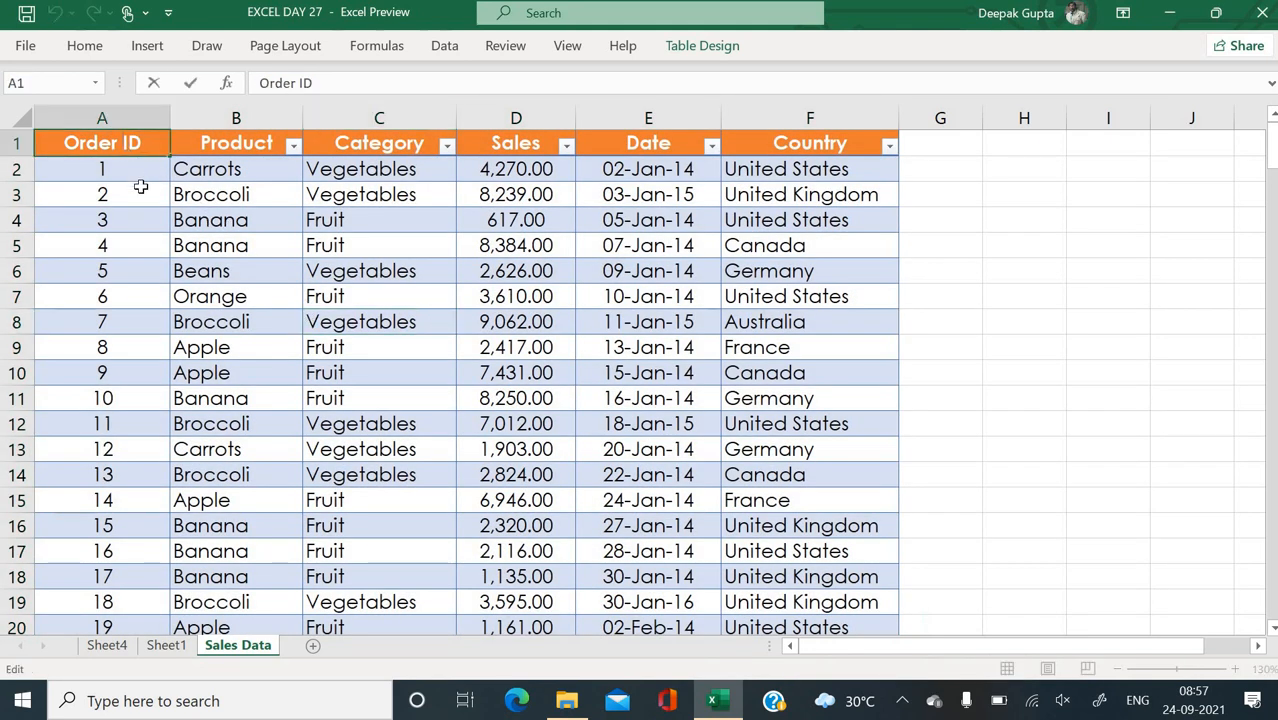
left_click(141, 187)
left_click(123, 143)
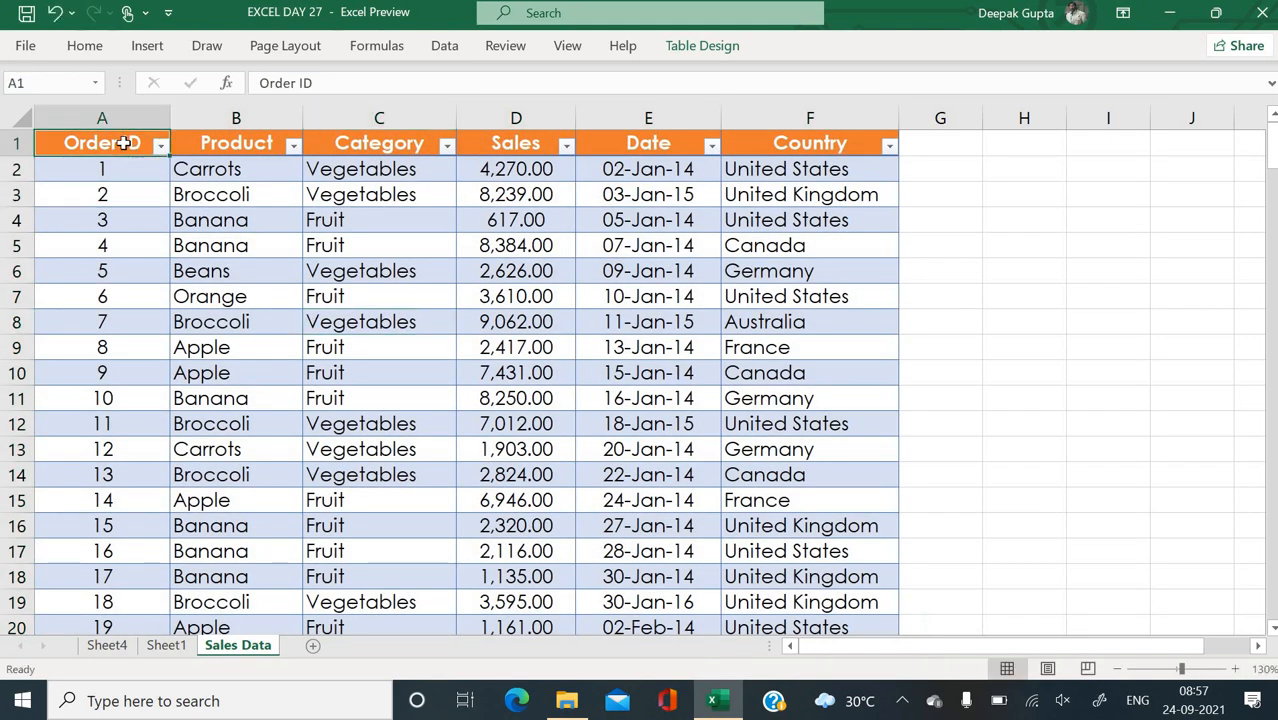
key("ctrl+shift+Right")
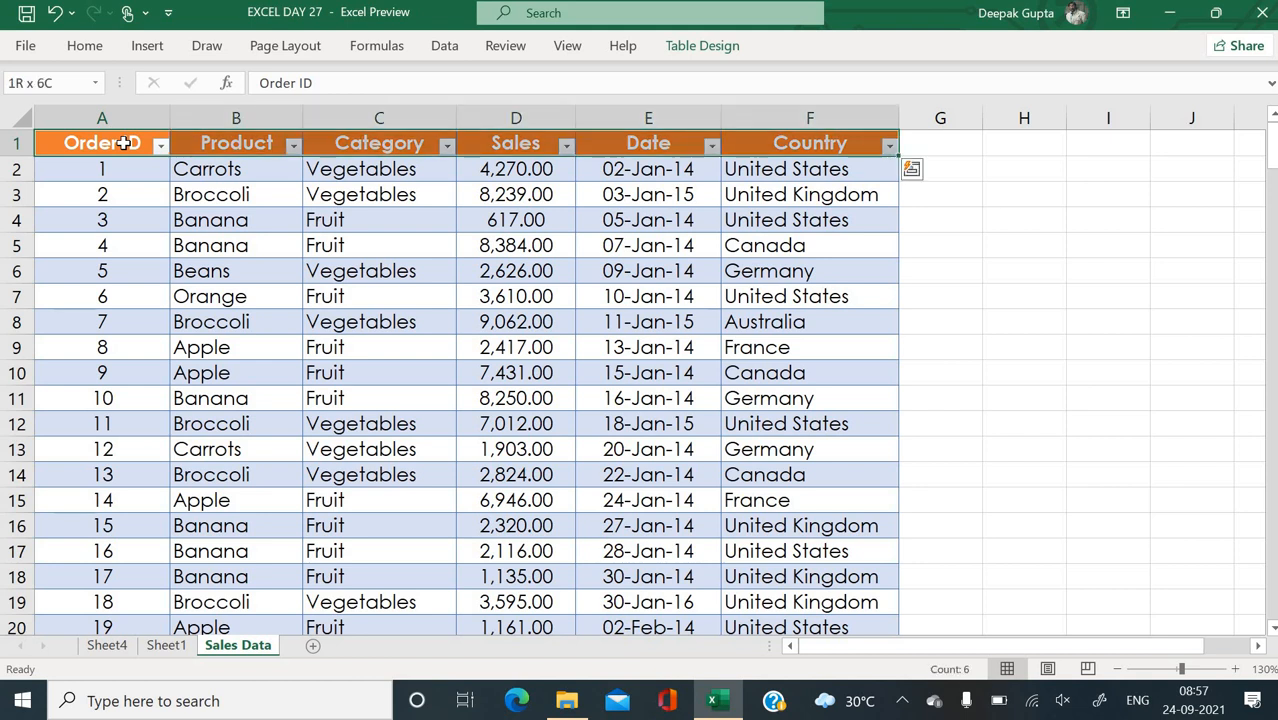
key("ctrl+shift+Down")
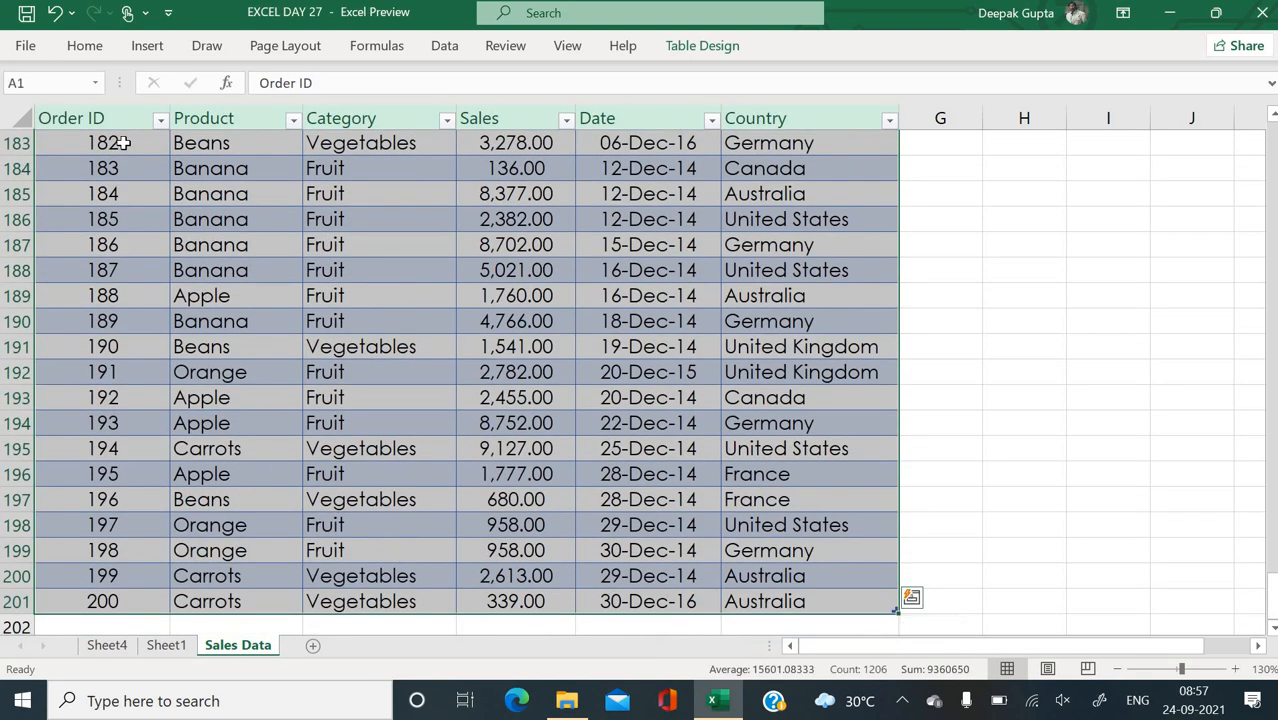
left_click(87, 47)
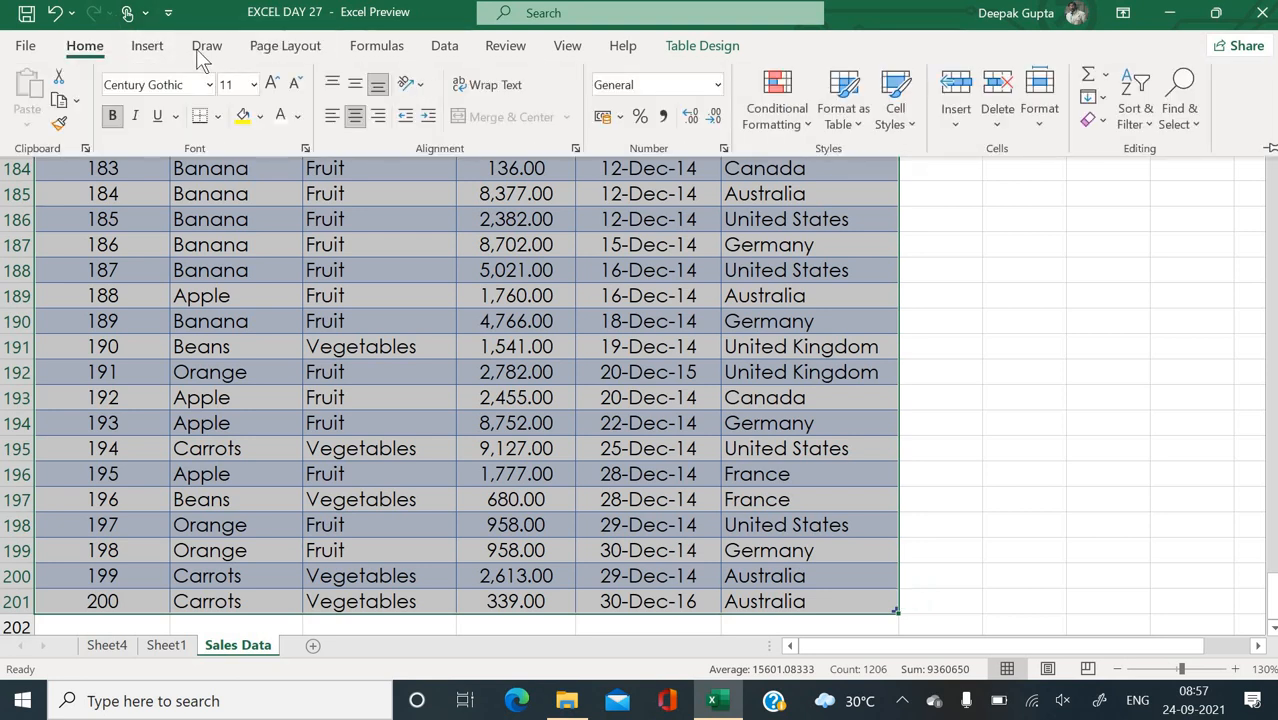
left_click(160, 47)
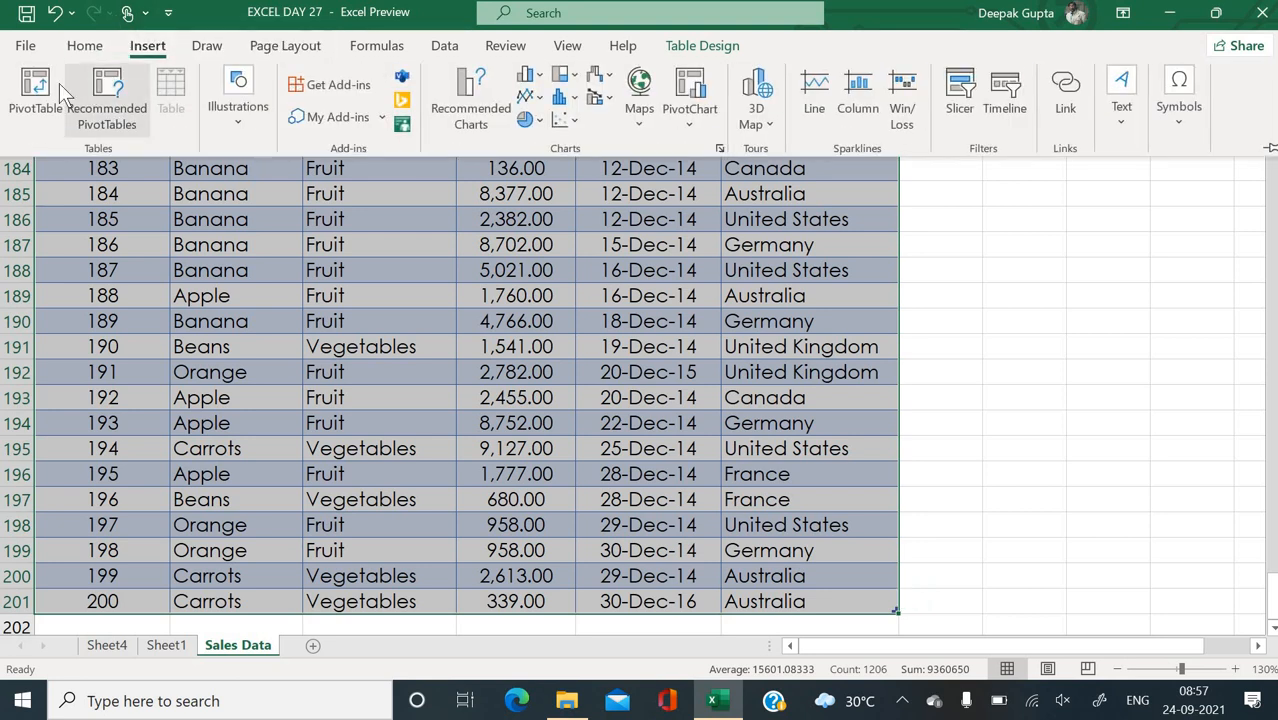
left_click(59, 83)
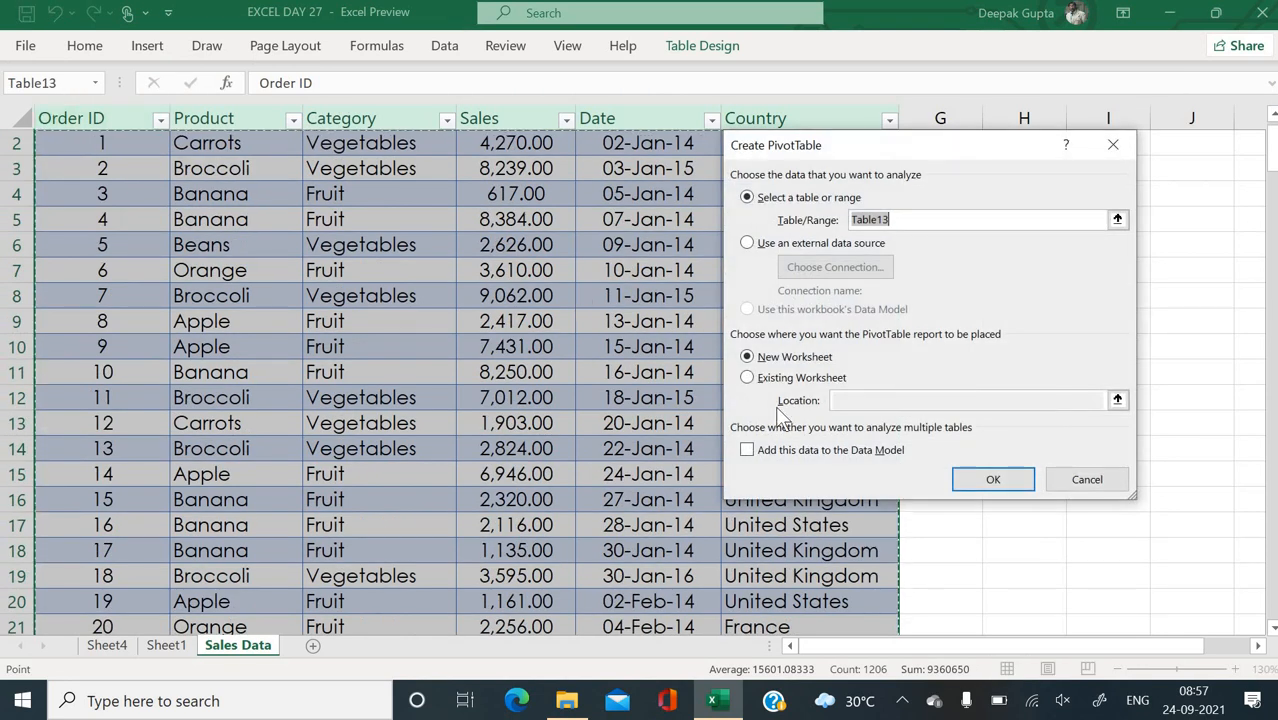
left_click(782, 381)
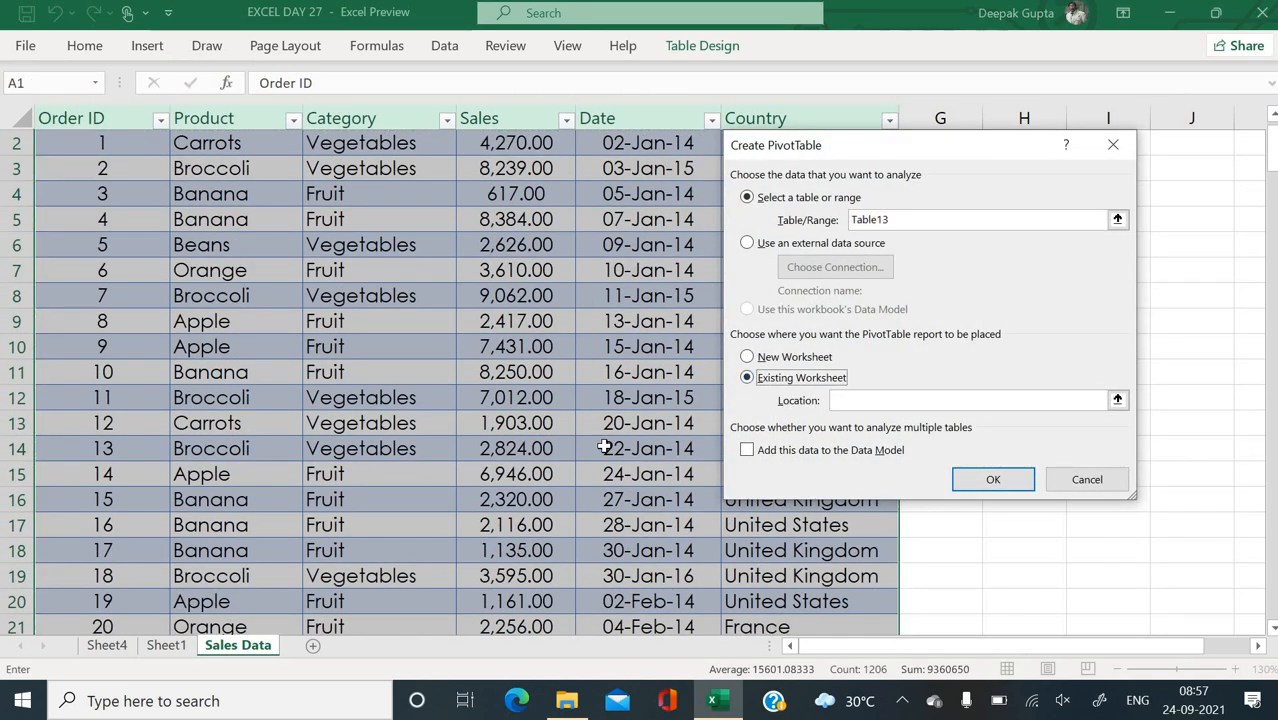
left_click(170, 650)
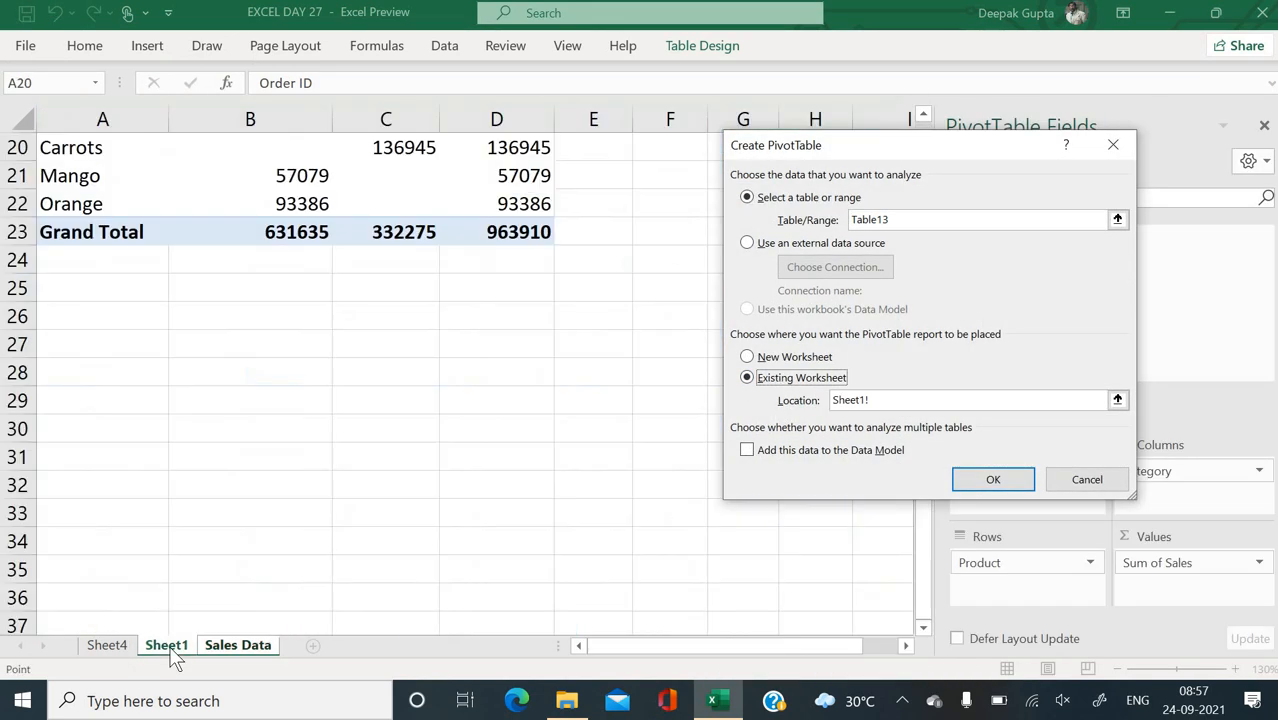
left_click(907, 399)
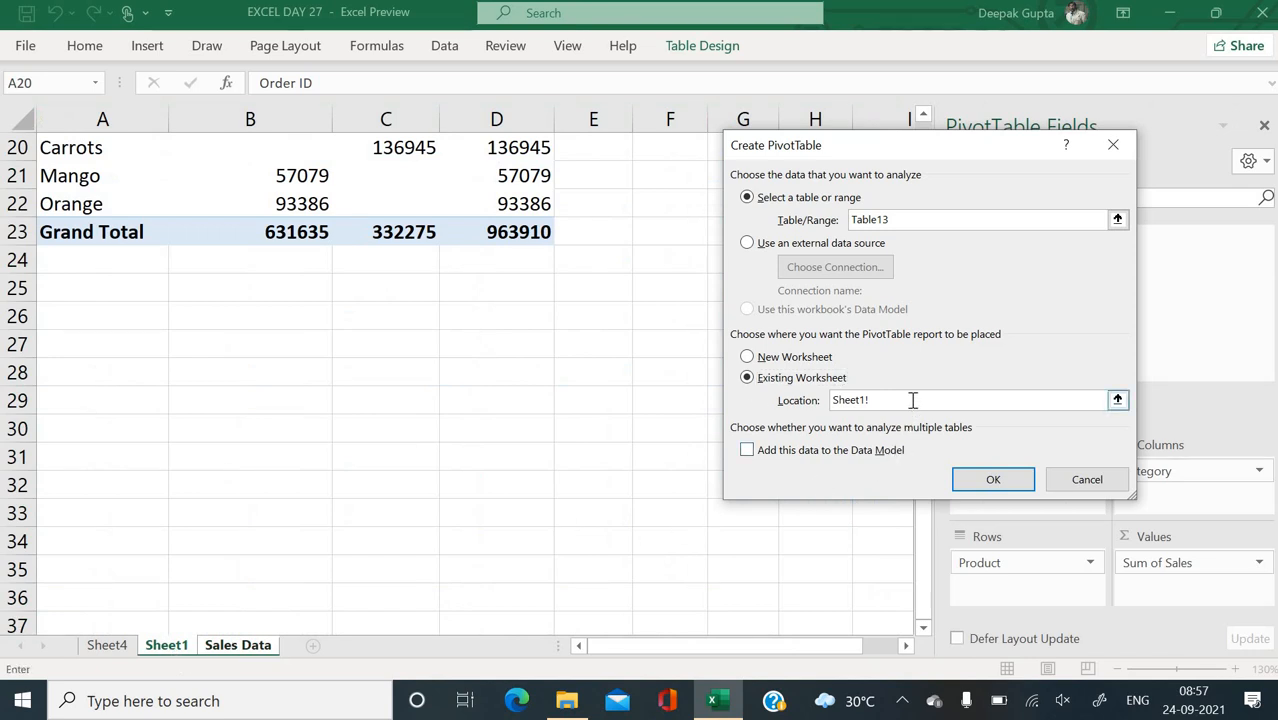
left_click(115, 288)
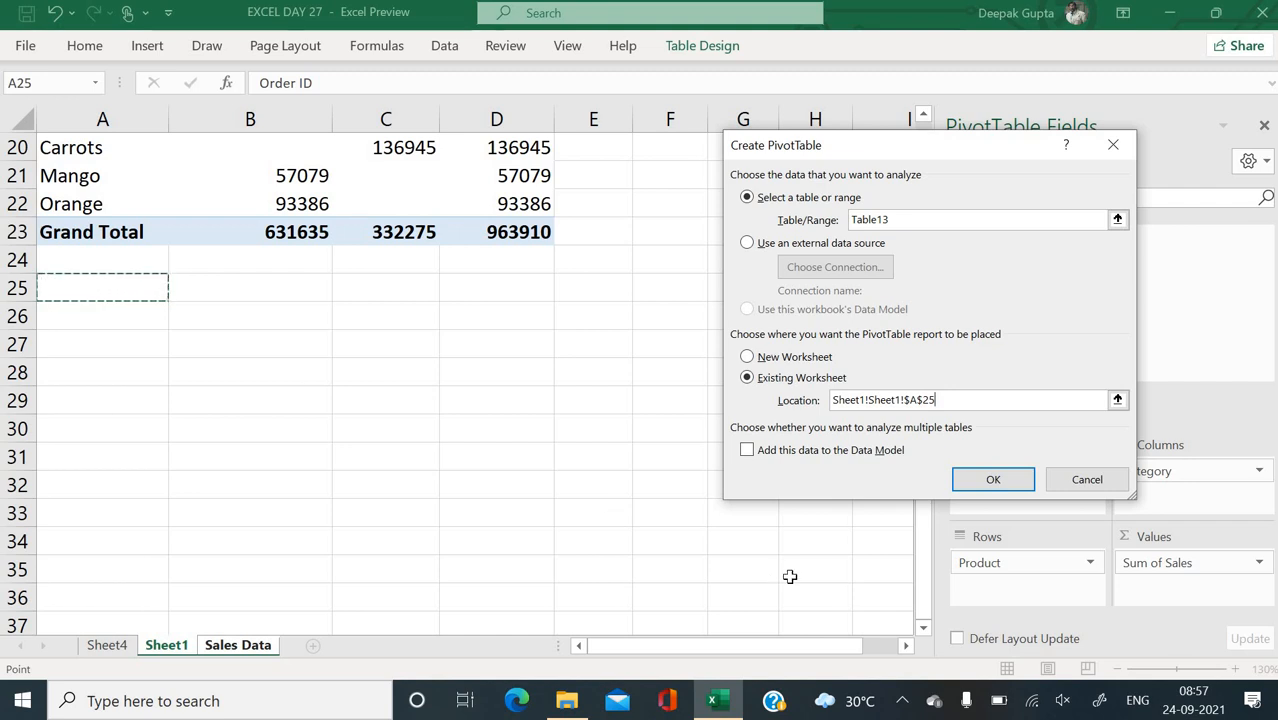
left_click(1026, 479)
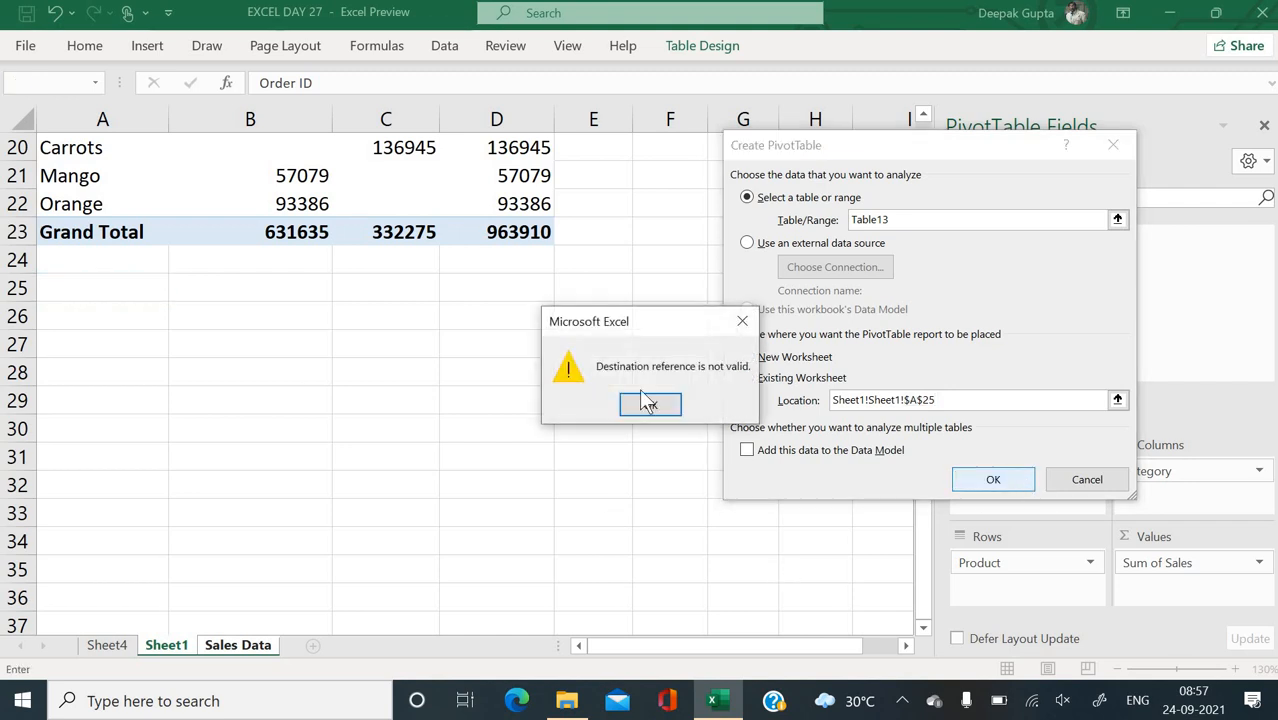
key("Return")
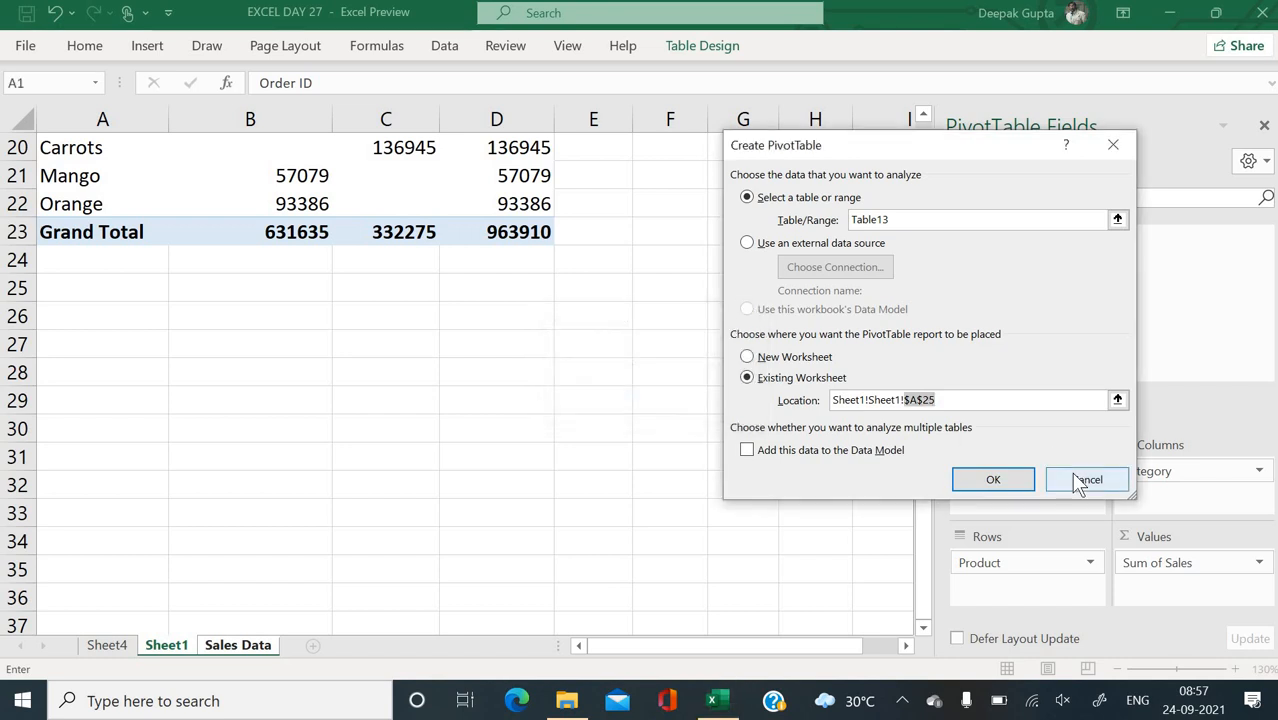
left_click(1083, 480)
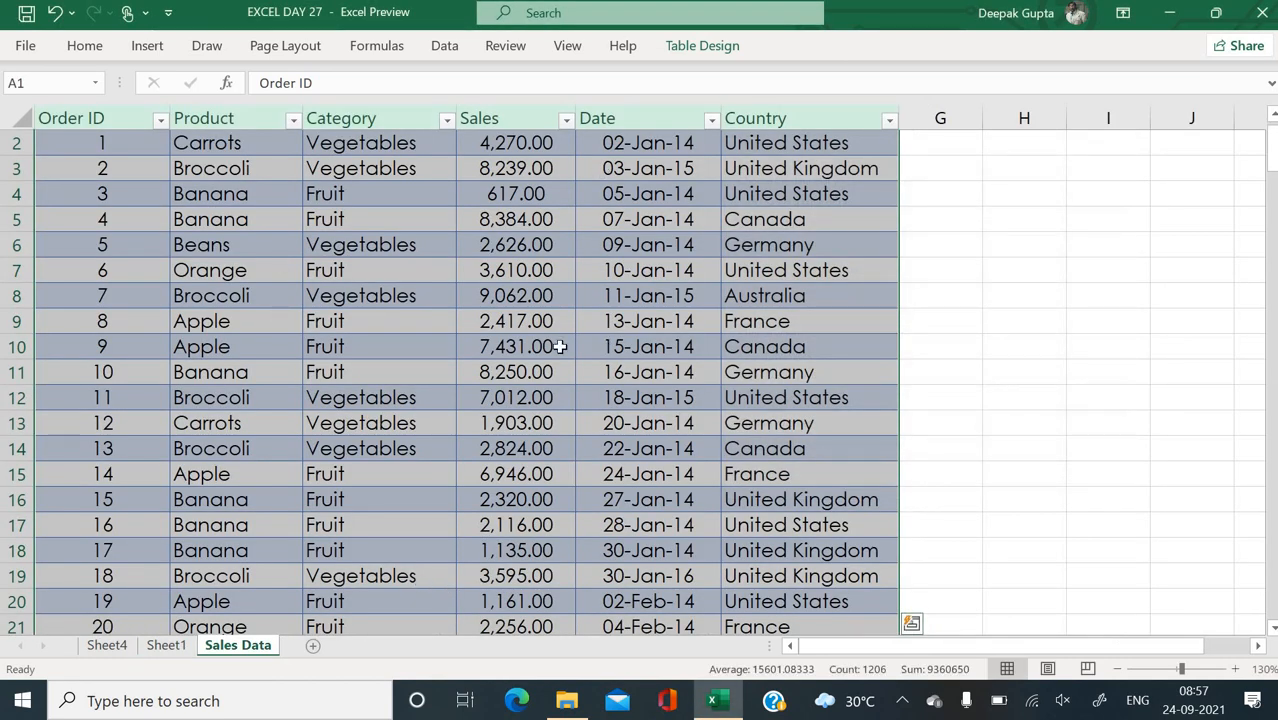
Create a PivotTable from Table13 on the existing Sheet1, placed at cell A26
scroll(559, 342, "up", 1)
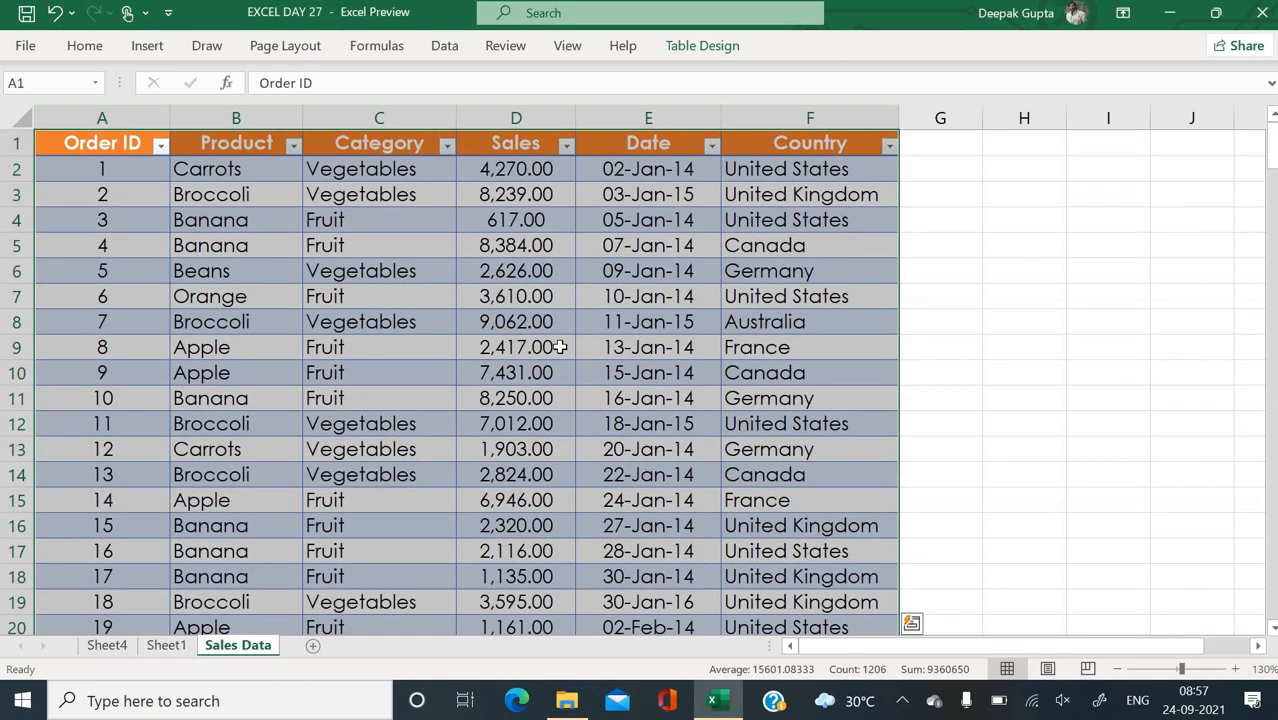
left_click(143, 50)
left_click(45, 100)
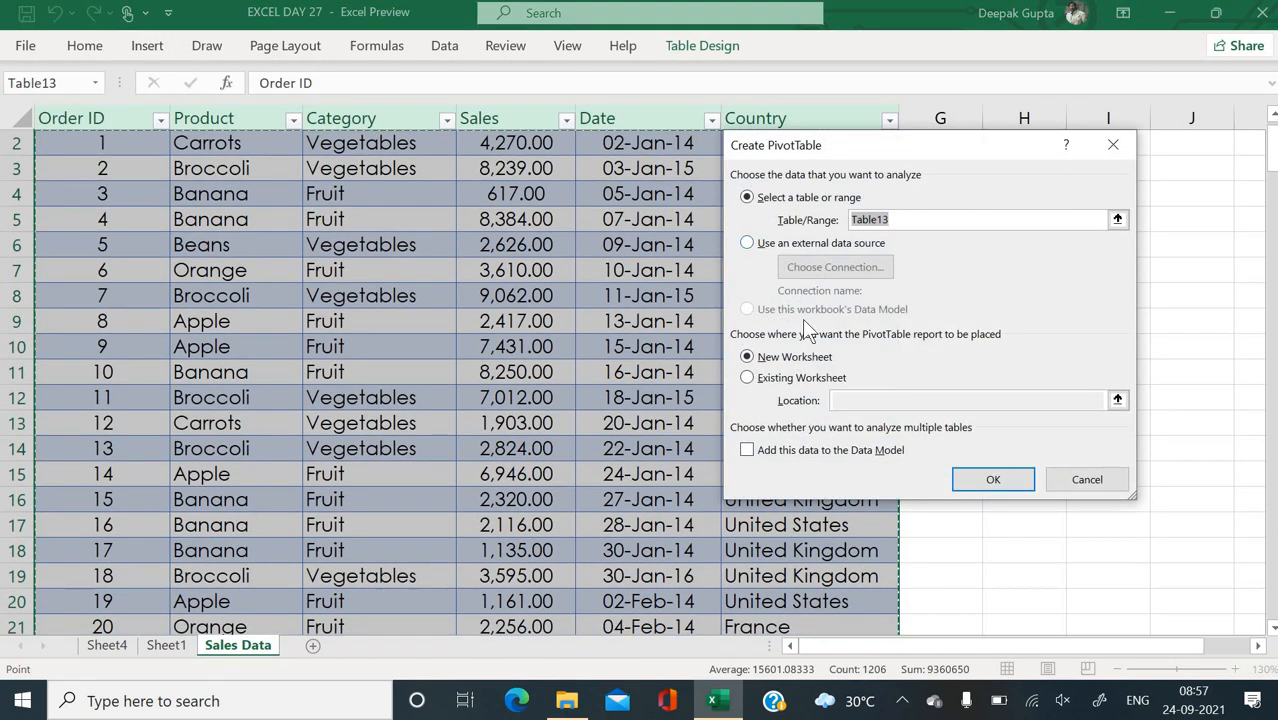
left_click(801, 377)
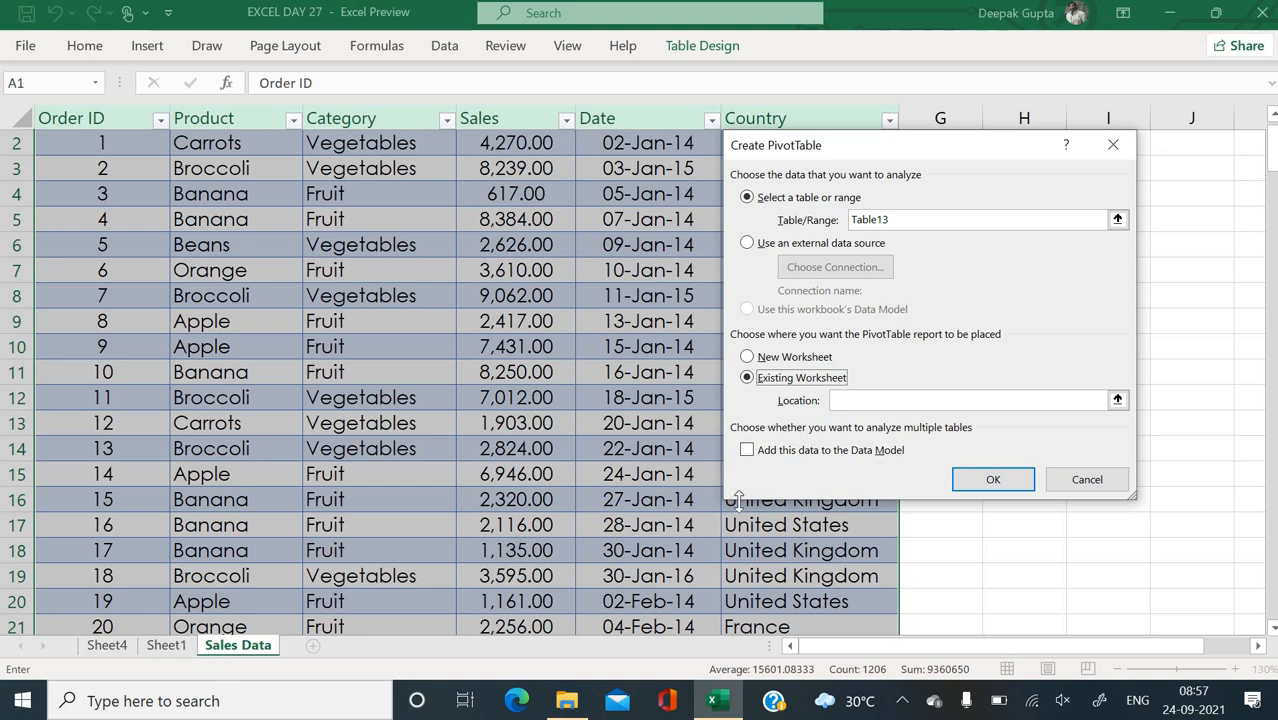
left_click(166, 645)
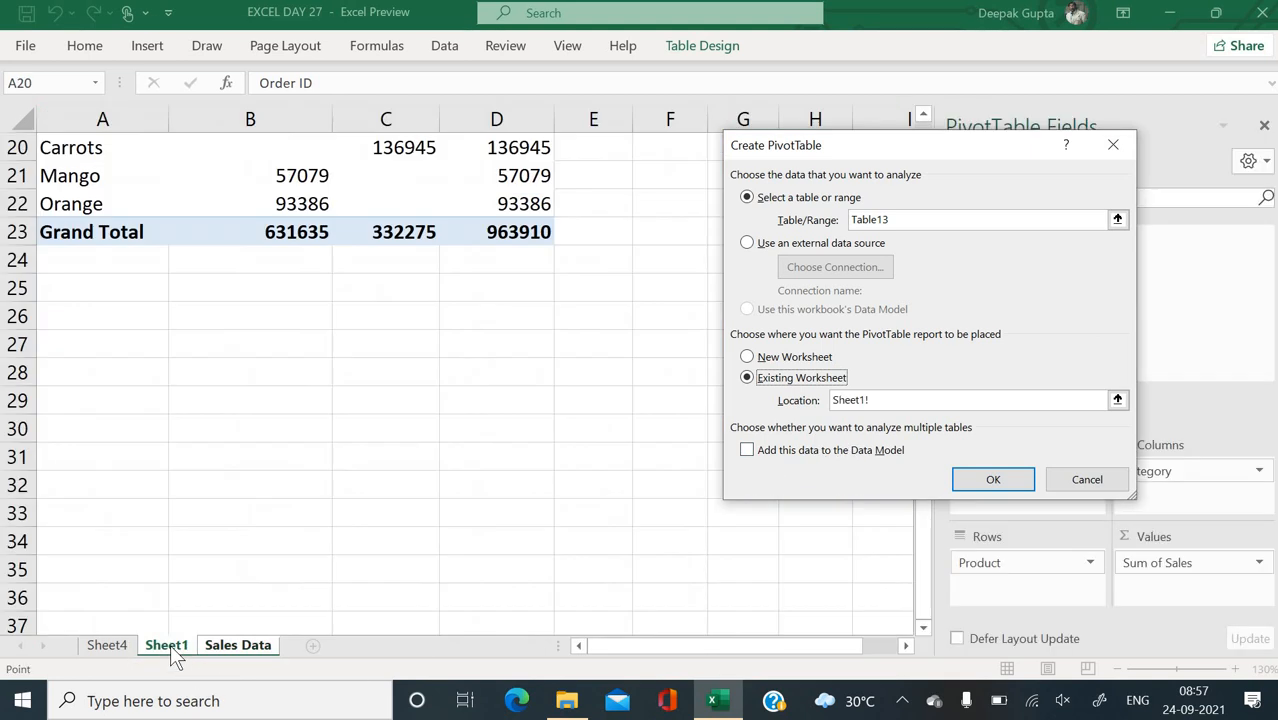
left_click(105, 320)
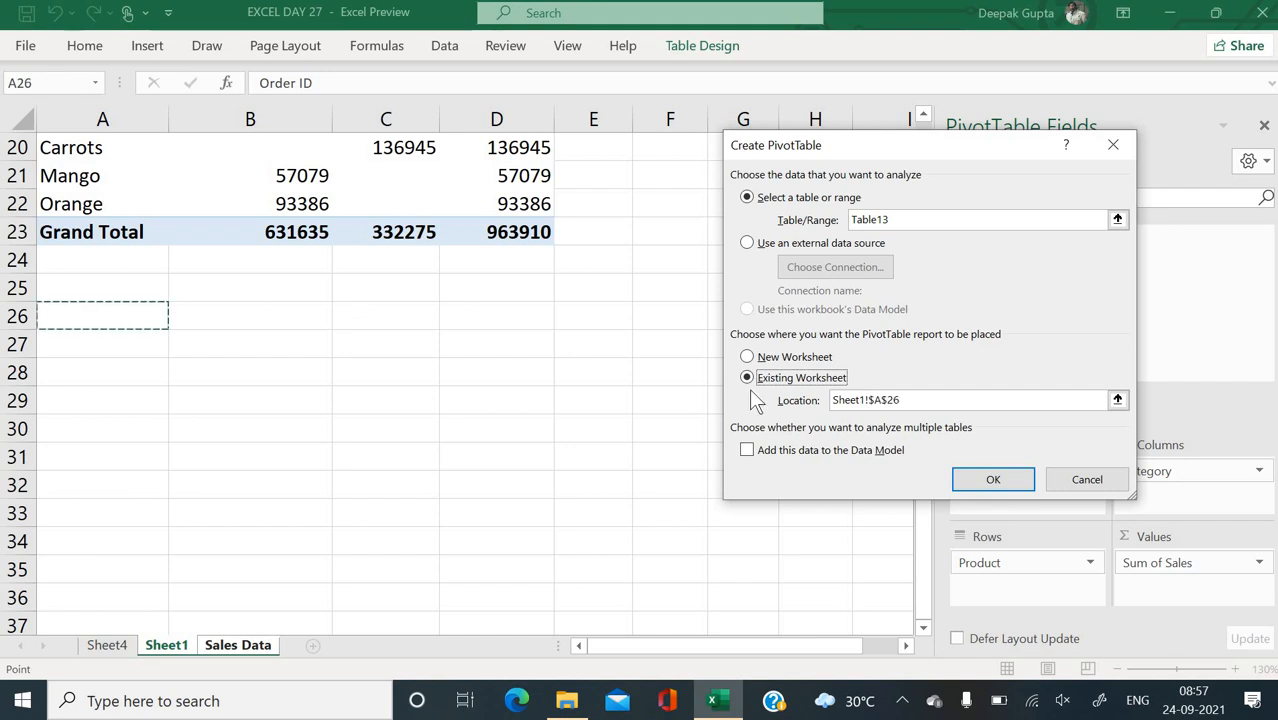
left_click(978, 482)
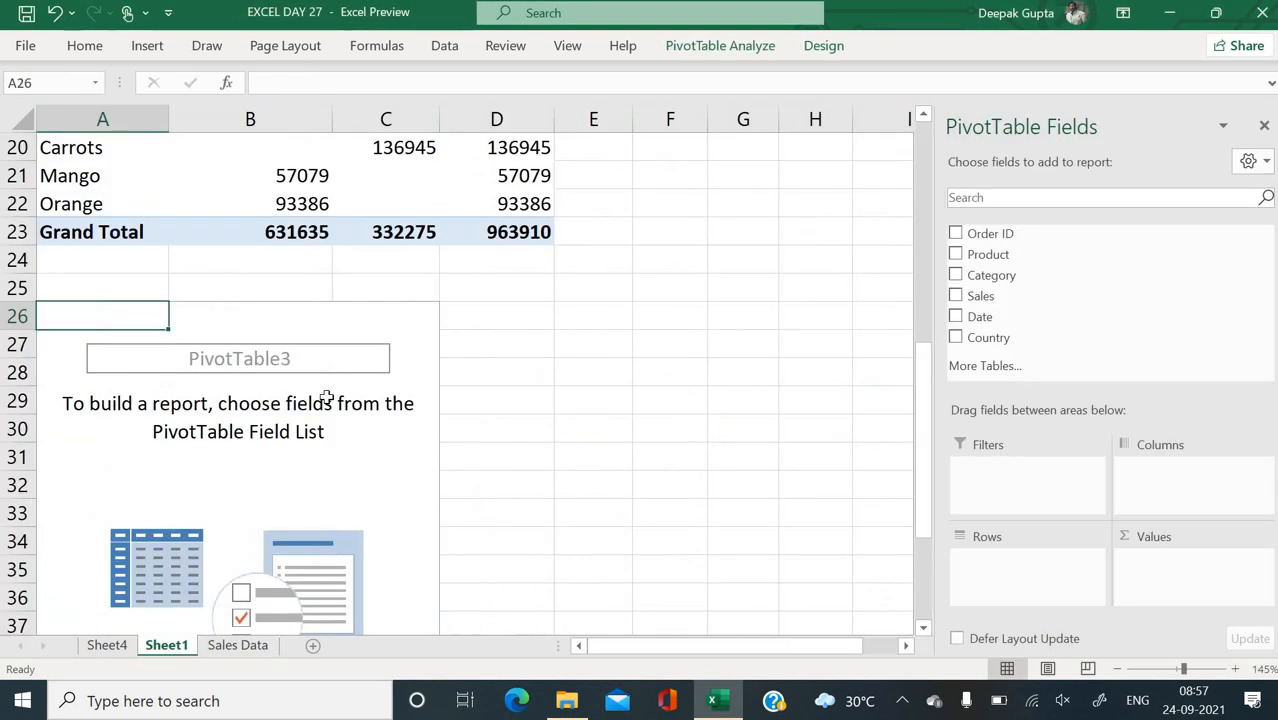
Add Country to the rows of the new PivotTable and Sum of Sales to its values
scroll(325, 398, "down", 2)
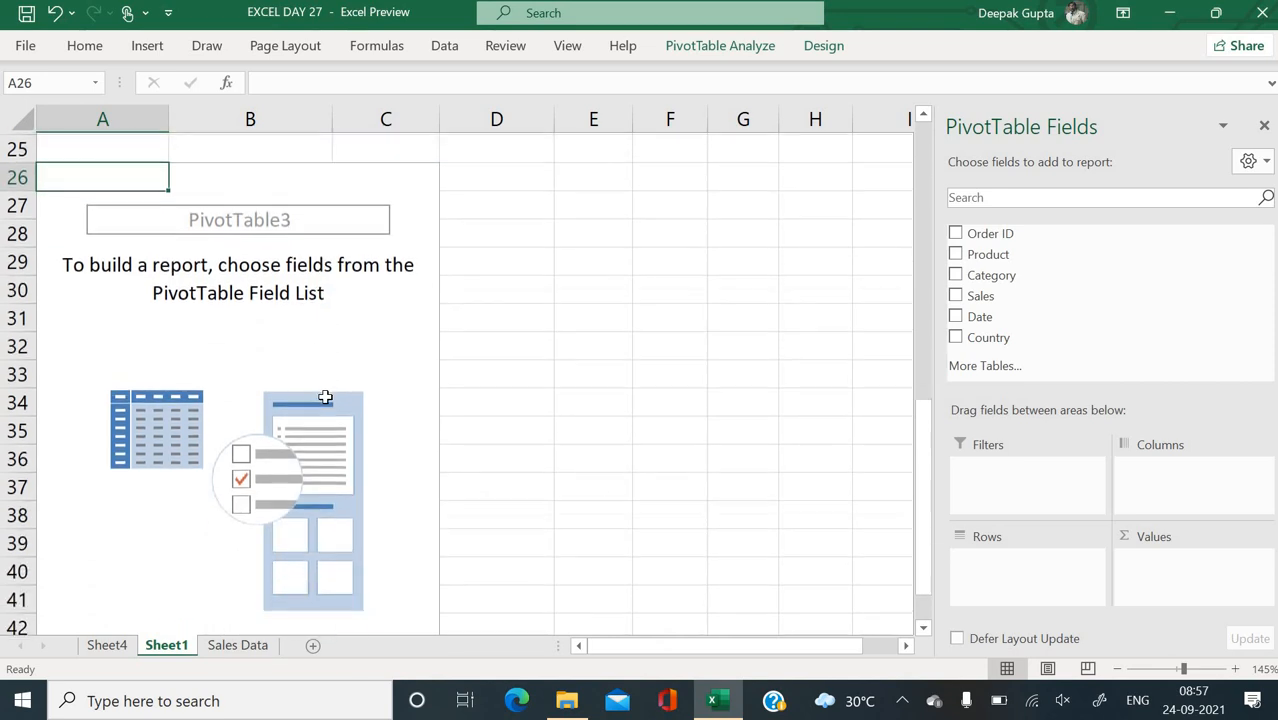
left_click(955, 339)
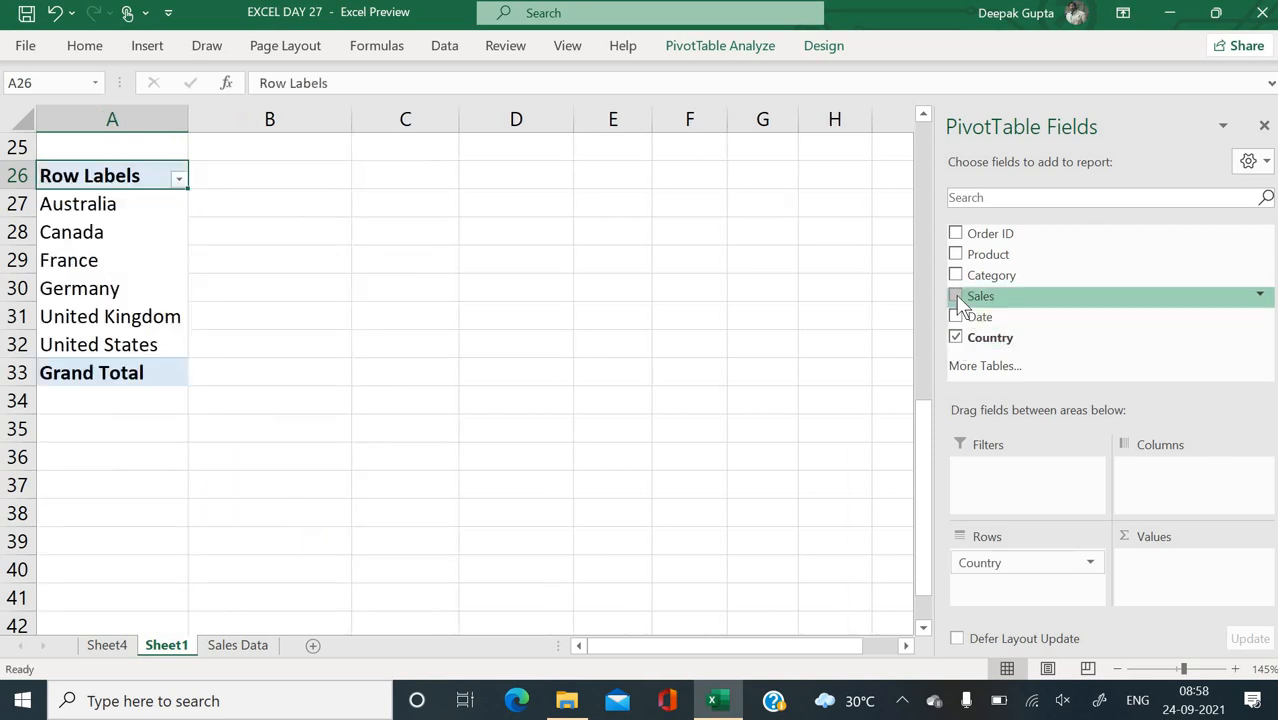
left_click(956, 296)
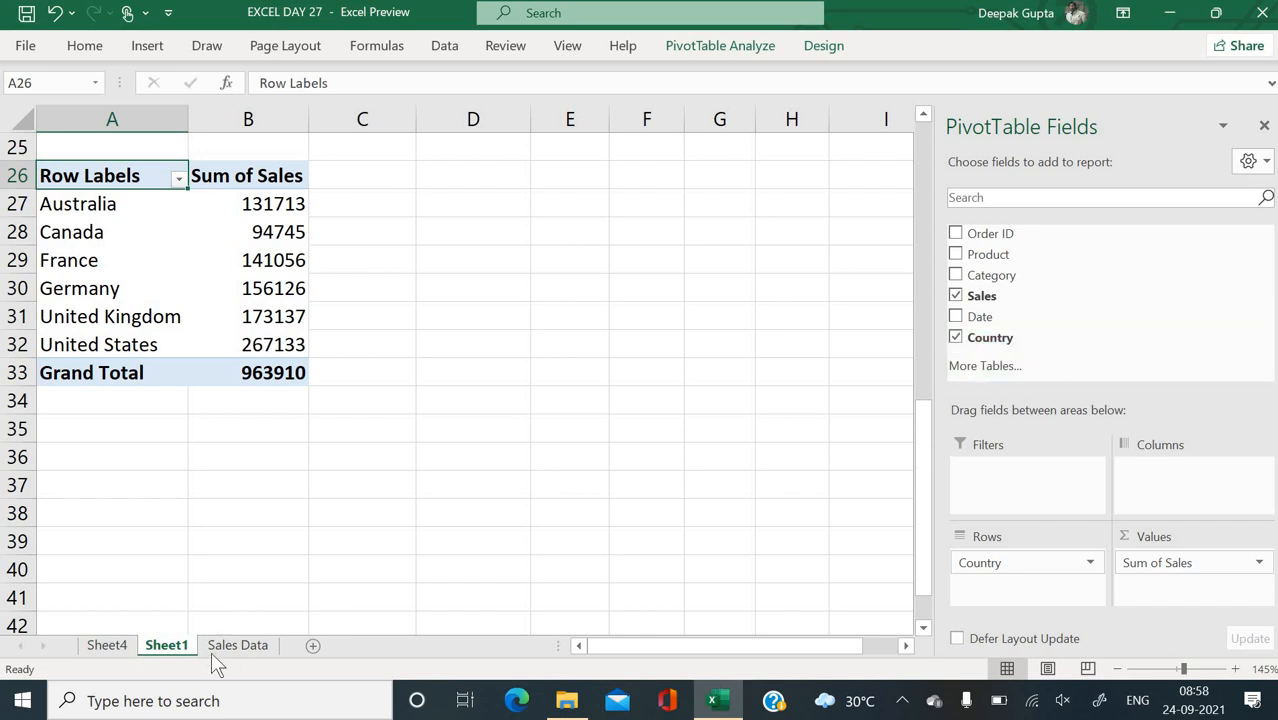
Check the calculations requested for report C on Sheet4, and add Sales to the country PivotTable's values a second time
left_click(107, 645)
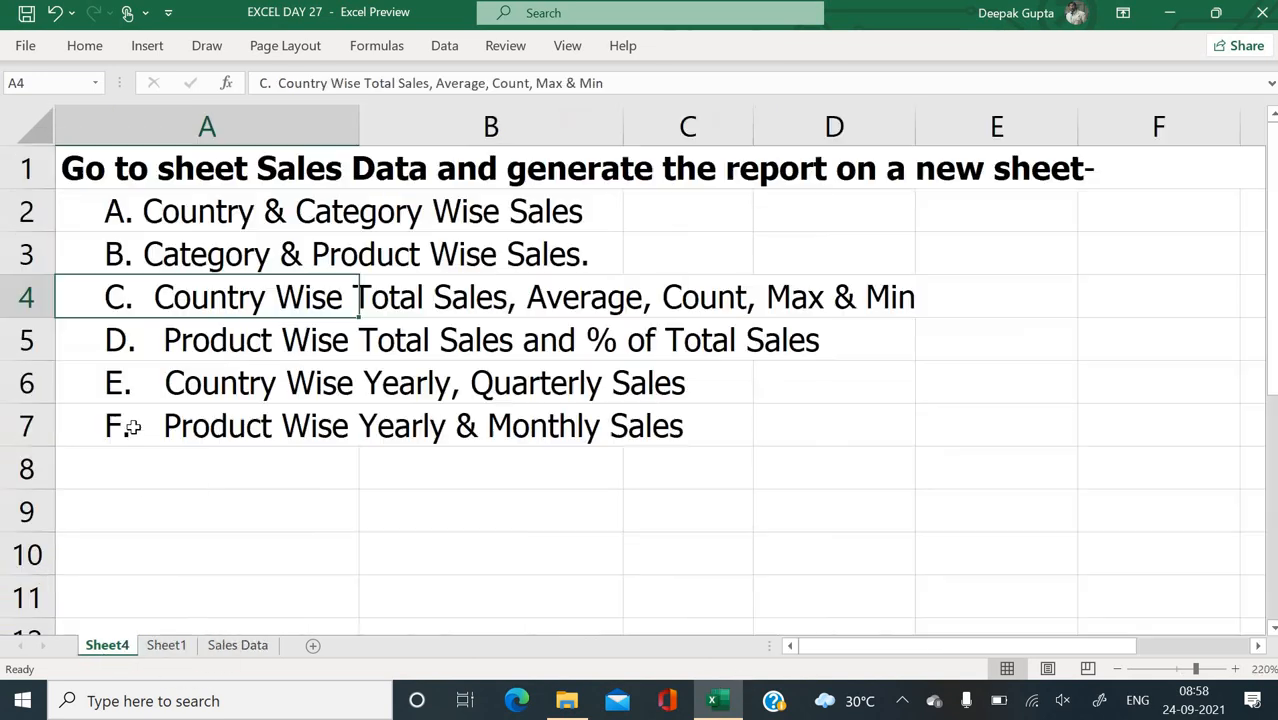
left_click(165, 646)
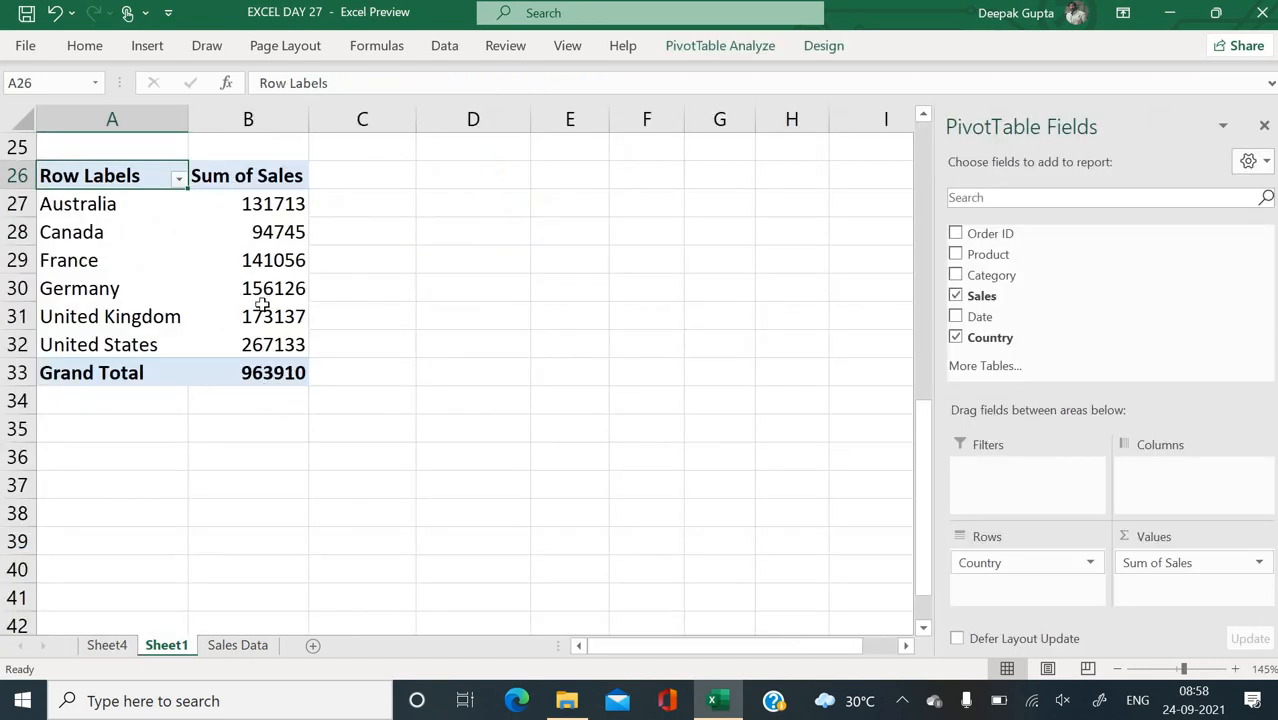
mouse_move(261, 313)
left_click(118, 652)
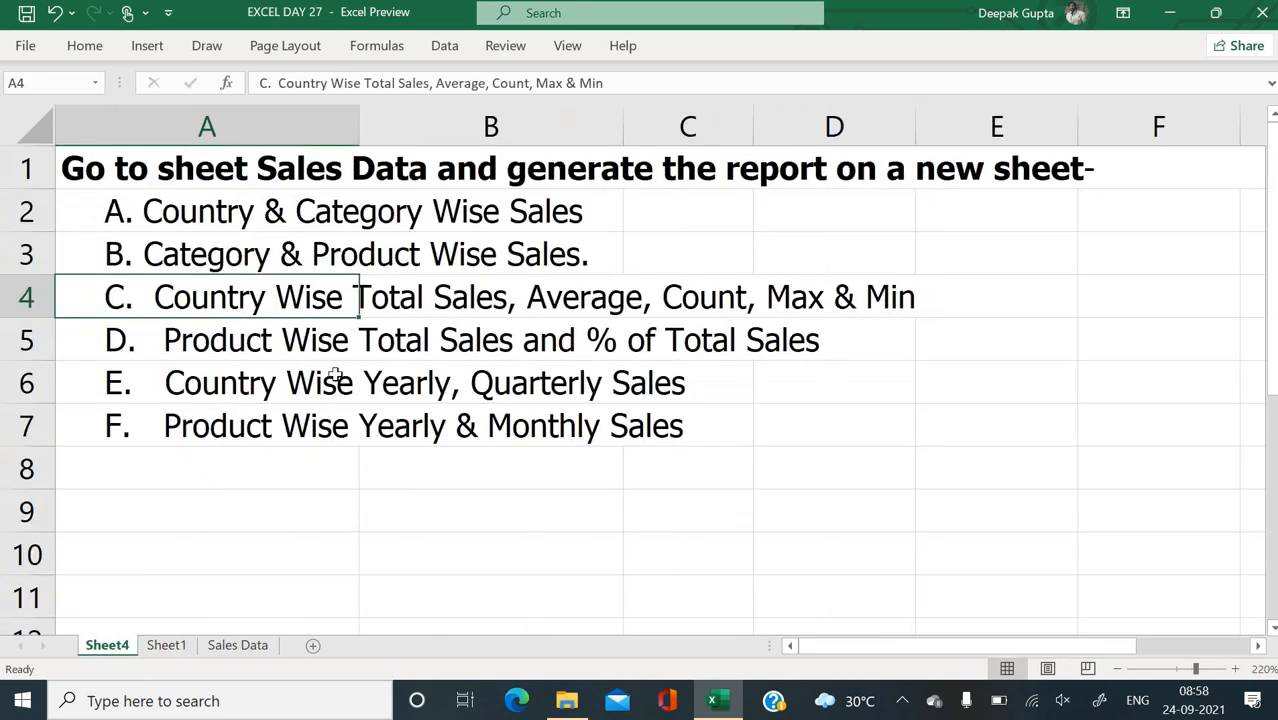
left_click(172, 650)
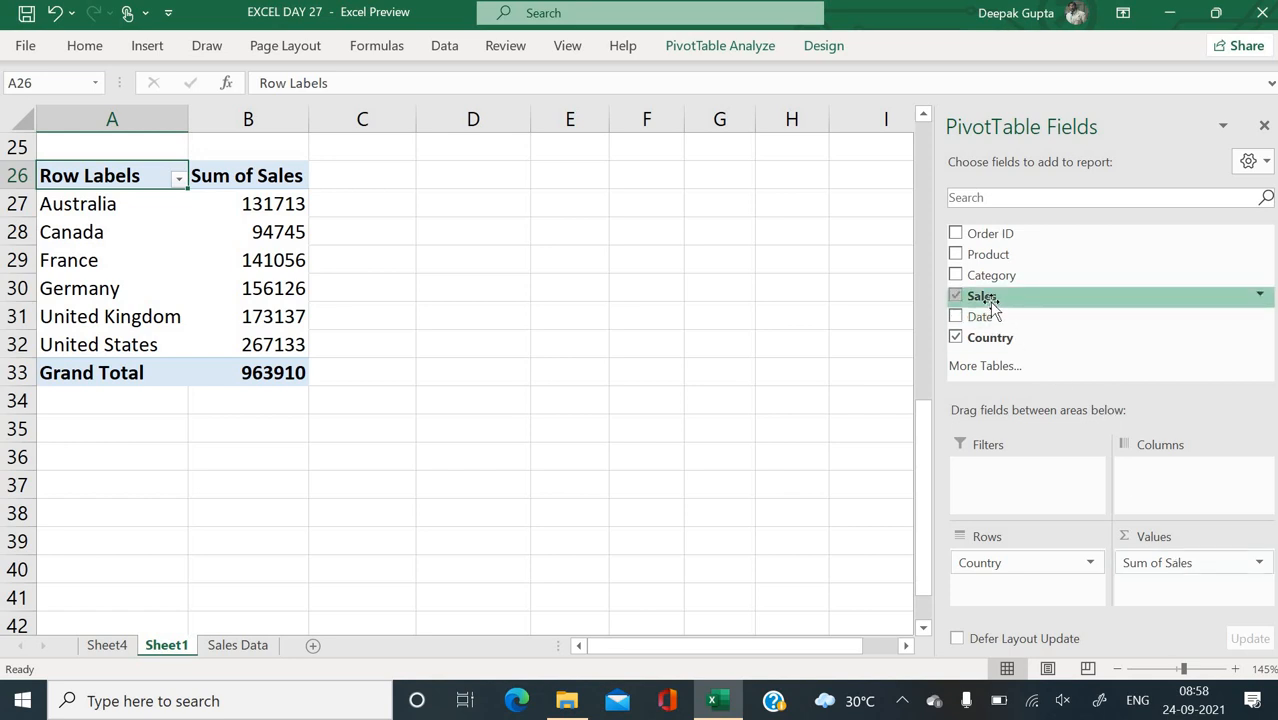
left_click_drag(990, 300, 1150, 591)
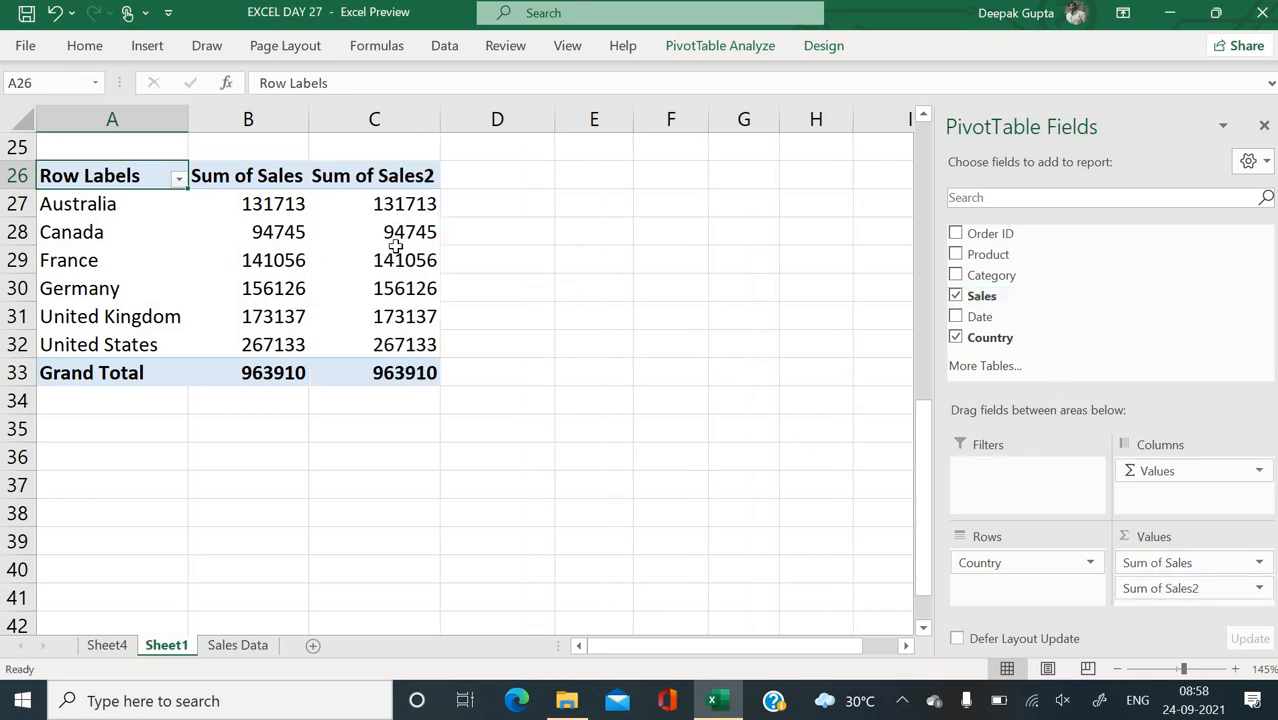
Summarize the second Sales value in the country PivotTable by Average and name it Average of Sales
mouse_move(396, 246)
left_click(1259, 590)
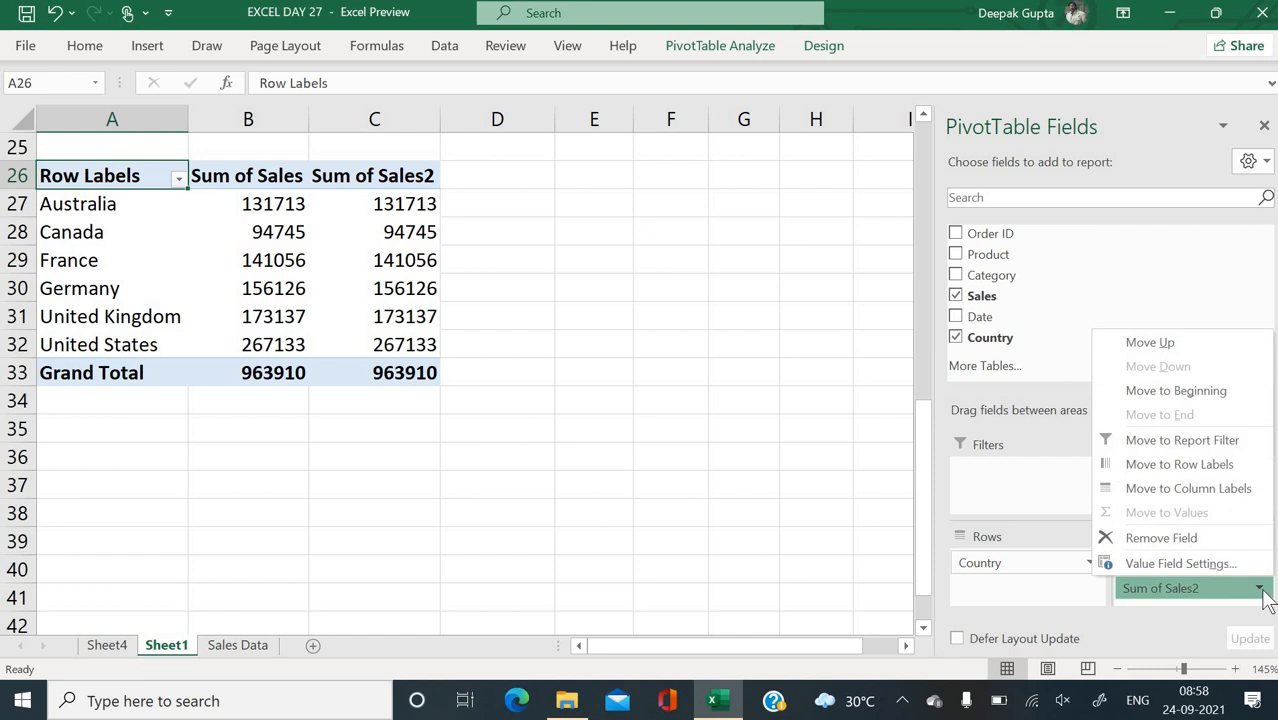
left_click(1260, 591)
left_click(1260, 591)
left_click(1200, 562)
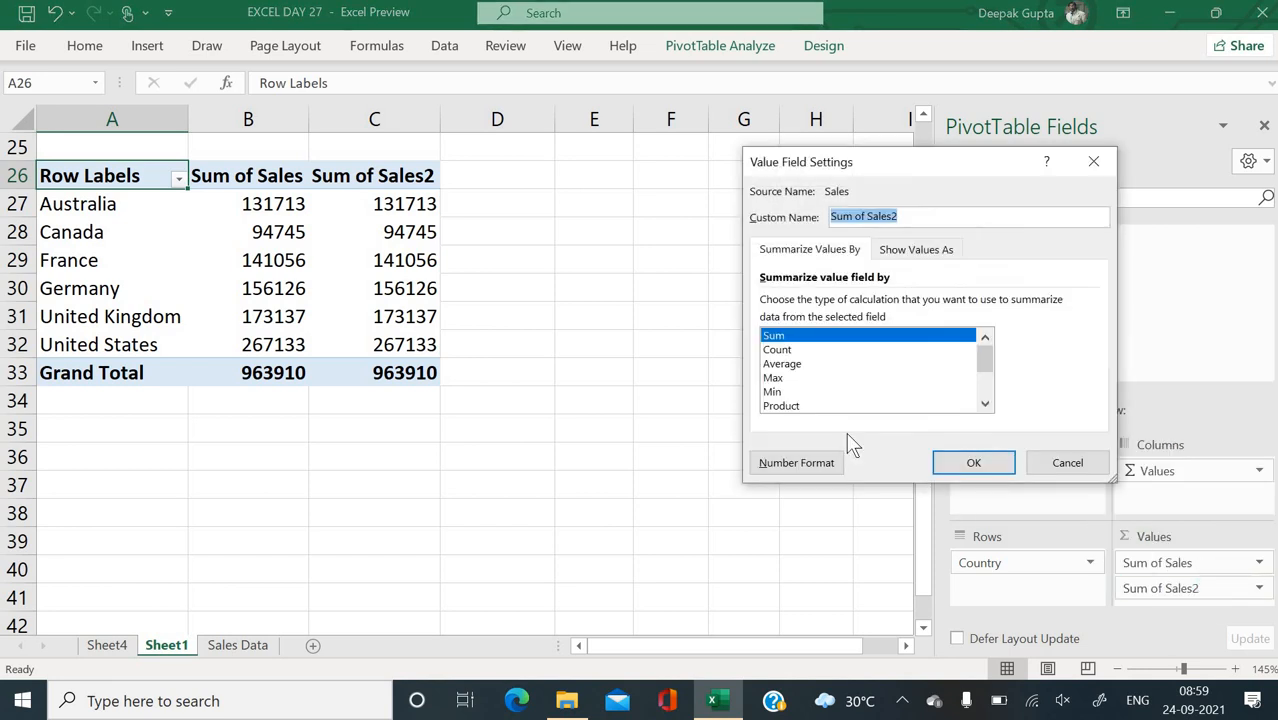
left_click(794, 368)
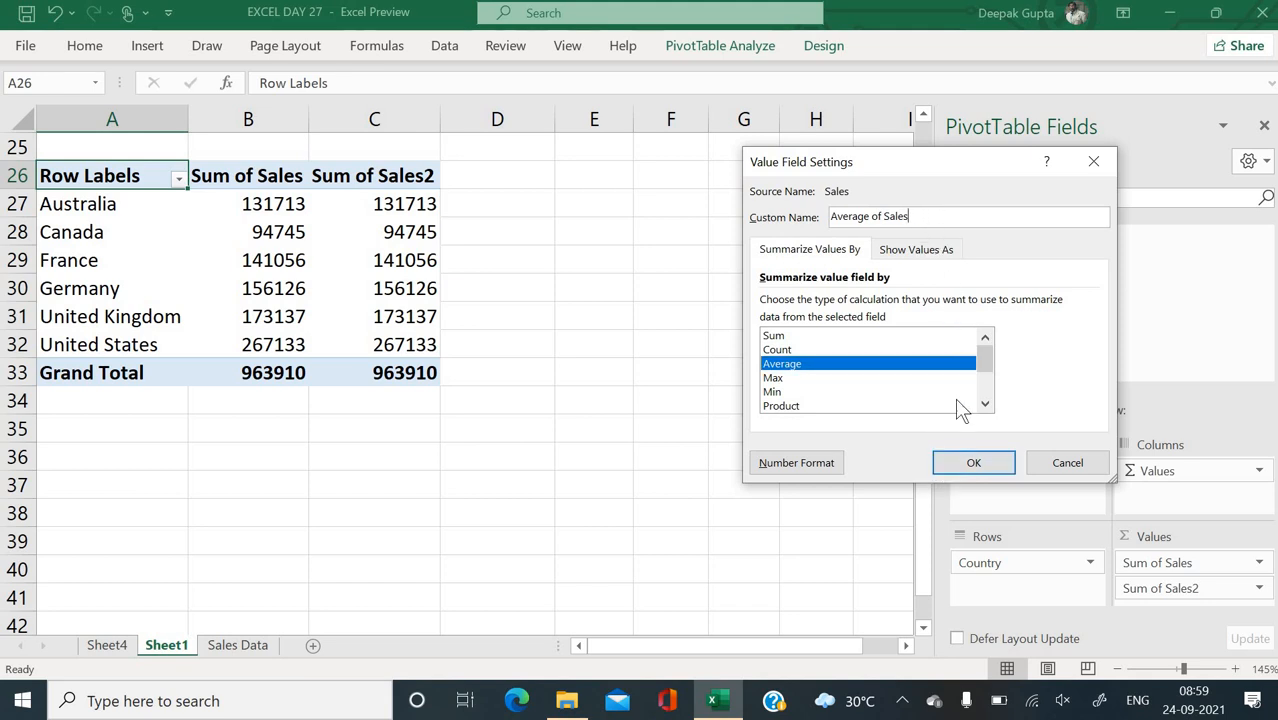
left_click(967, 463)
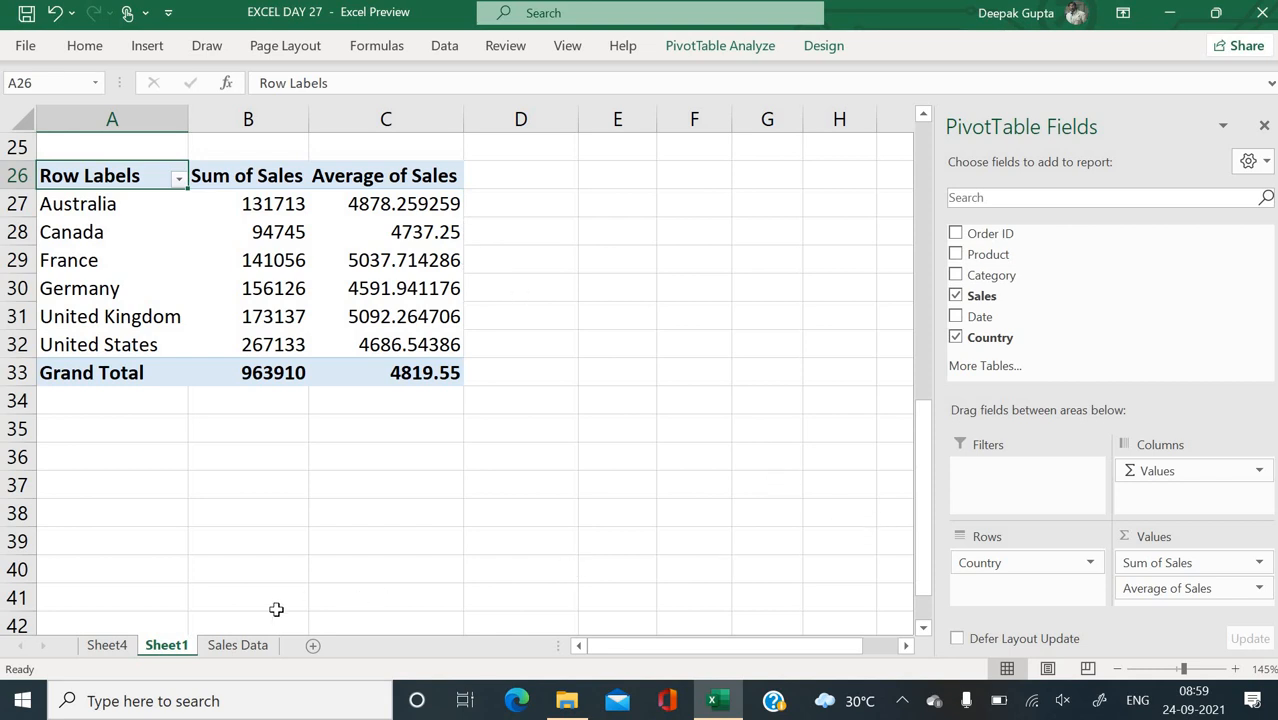
Check the remaining calculations for report C on Sheet4, and add Sales to the country PivotTable's values a third time
left_click(110, 646)
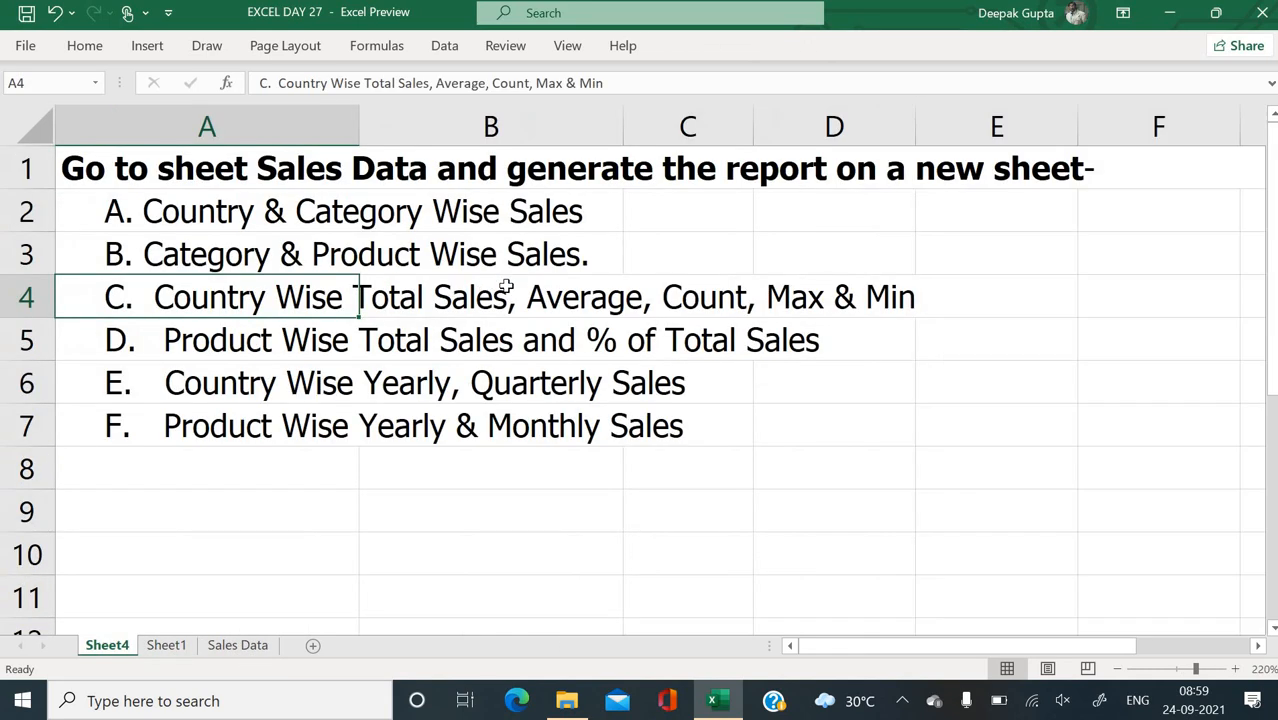
left_click(176, 648)
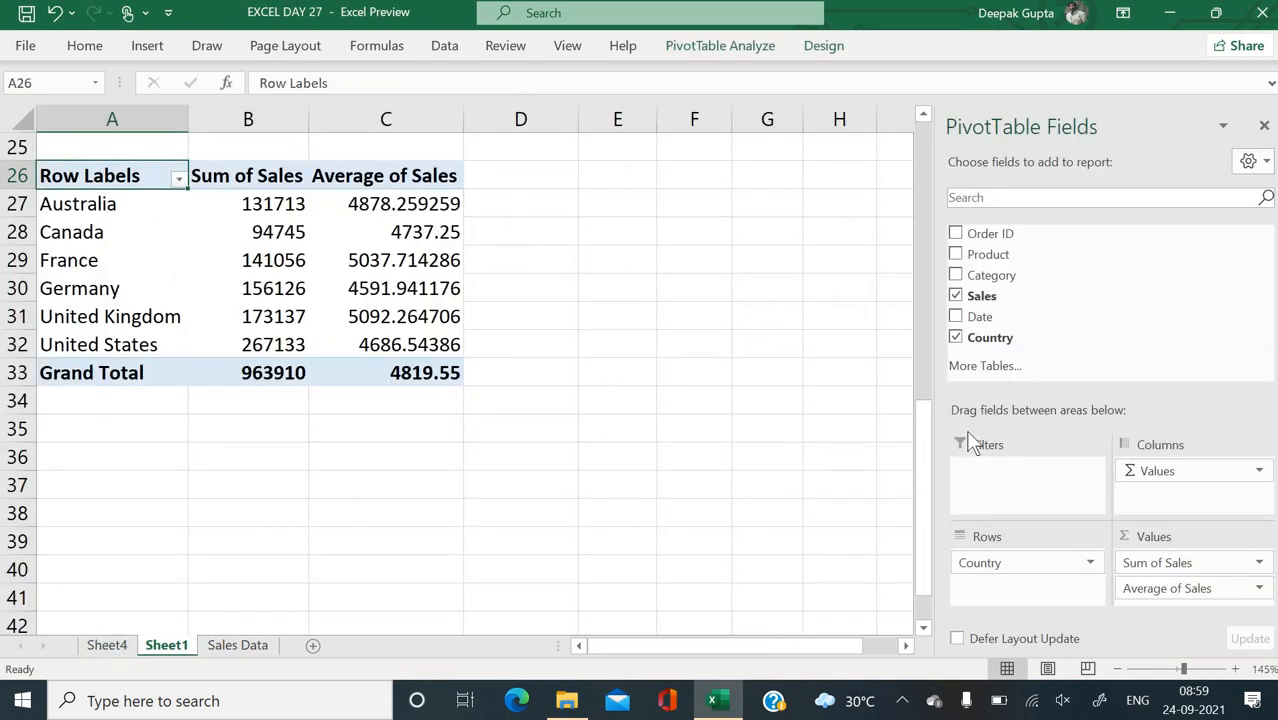
left_click_drag(978, 303, 1146, 603)
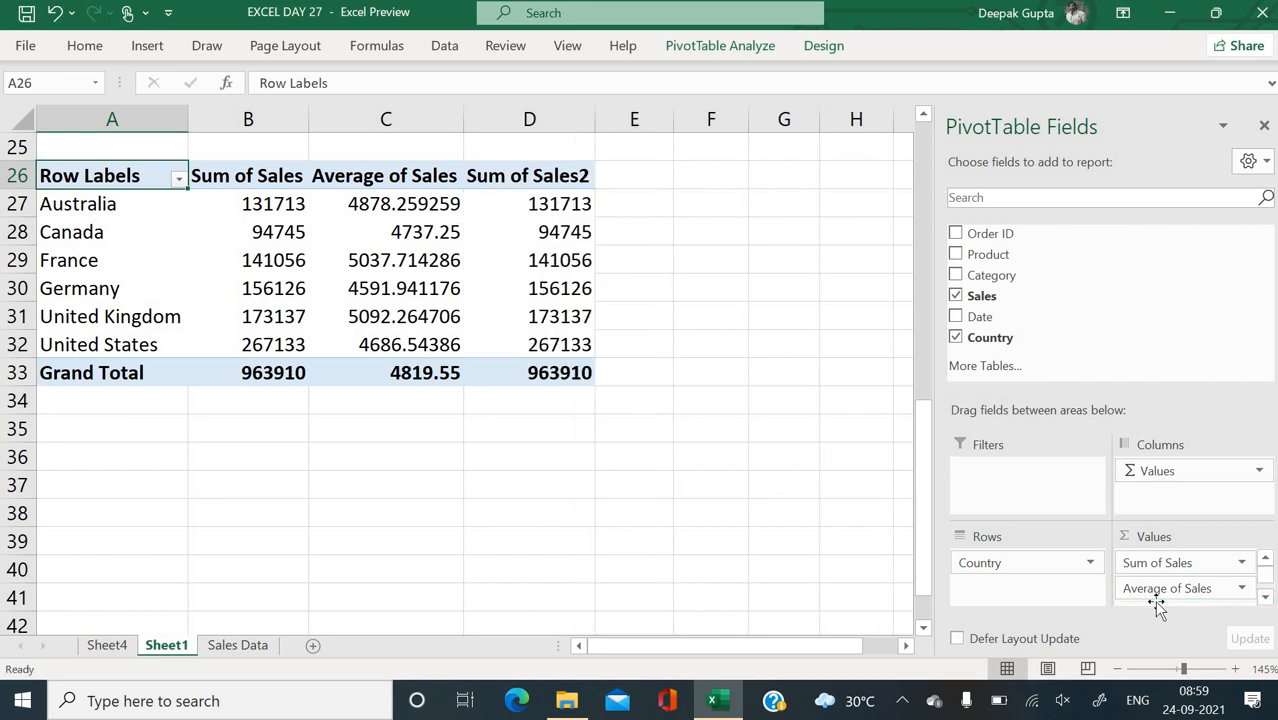
Summarize the Sum of Sales2 value by Count, name it Count of Sales, and review the counts per country
left_click(1265, 600)
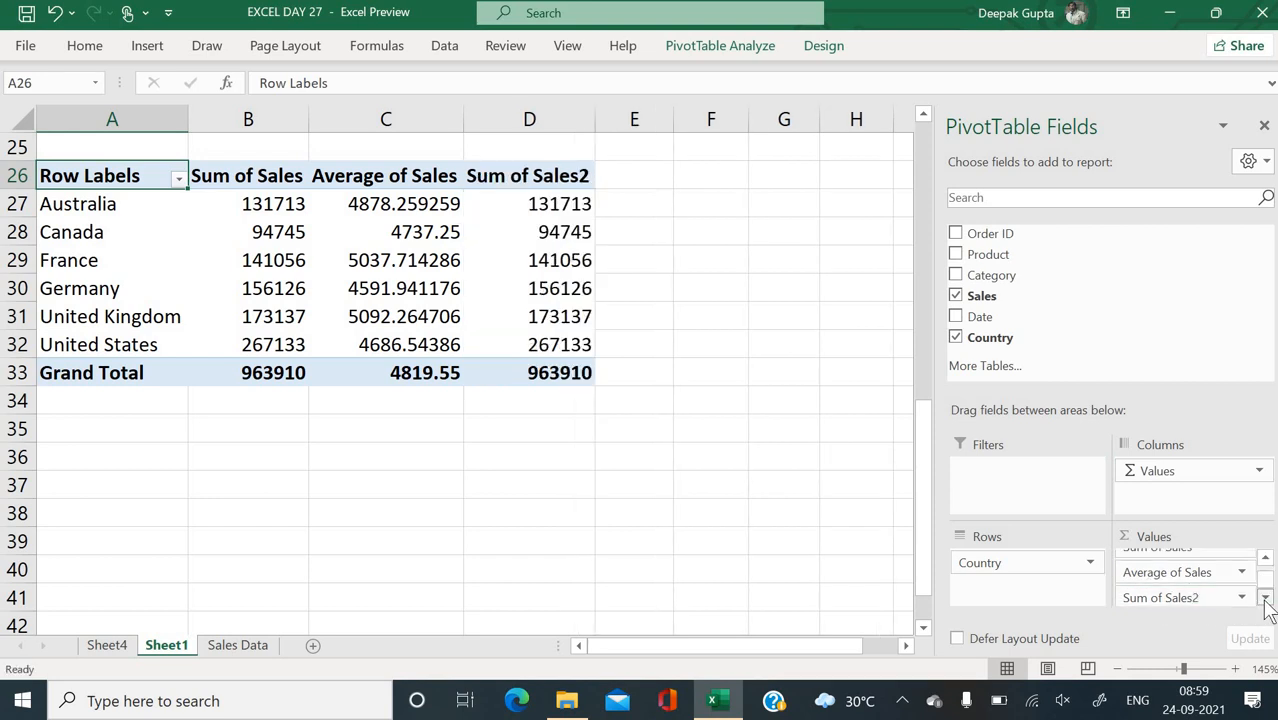
left_click(1241, 600)
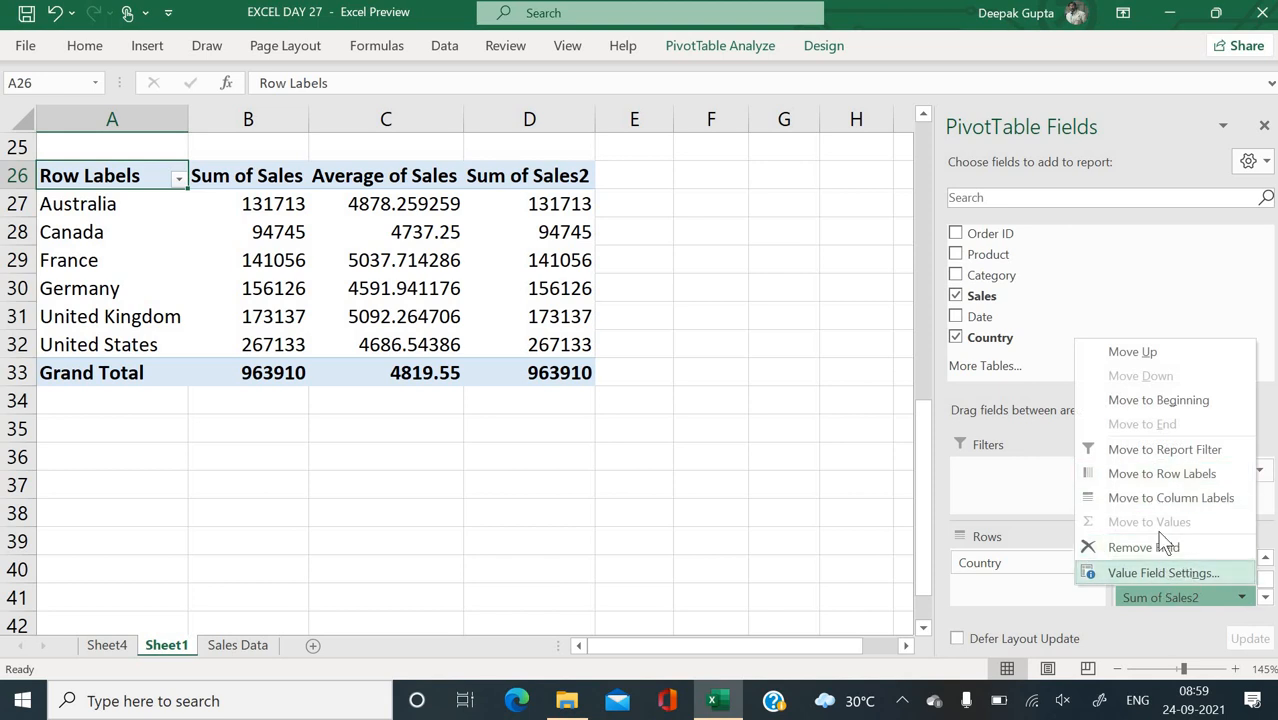
left_click(1153, 573)
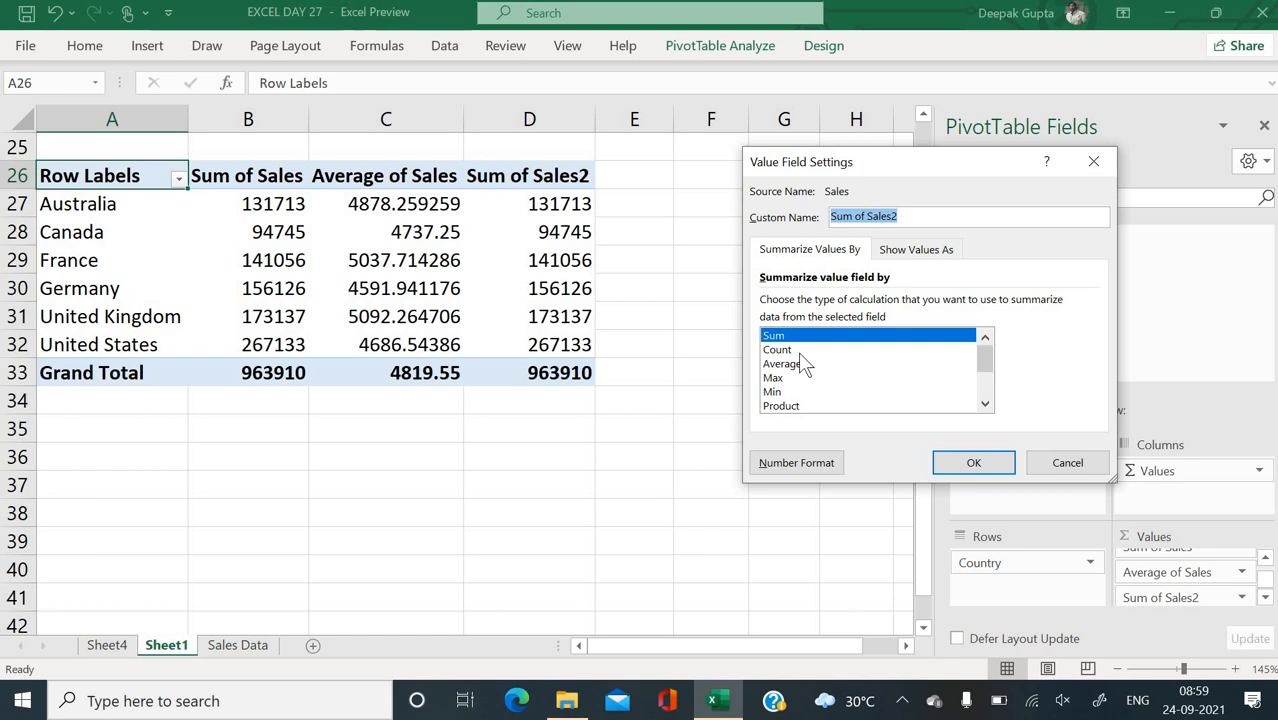
left_click(800, 350)
left_click(938, 218)
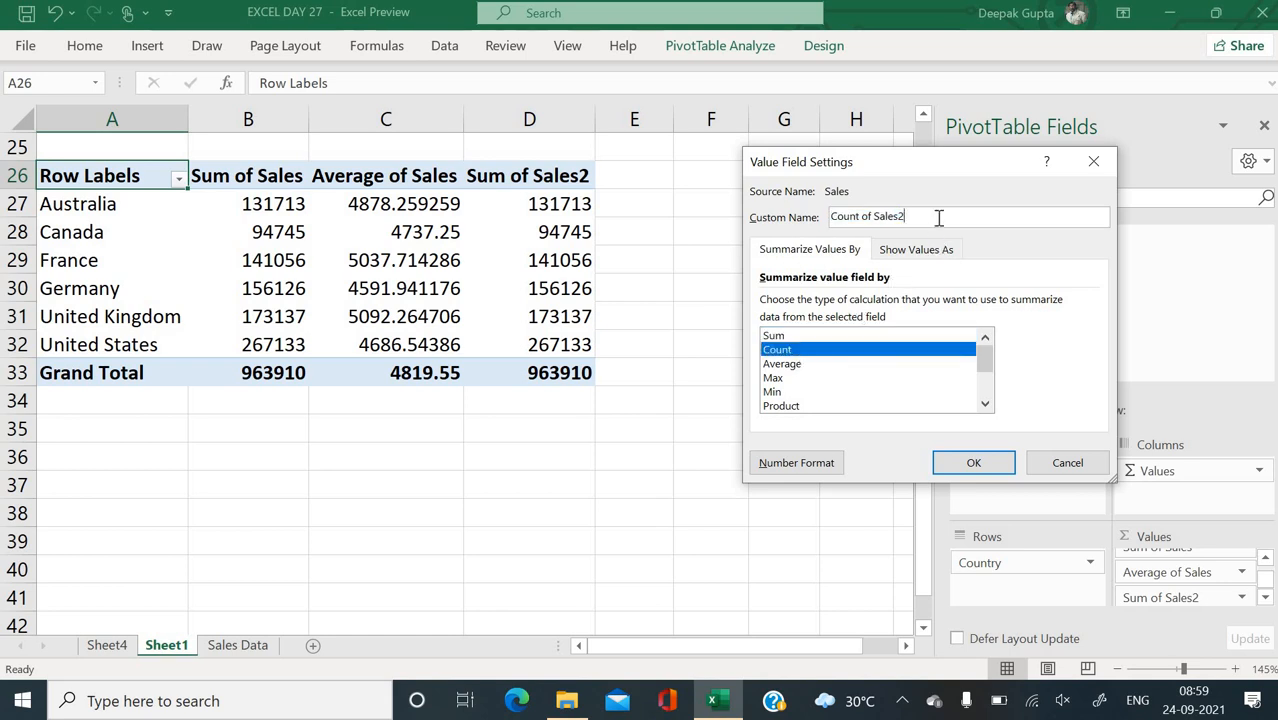
key("BackSpace")
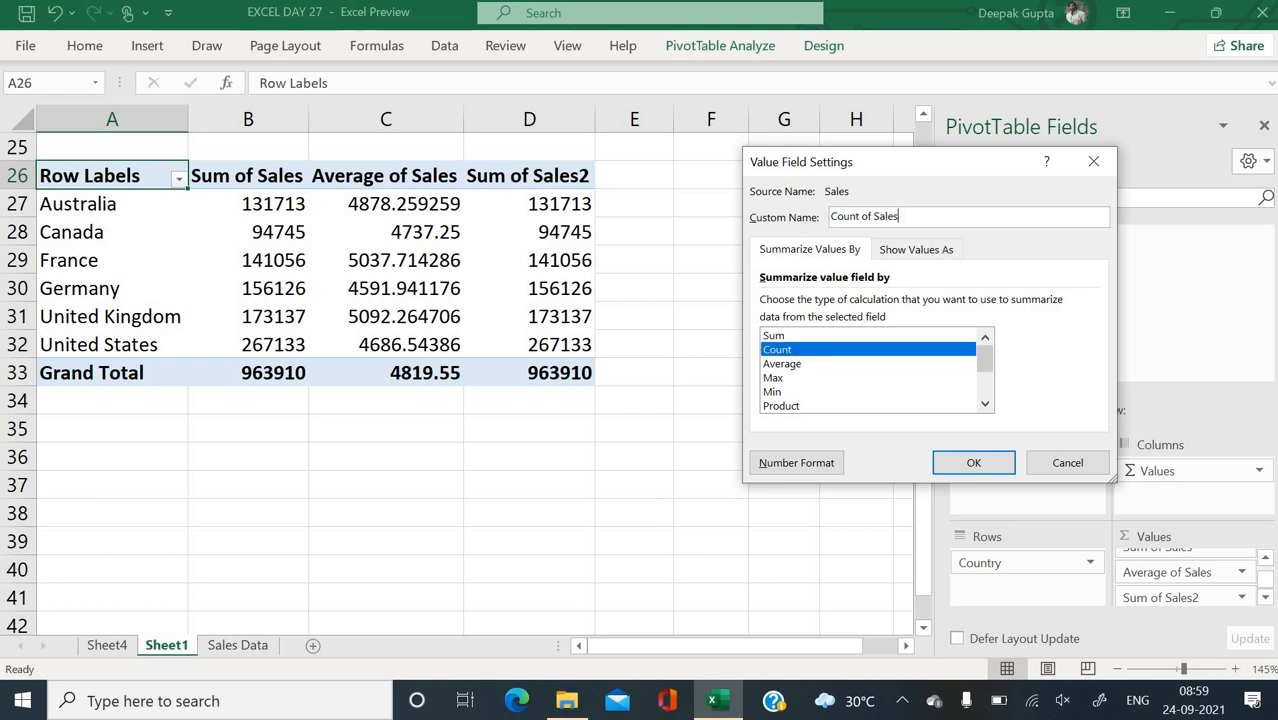
left_click(968, 464)
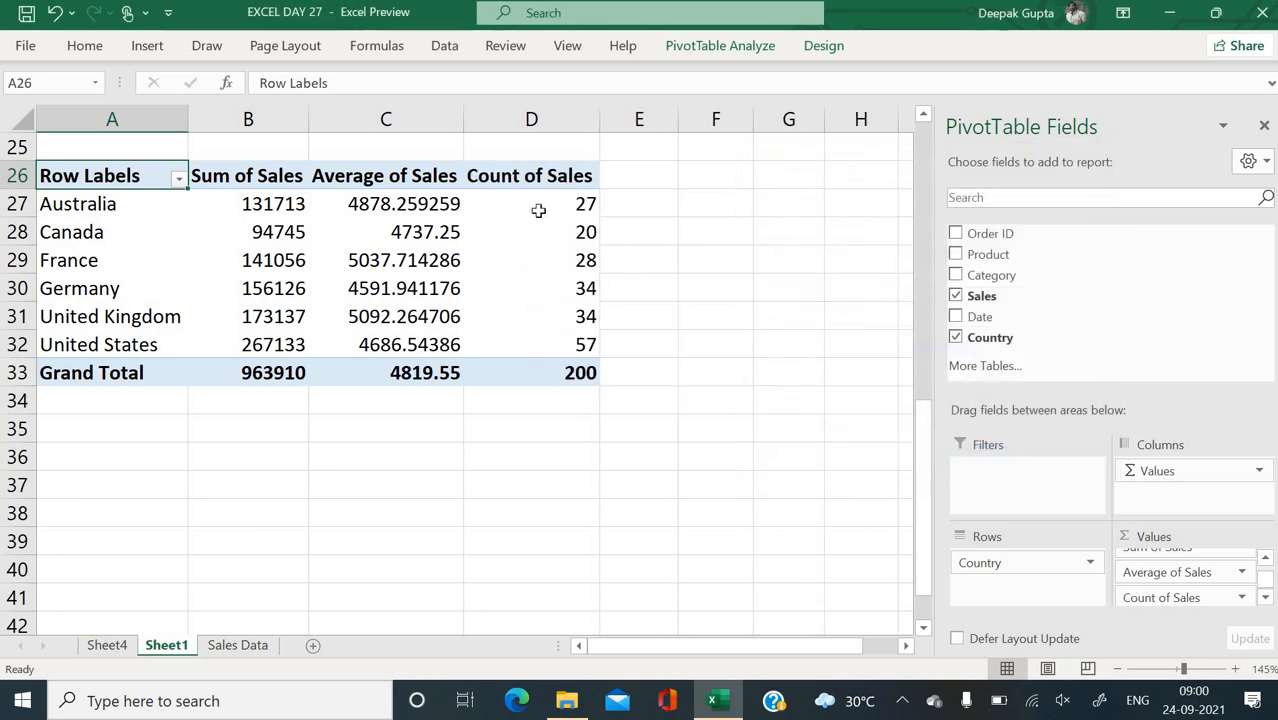
left_click(578, 207)
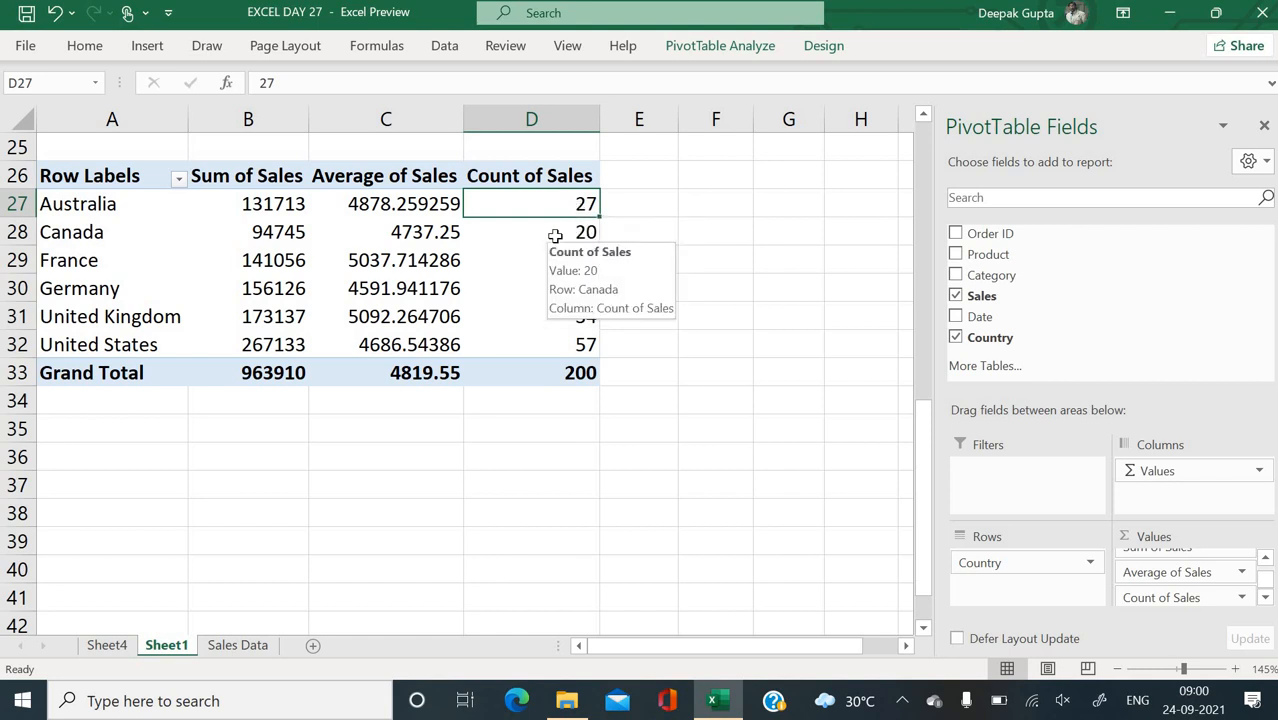
left_click(555, 235)
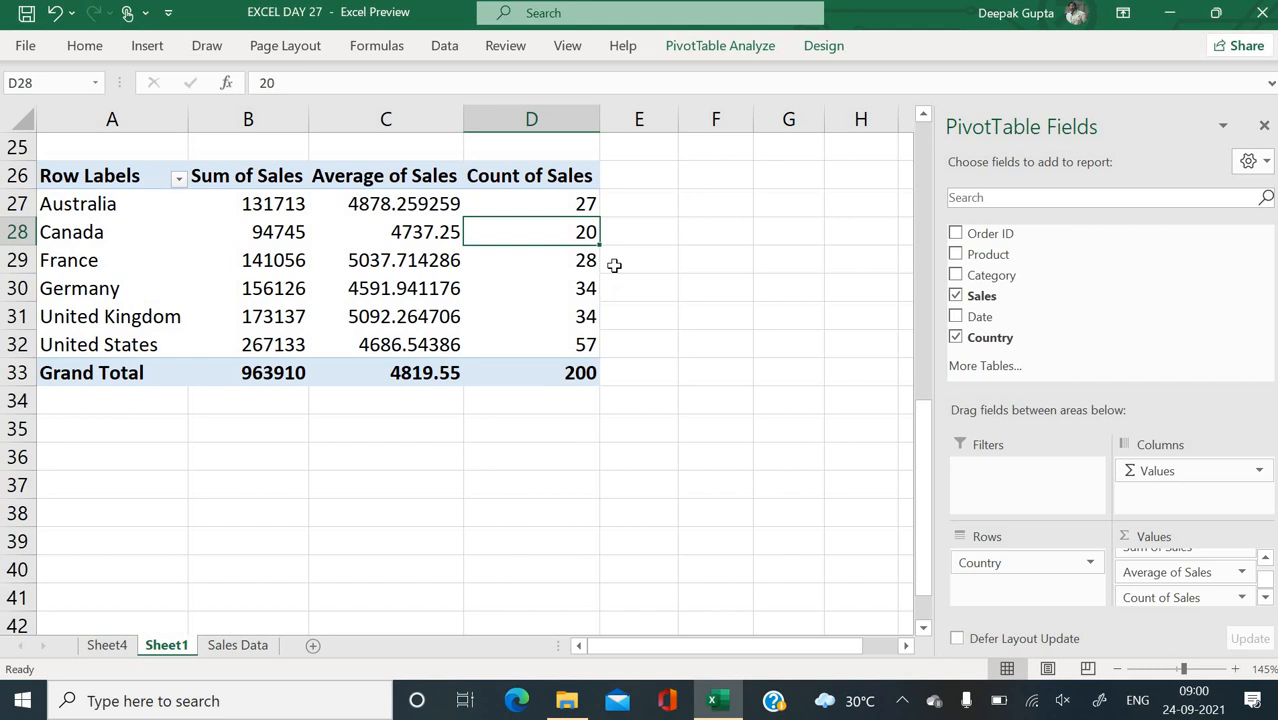
left_click(587, 346)
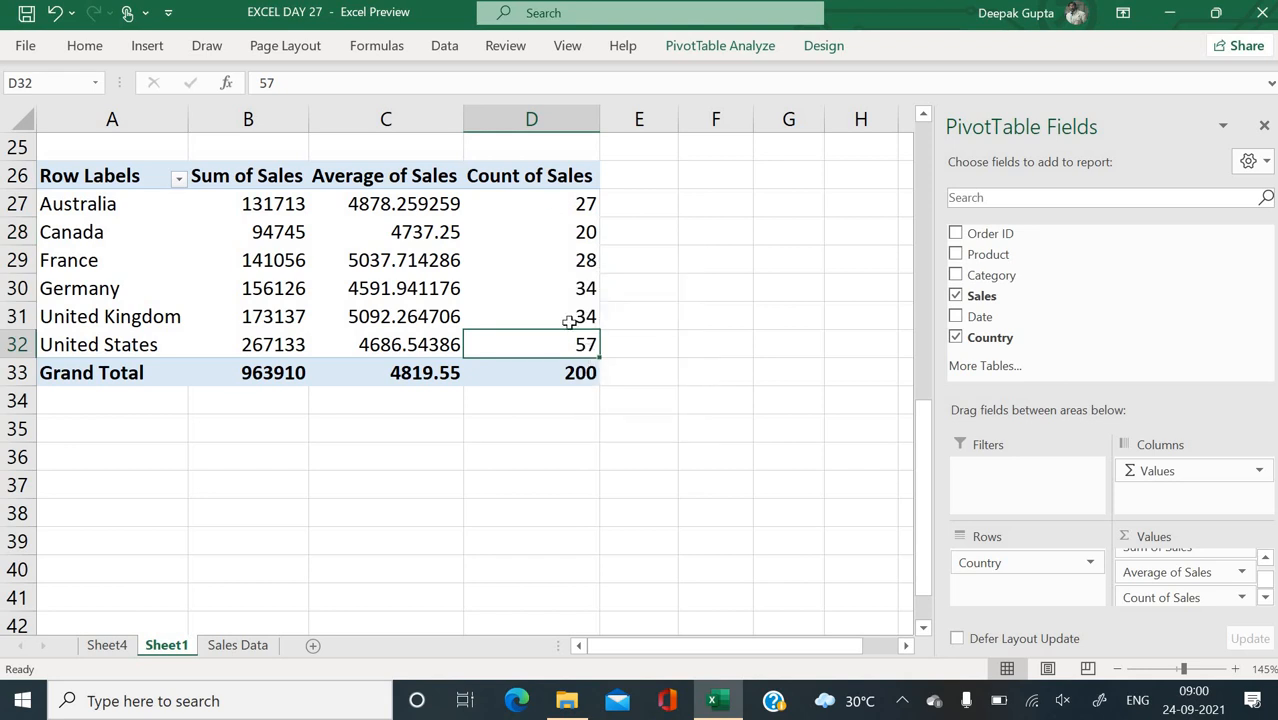
mouse_move(559, 259)
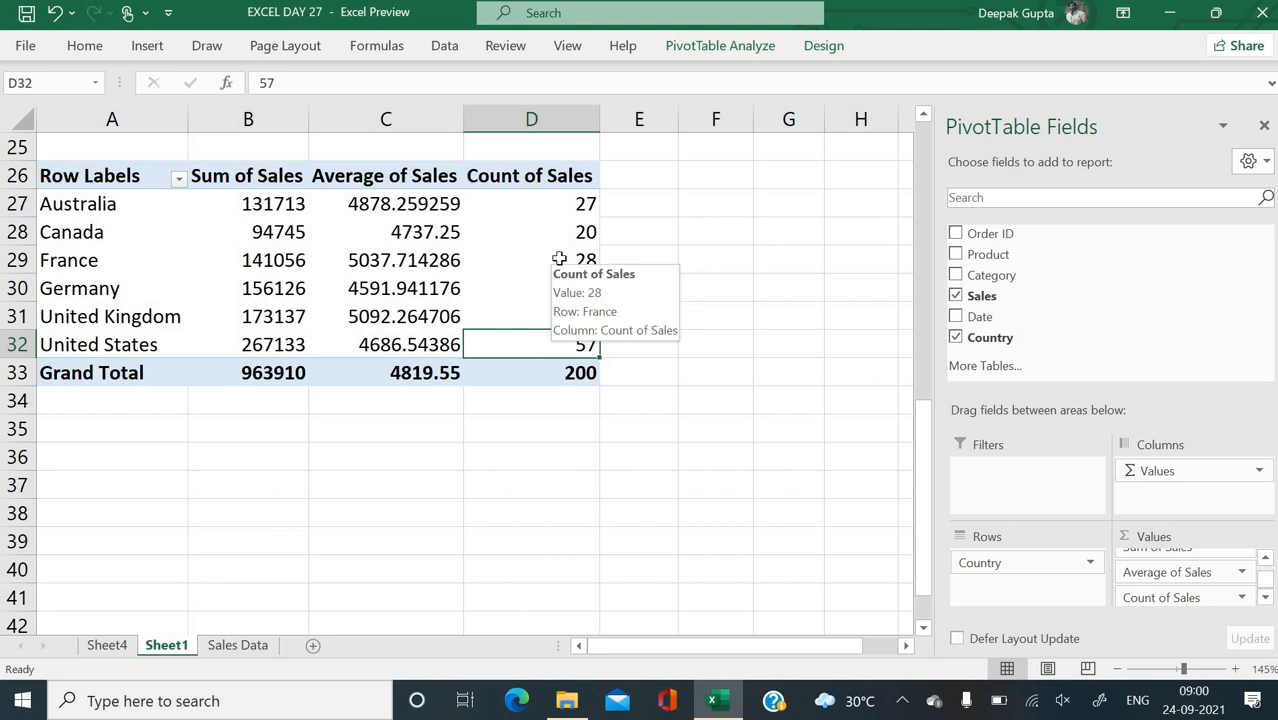
Recheck report C's requested calculations on Sheet4, and add Sales to the country PivotTable's values a fourth time
left_click(112, 646)
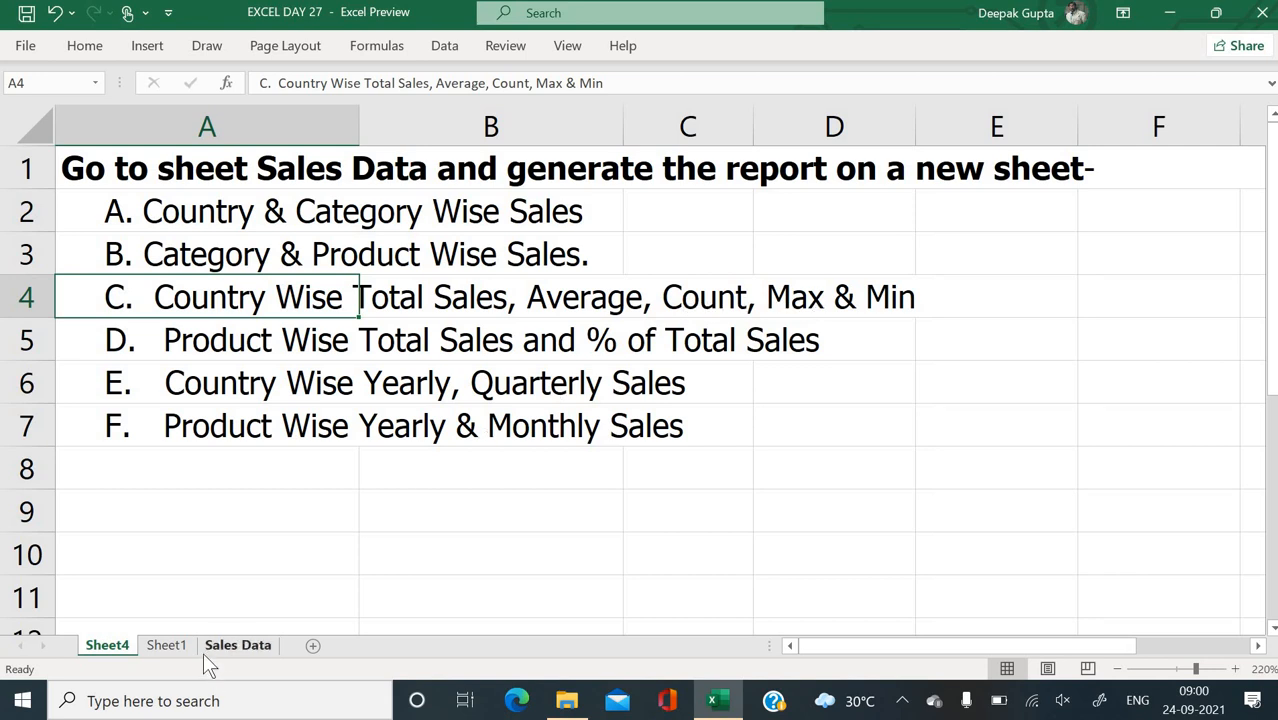
left_click(166, 646)
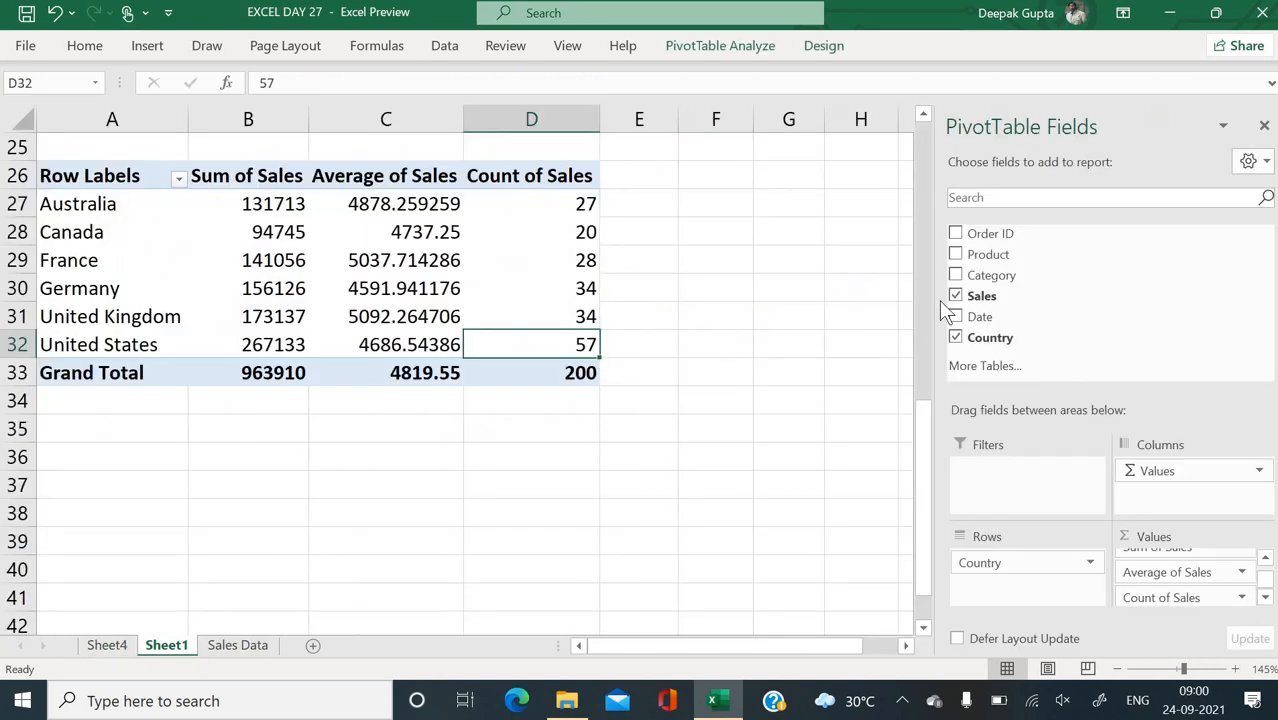
left_click_drag(988, 300, 1165, 606)
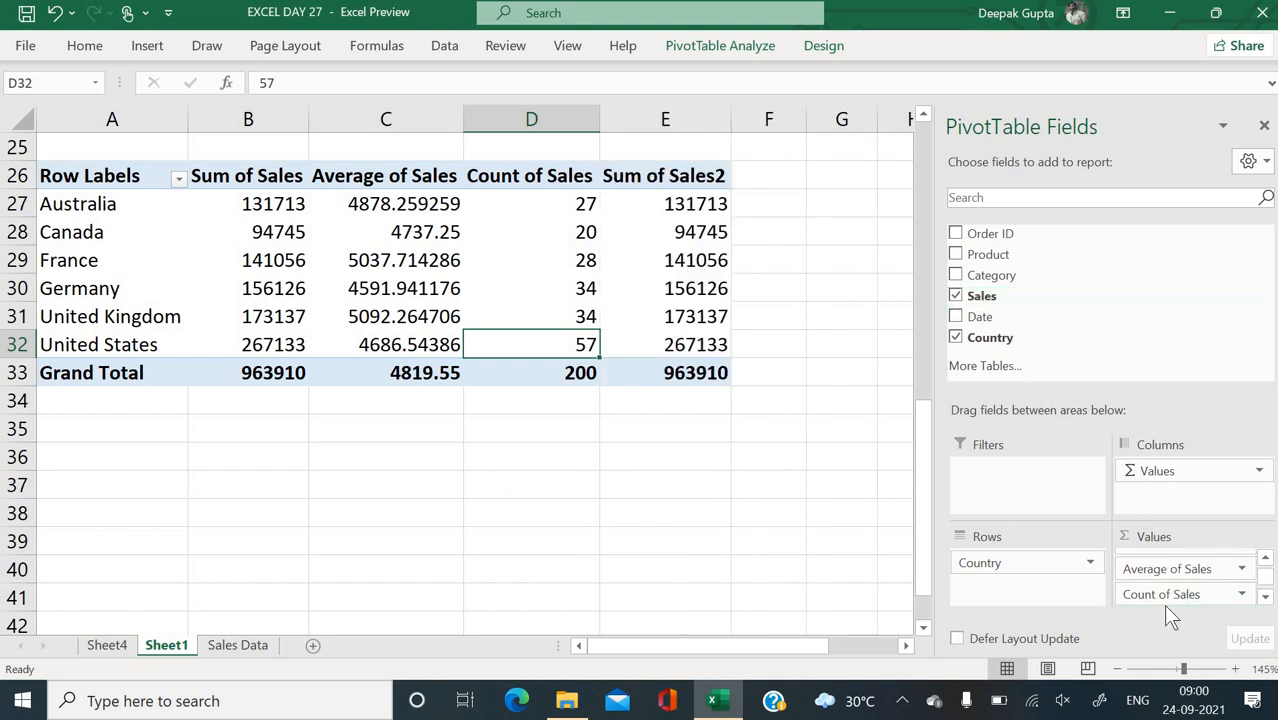
left_click(1242, 595)
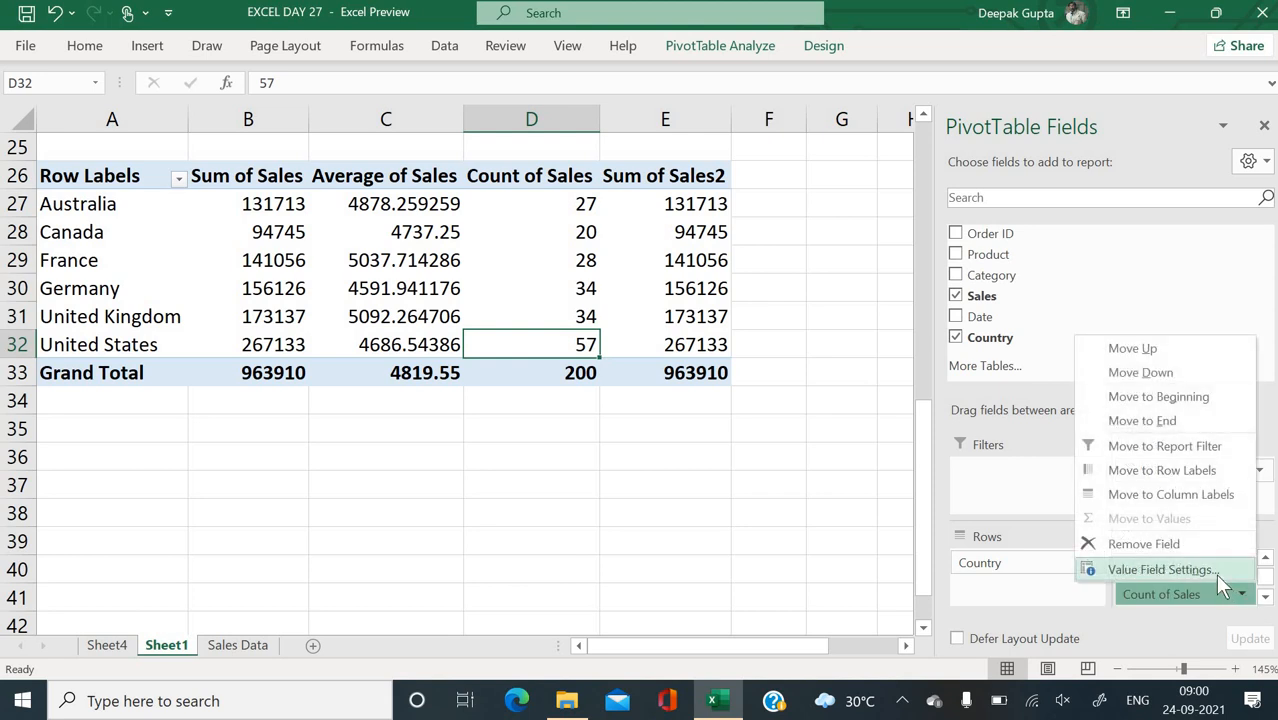
left_click(1217, 574)
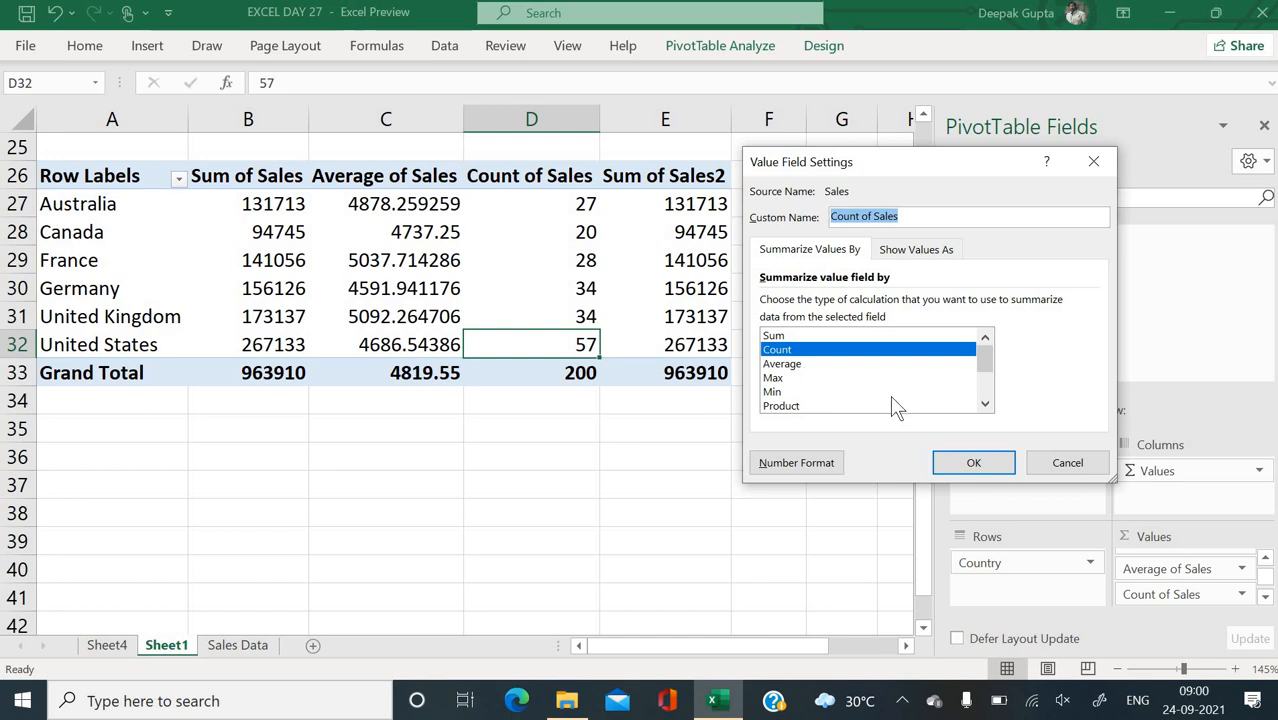
left_click(1067, 462)
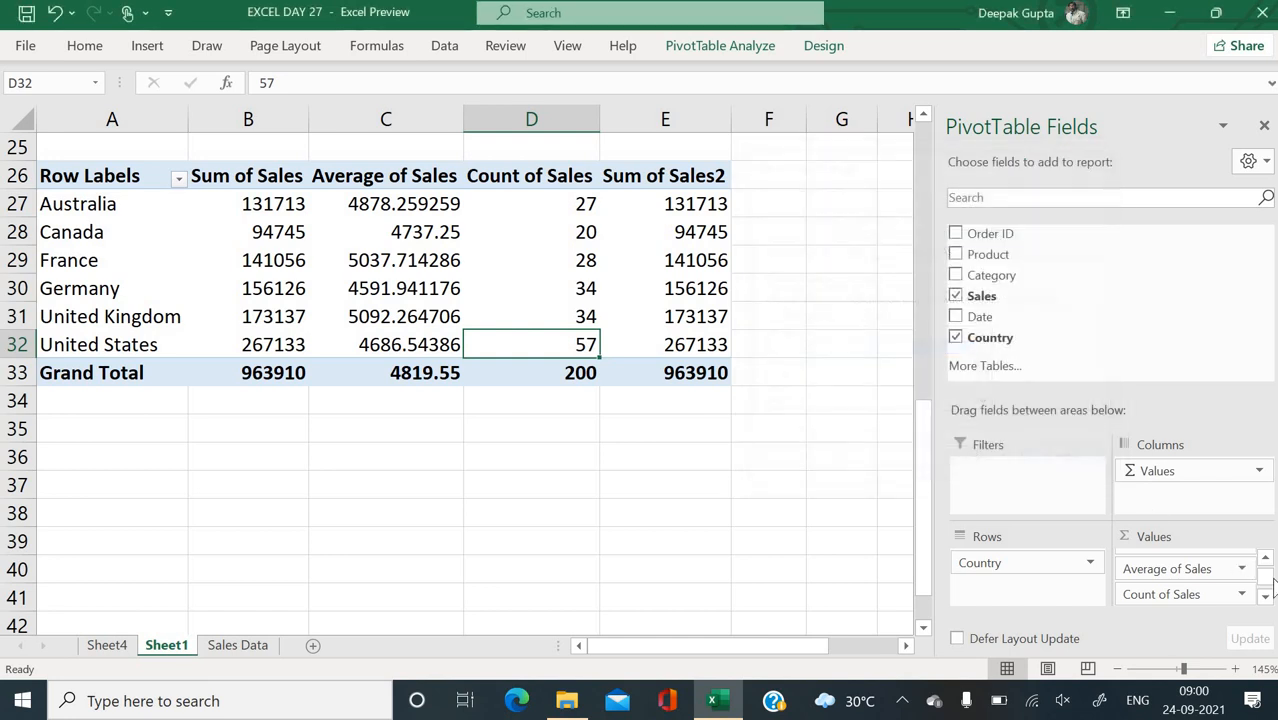
Summarize the fourth Sales value by Max, name it Max of Sales, and review the maximum sales per country
left_click(1265, 597)
left_click(1265, 597)
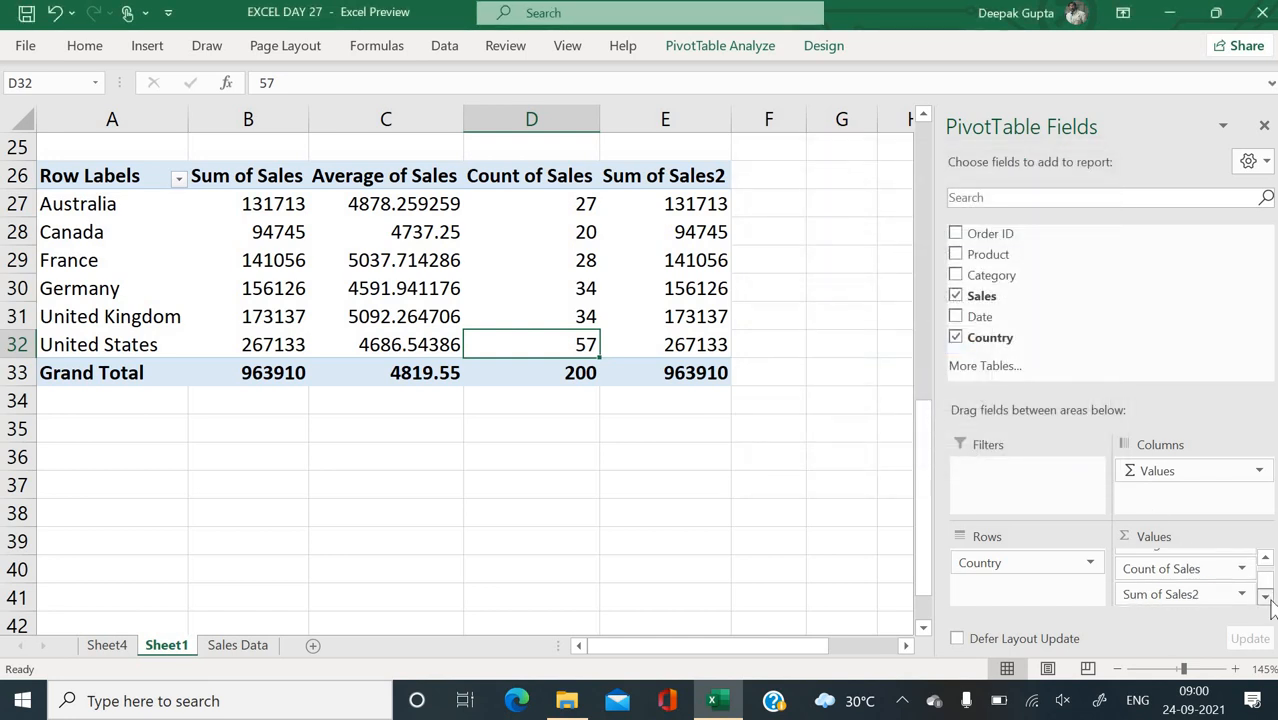
left_click(1242, 594)
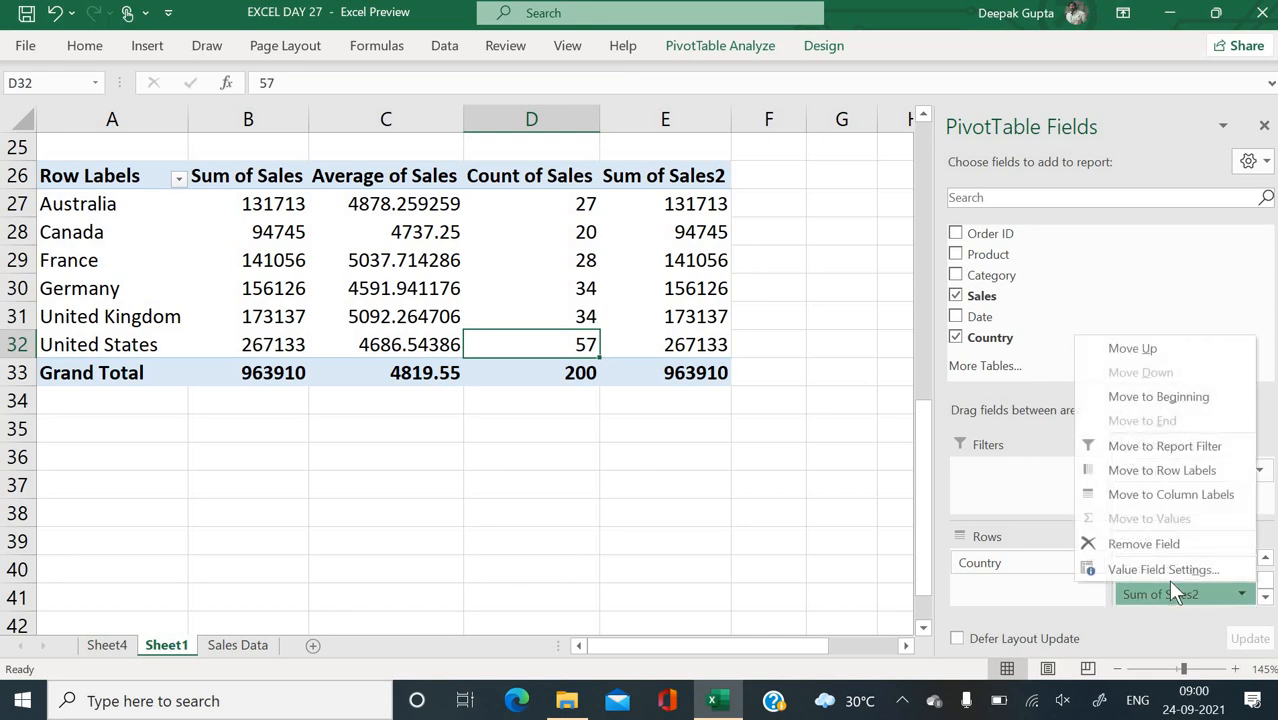
left_click(1168, 573)
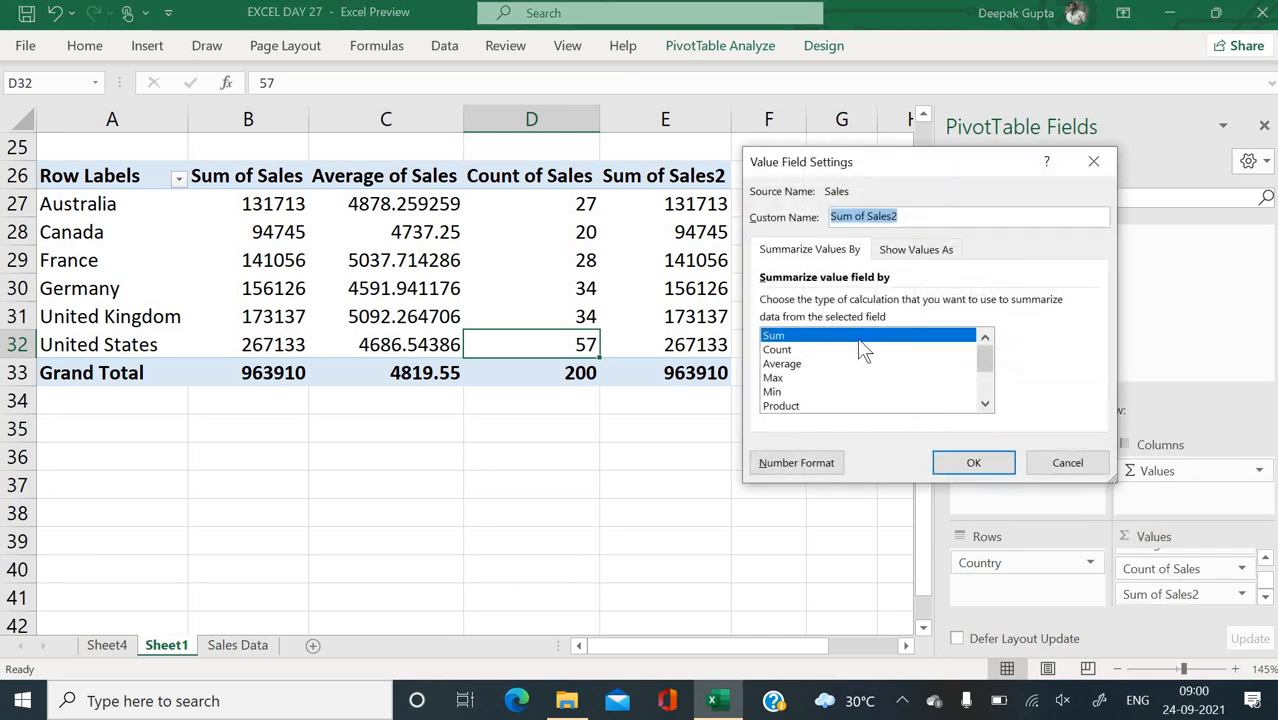
left_click(804, 378)
left_click(934, 219)
key("BackSpace")
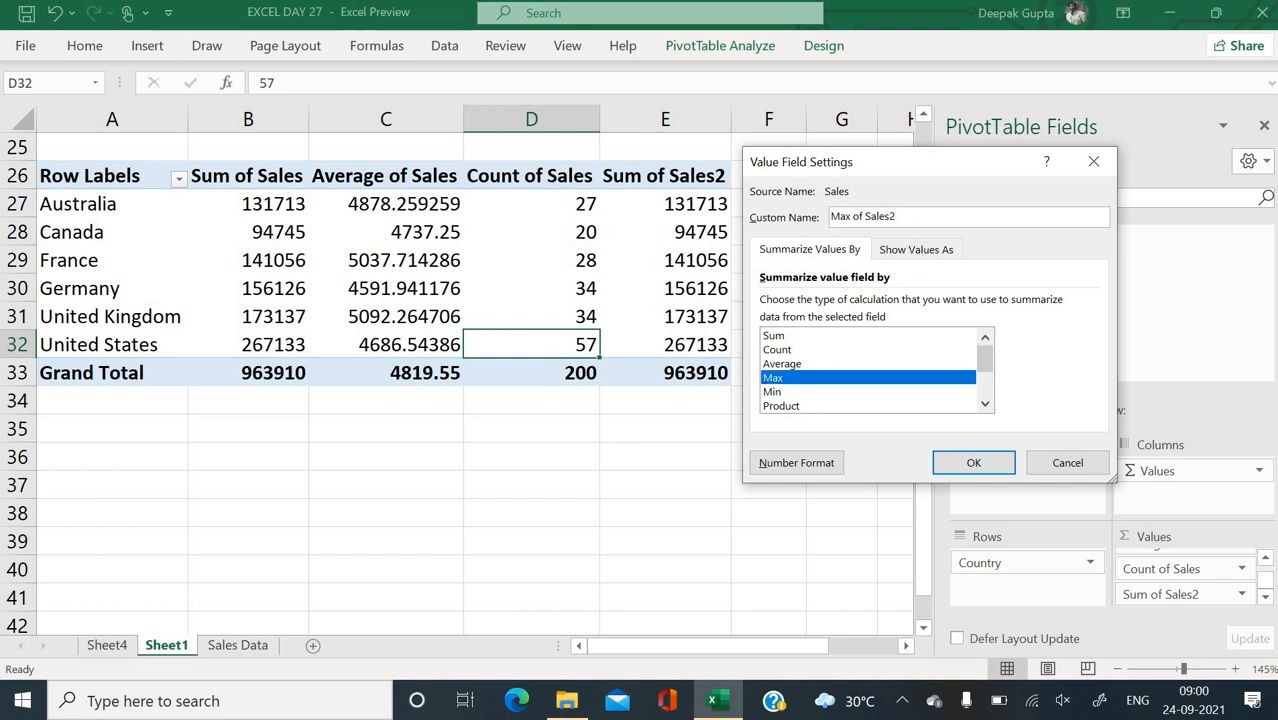
left_click(971, 469)
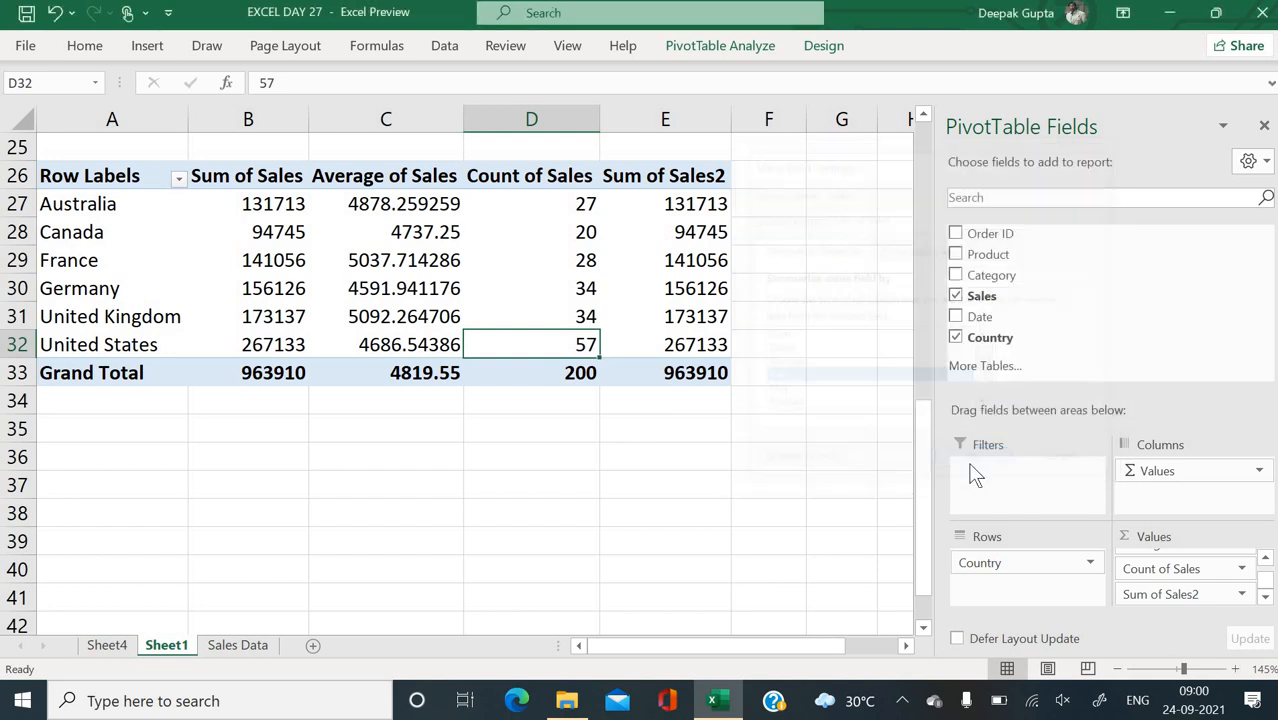
left_click(689, 204)
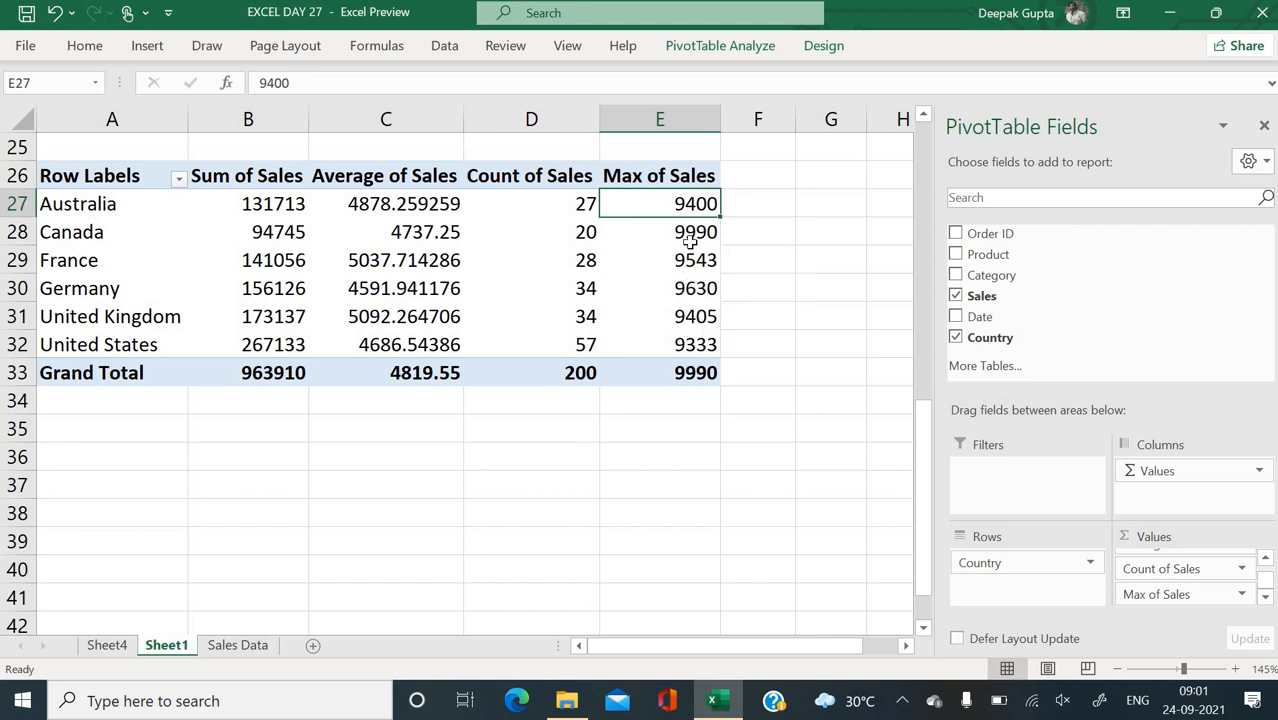
left_click(693, 232)
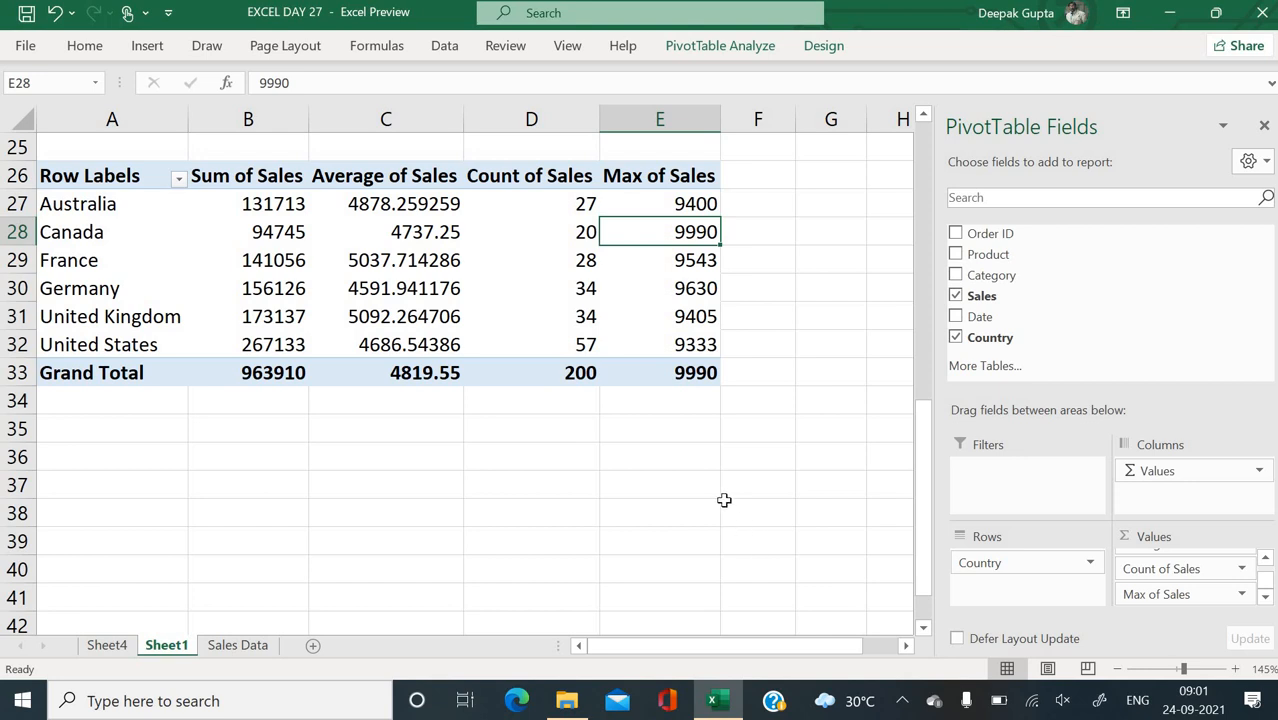
left_click(696, 350)
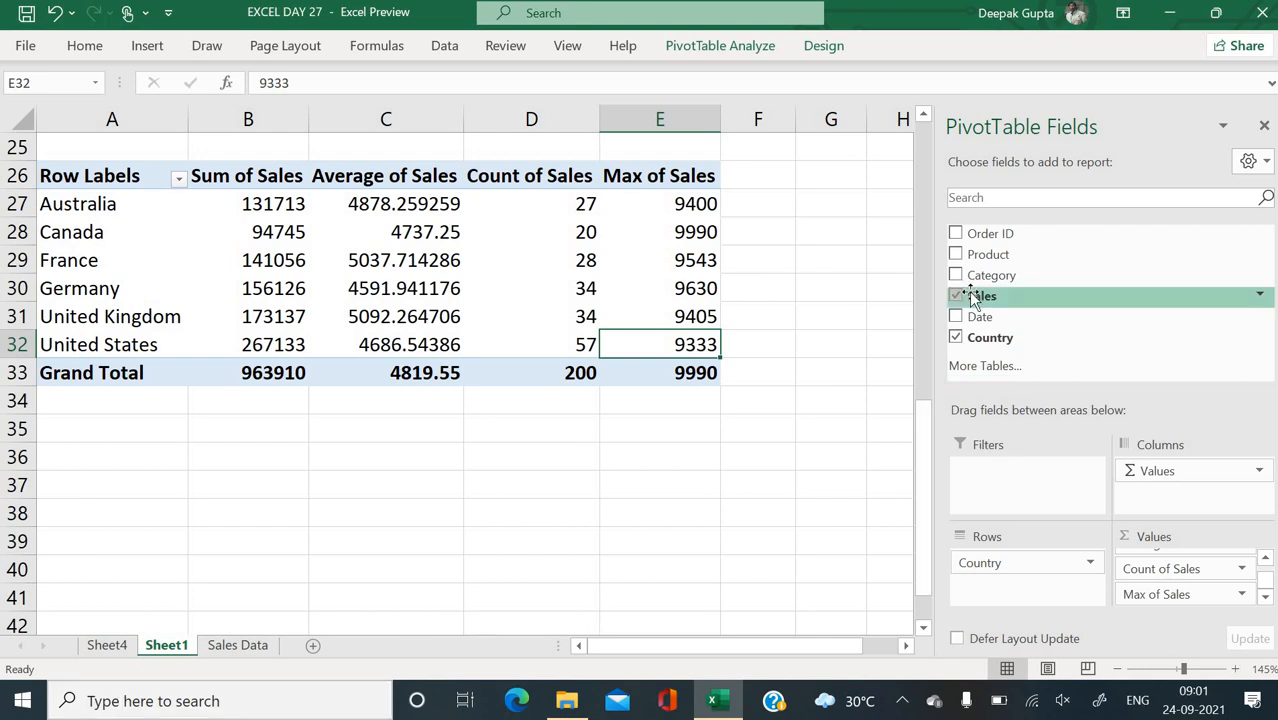
Add Sales to the country PivotTable's values a fifth time, summarized by Min and named Min of Sales, and review the minimums per country
left_click_drag(975, 298, 1153, 602)
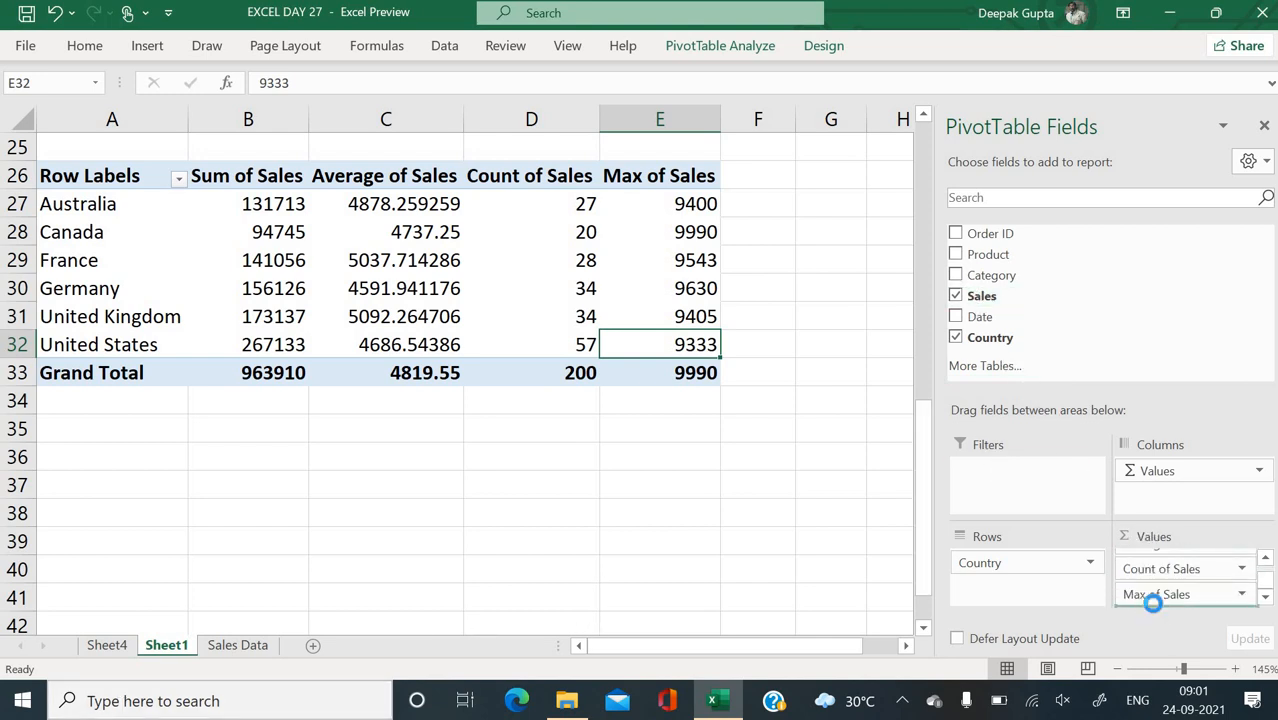
left_click(1265, 596)
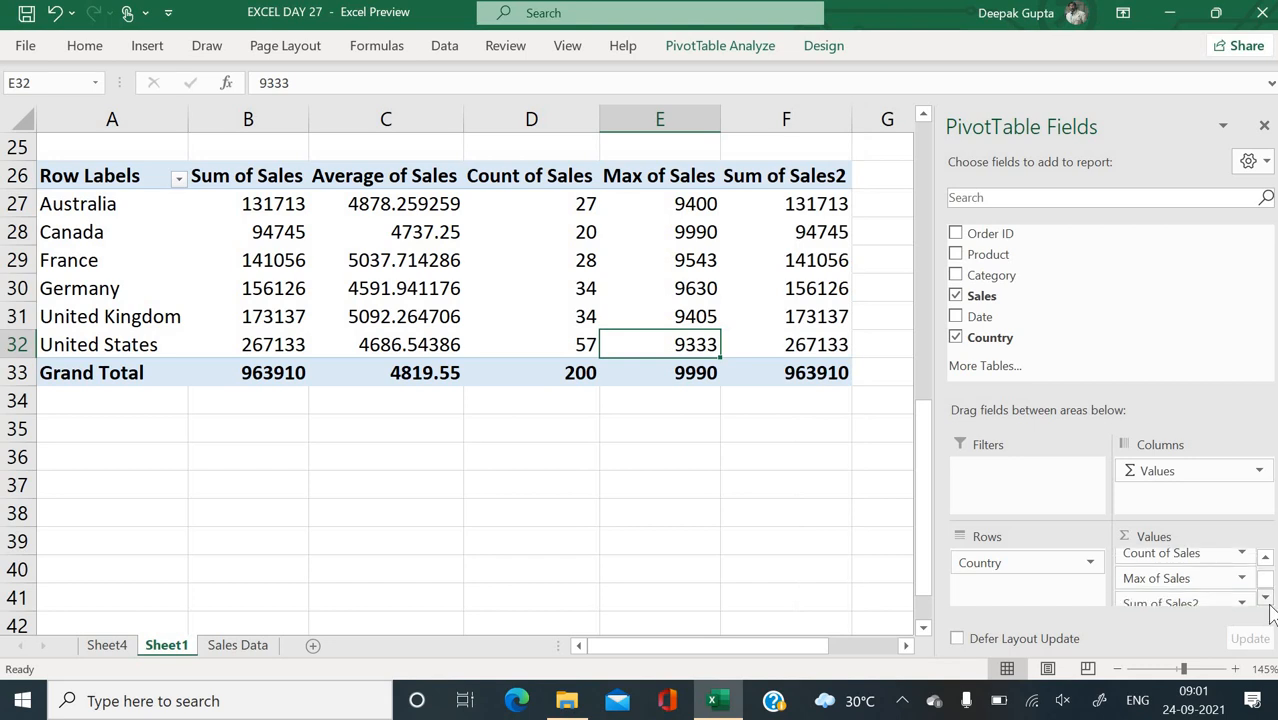
left_click(1170, 594)
left_click(1166, 570)
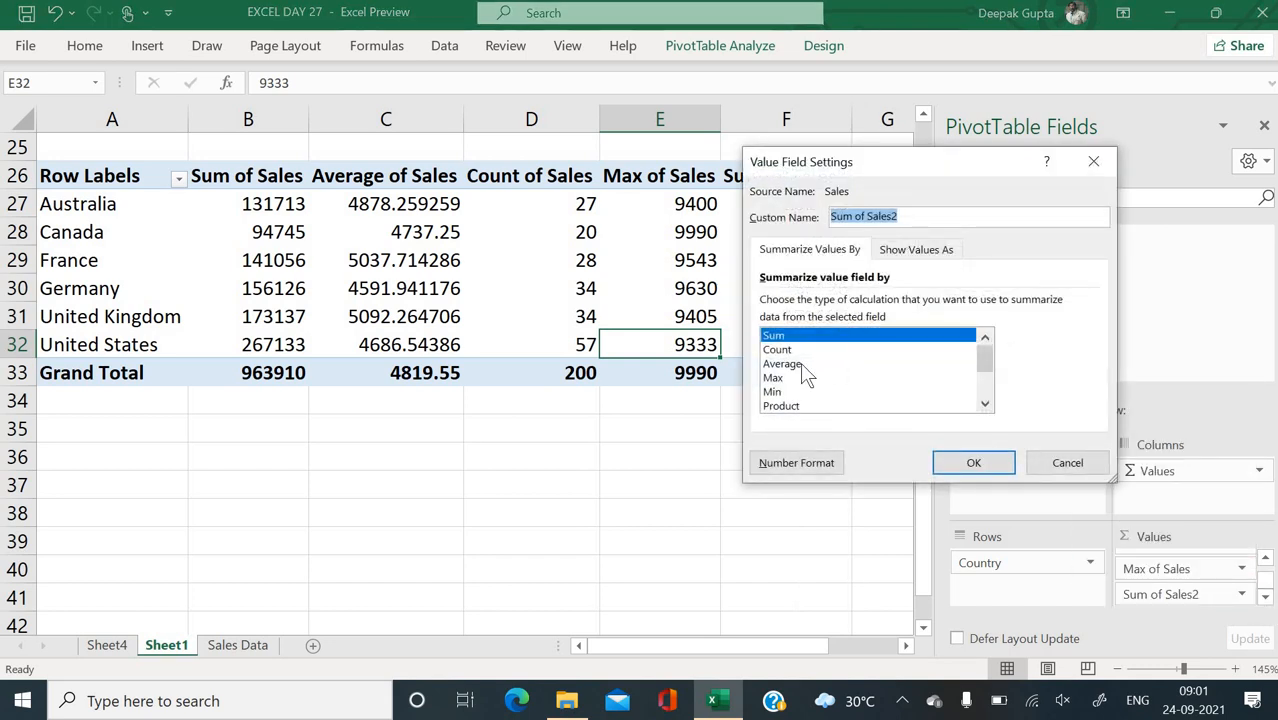
left_click(820, 392)
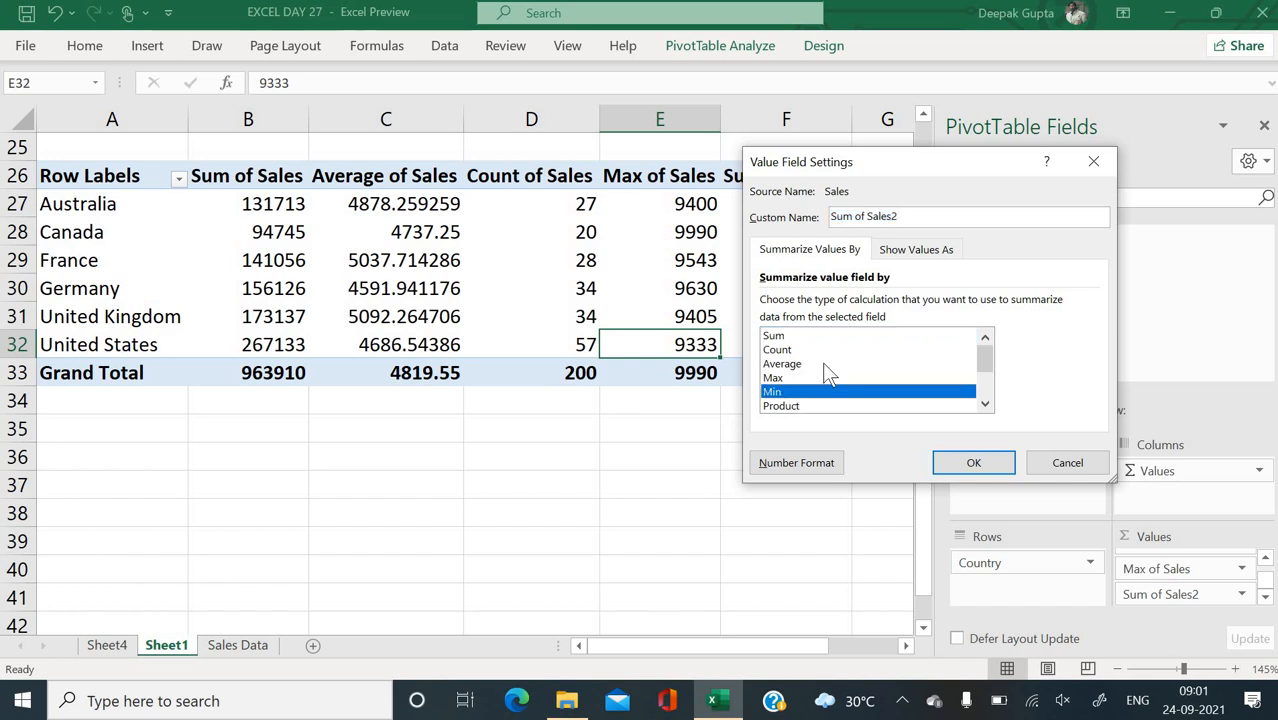
left_click(938, 216)
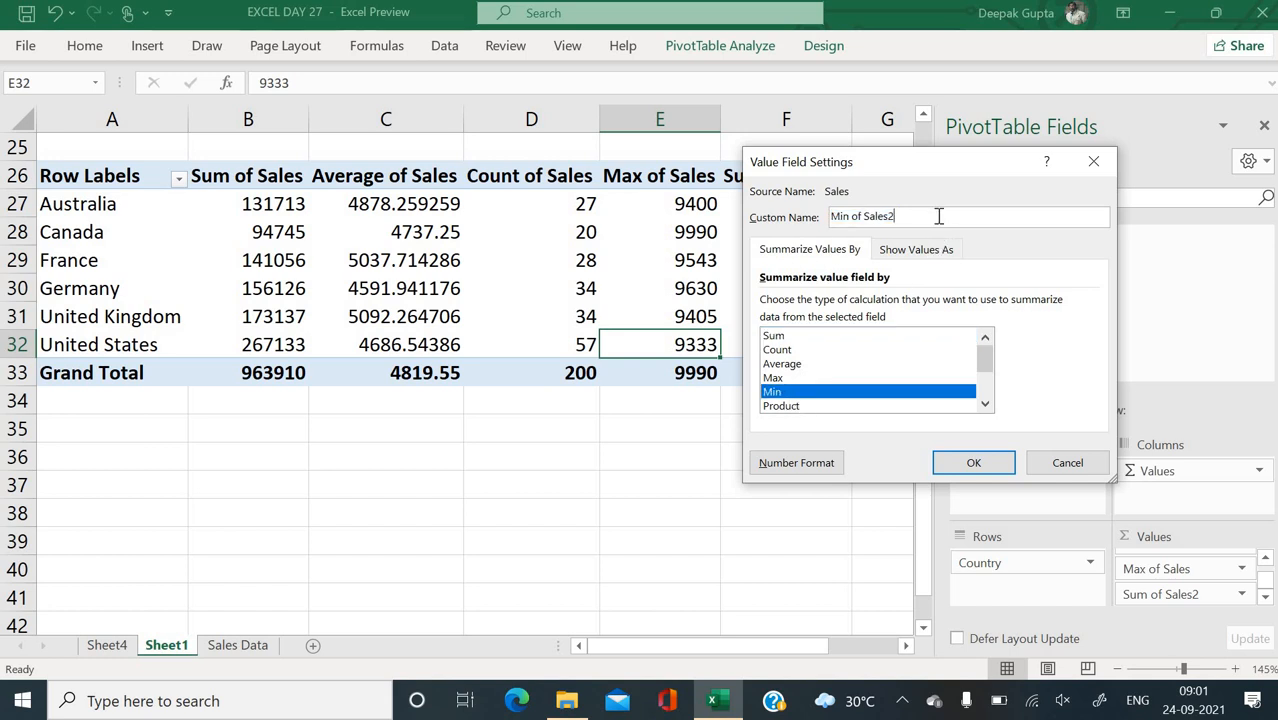
left_click(973, 462)
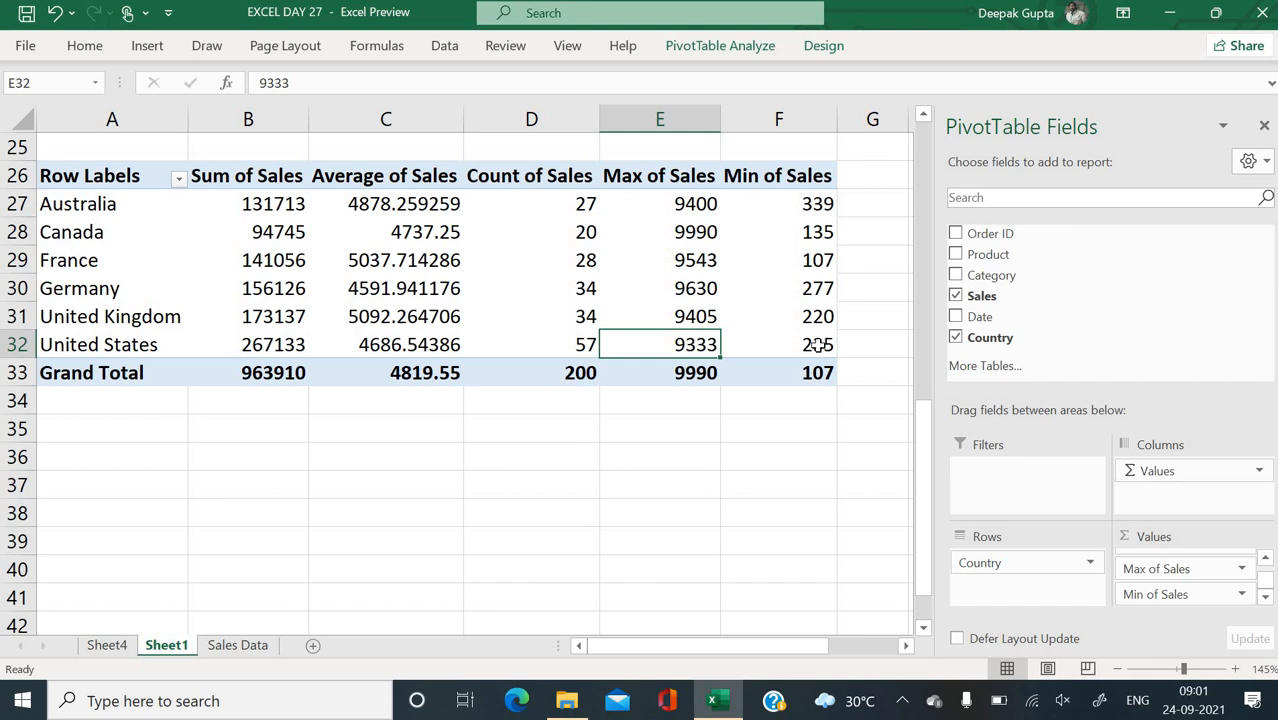
left_click(814, 268)
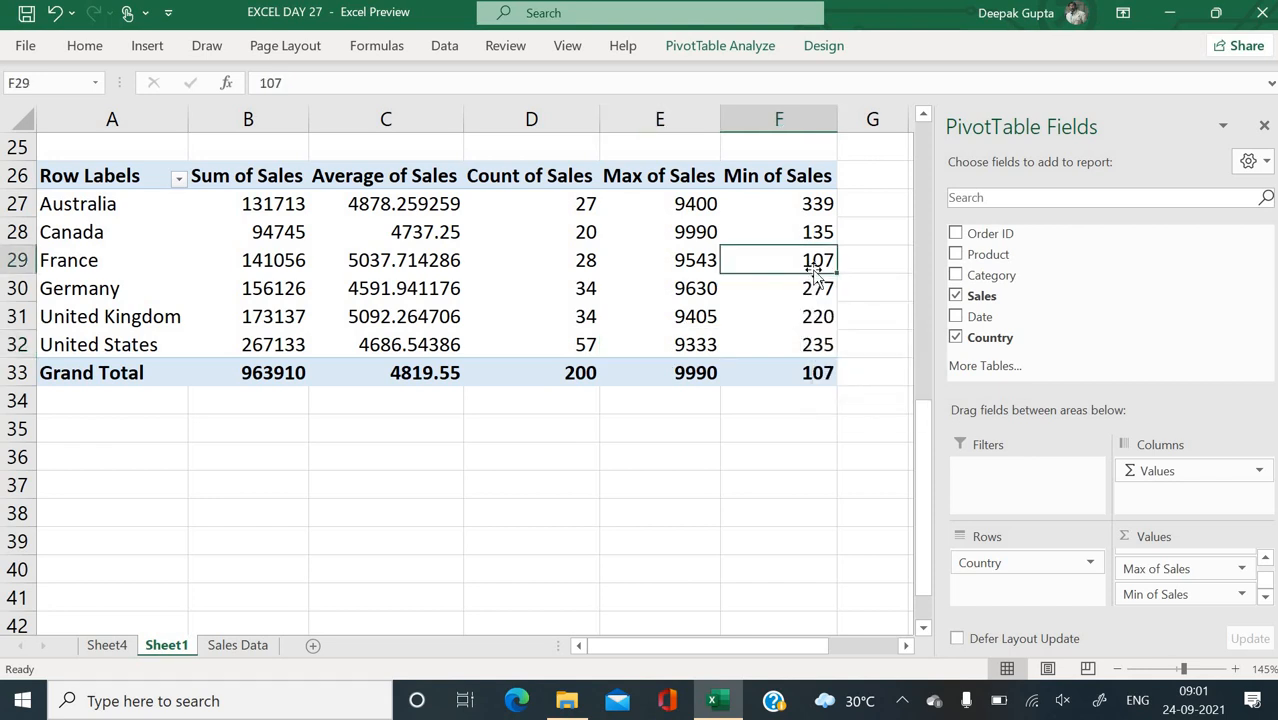
mouse_move(806, 288)
left_click(814, 203)
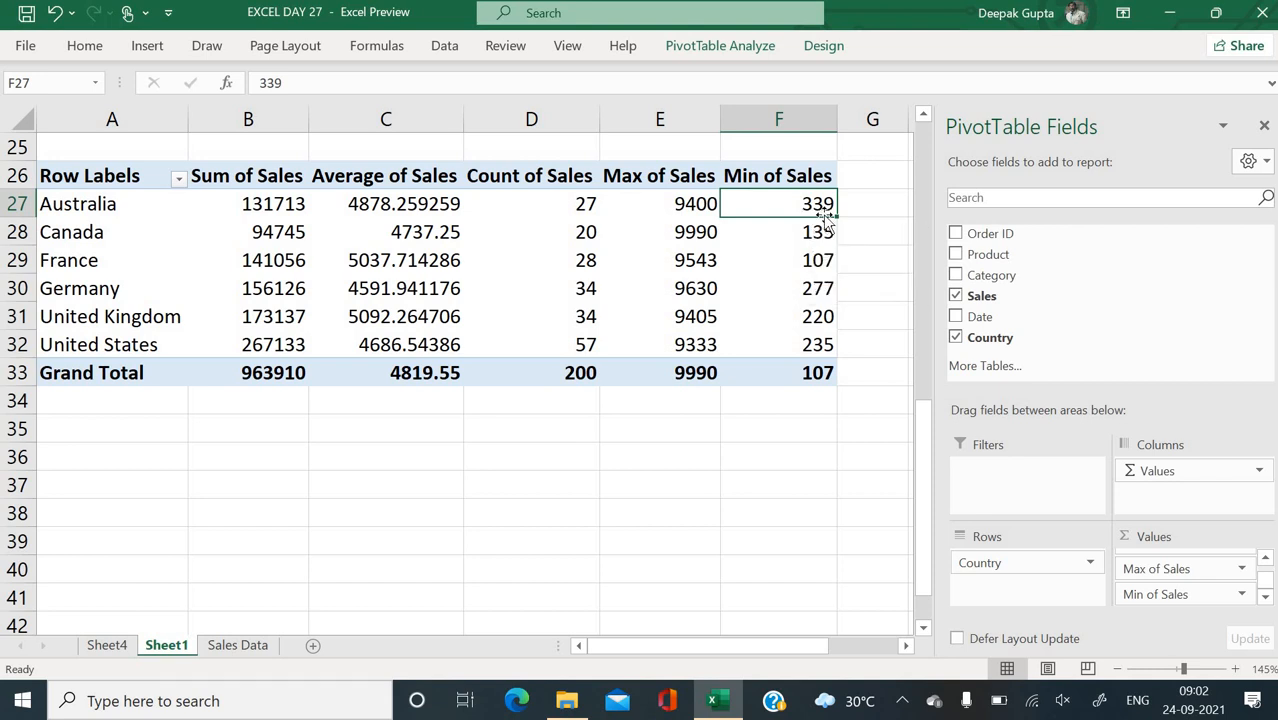
Check report D's request on Sheet4, and insert a PivotTable from Table13 on Sales Data at cell A36 of Sheet1
left_click(228, 646)
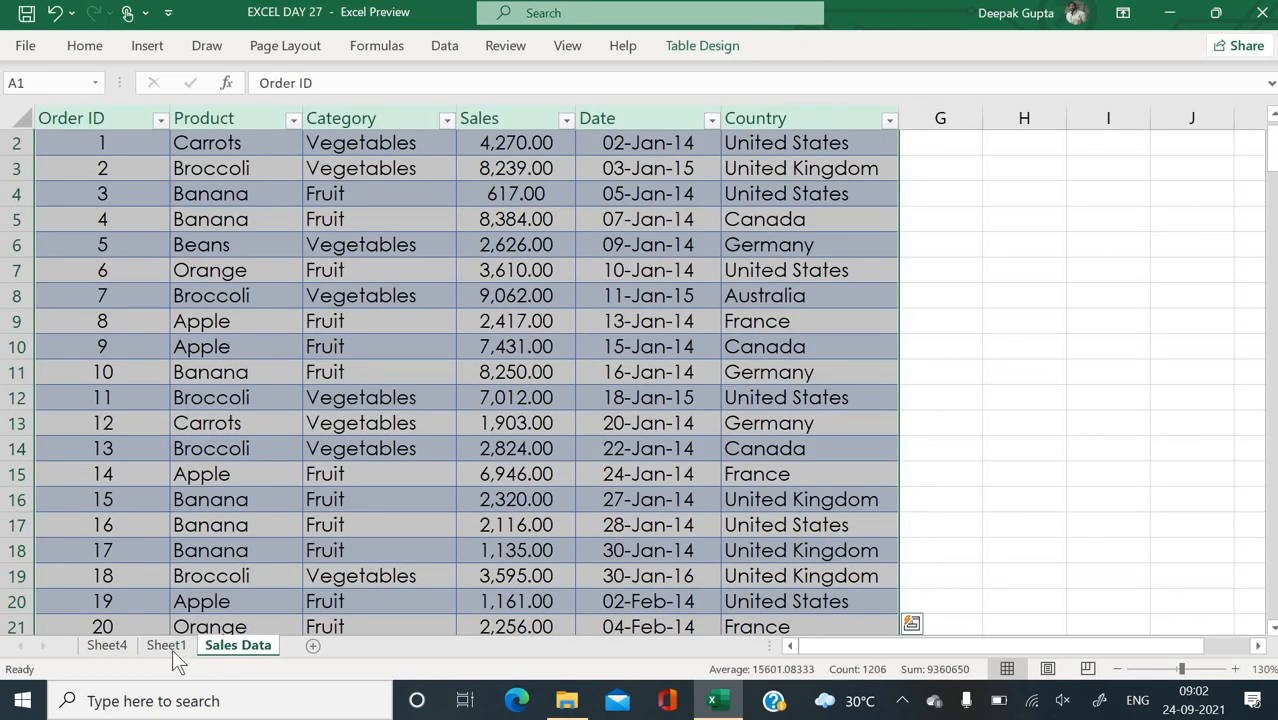
left_click(108, 646)
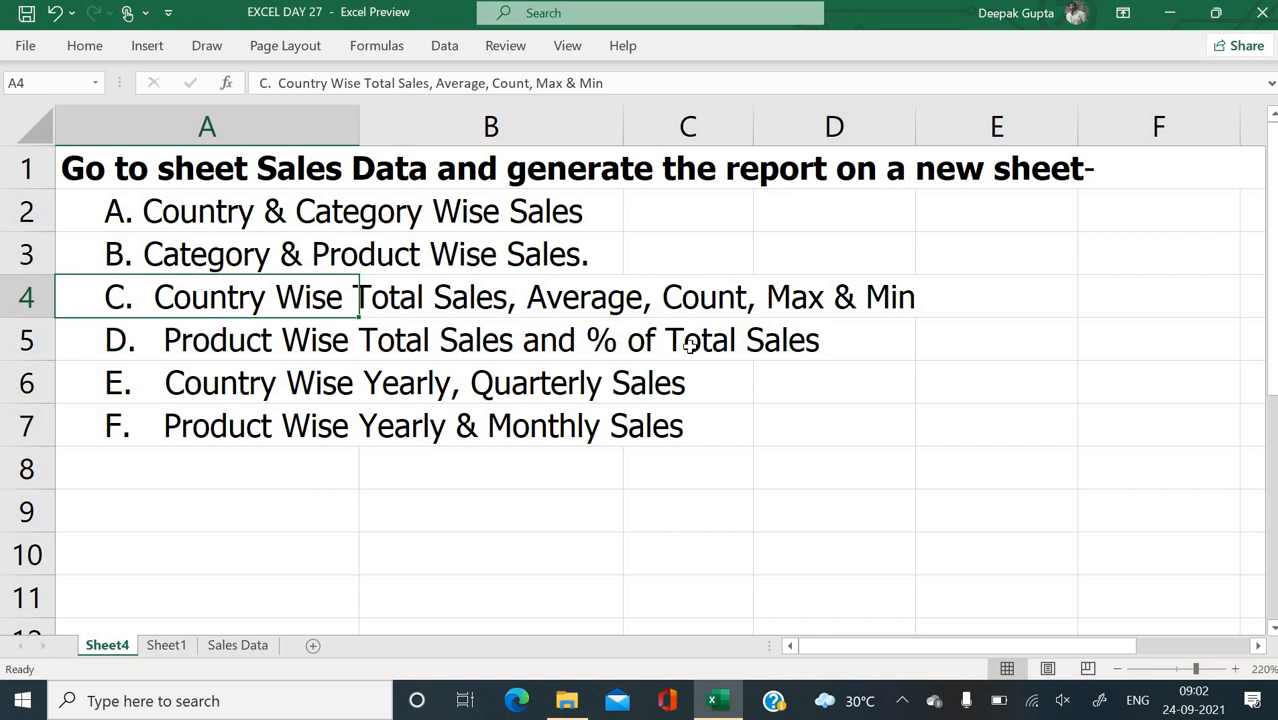
left_click(268, 331)
left_click(232, 647)
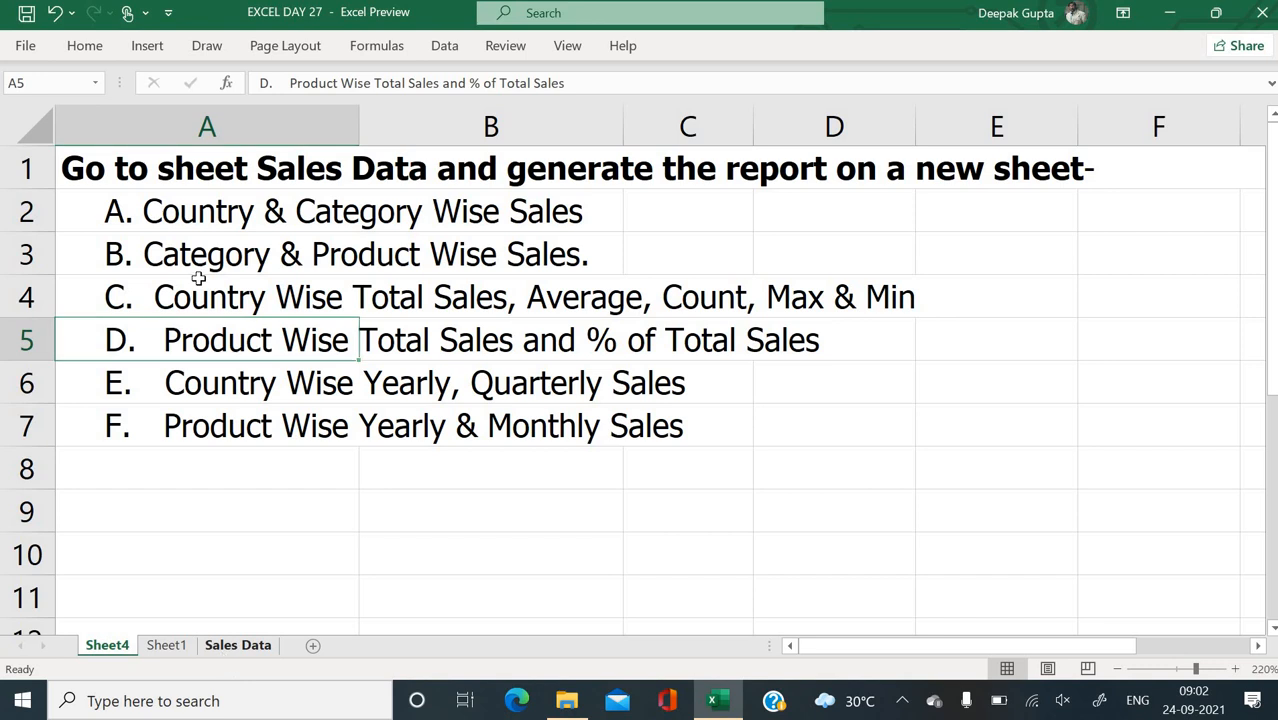
left_click(146, 46)
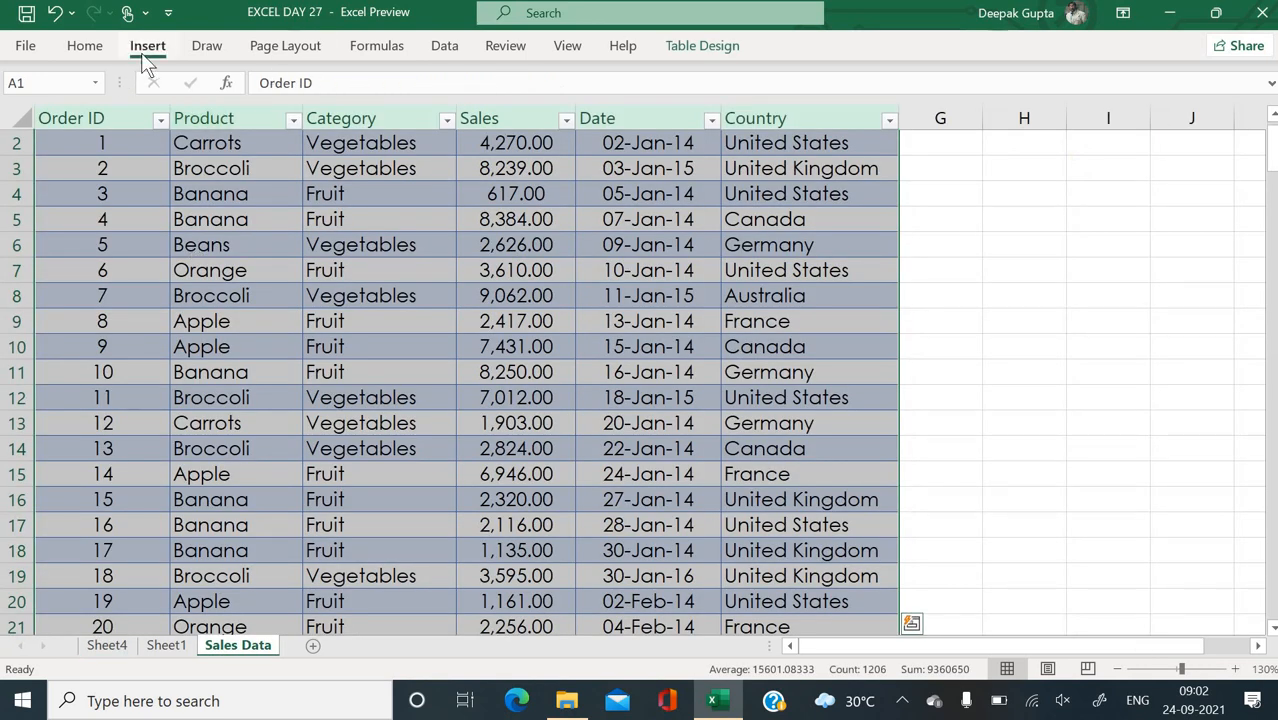
left_click(38, 90)
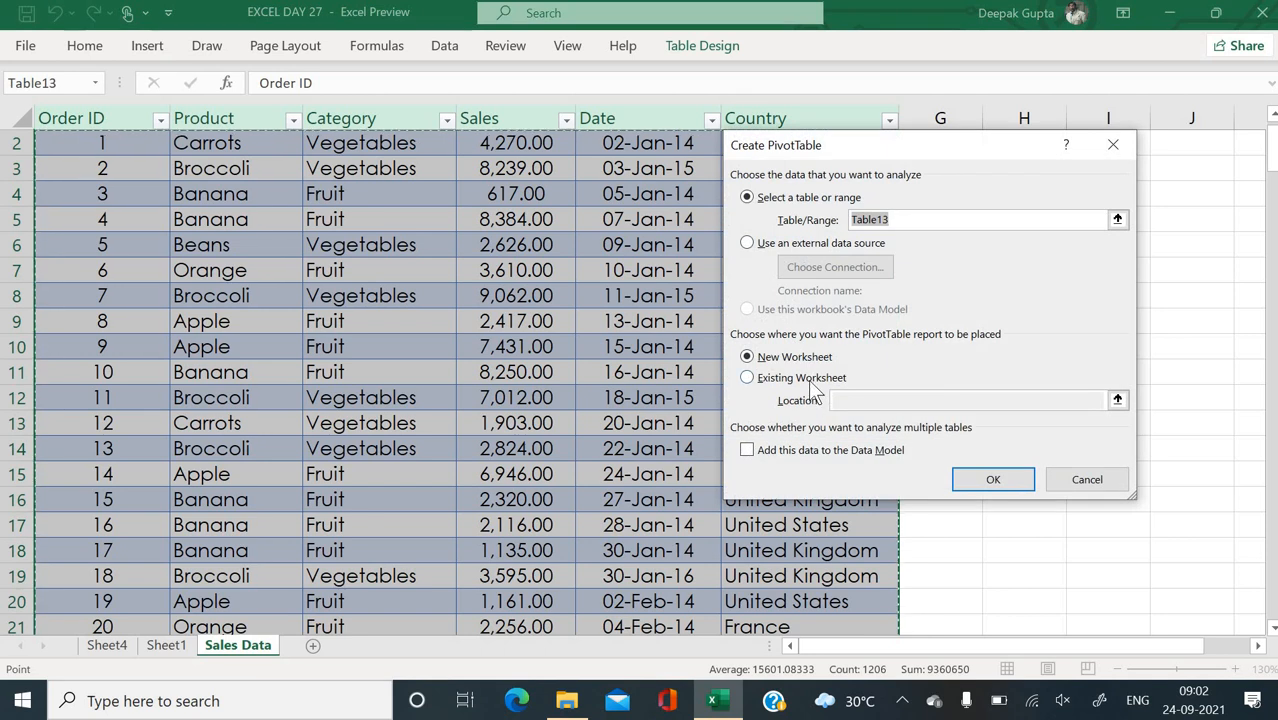
left_click(812, 377)
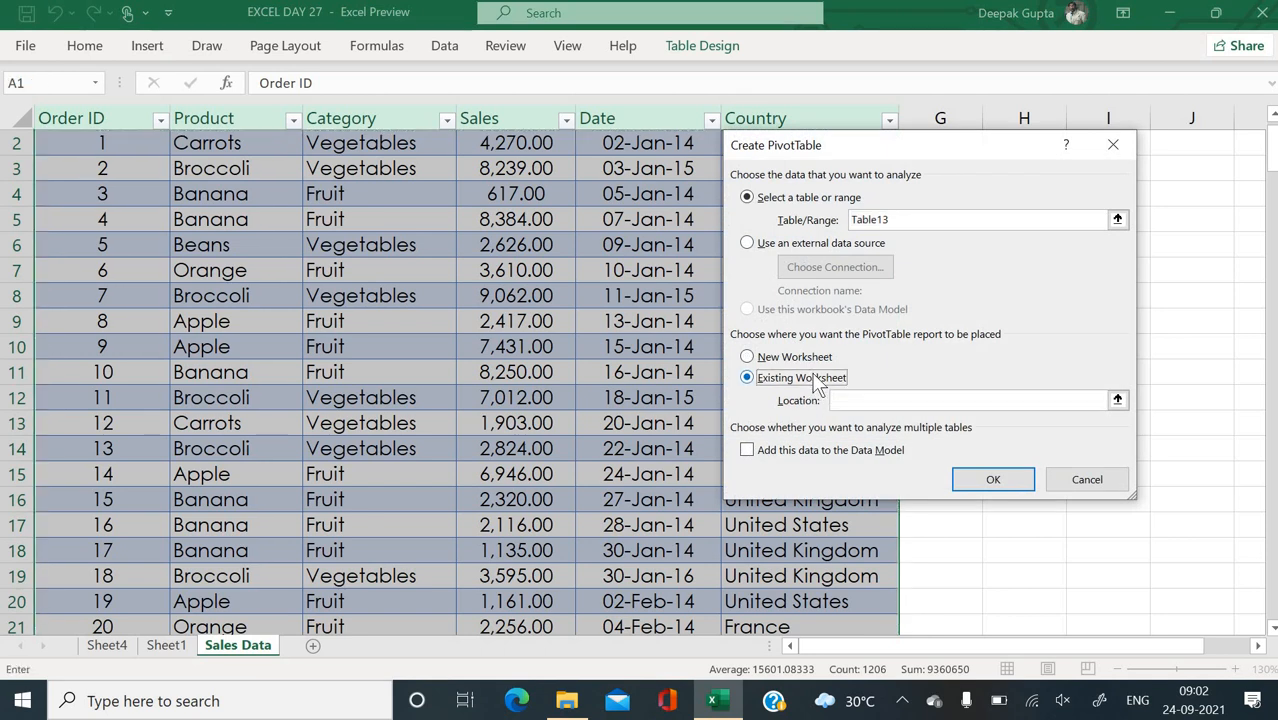
left_click(166, 645)
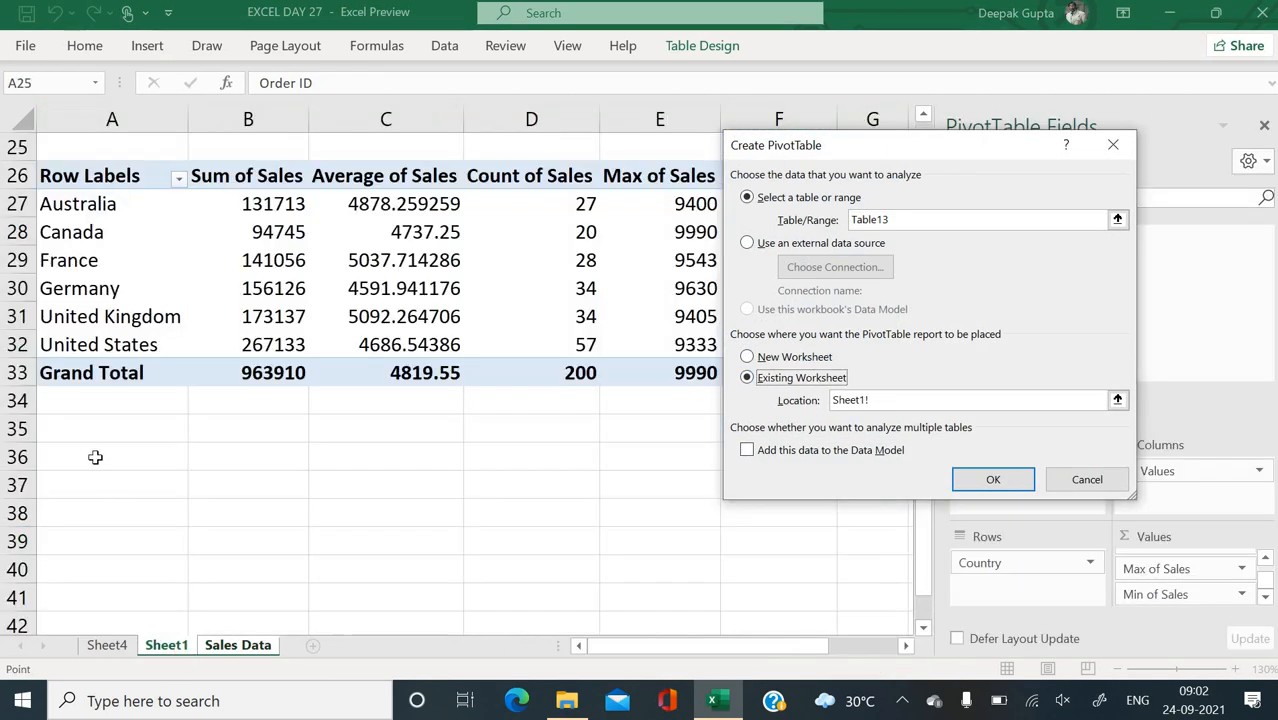
left_click(85, 431)
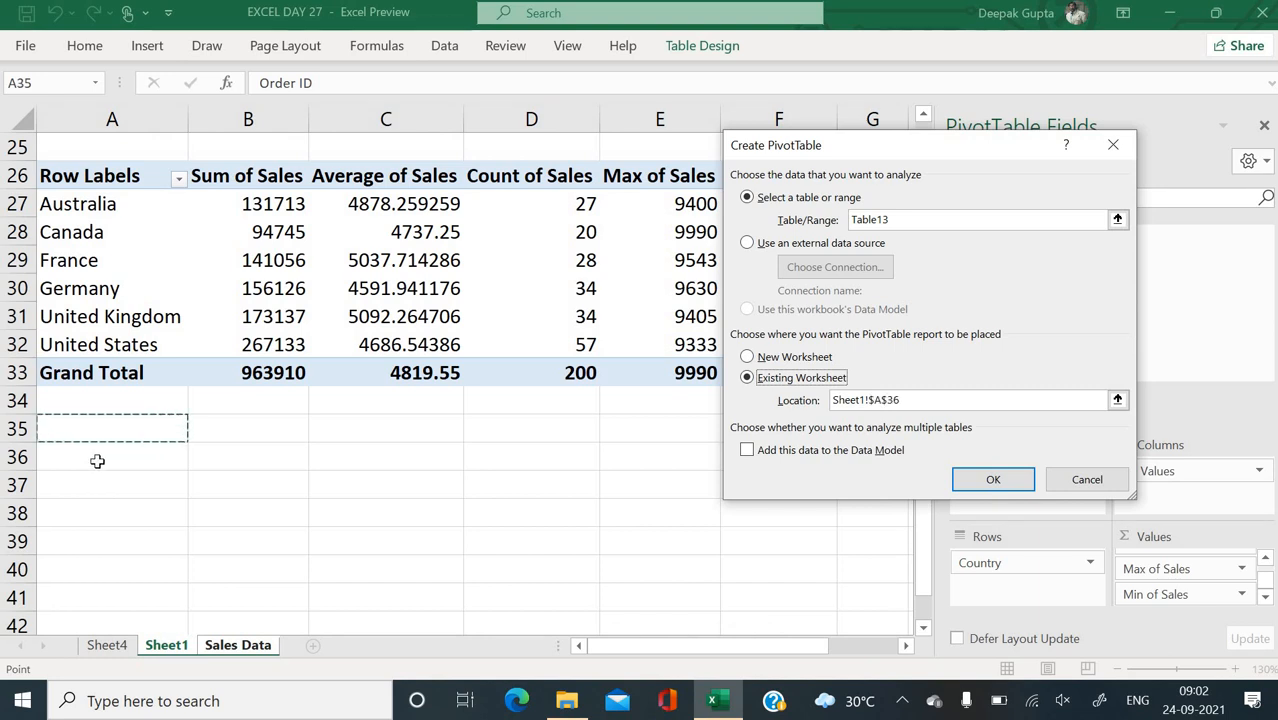
left_click(97, 457)
left_click(991, 477)
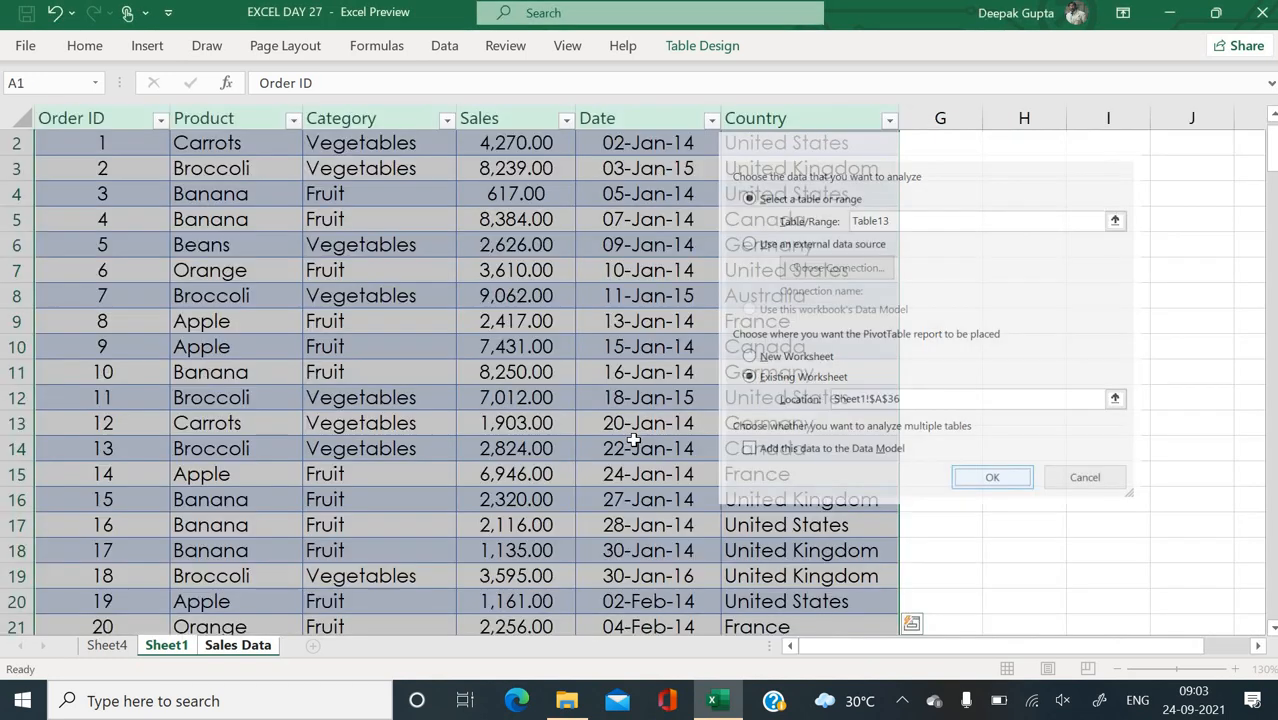
Put Product in the new PivotTable's rows and Sales in its values
scroll(782, 436, "down", 4)
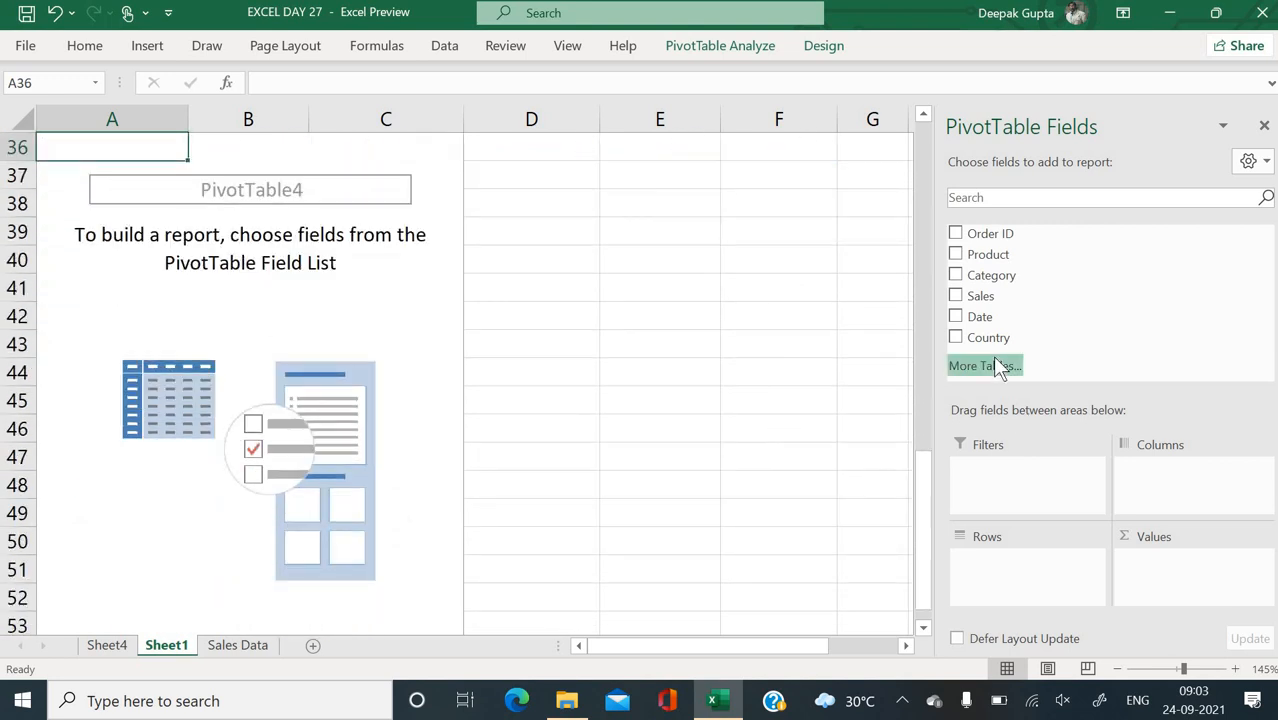
left_click(125, 646)
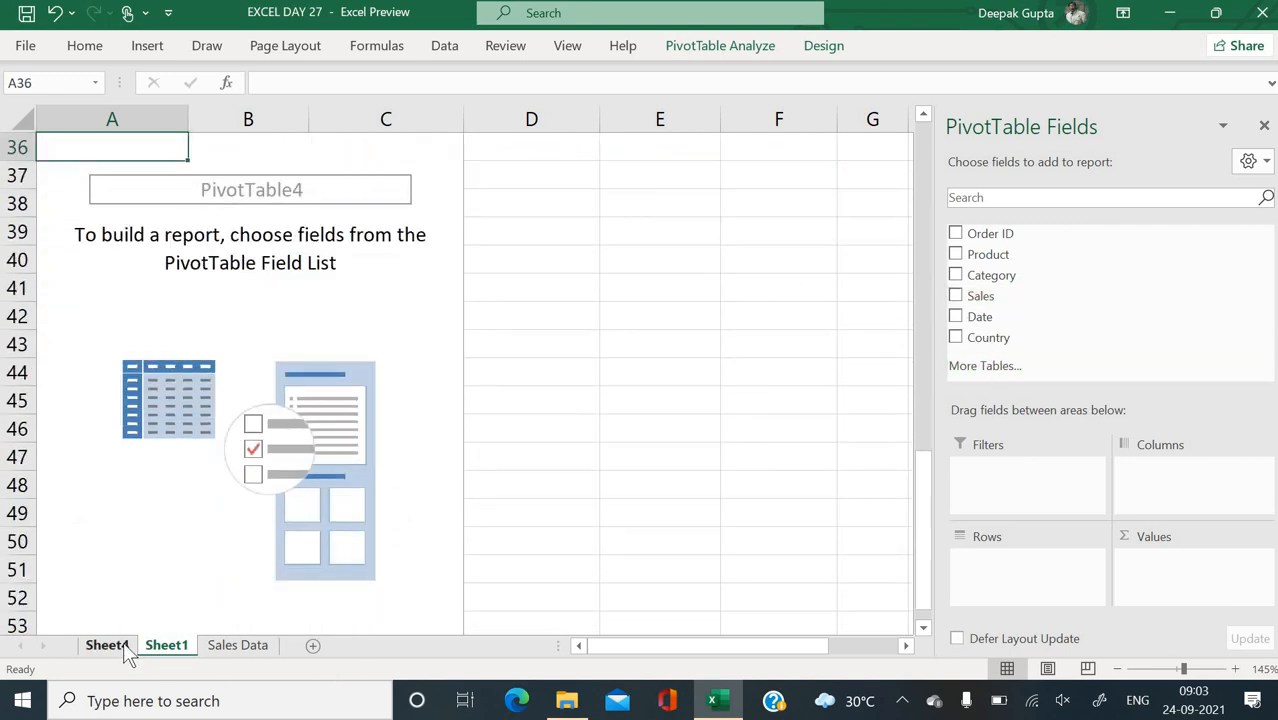
left_click(176, 648)
left_click(956, 256)
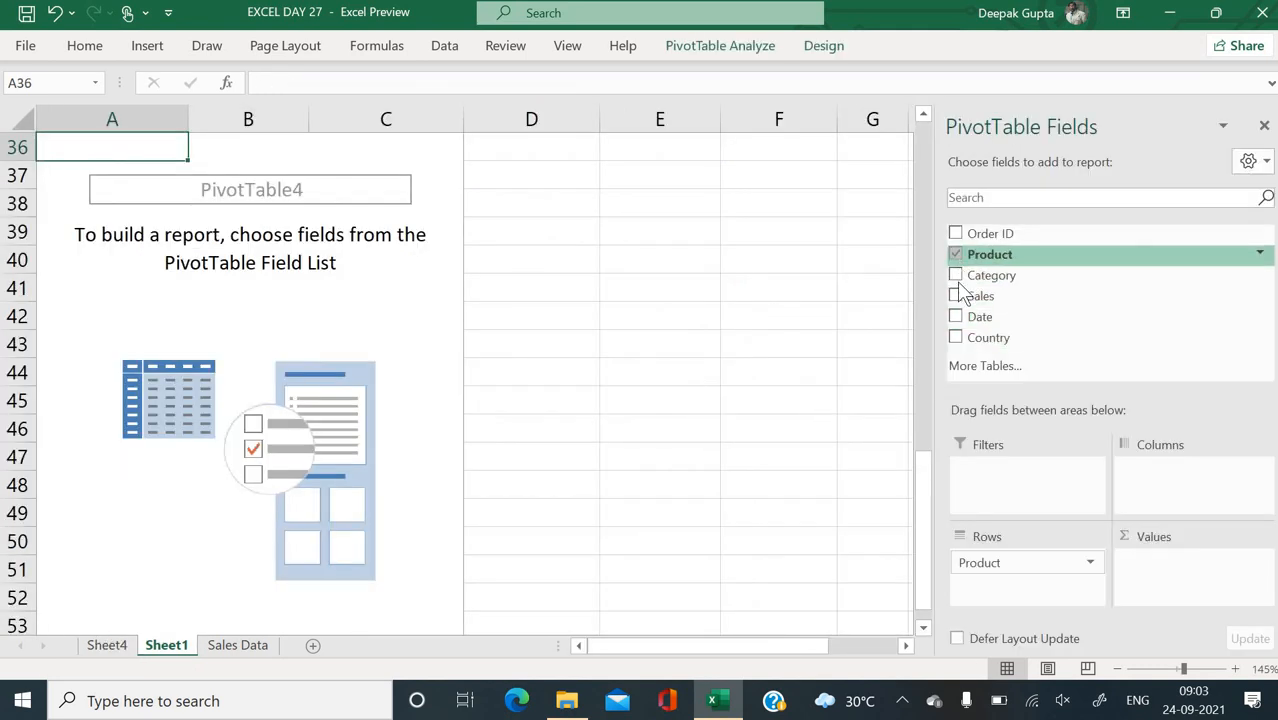
left_click(956, 297)
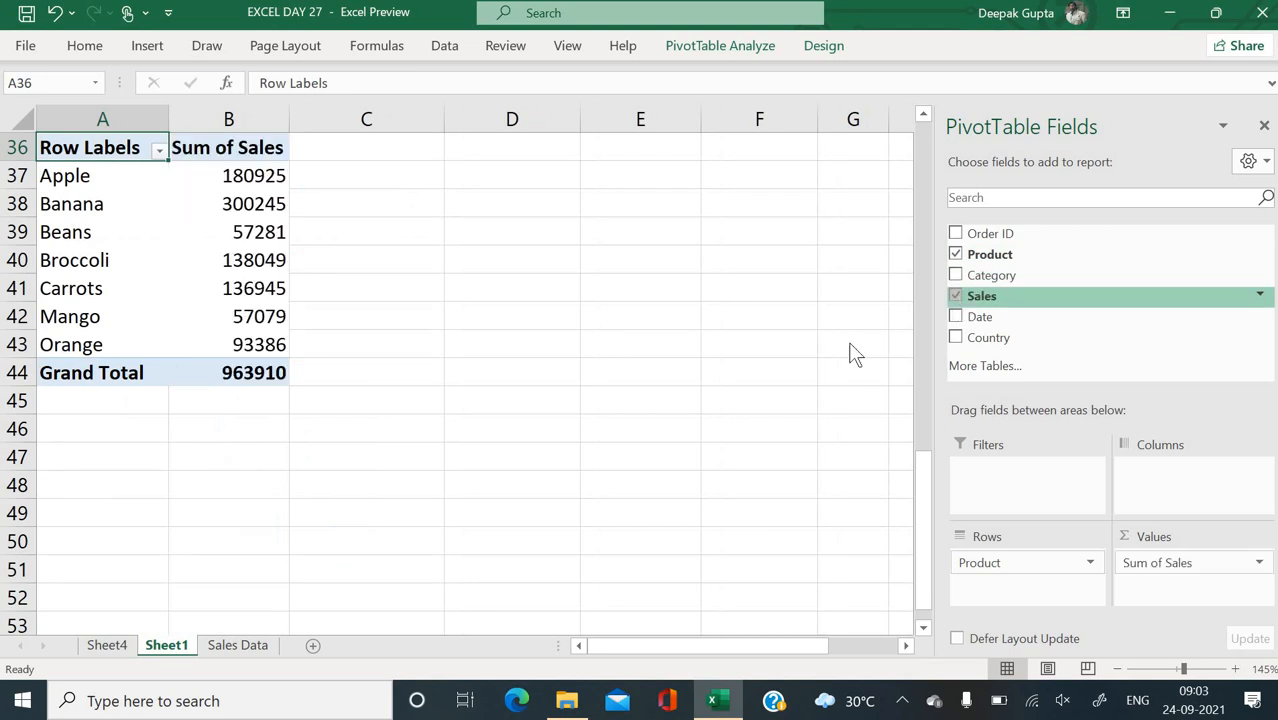
Recheck report D's request on Sheet4, and add Sales to the product PivotTable's values a second time
left_click(115, 648)
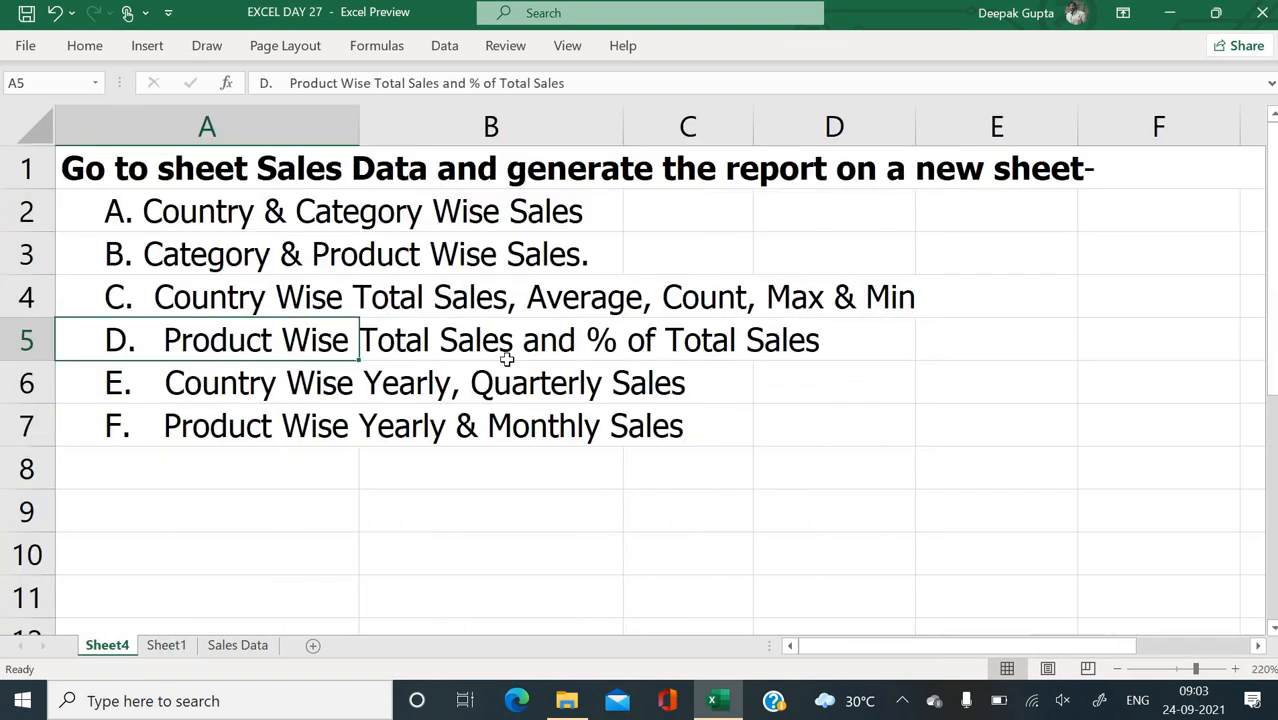
left_click(180, 646)
left_click_drag(985, 298, 1153, 598)
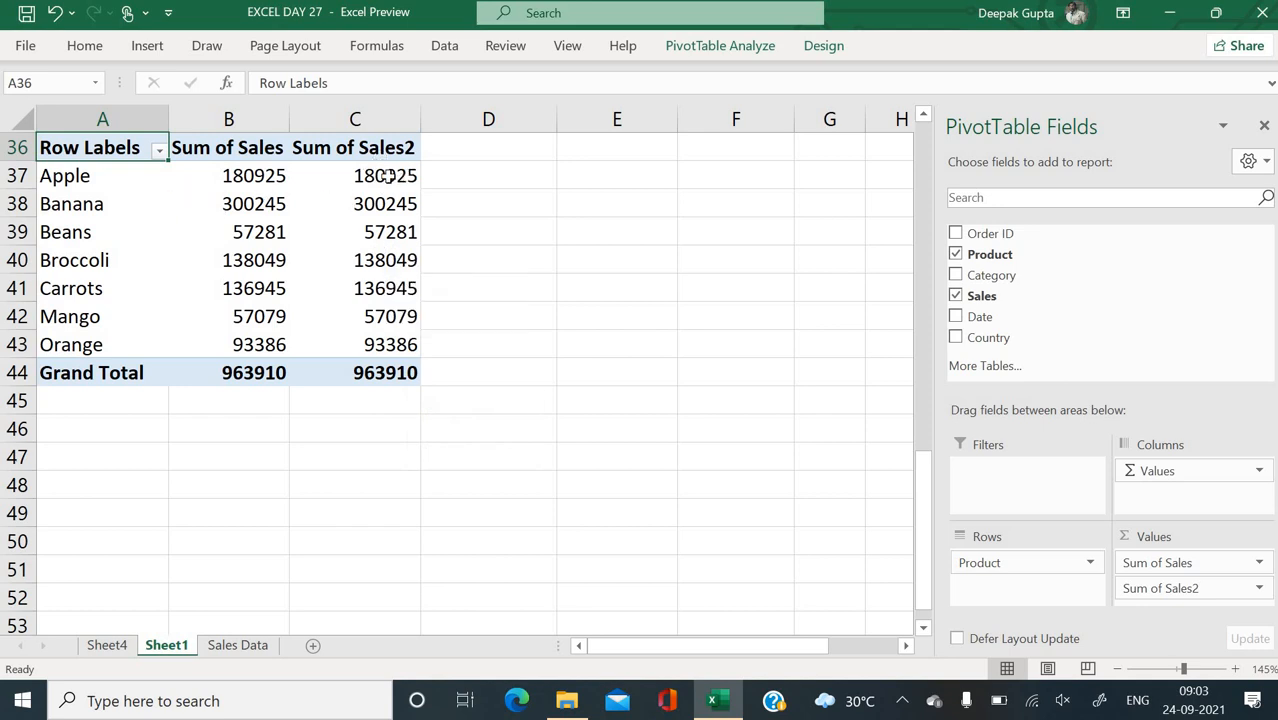
mouse_move(388, 176)
Set the product PivotTable's Sum of Sales2 value to show as % of Grand Total
left_click(1258, 588)
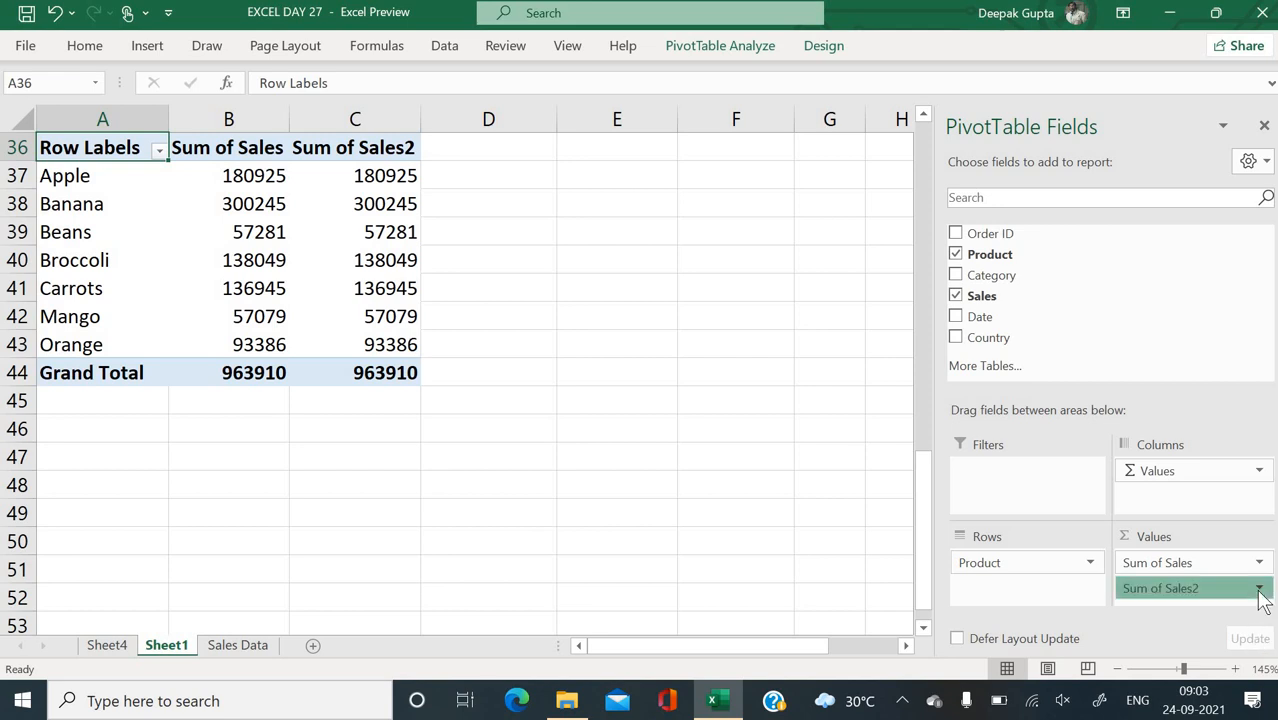
left_click(1222, 566)
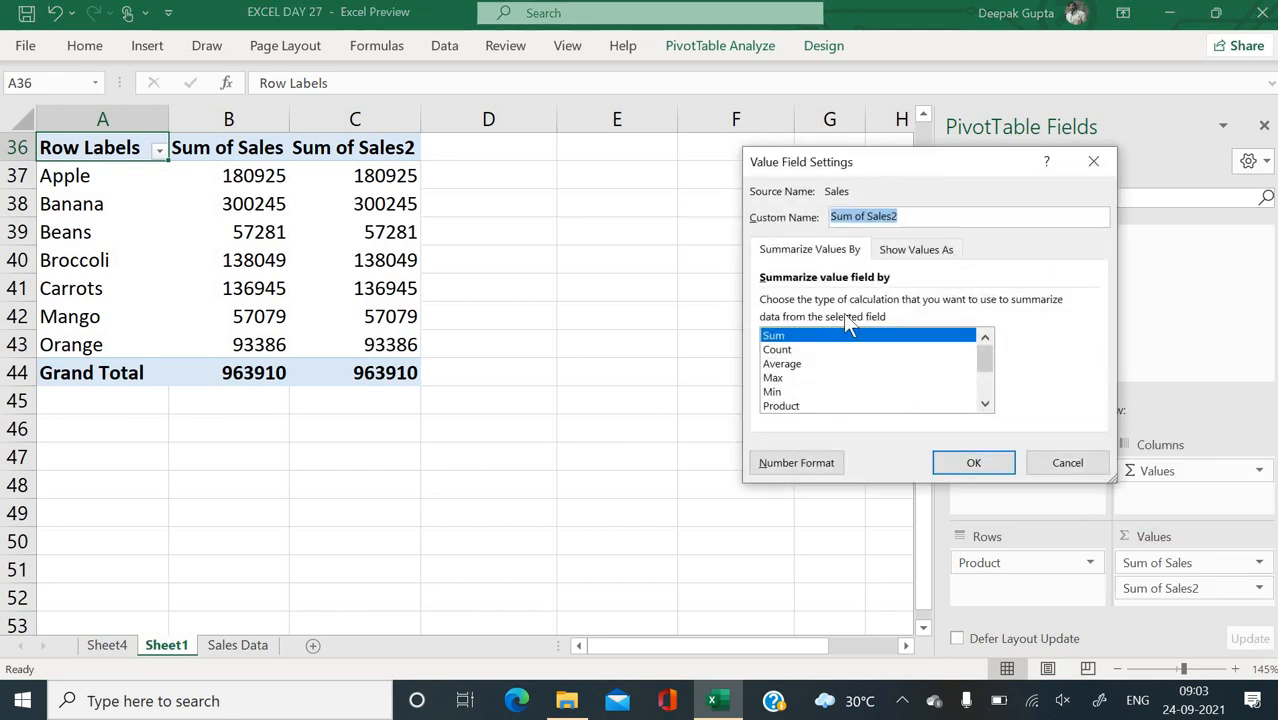
left_click(900, 258)
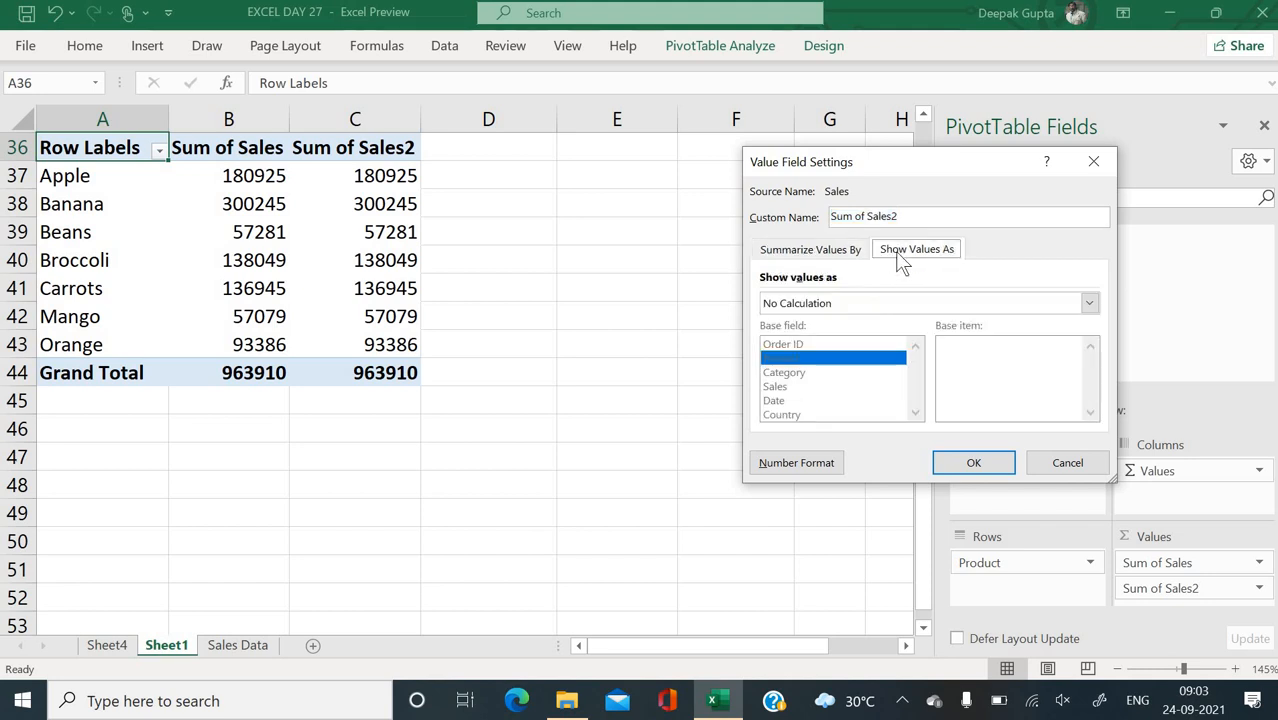
left_click(939, 306)
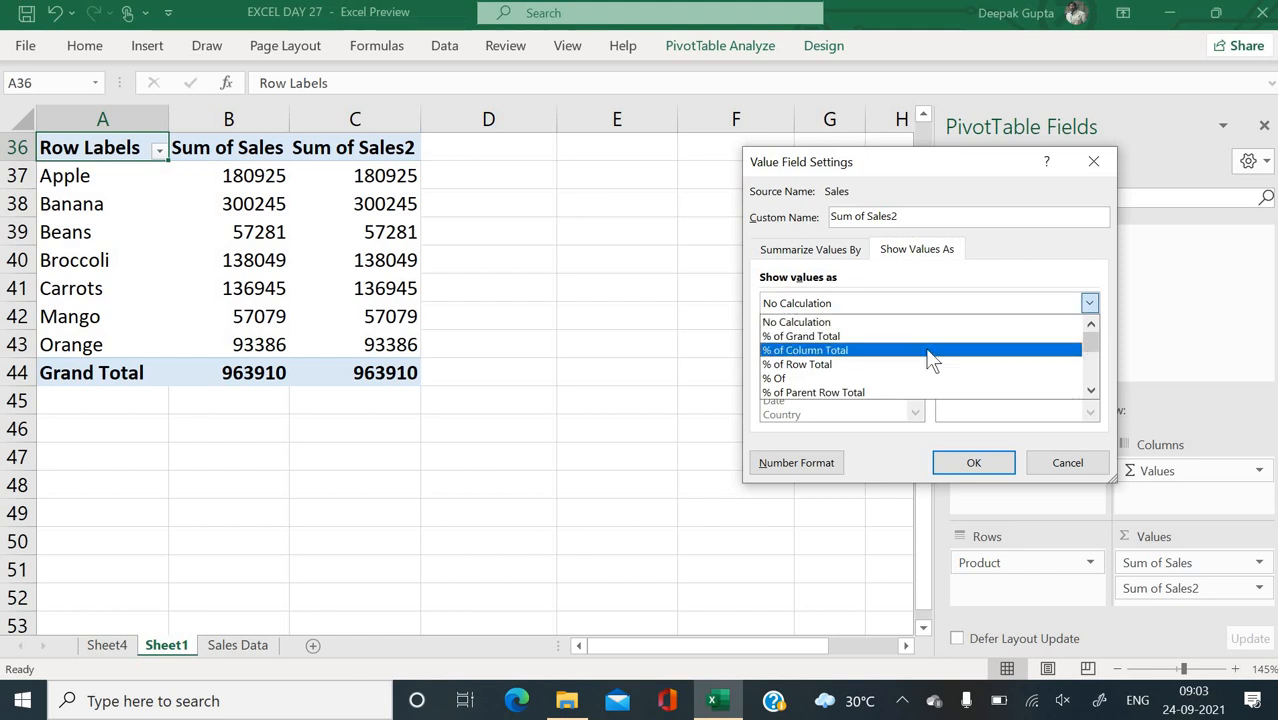
left_click(823, 337)
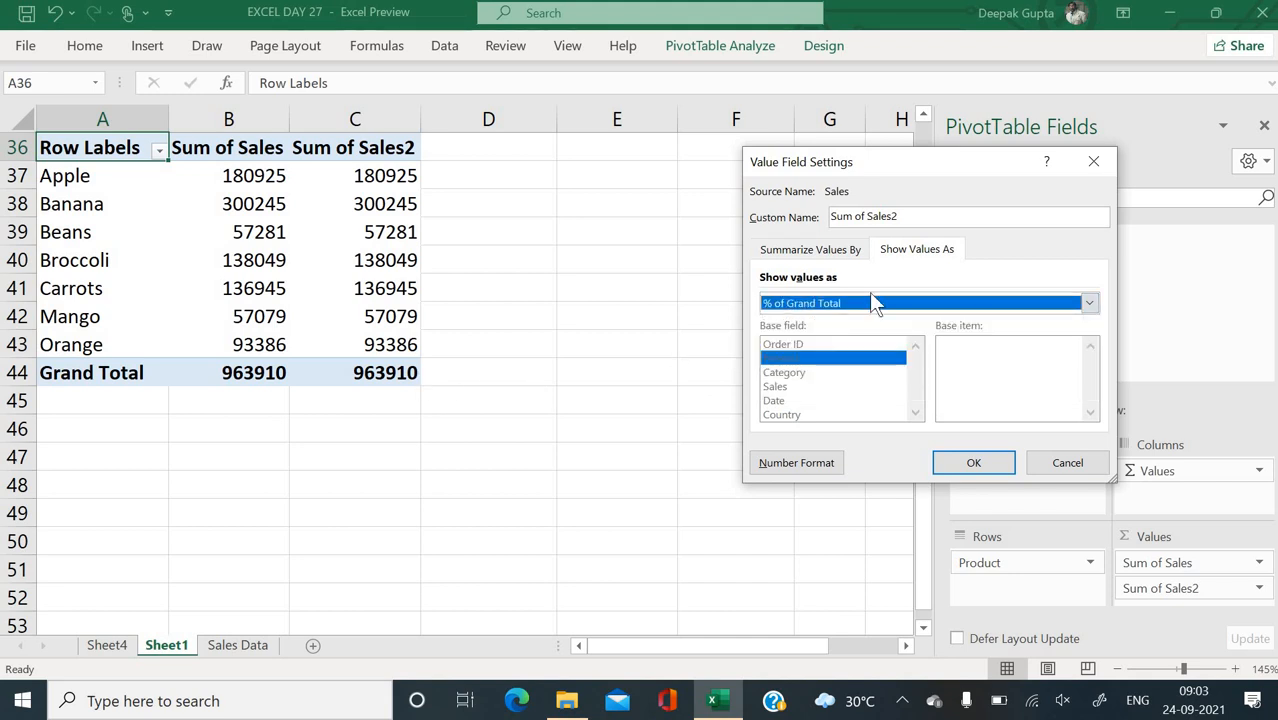
Name the percentage value field Sales in % and apply its value field settings
left_click(938, 217)
key("BackSpace")
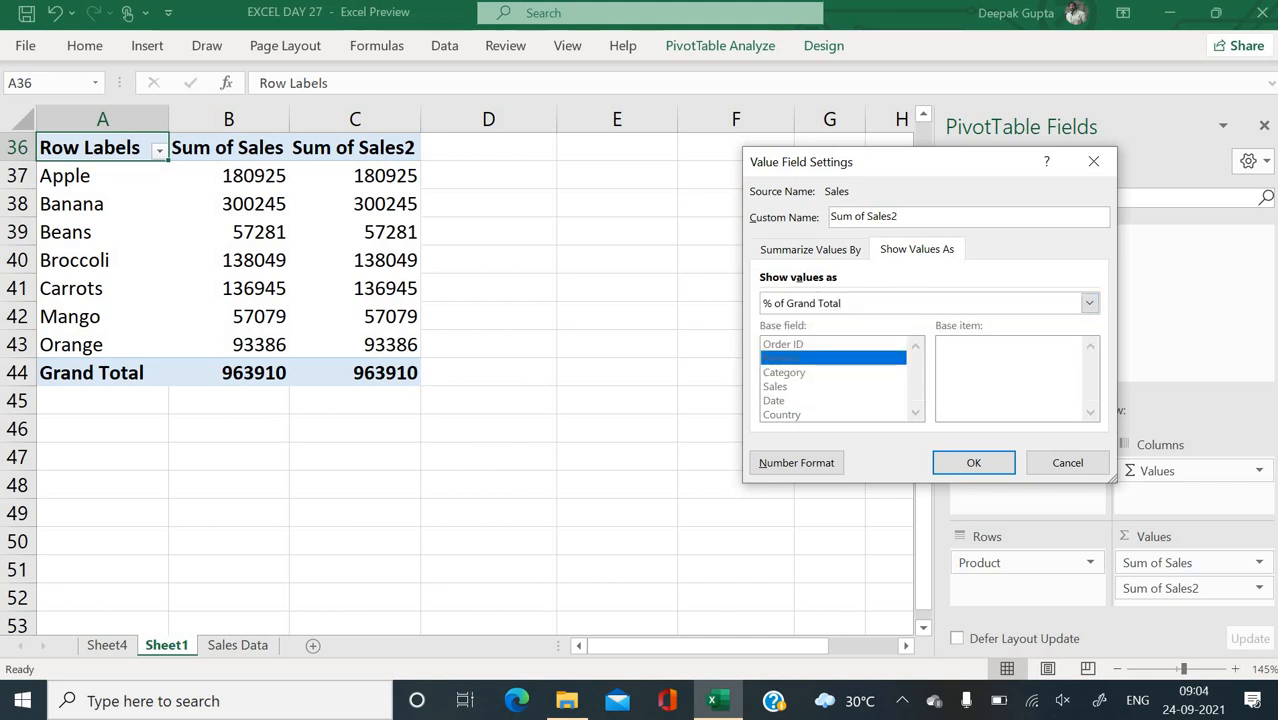
key("BackSpace")
key("BackSpace")
key("BackSpace")
key("BackSpace")
key("BackSpace")
key("BackSpace")
key("BackSpace")
key("BackSpace")
key("BackSpace")
type("Sales in %")
left_click(968, 465)
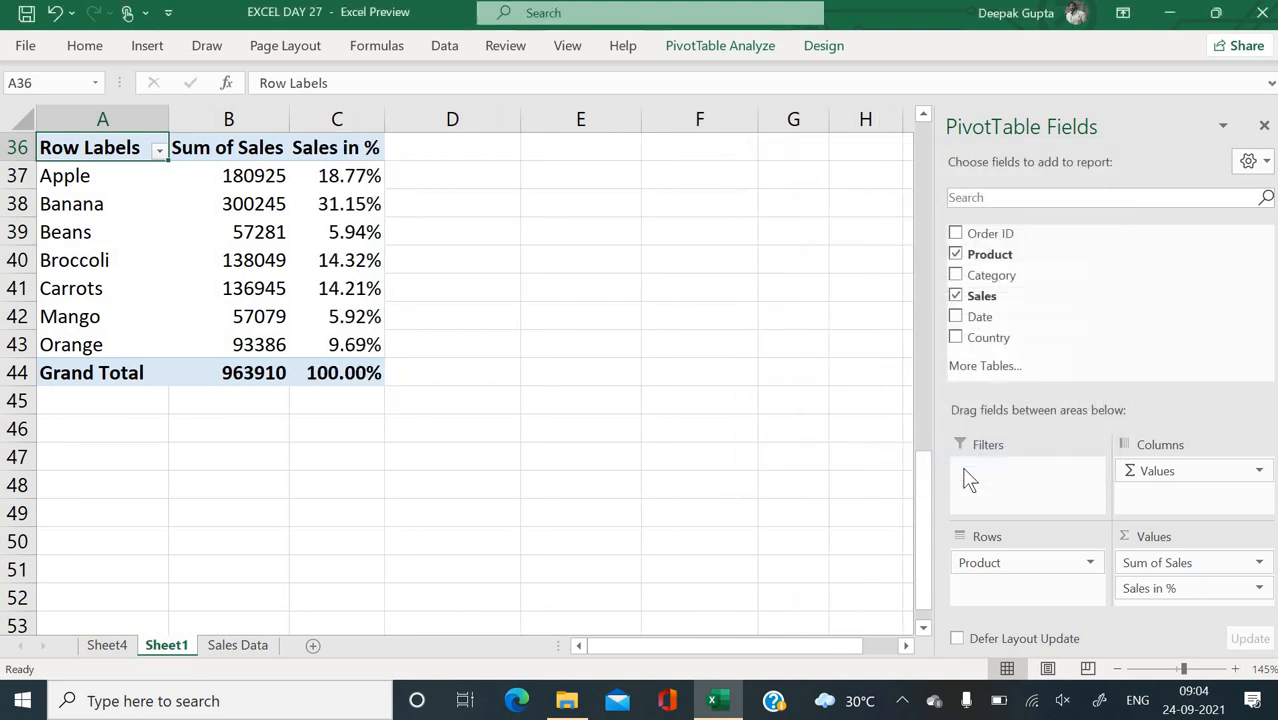
Review the Sales in % column for the individual products and the grand total
left_click(355, 372)
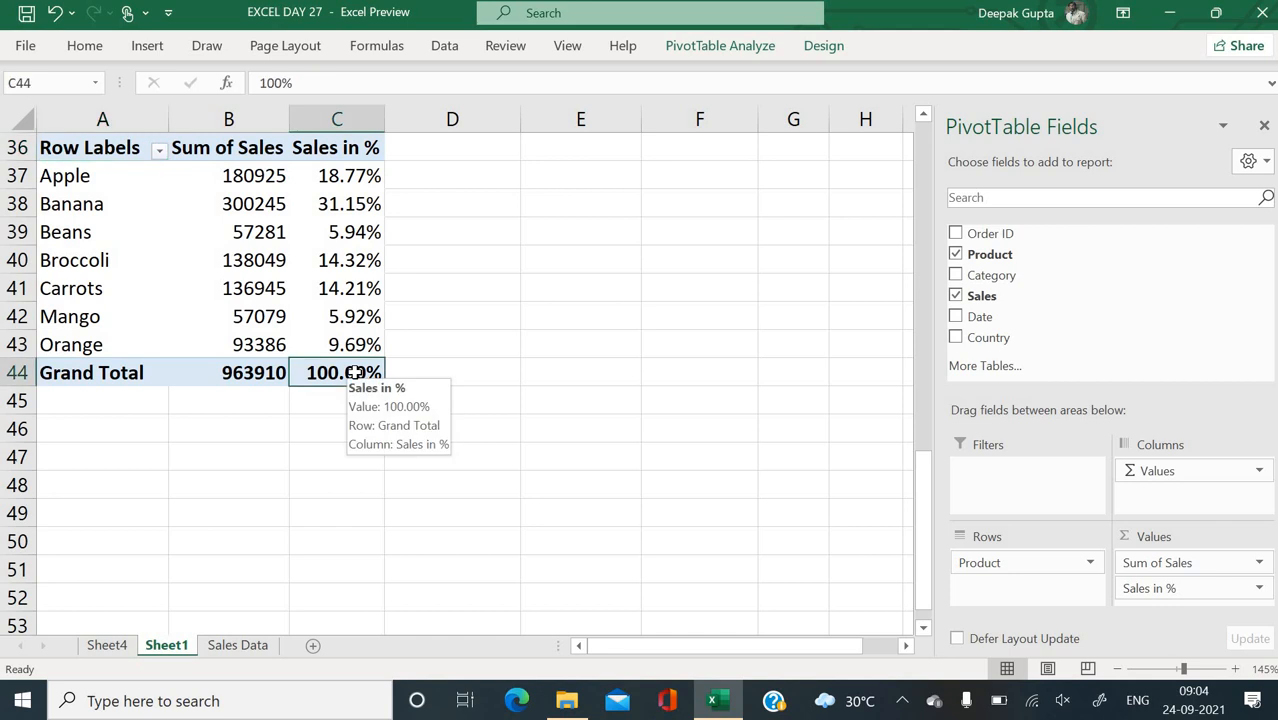
left_click(347, 177)
left_click(343, 203)
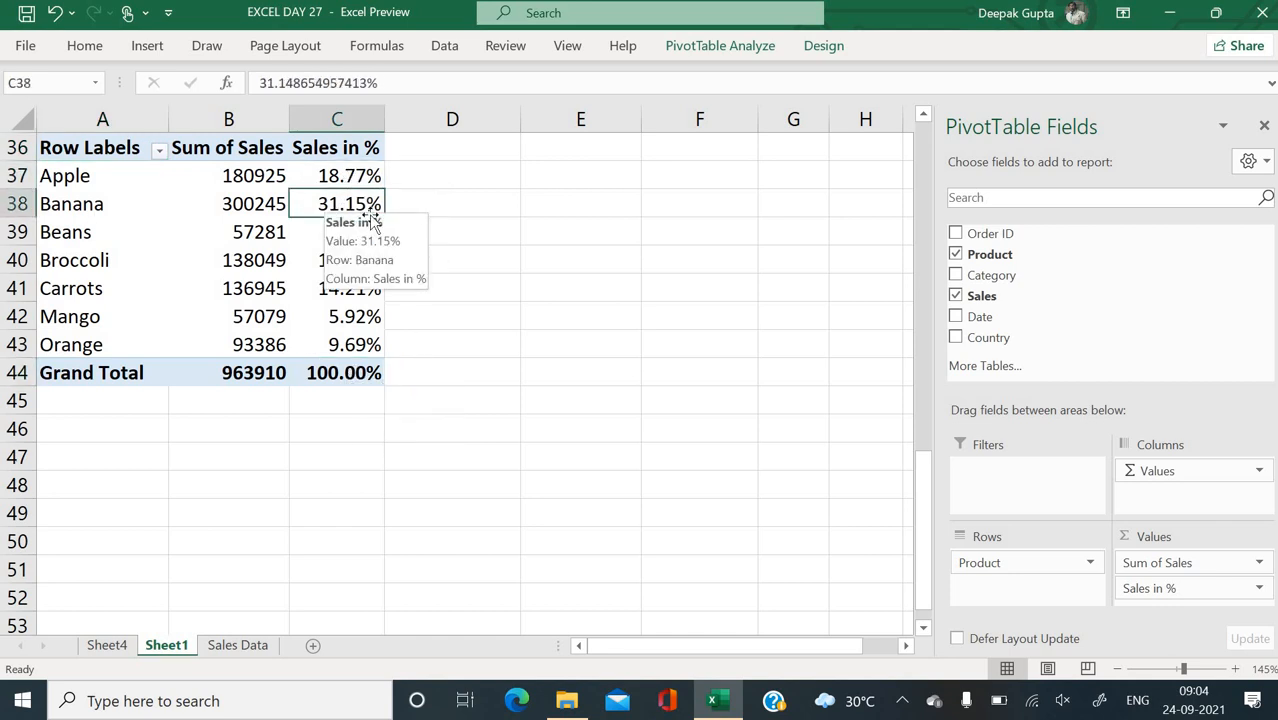
left_click(480, 223)
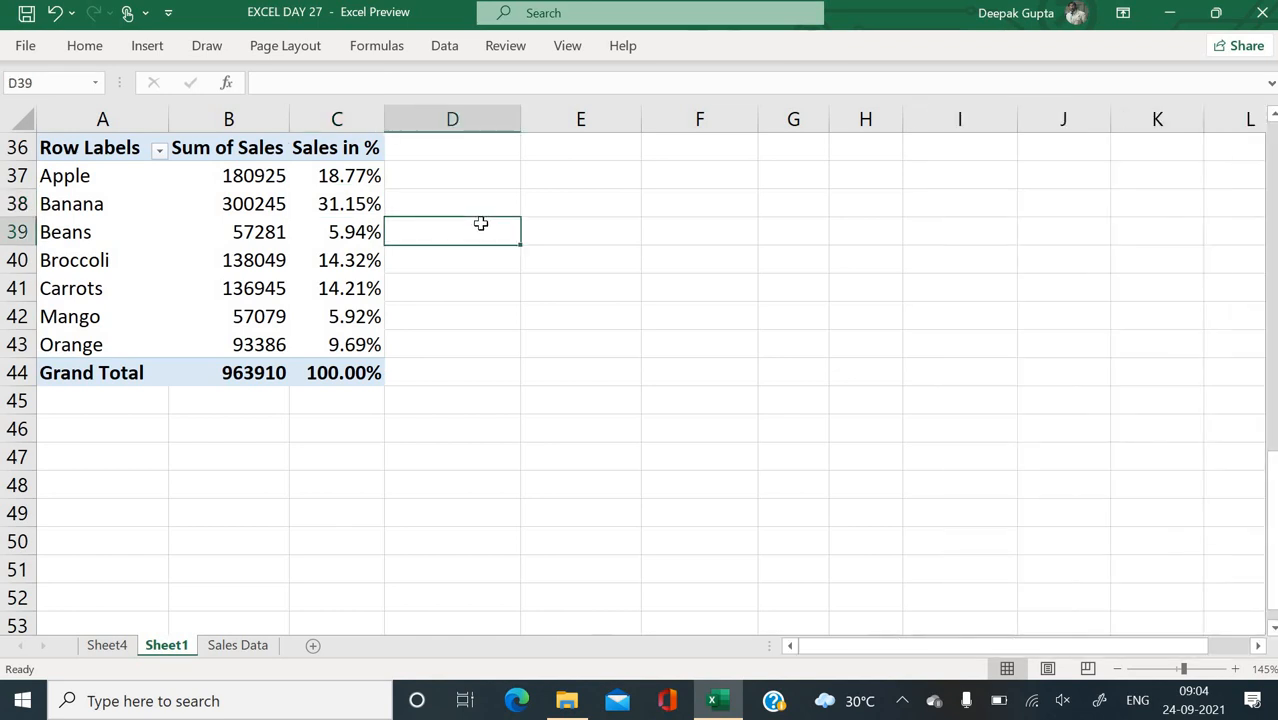
left_click(576, 213)
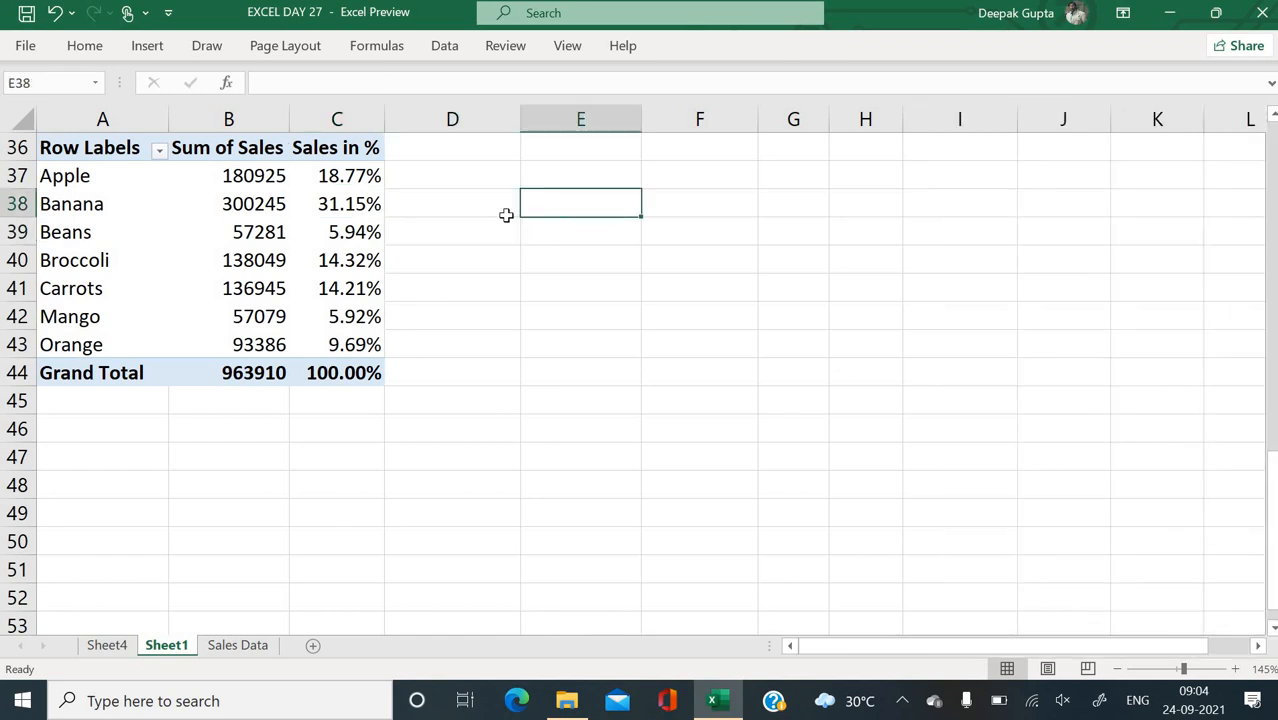
left_click(342, 178)
left_click(340, 147)
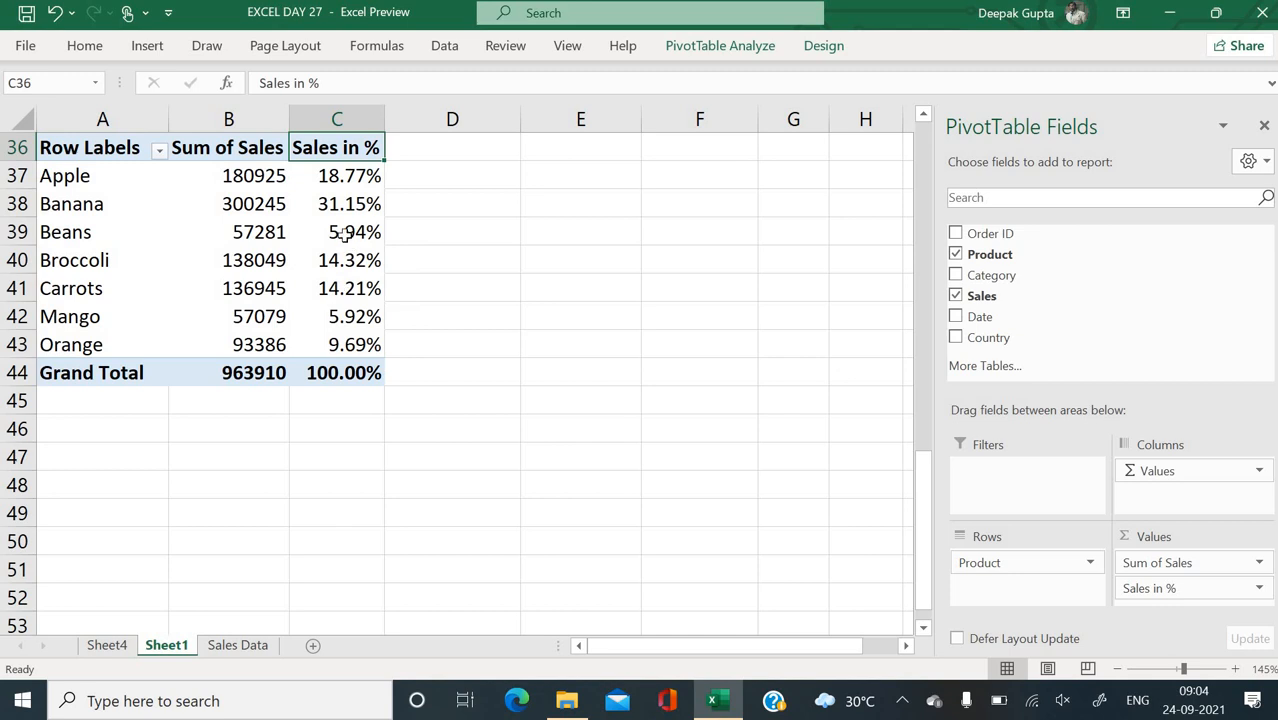
Check the individual percentage shares of Banana, Apple, Broccoli and Carrots in the product PivotTable
left_click(340, 204)
left_click(340, 176)
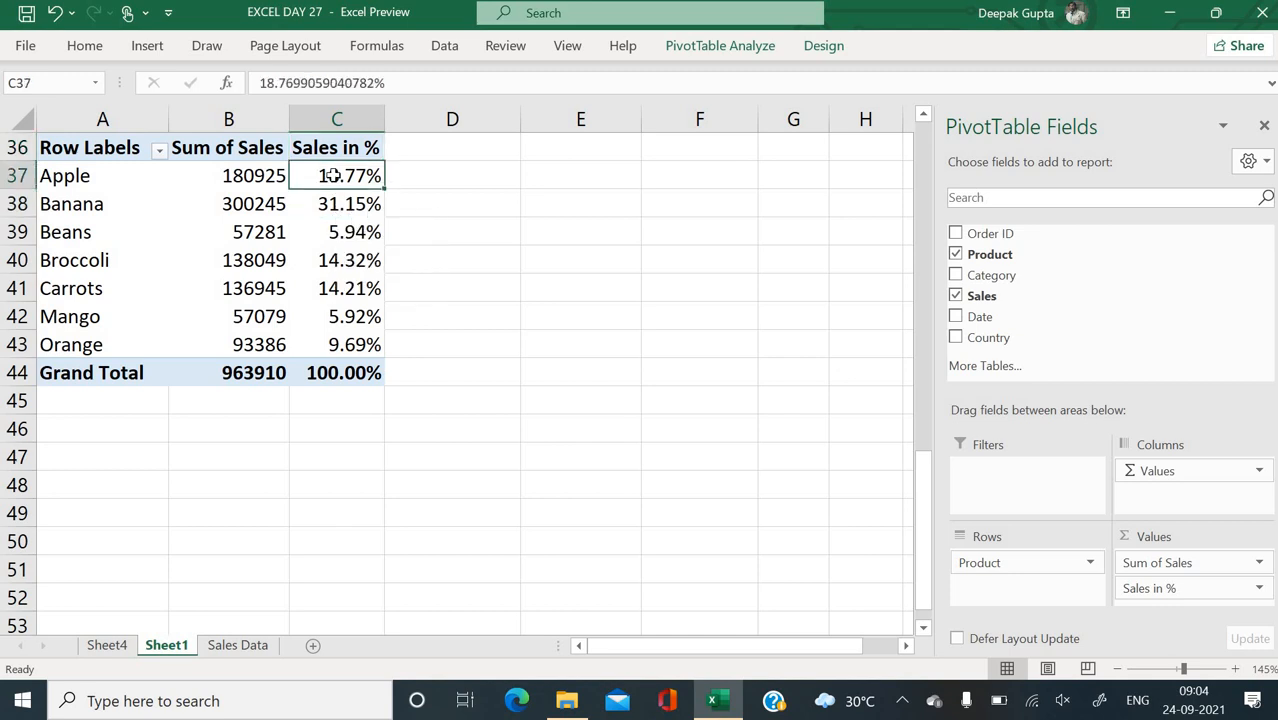
left_click(332, 254)
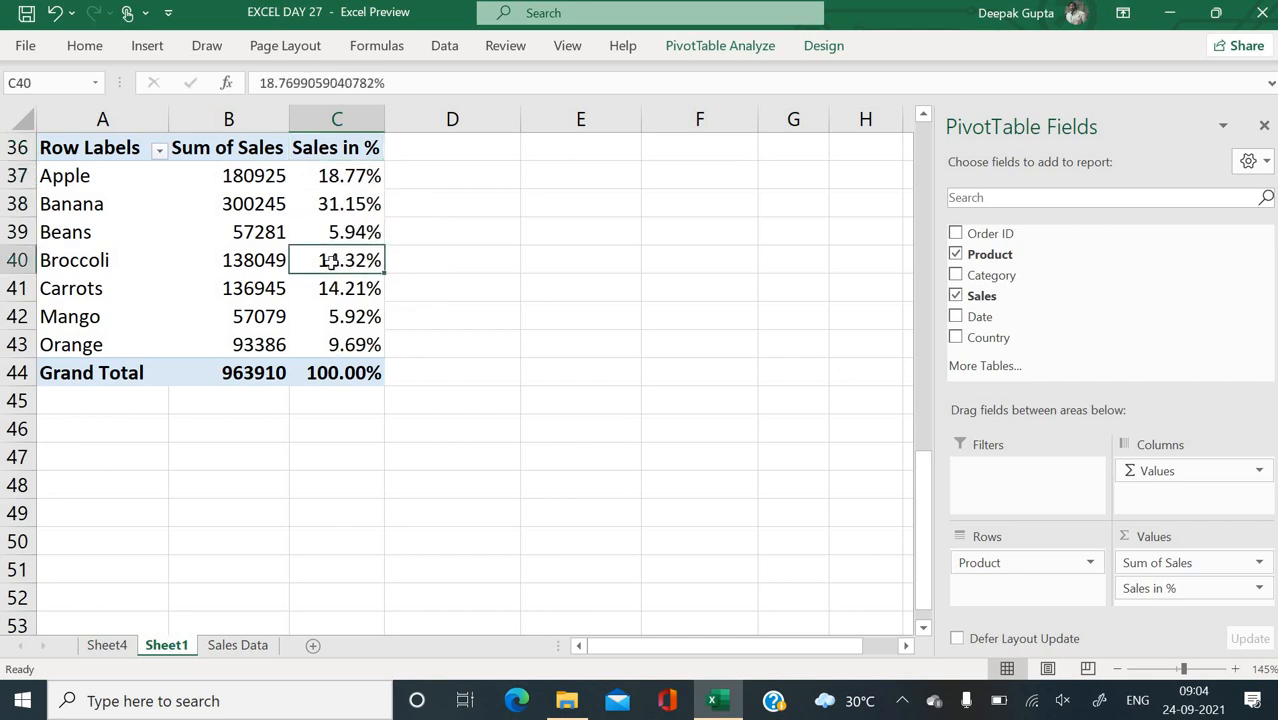
left_click(326, 290)
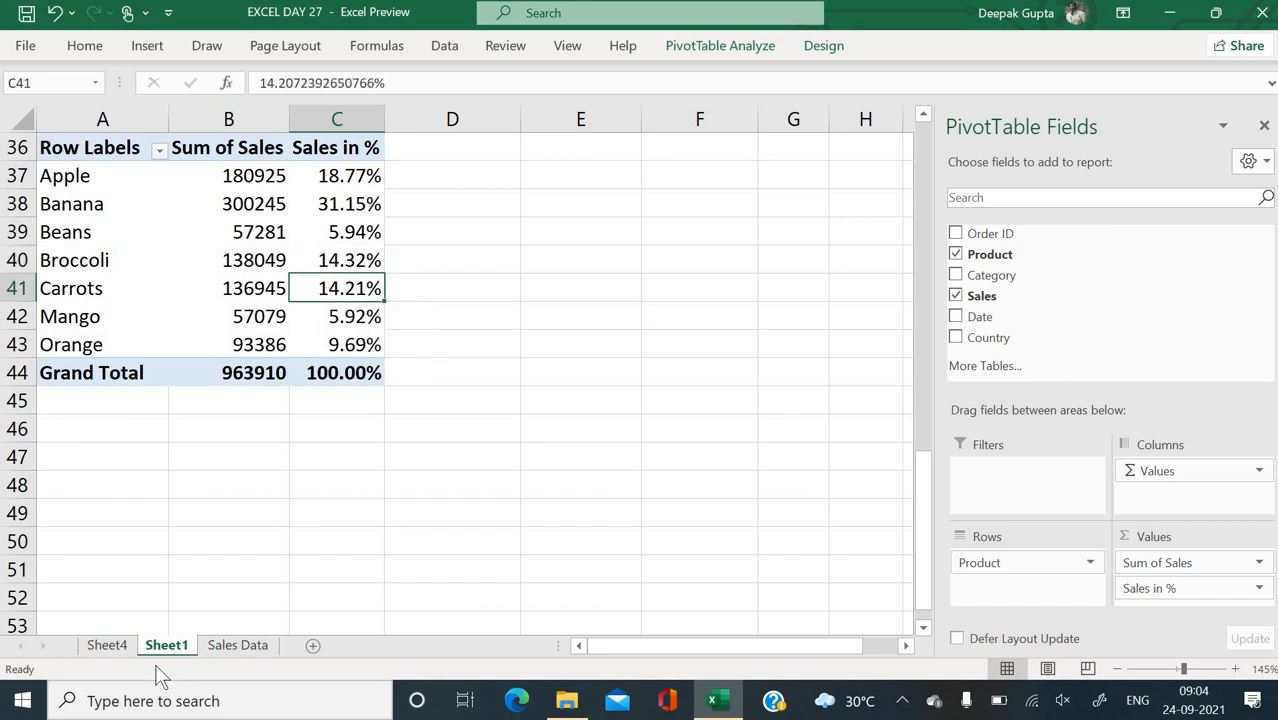
Read report E's request for country wise yearly and quarterly sales on Sheet4, and return to Sheet1
left_click(129, 646)
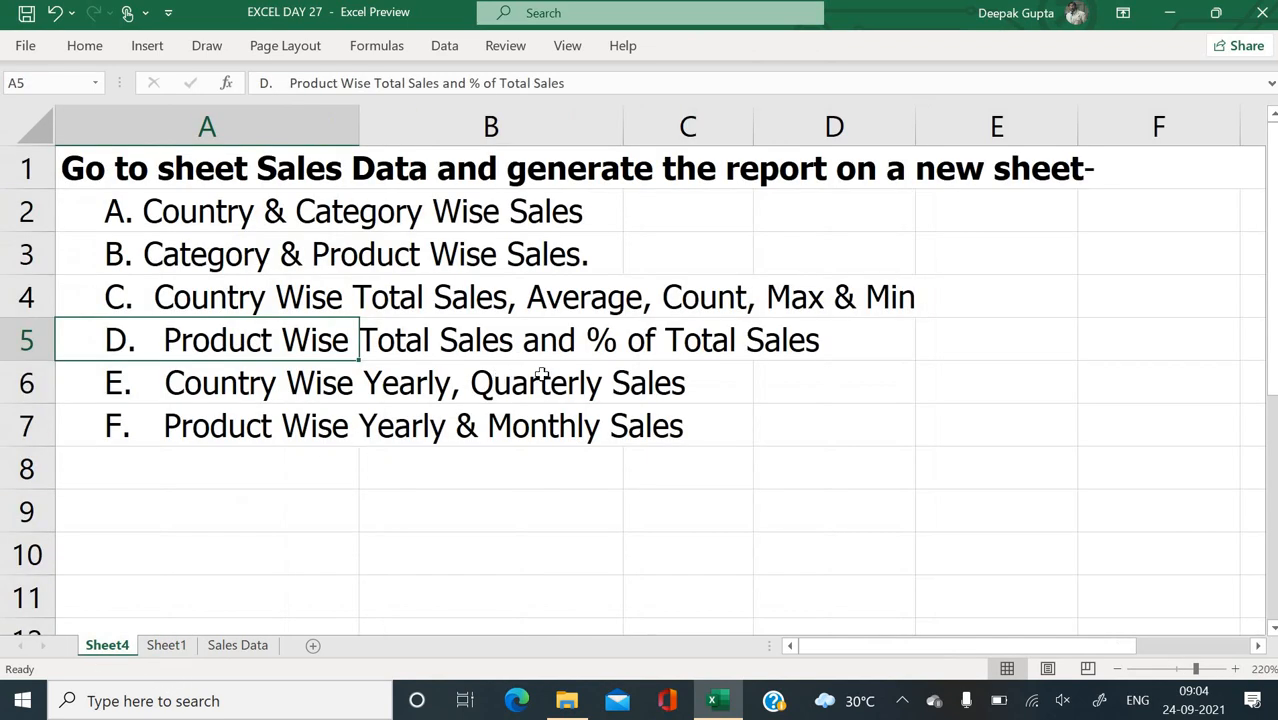
left_click(222, 395)
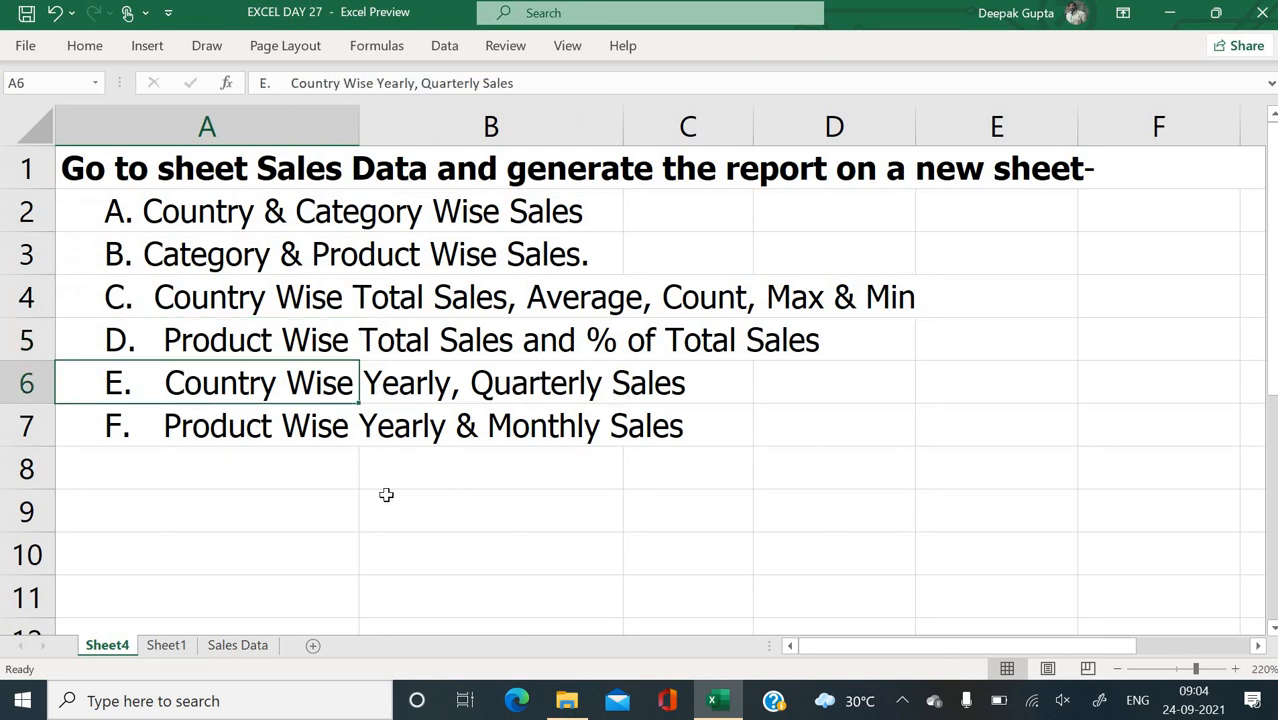
left_click(172, 646)
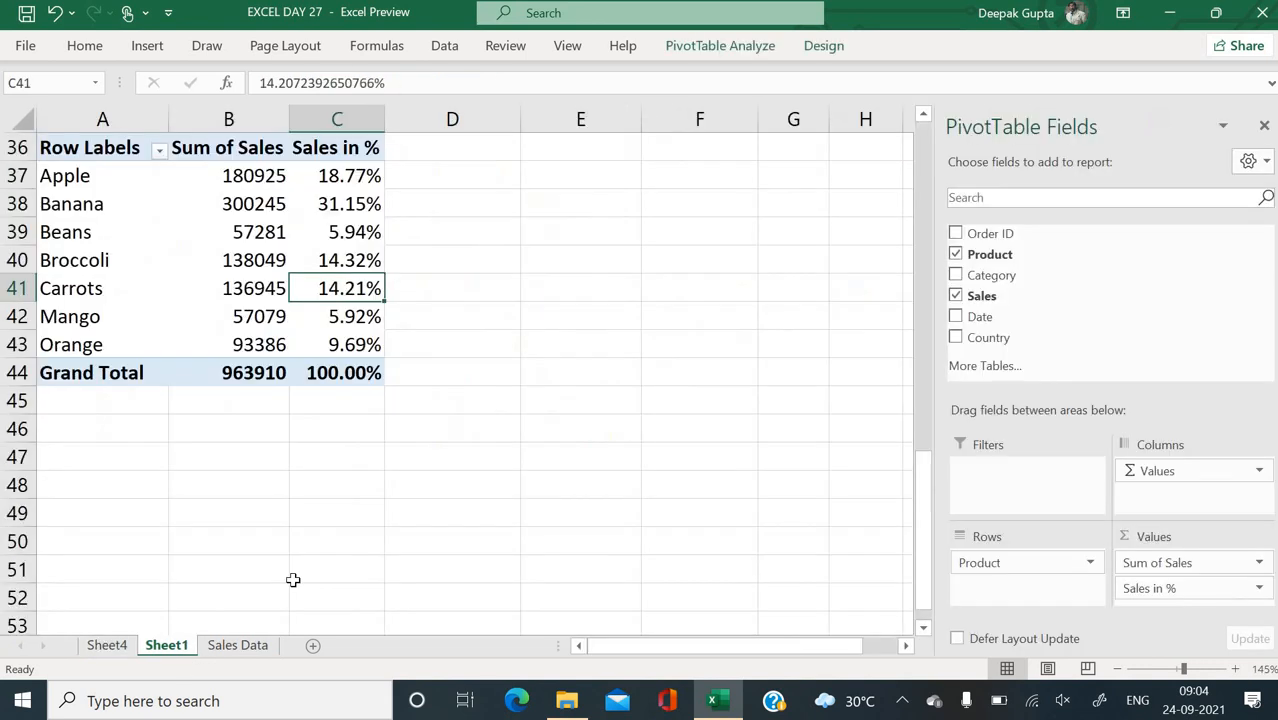
Create a PivotTable from the Sales Data table on the existing worksheet at Sheet1 cell A47
left_click(255, 645)
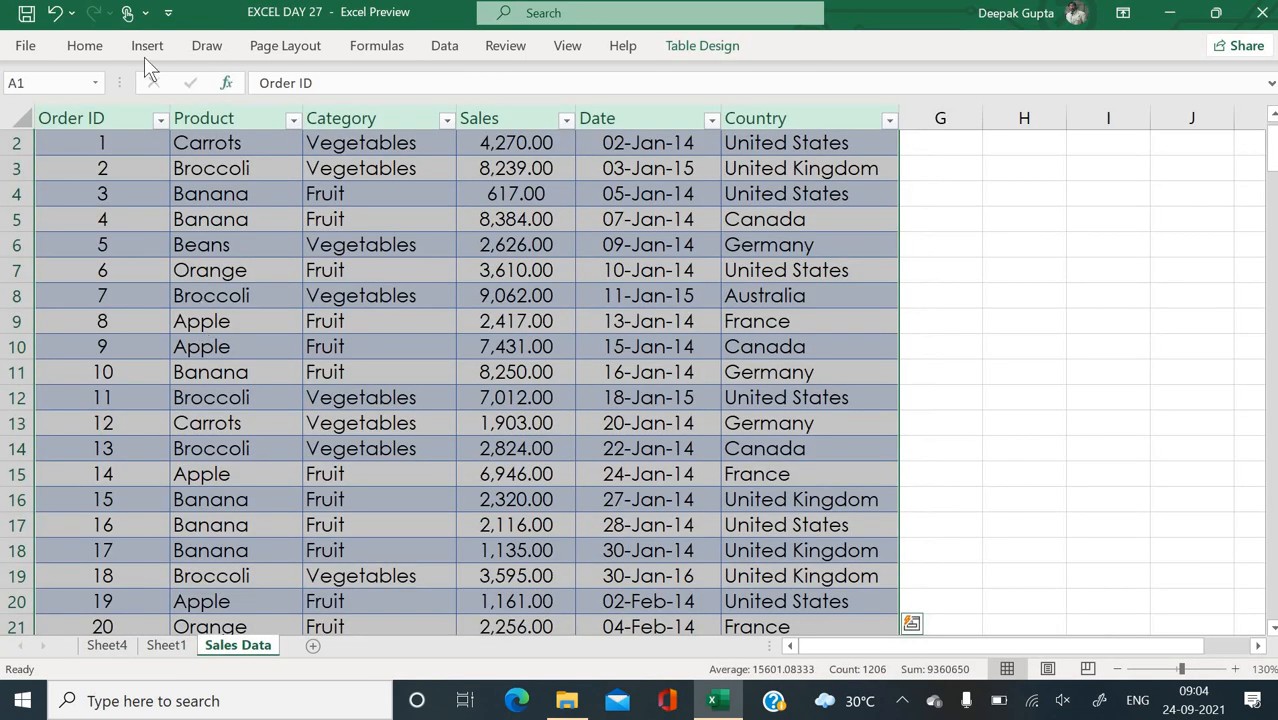
left_click(45, 95)
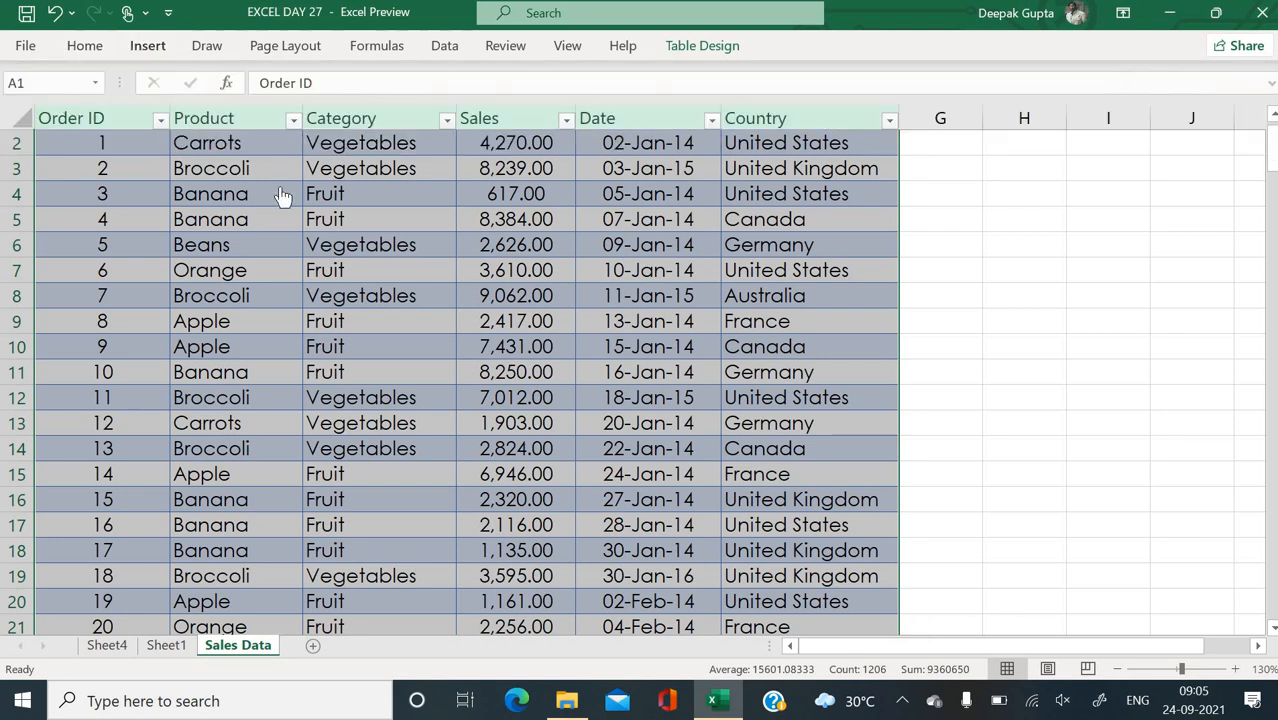
left_click(815, 379)
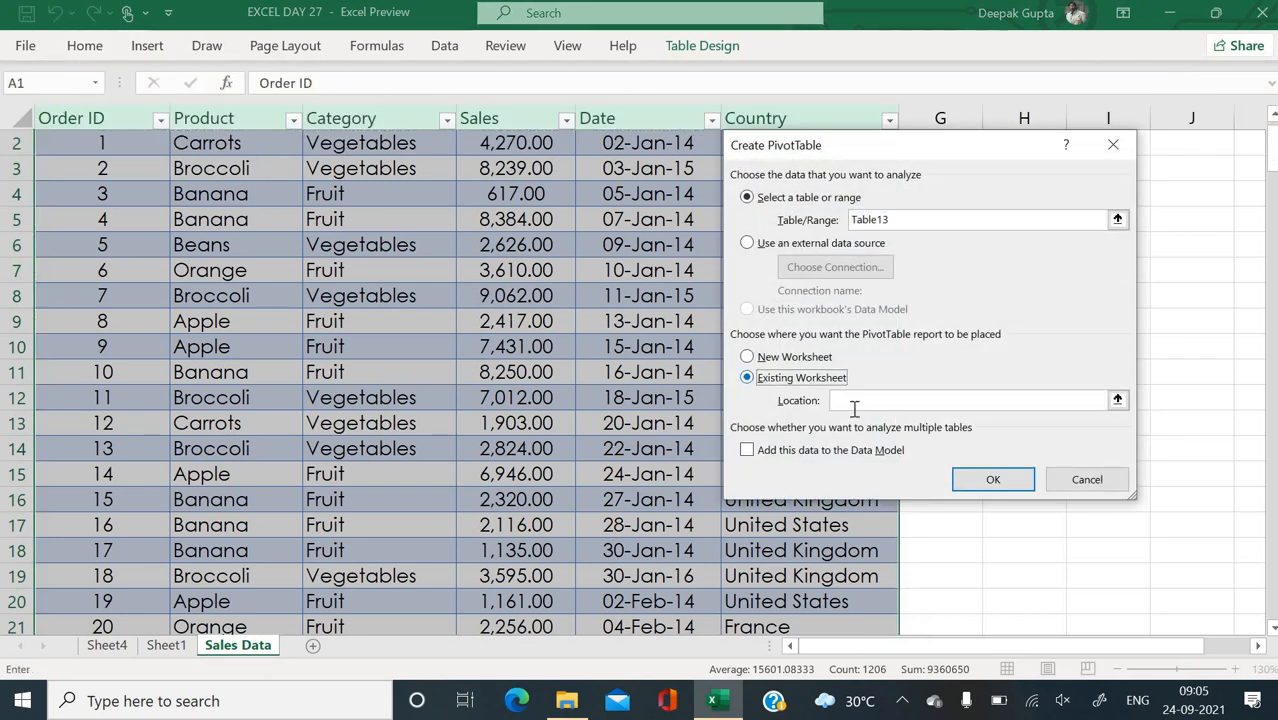
left_click(865, 401)
left_click(800, 358)
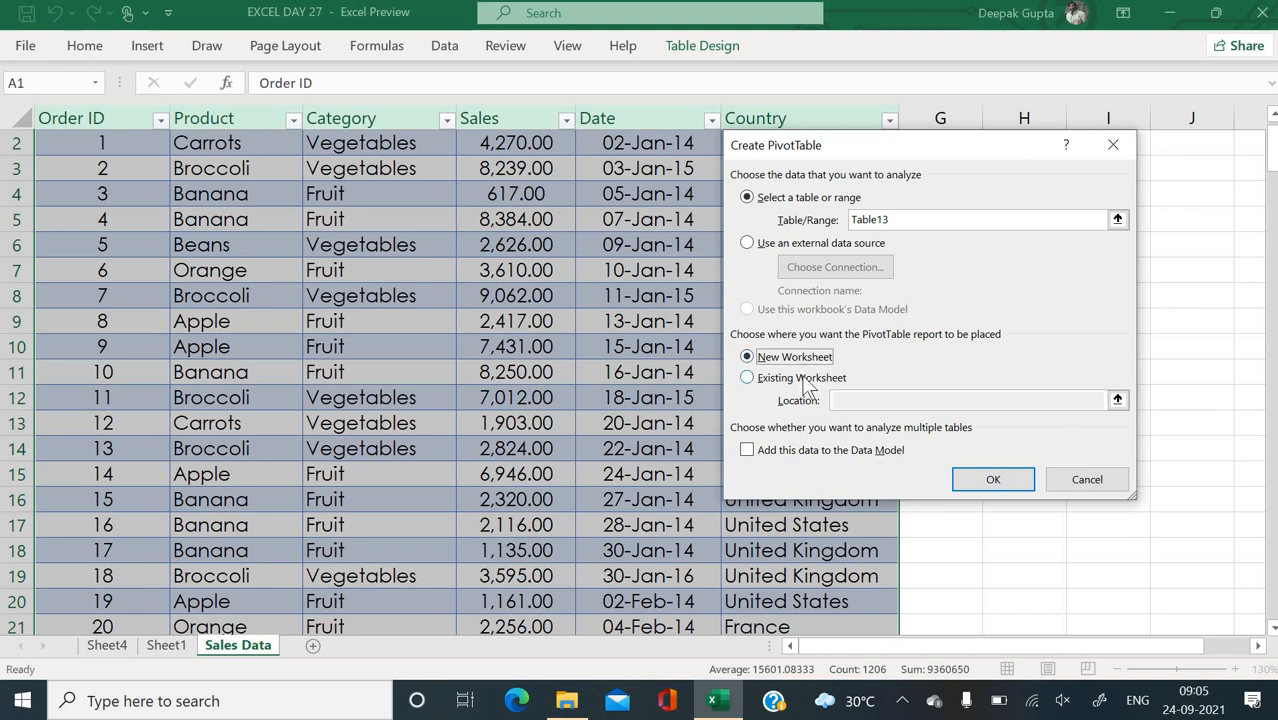
left_click(805, 379)
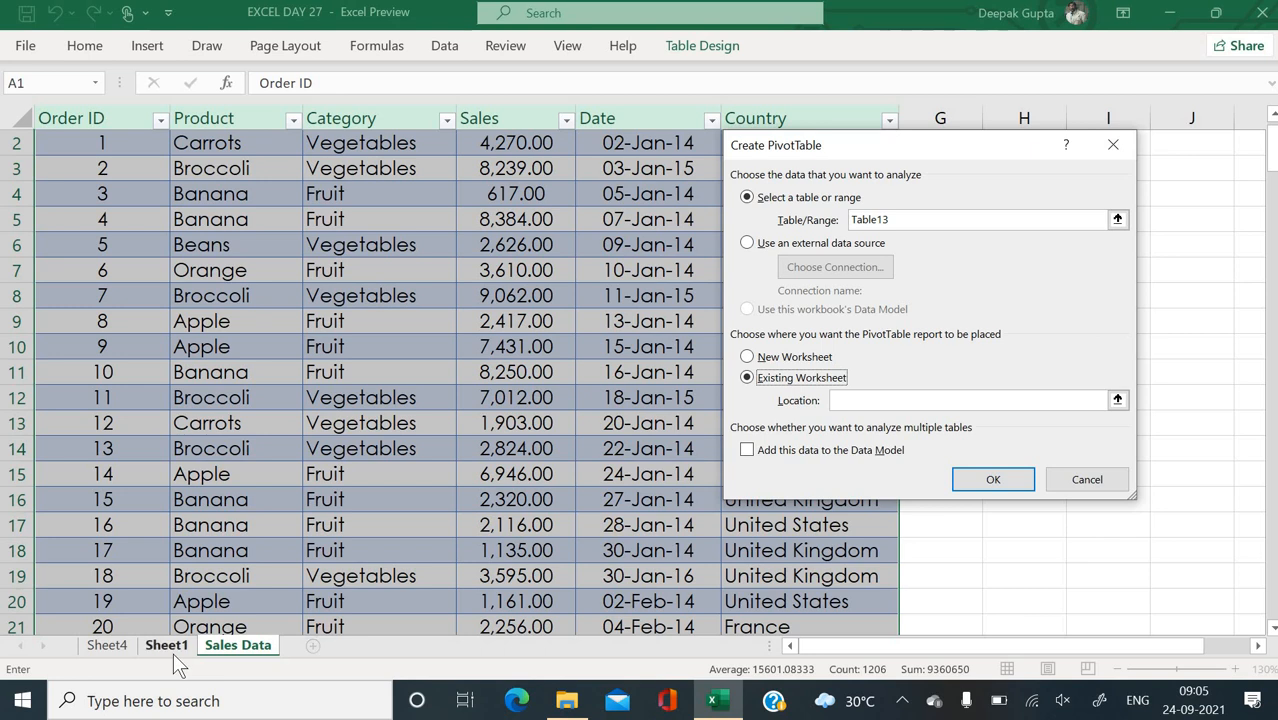
left_click(167, 646)
left_click(105, 449)
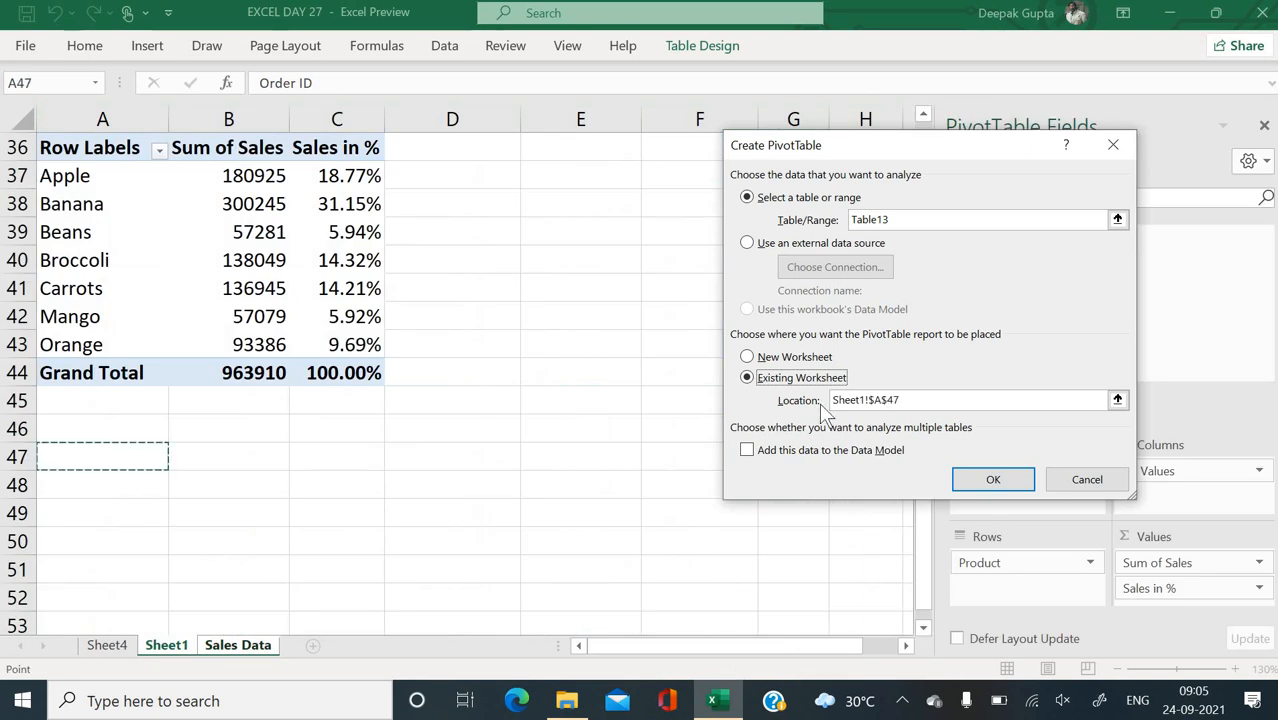
left_click(993, 479)
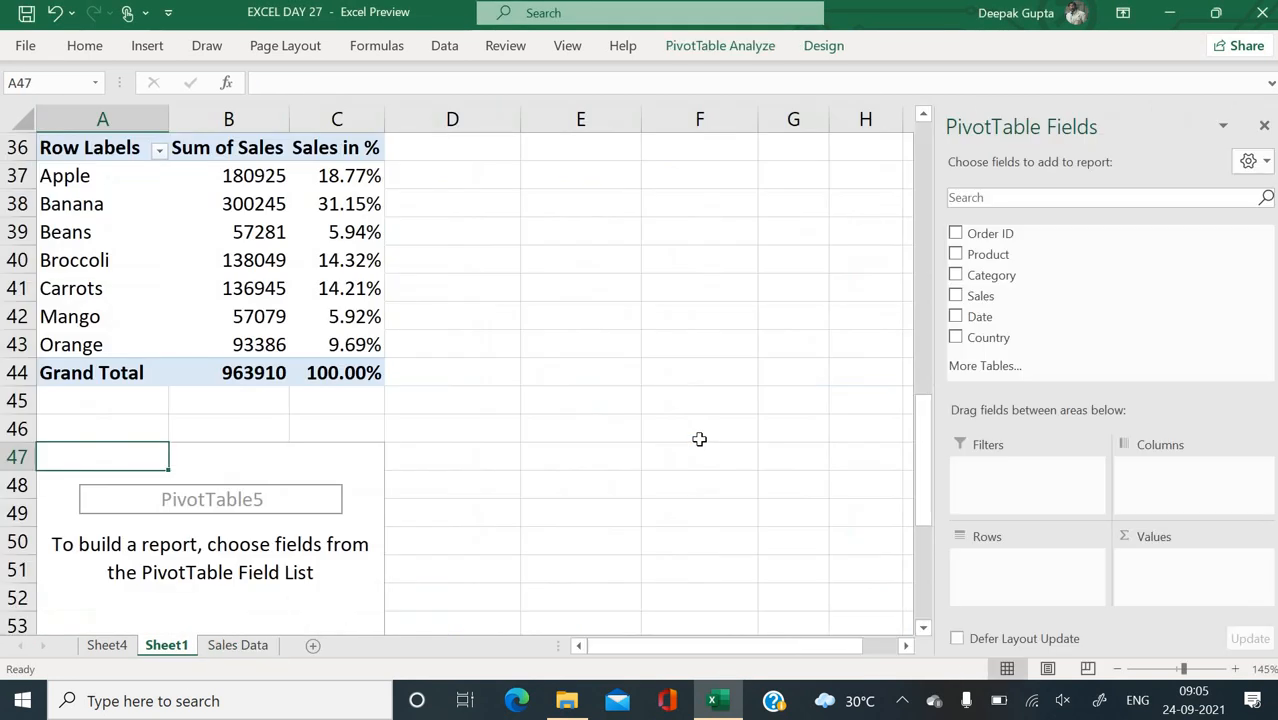
Add Country to the rows and Sales to the values of the new PivotTable at A47
scroll(699, 440, "down", 3)
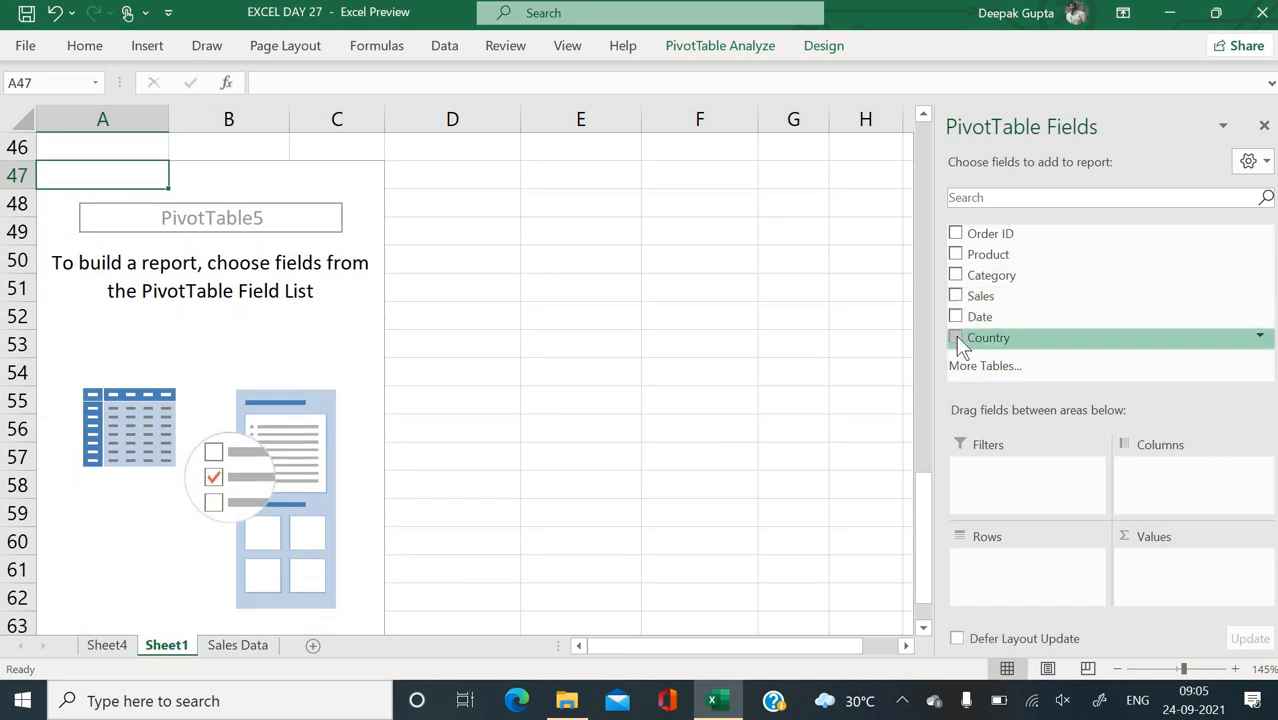
left_click(956, 339)
left_click(956, 298)
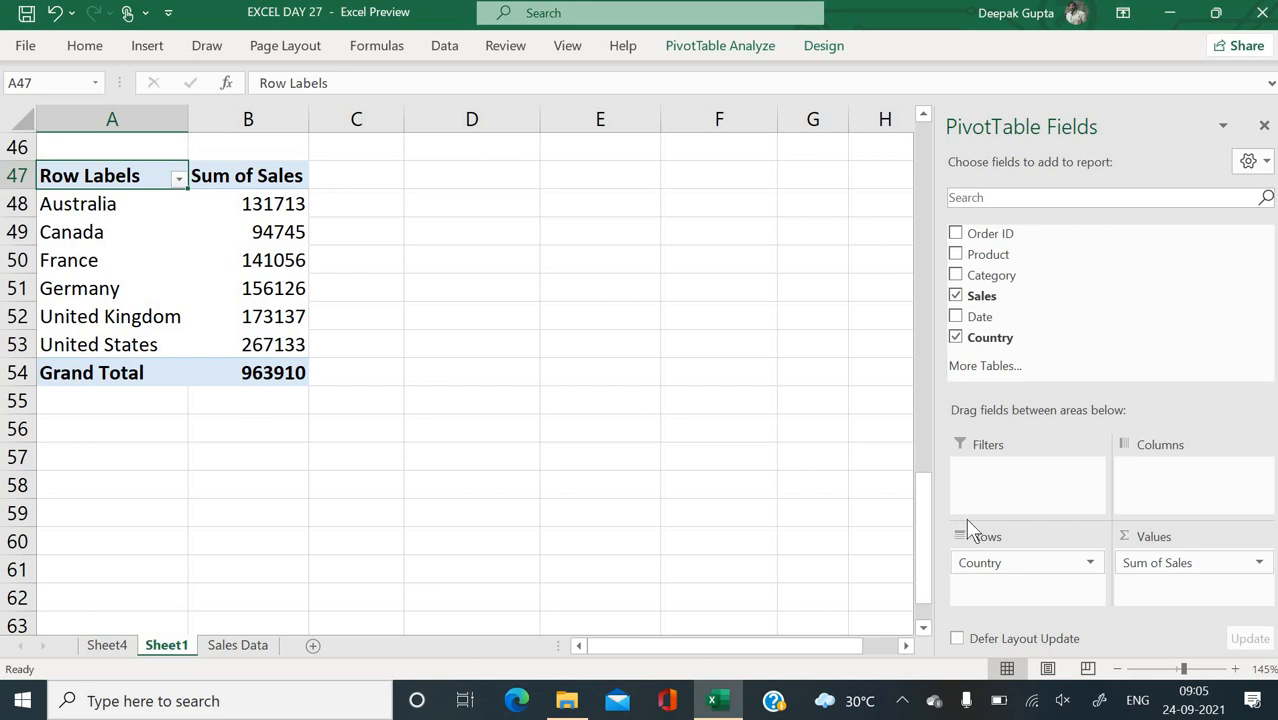
Examine the Show Values As calculations available for the country PivotTable's Sum of Sales, and leave the settings without applying changes
left_click(1260, 563)
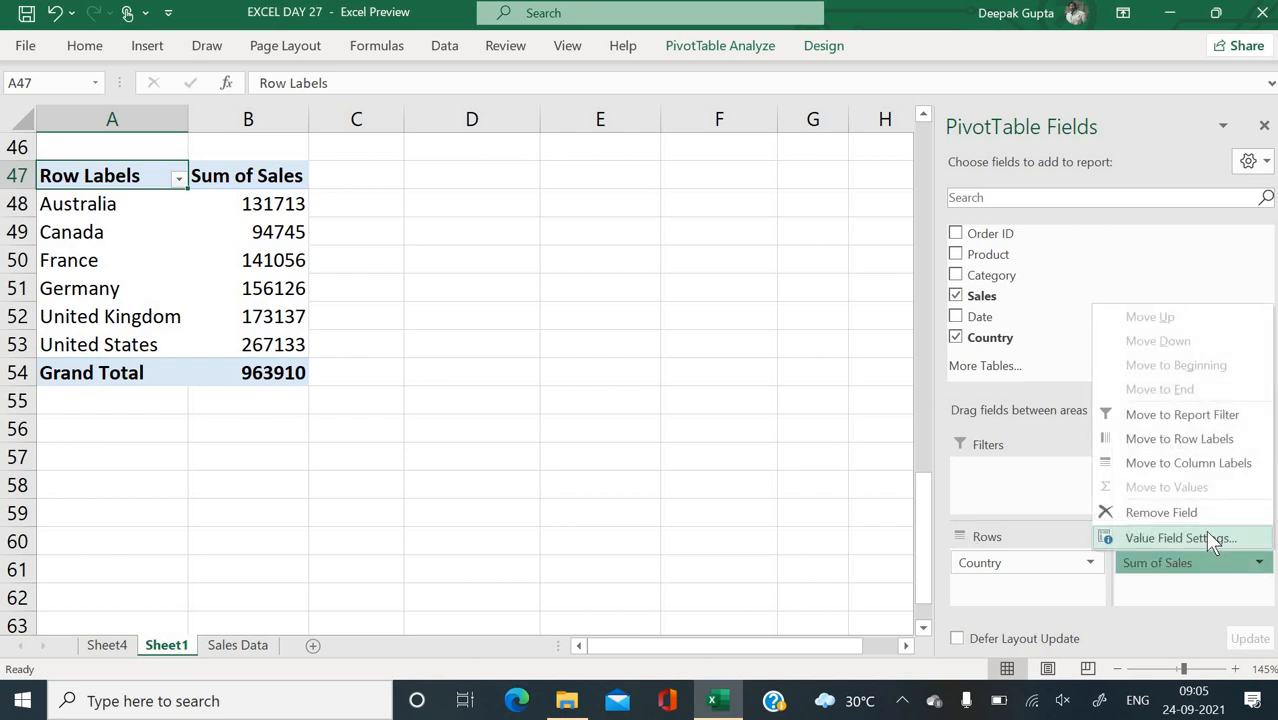
left_click(1206, 539)
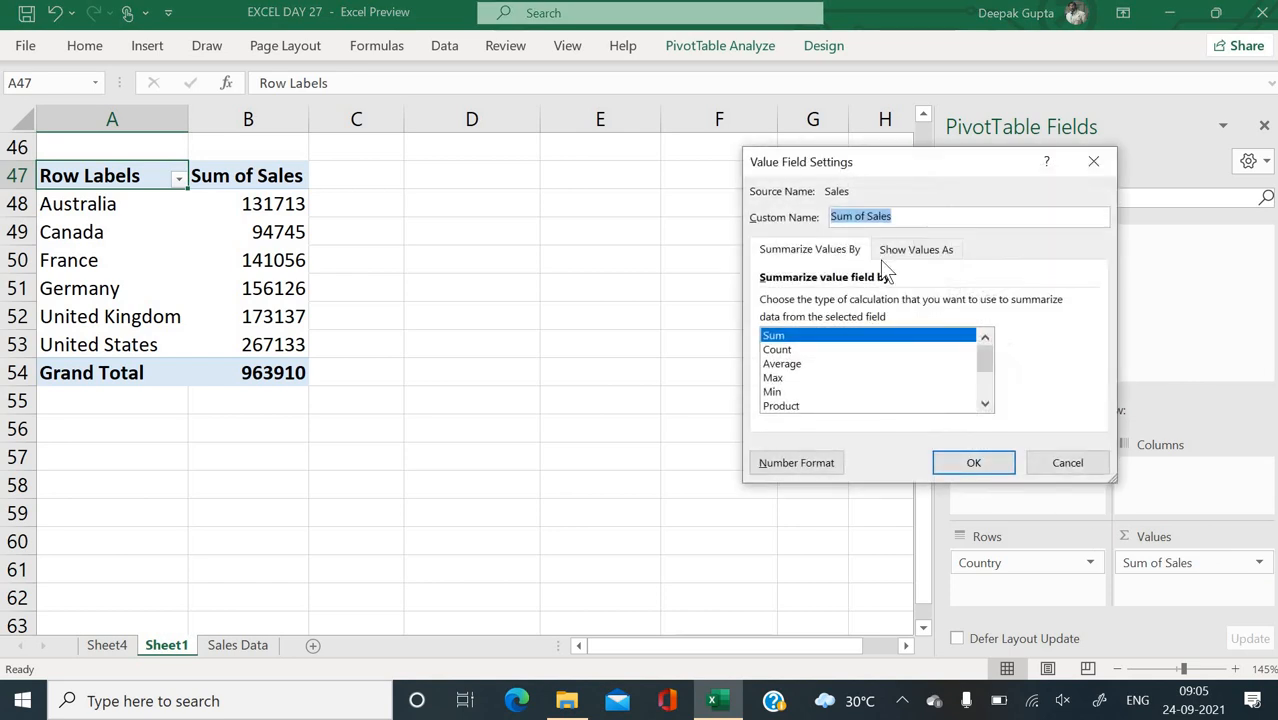
left_click(906, 250)
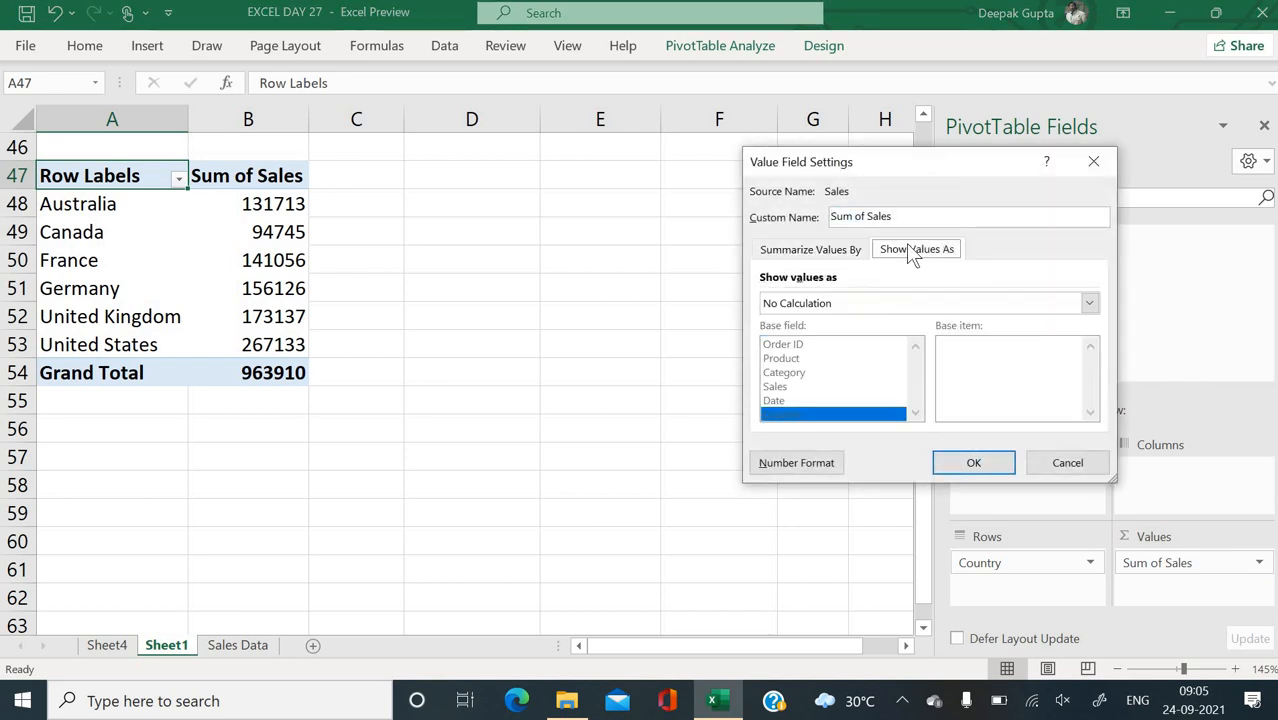
left_click(892, 302)
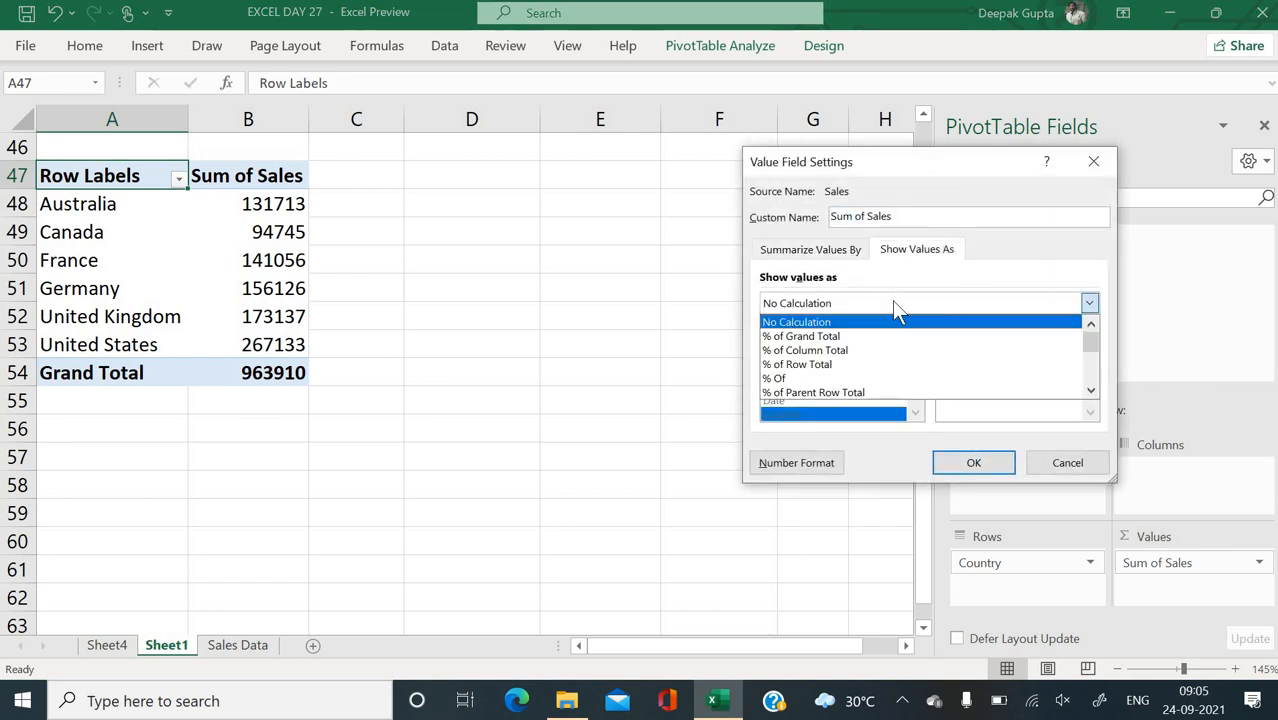
scroll(886, 320, "down", 1)
scroll(884, 317, "down", 2)
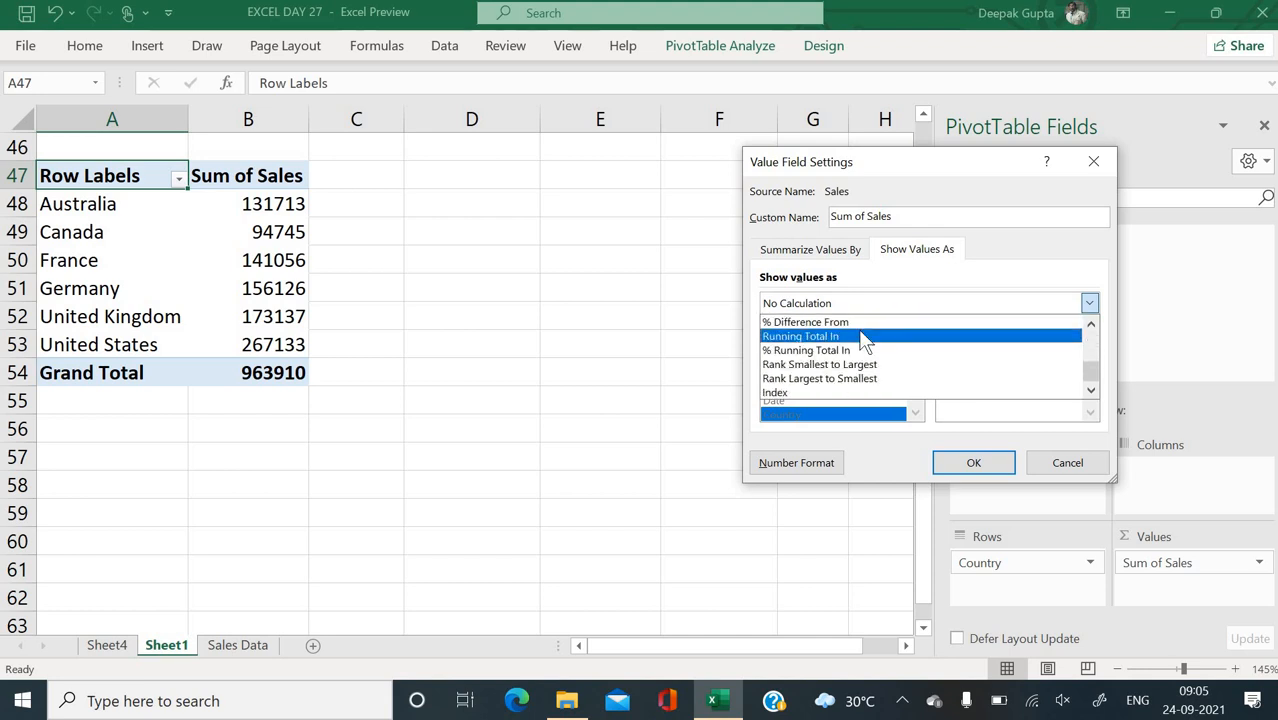
left_click(815, 247)
left_click(815, 247)
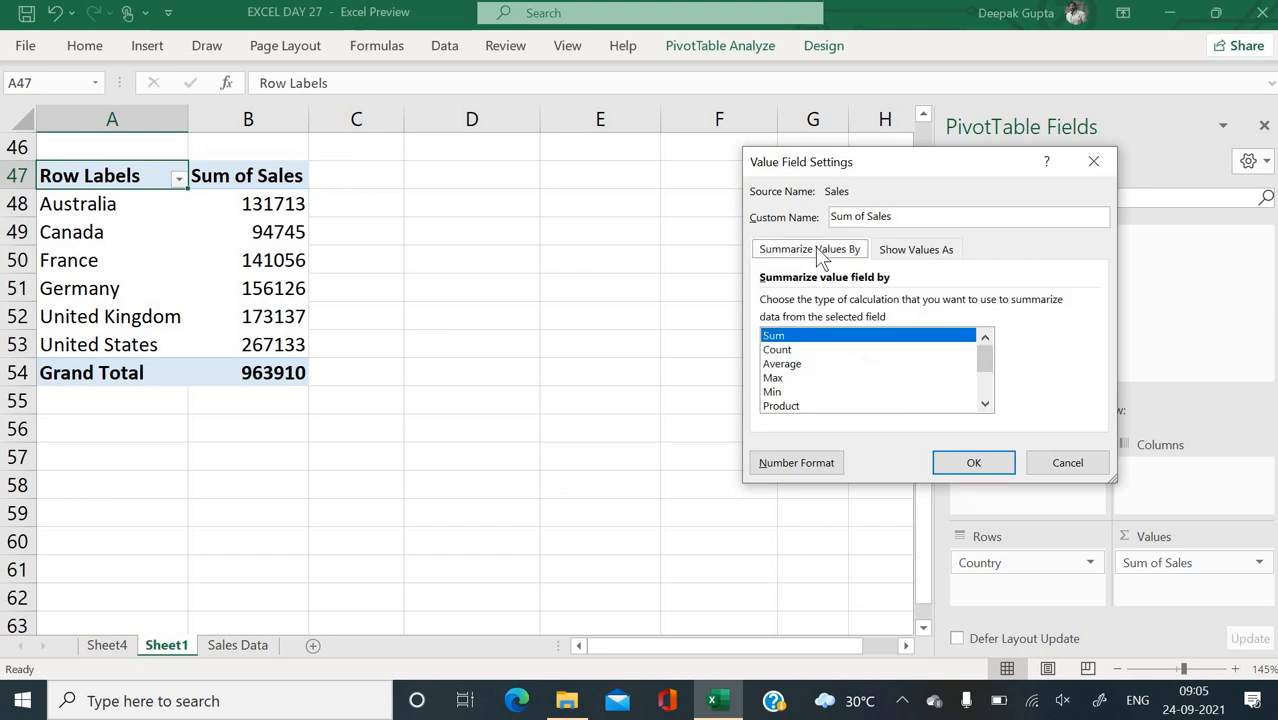
left_click(1101, 466)
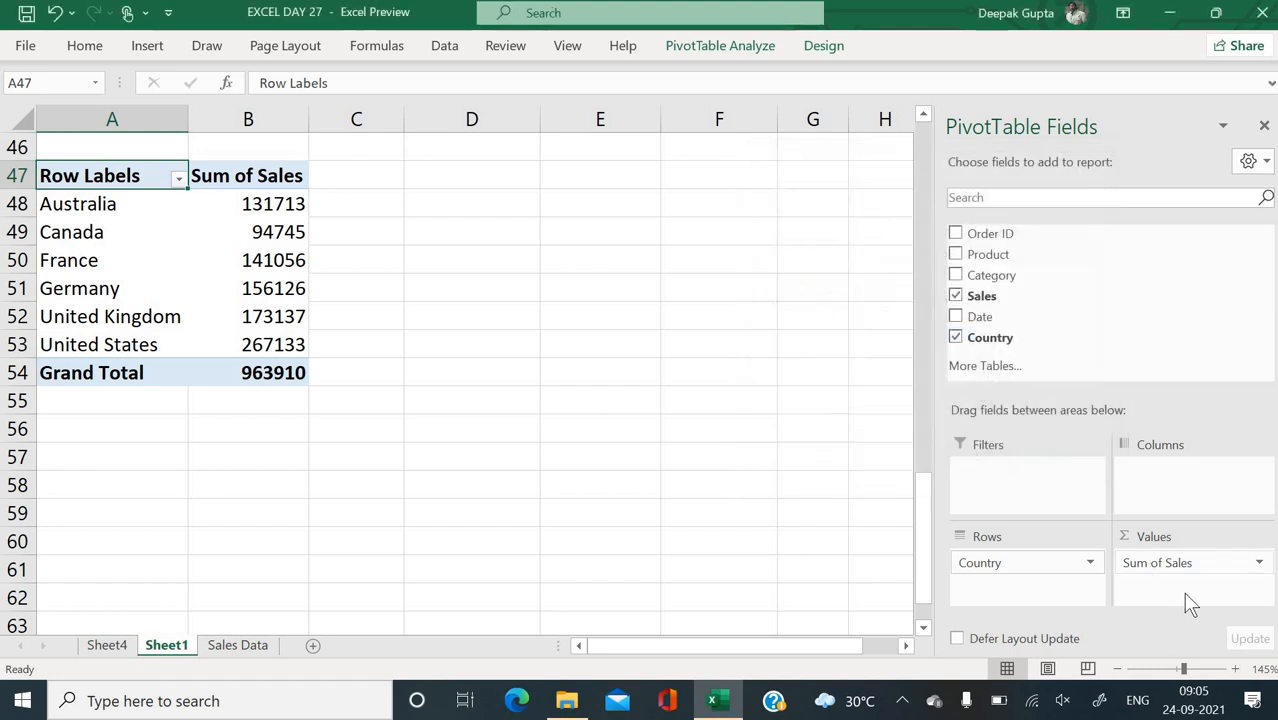
left_click(1260, 564)
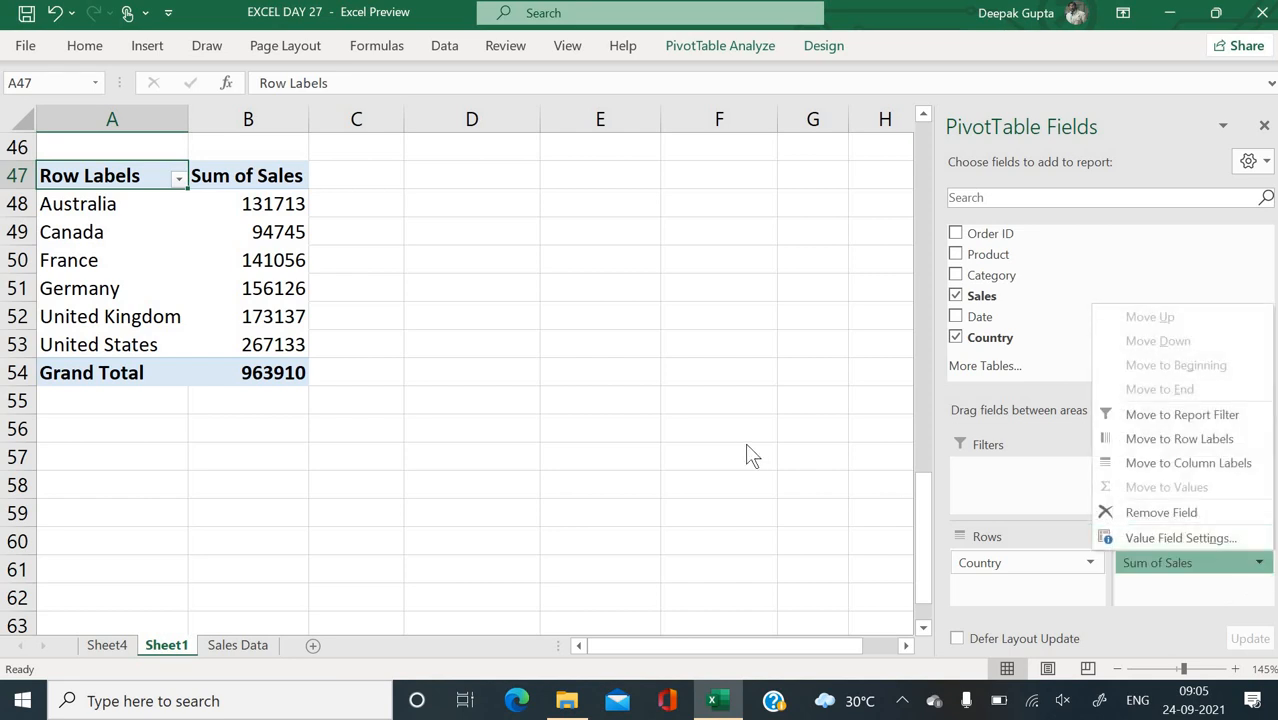
left_click(411, 286)
left_click(258, 176)
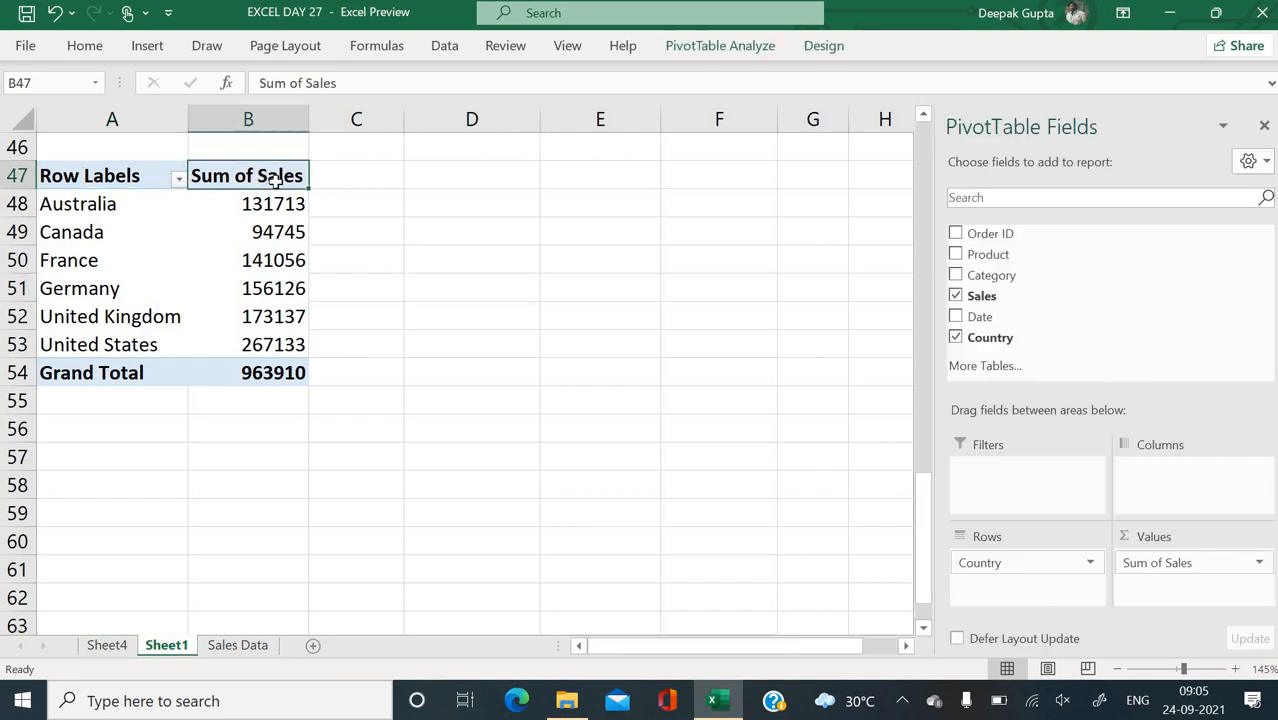
left_click(177, 180)
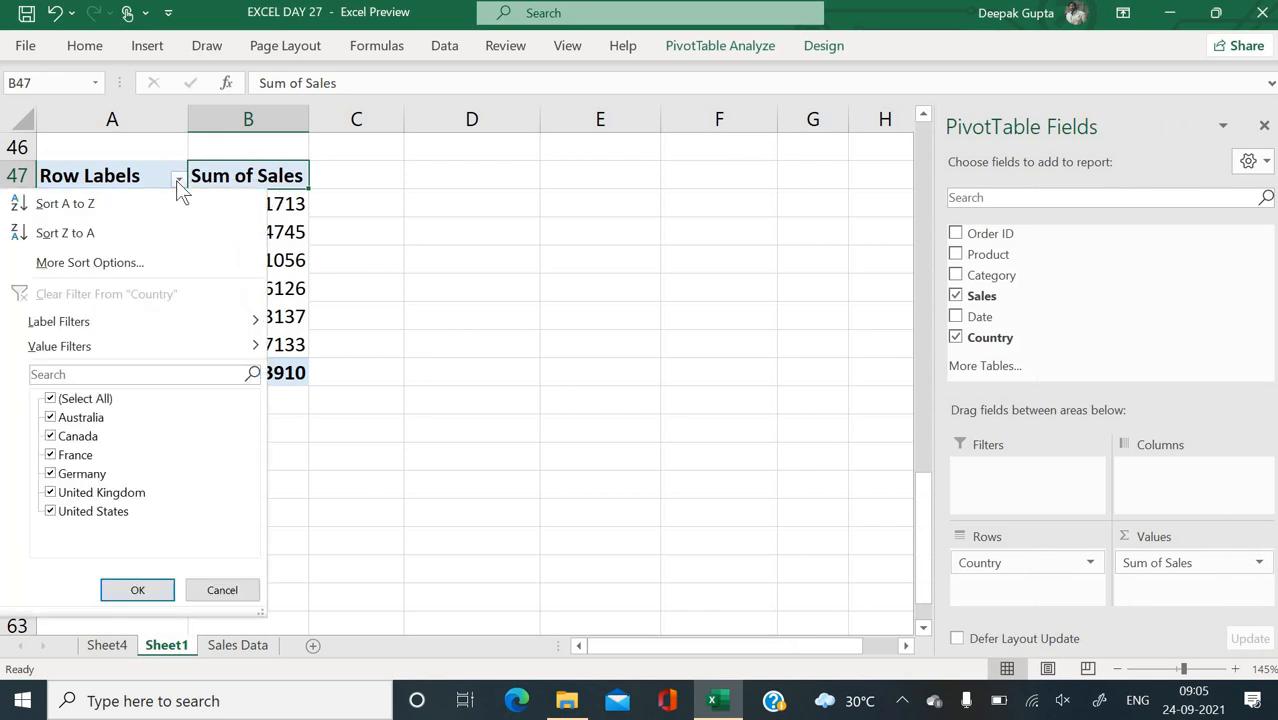
left_click(176, 180)
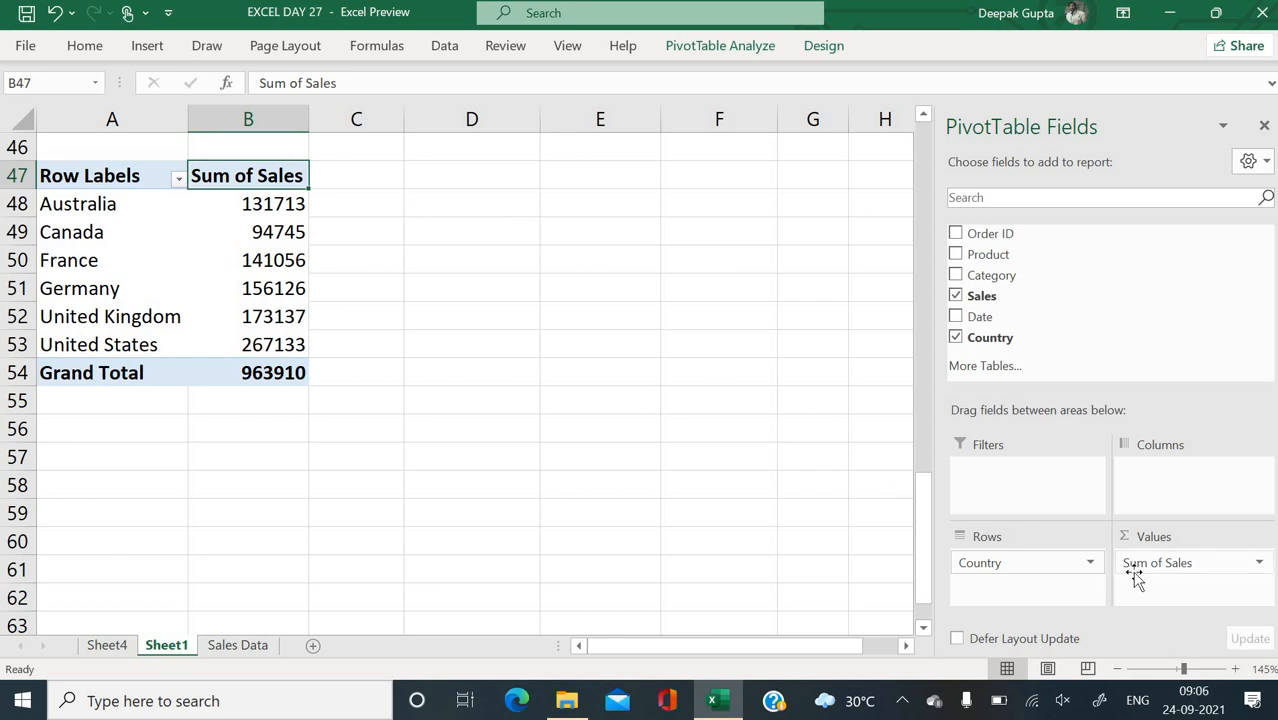
Open the value field settings of the country PivotTable's Sum of Sales and look through the summary functions on offer
left_click(1260, 565)
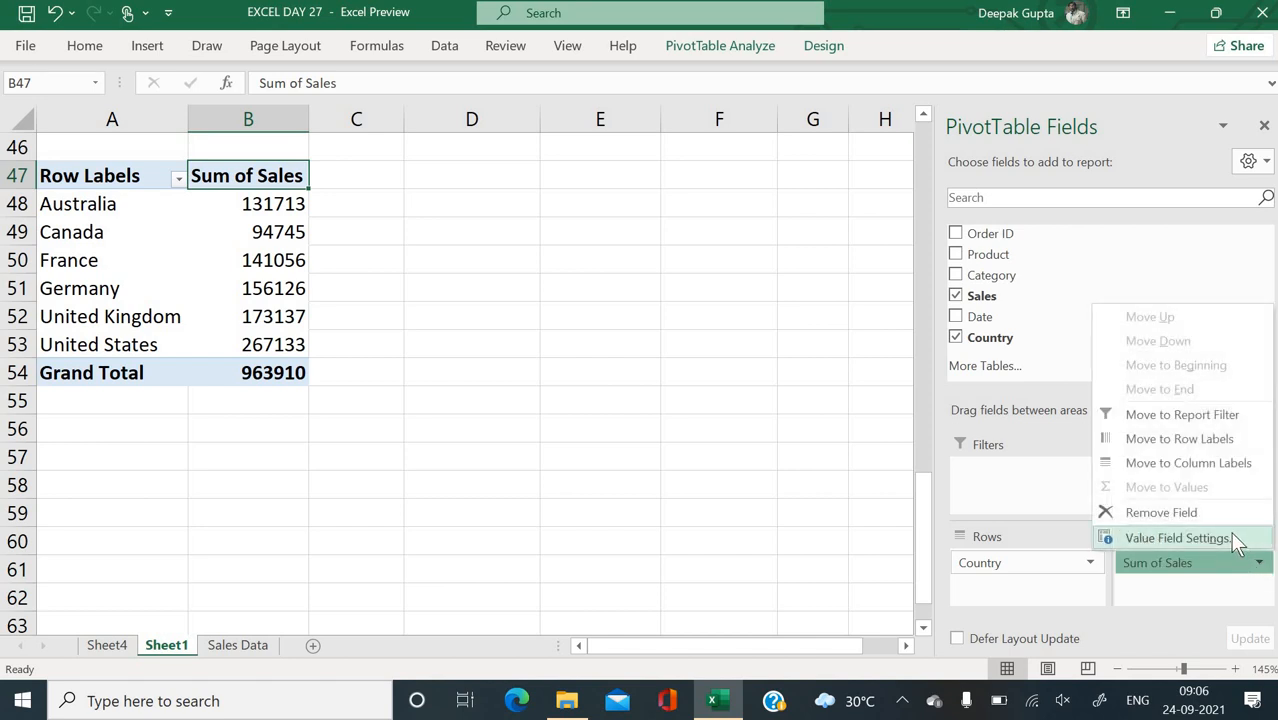
left_click(1232, 538)
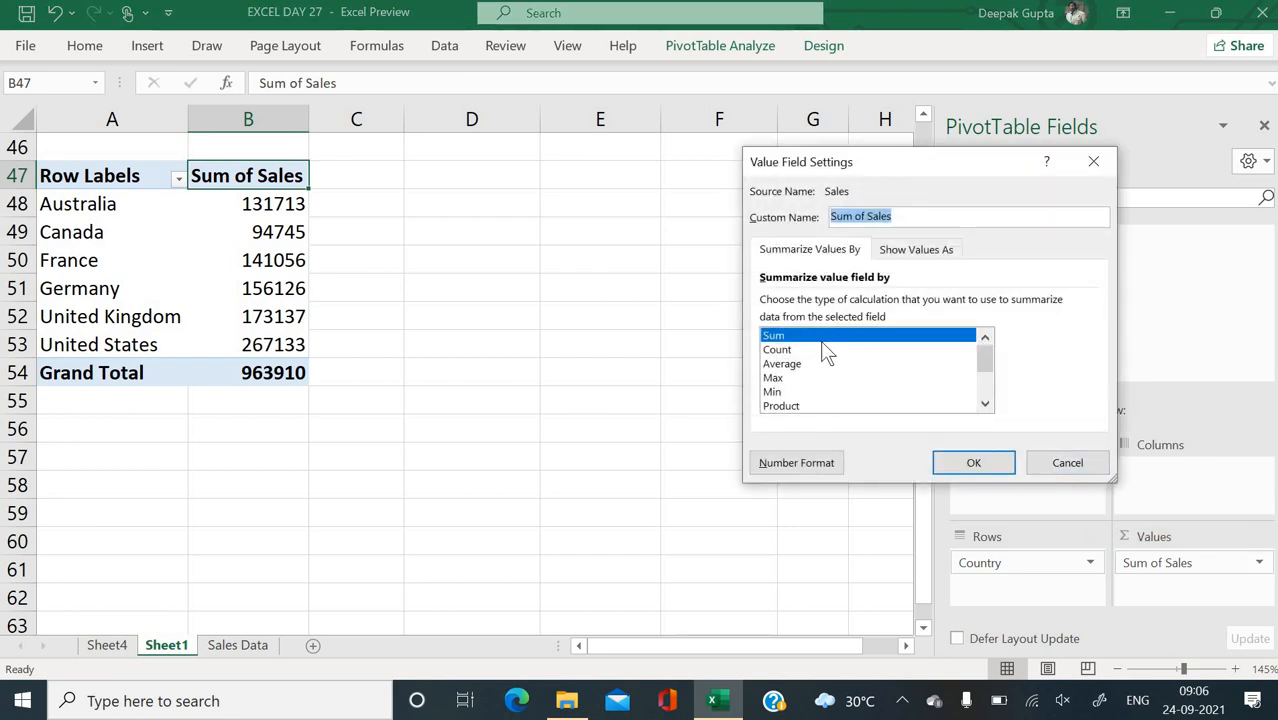
left_click(985, 405)
left_click(985, 405)
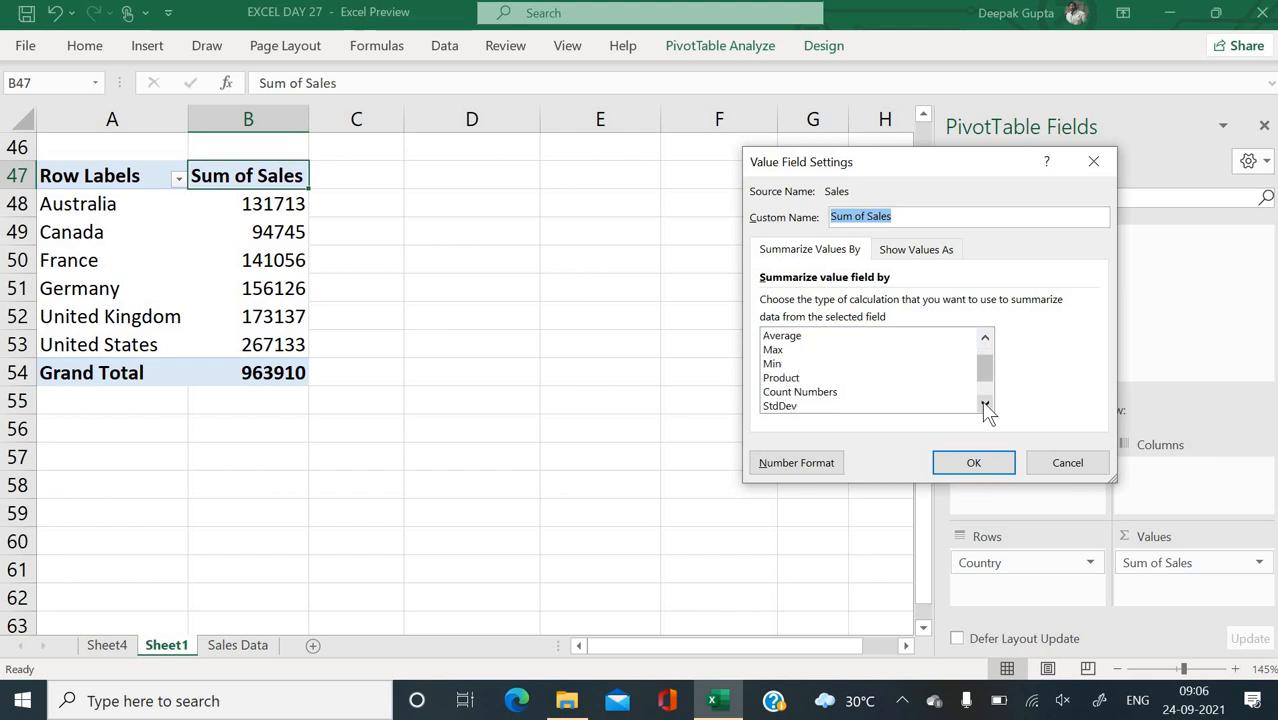
left_click(985, 405)
left_click(985, 405)
left_click(985, 405)
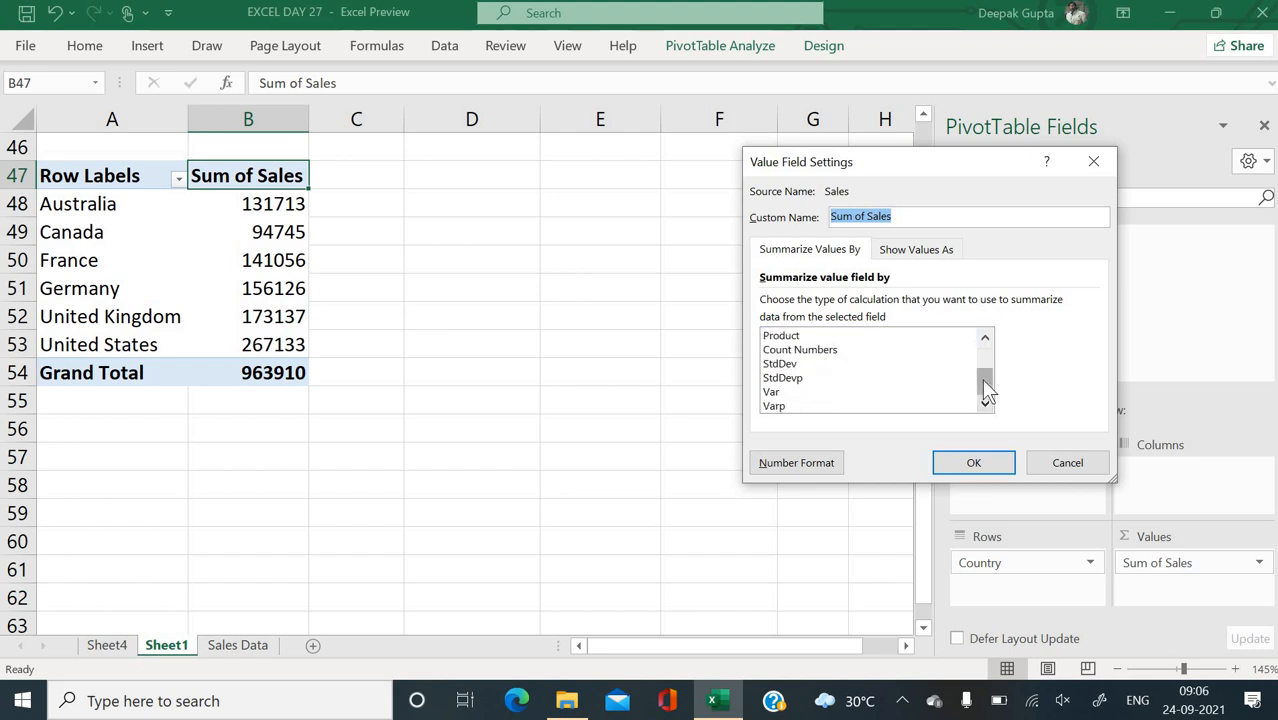
left_click_drag(983, 380, 983, 342)
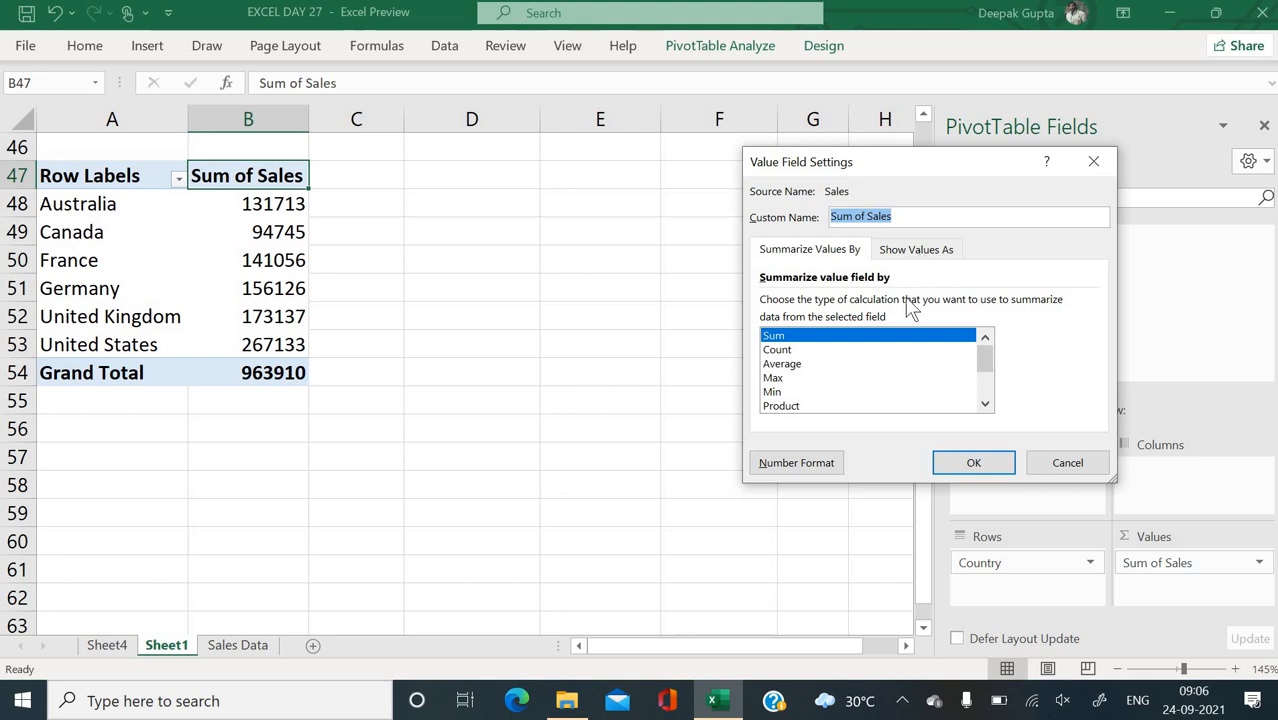
key("Right")
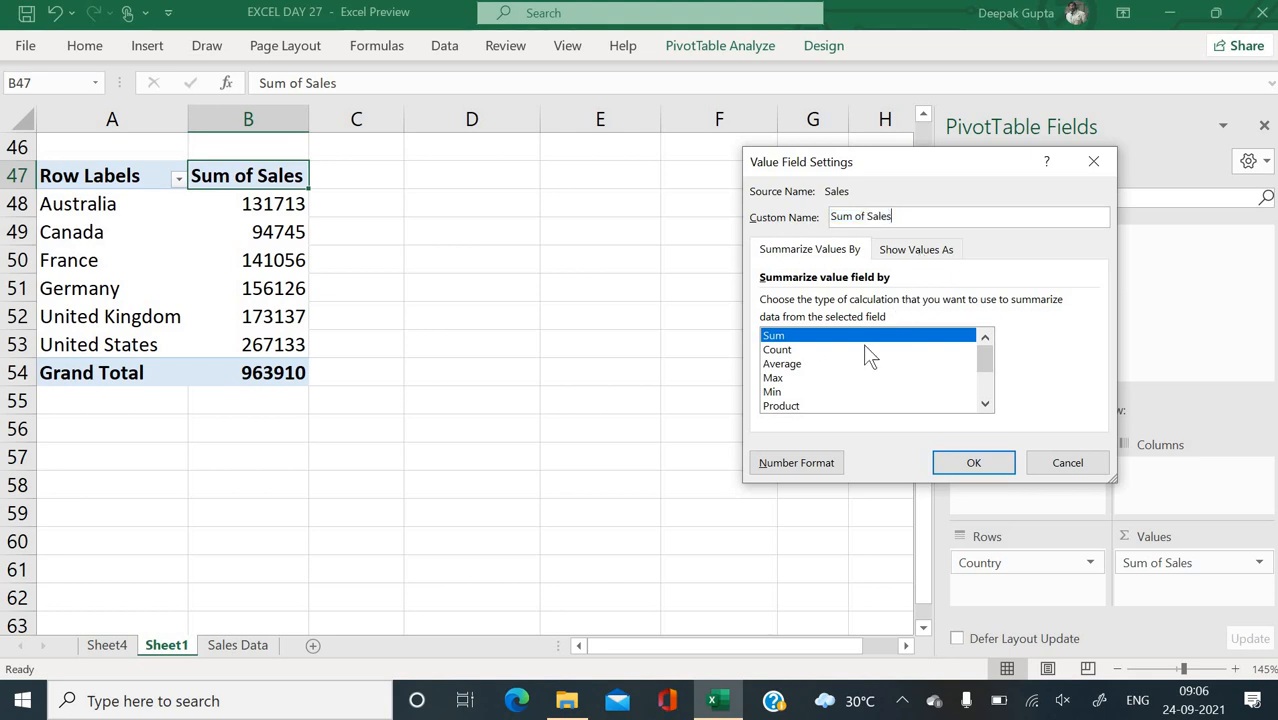
Look through the remaining summary functions and the Show Values As settings for Sum of Sales, and leave without applying changes
left_click(852, 348)
key("Down")
key("Down")
key("Down")
key("Down")
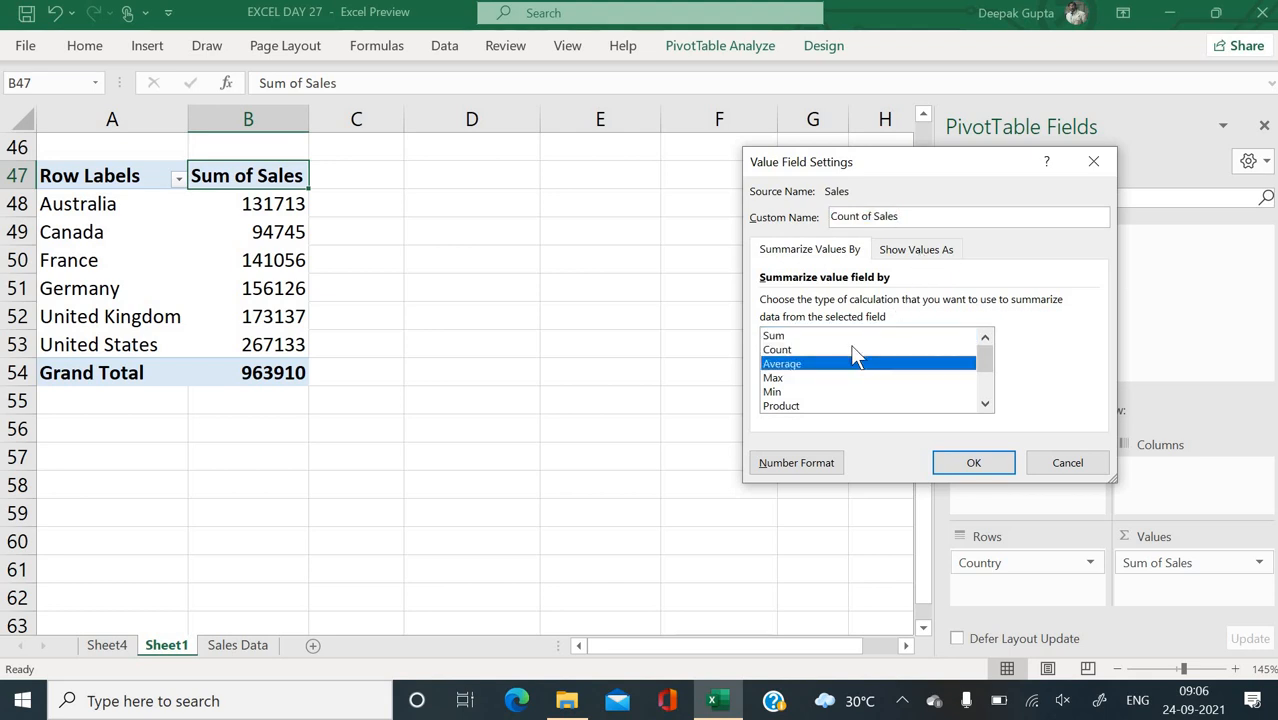
key("Down")
key("Down")
key("Down")
key("Down")
key("Down")
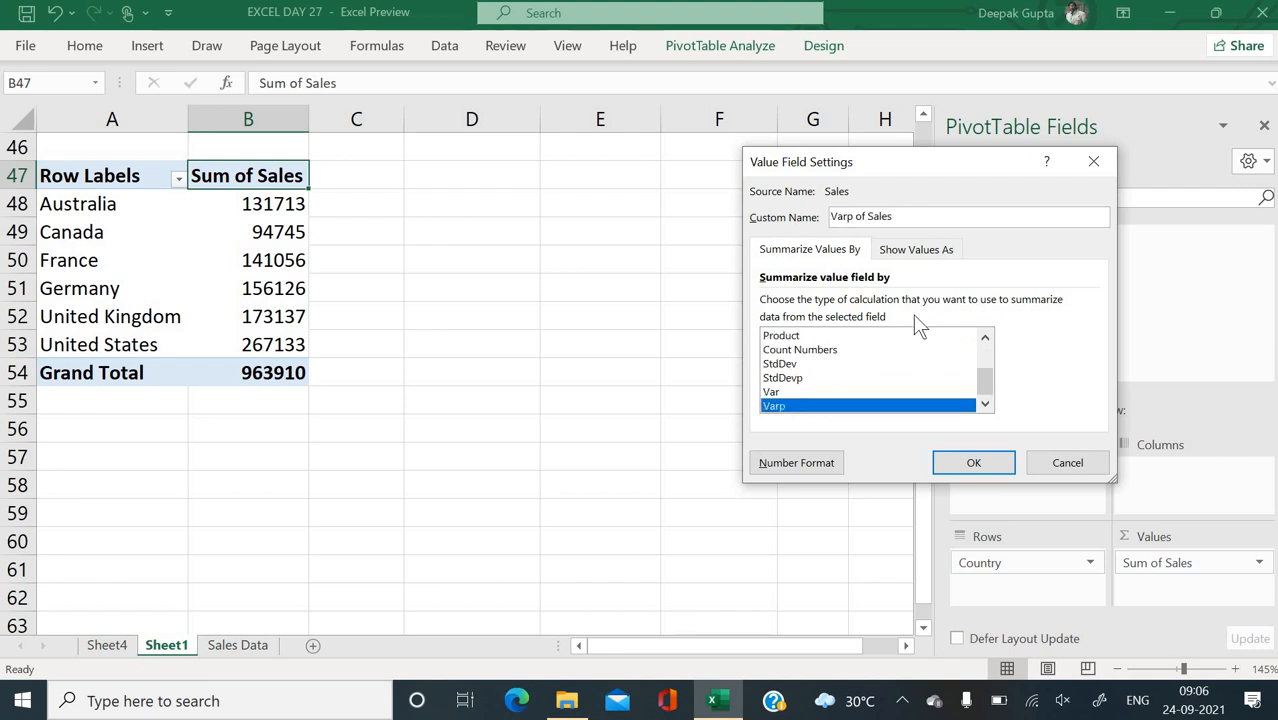
left_click(934, 256)
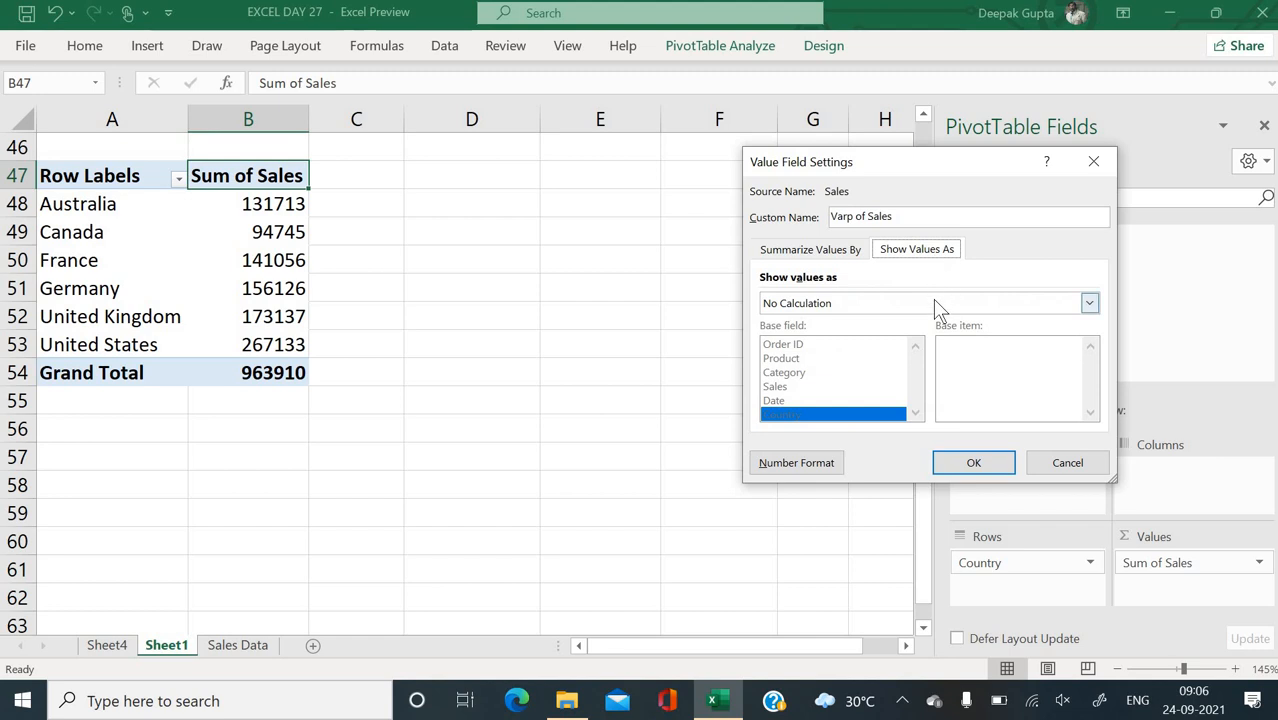
left_click(935, 303)
left_click(933, 299)
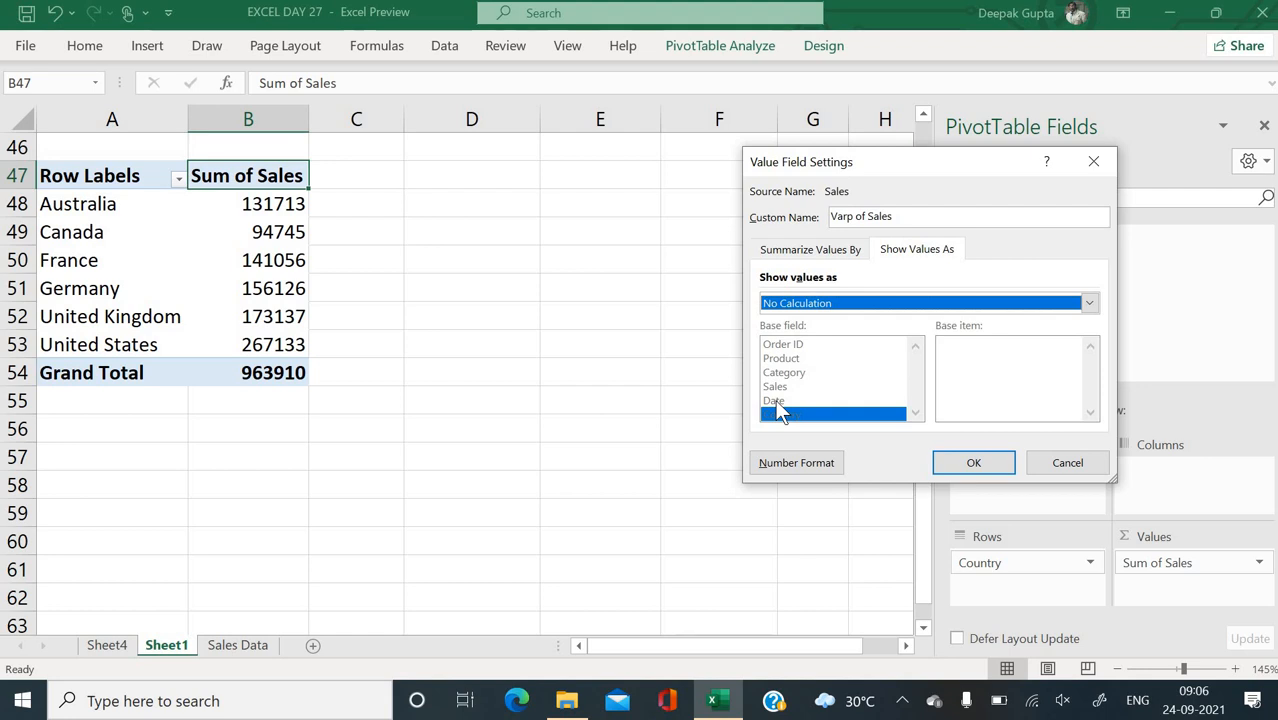
left_click(1051, 464)
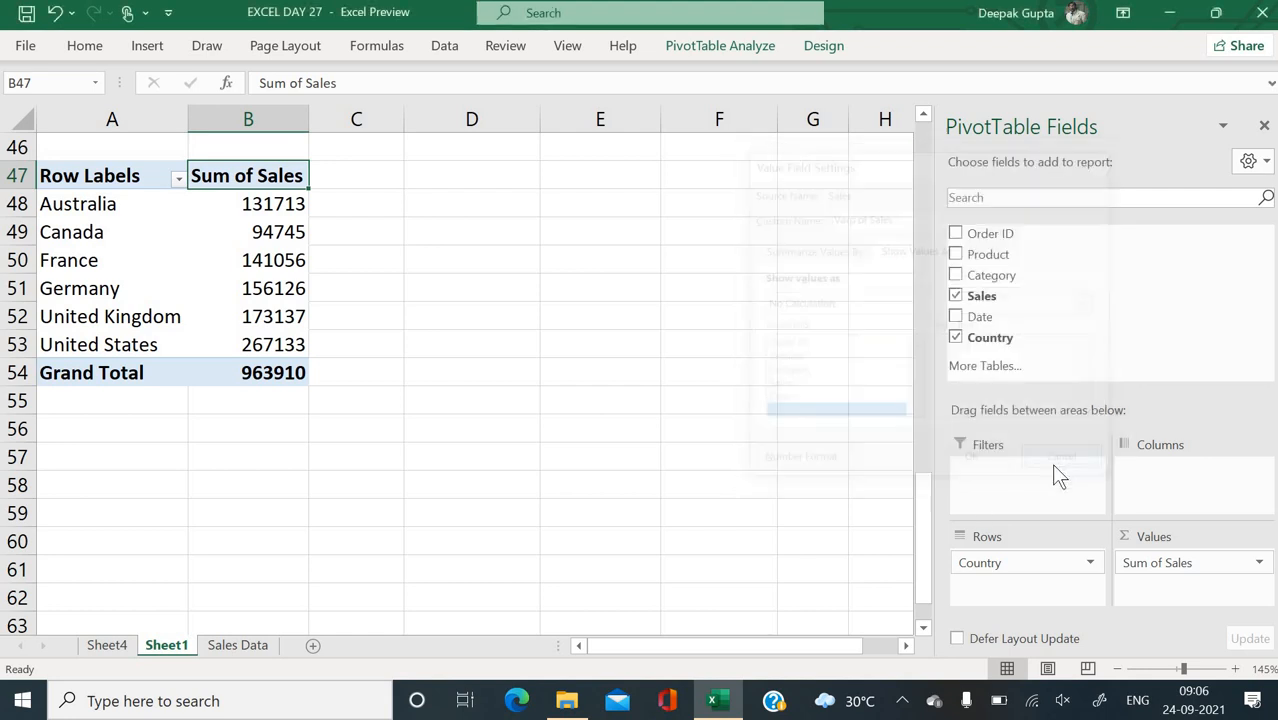
Add the Date field to the rows of the country PivotTable beneath Country
left_click(955, 317)
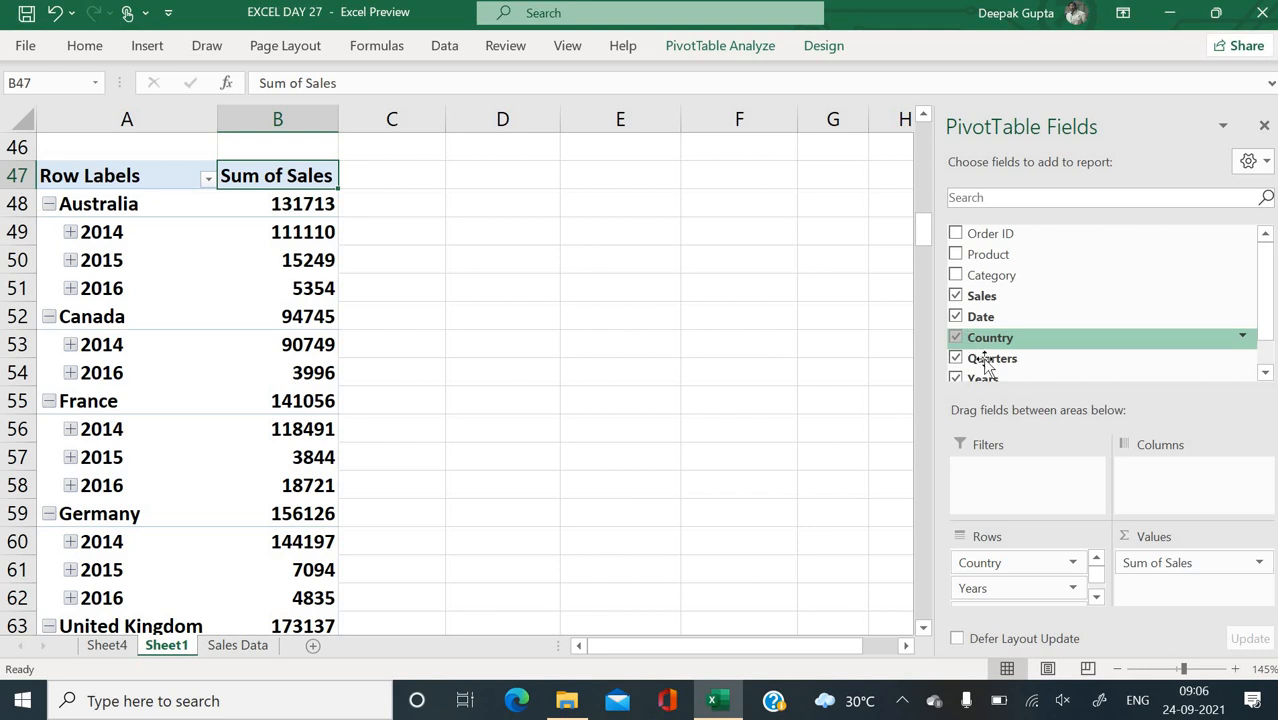
scroll(988, 360, "down", 1)
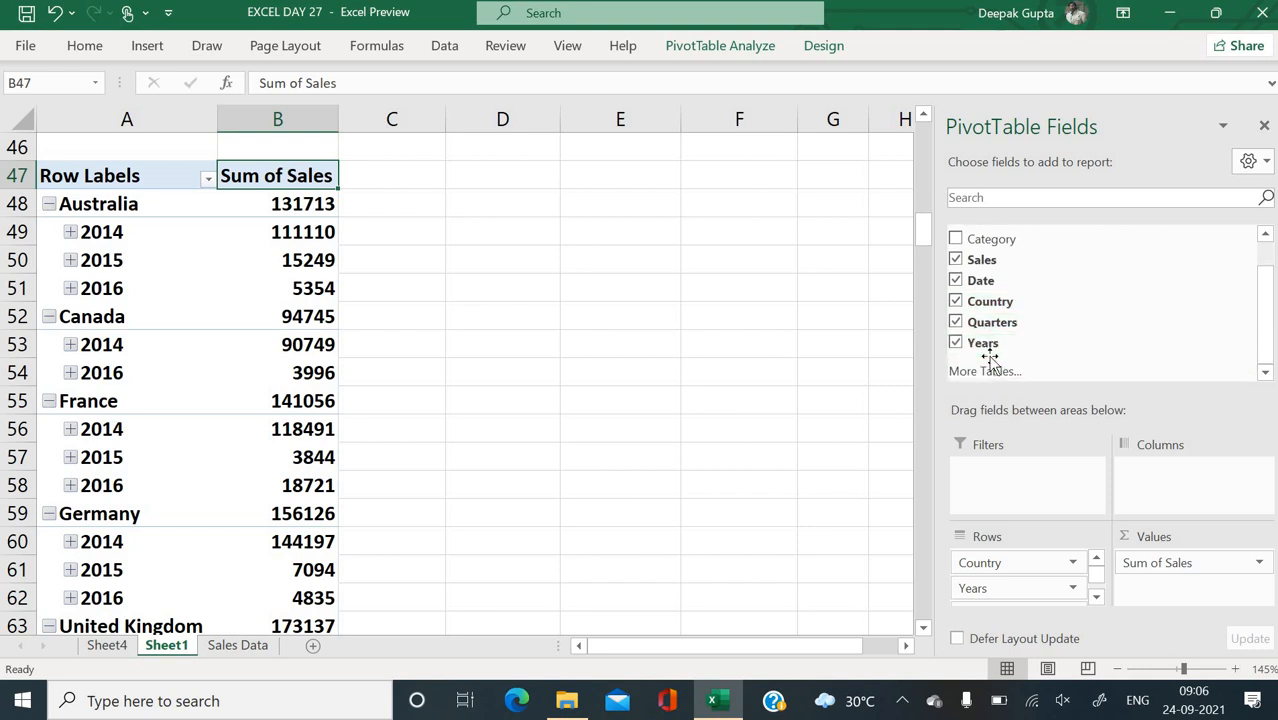
scroll(989, 361, "up", 1)
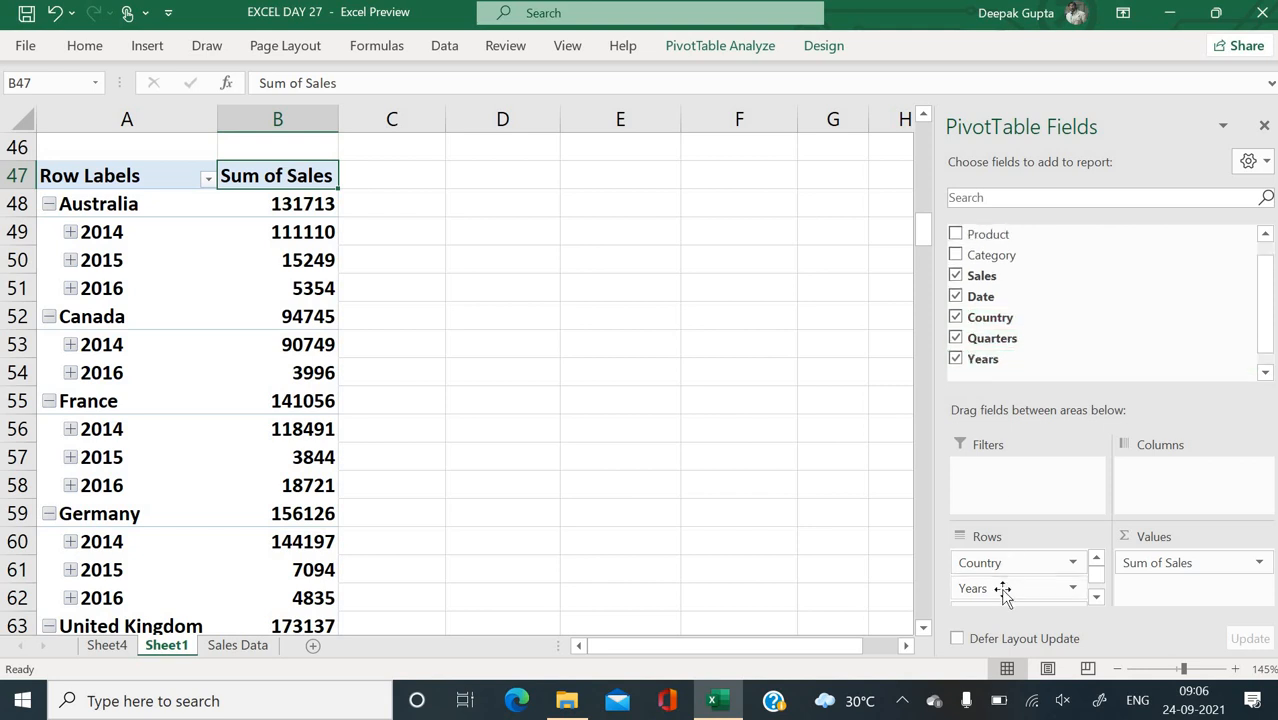
Remove Country, Quarters and Years from the PivotTable and move Date from the rows to the columns
left_click(955, 318)
left_click(955, 338)
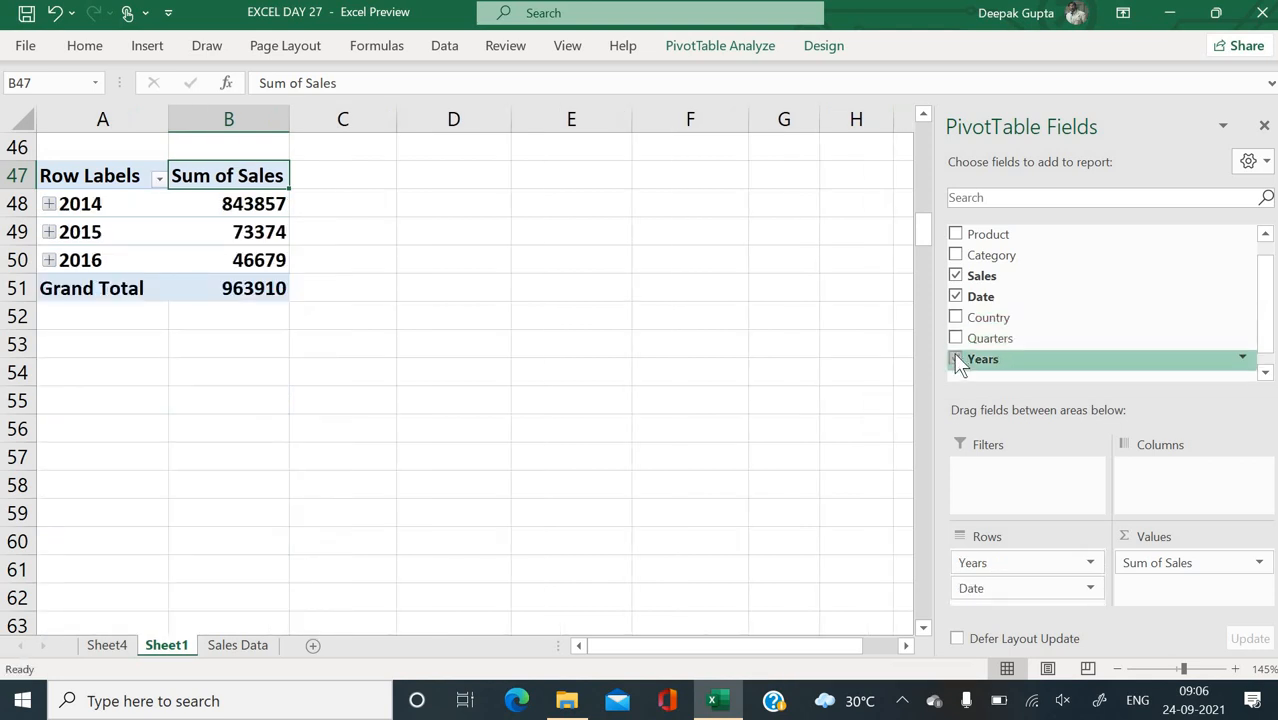
left_click(955, 359)
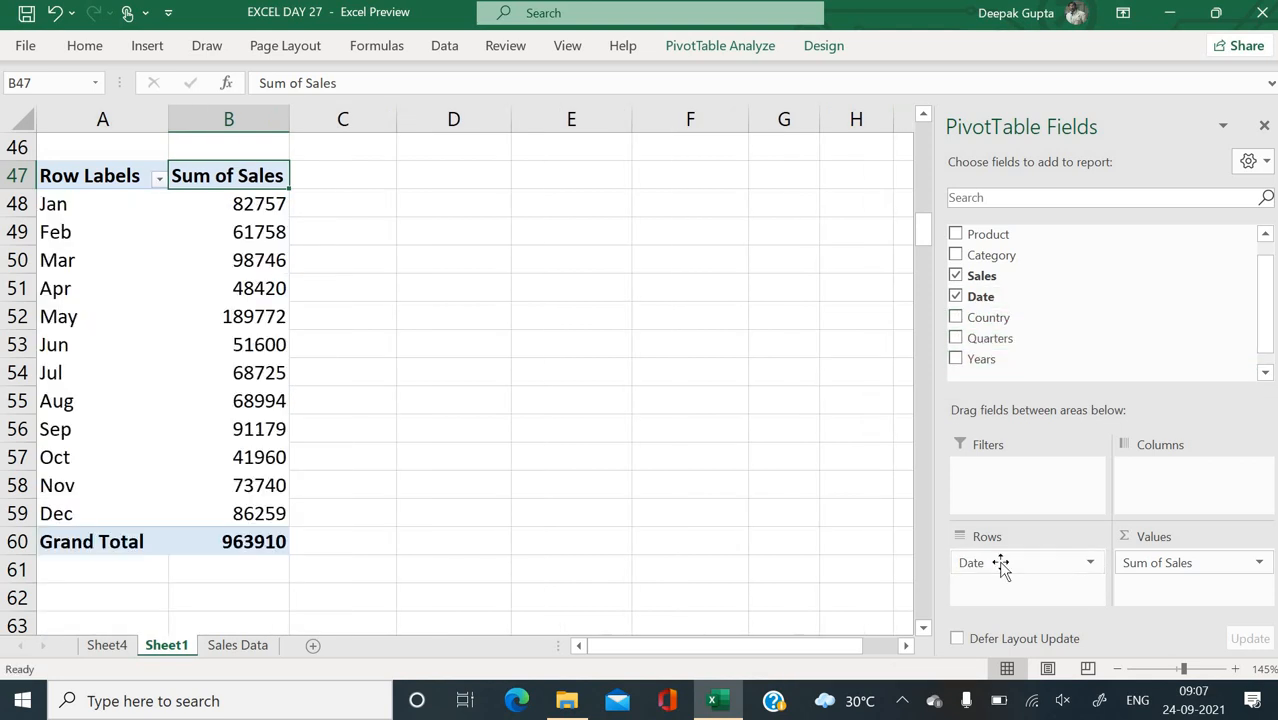
left_click(1000, 563)
left_click_drag(1000, 563, 1147, 474)
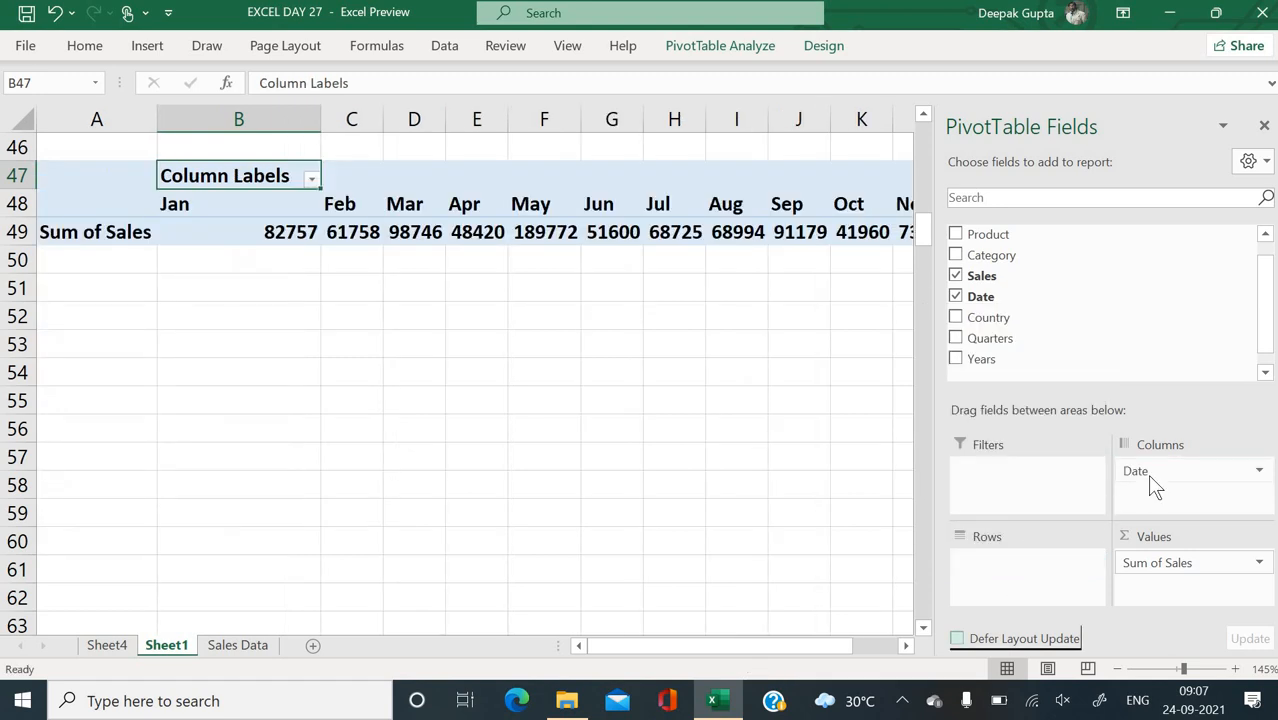
Add Category to the PivotTable rows and check the required report against the list on Sheet4
left_click(956, 256)
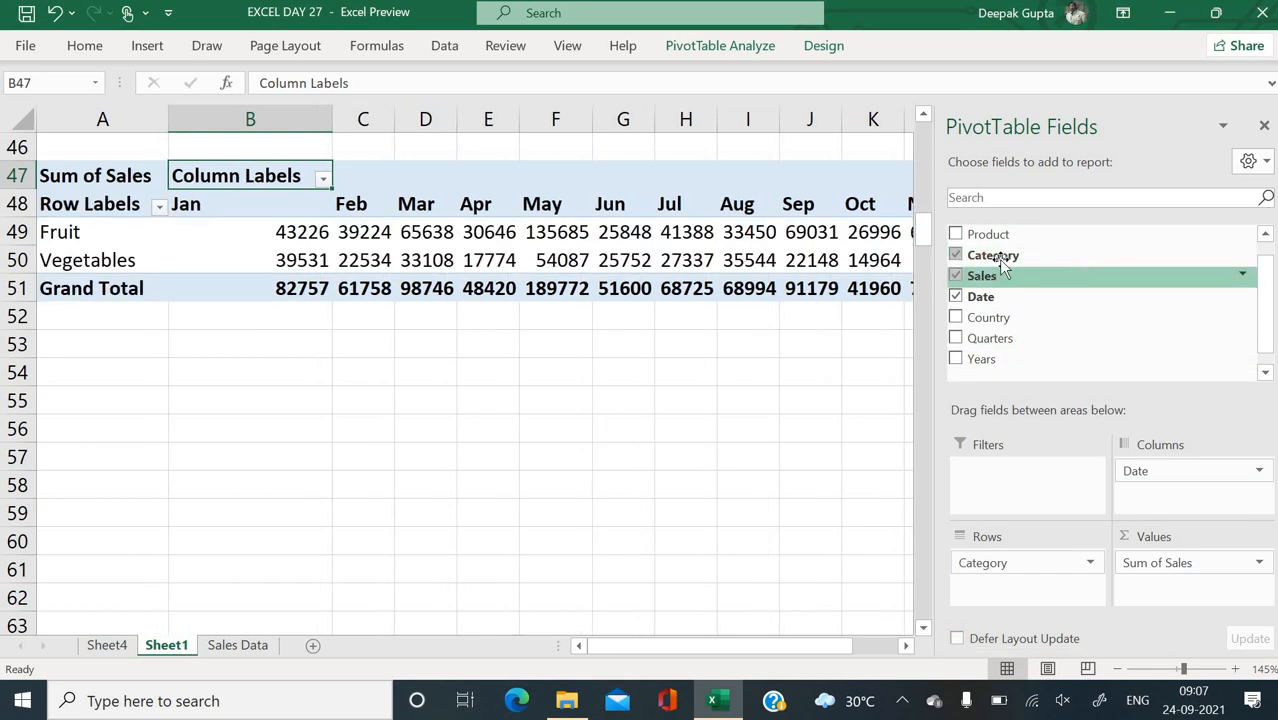
left_click(107, 646)
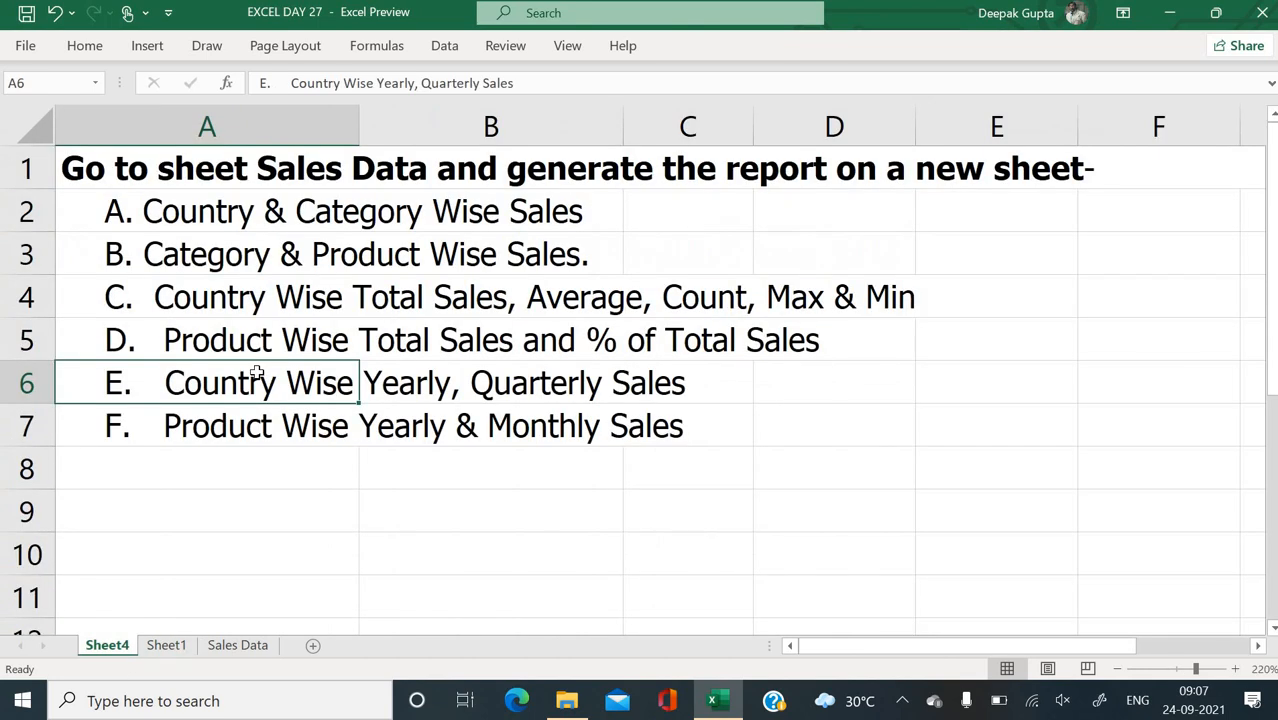
left_click(177, 644)
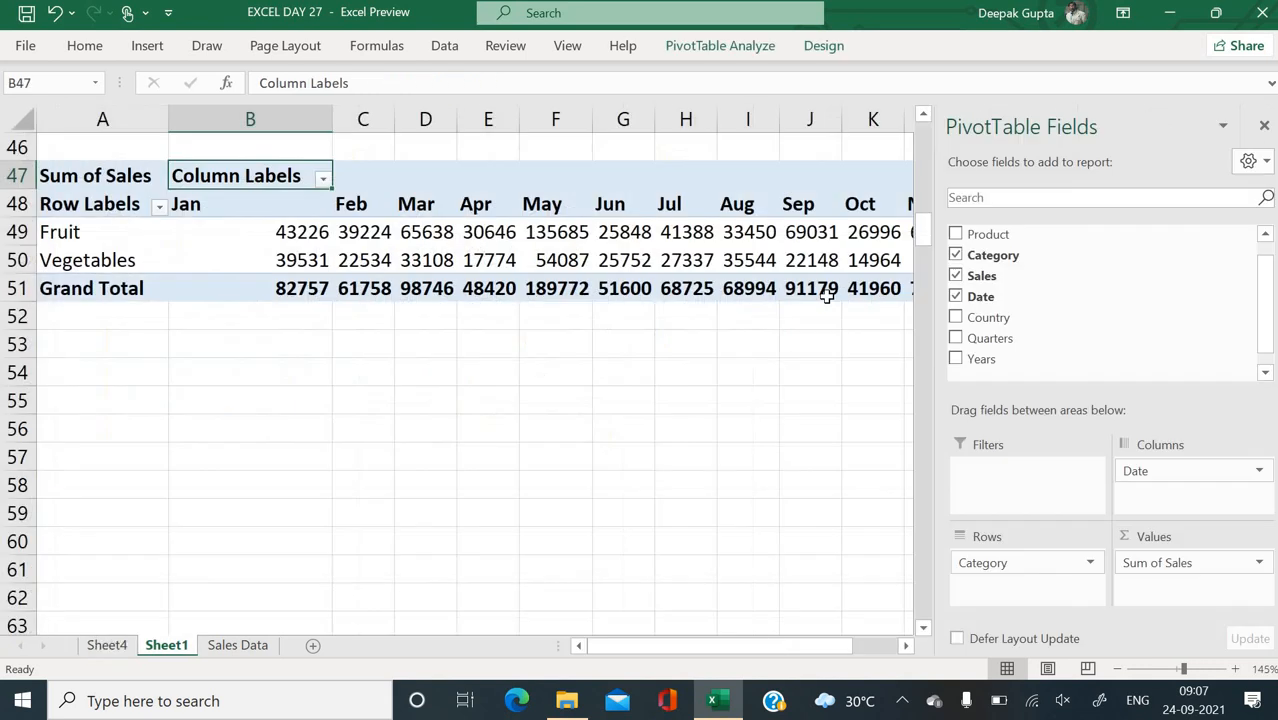
Replace Category with Country in the PivotTable rows
left_click(956, 256)
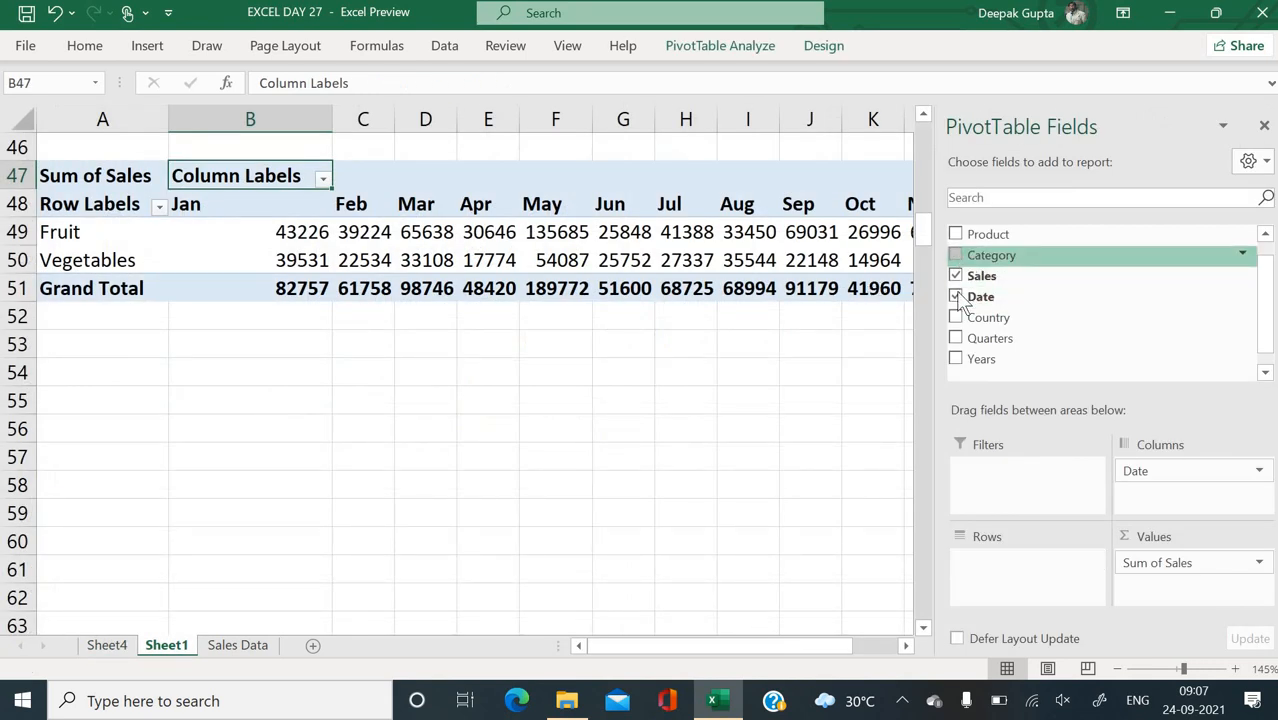
left_click(957, 317)
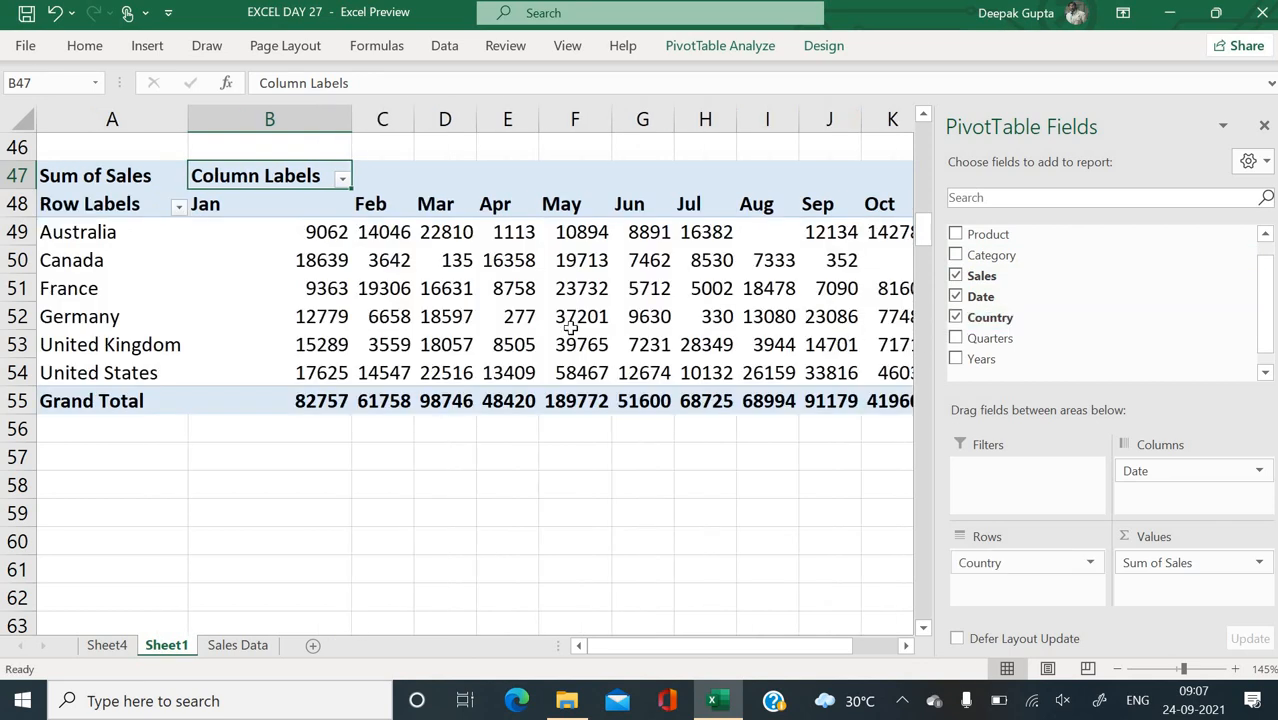
left_click(83, 228)
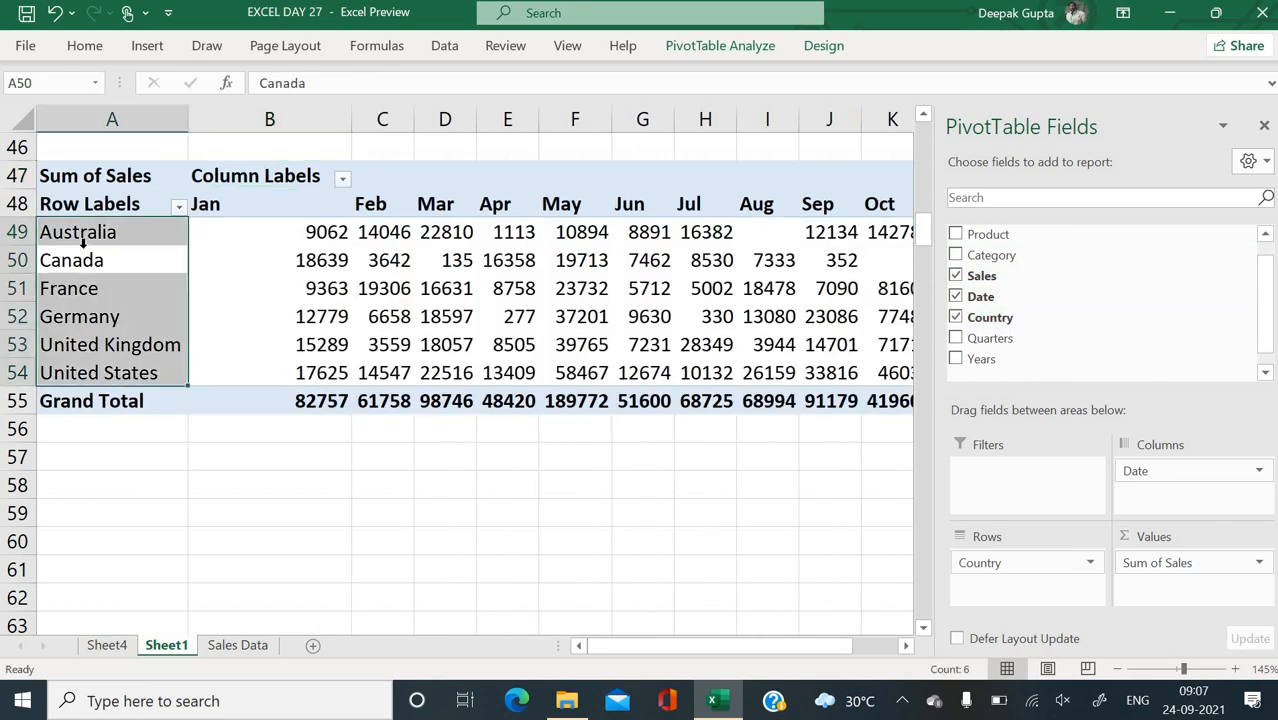
left_click(296, 205)
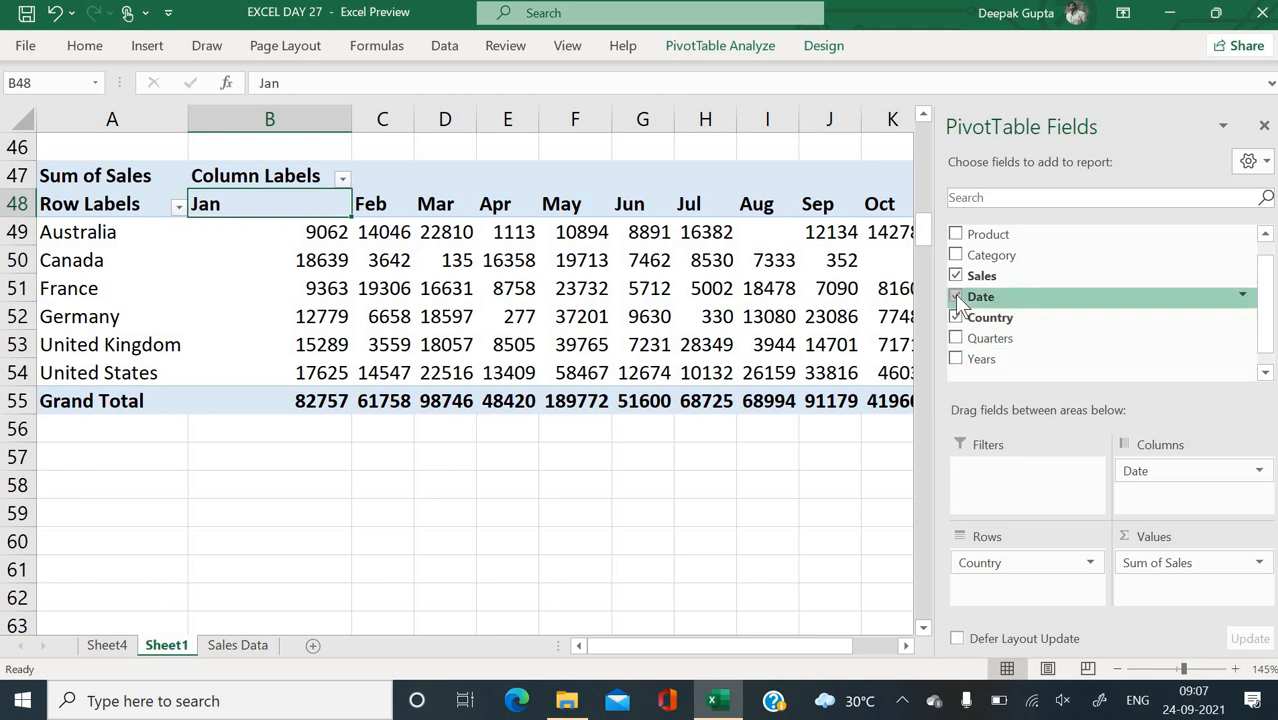
Examine the subtotal and layout settings of the Date column field, and leave them without applying changes
left_click(1261, 474)
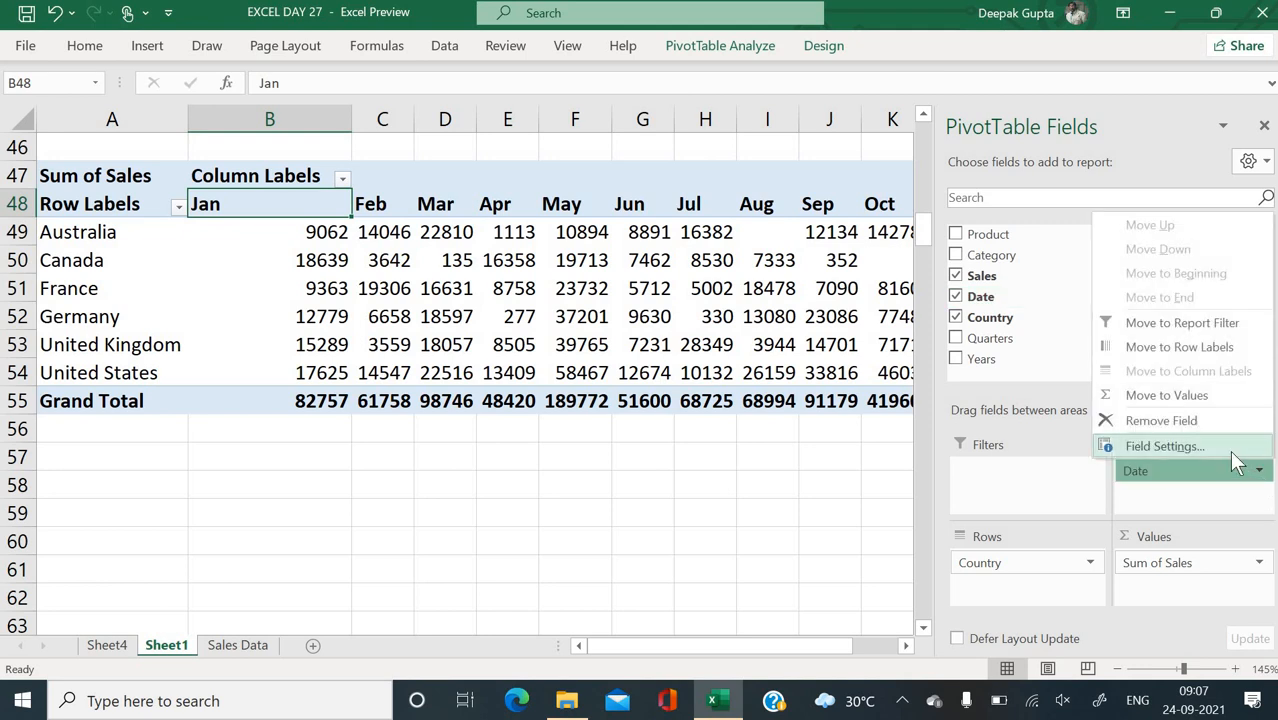
left_click(1232, 453)
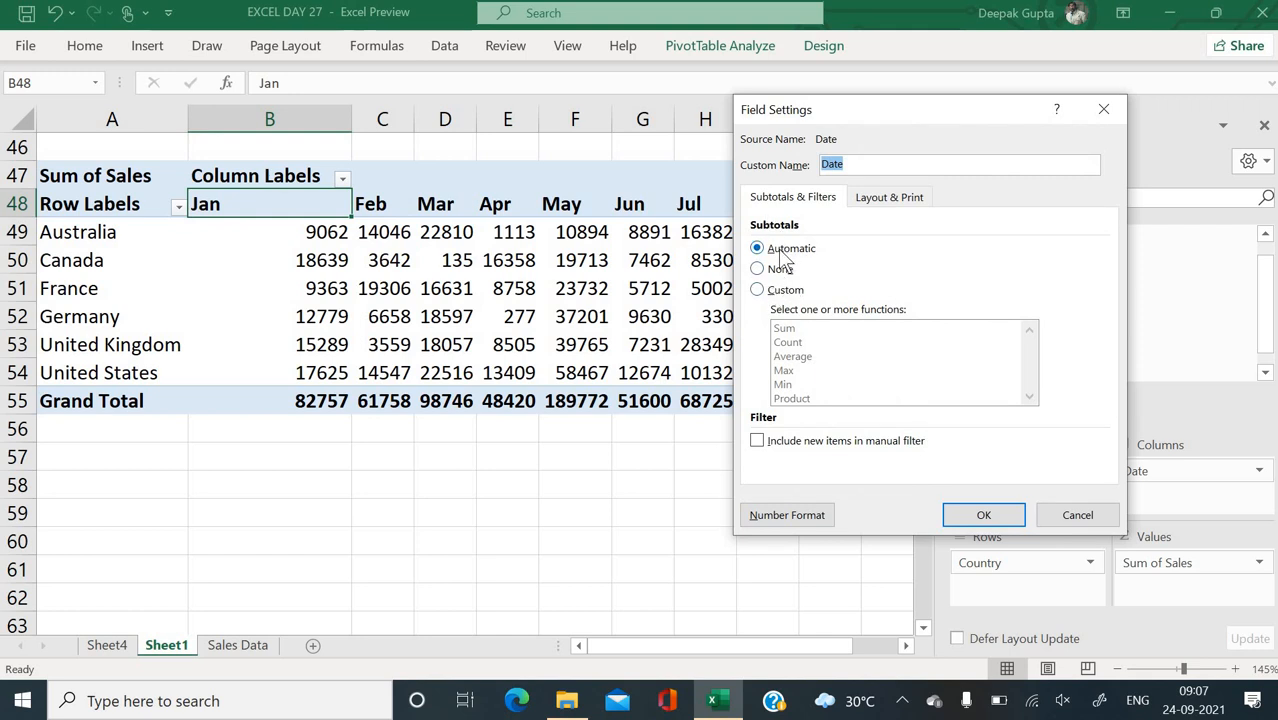
left_click(870, 199)
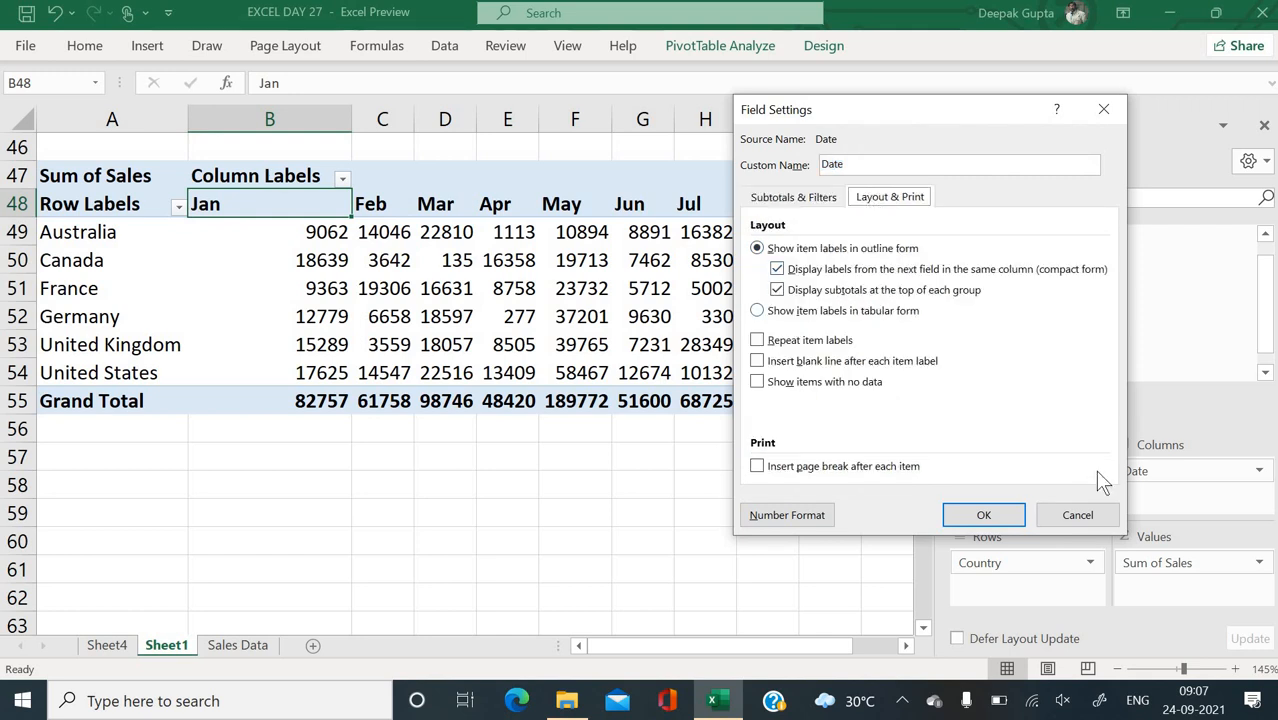
left_click(1080, 515)
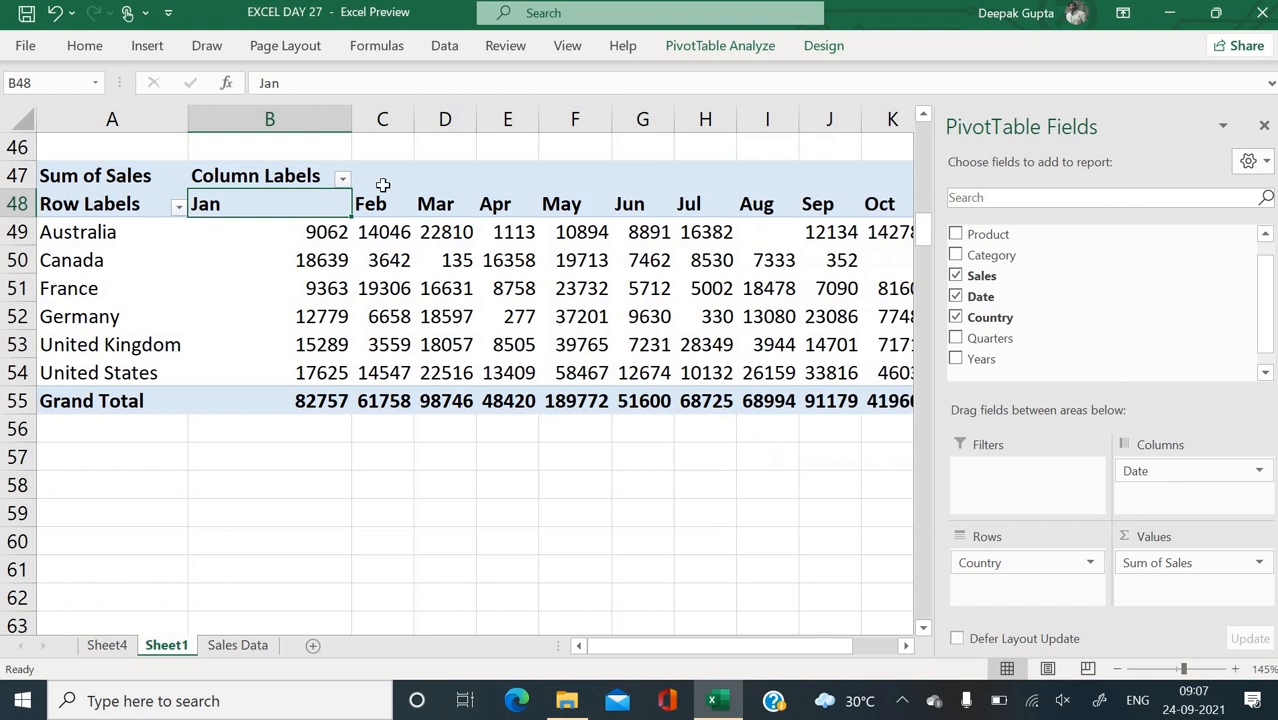
Remove Date from the country PivotTable and place Years in the columns instead
left_click(955, 297)
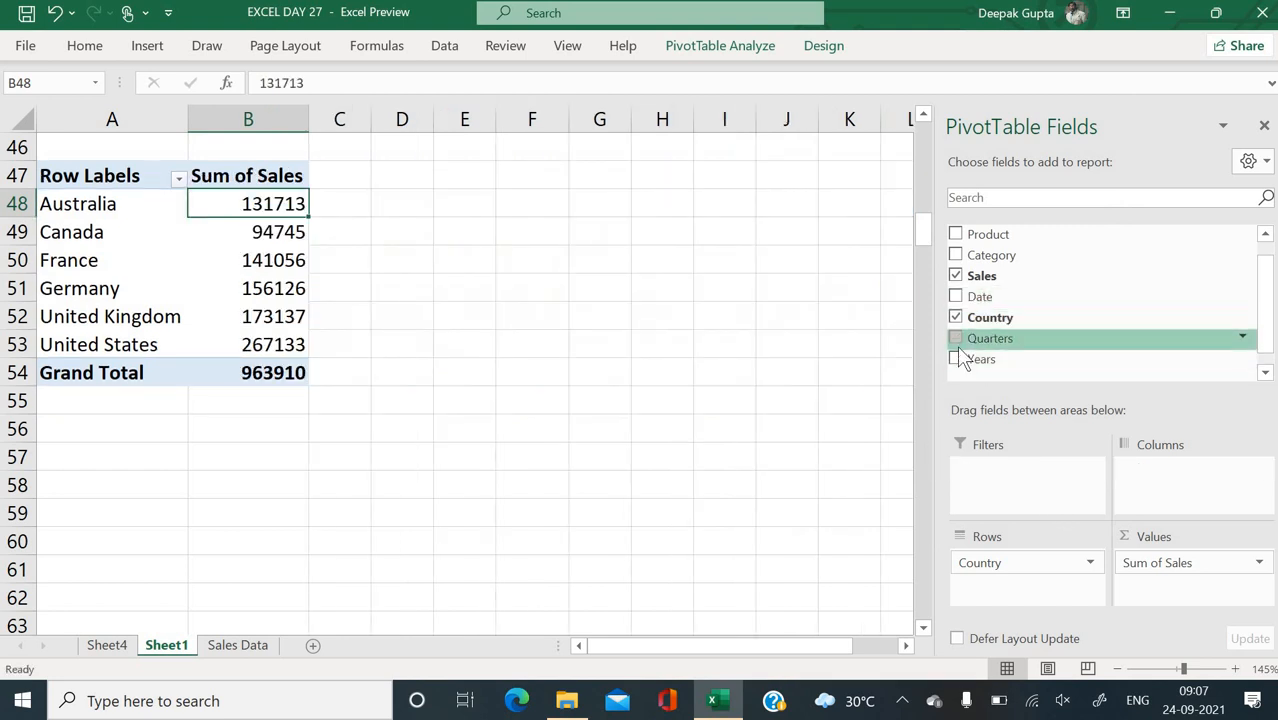
left_click(956, 360)
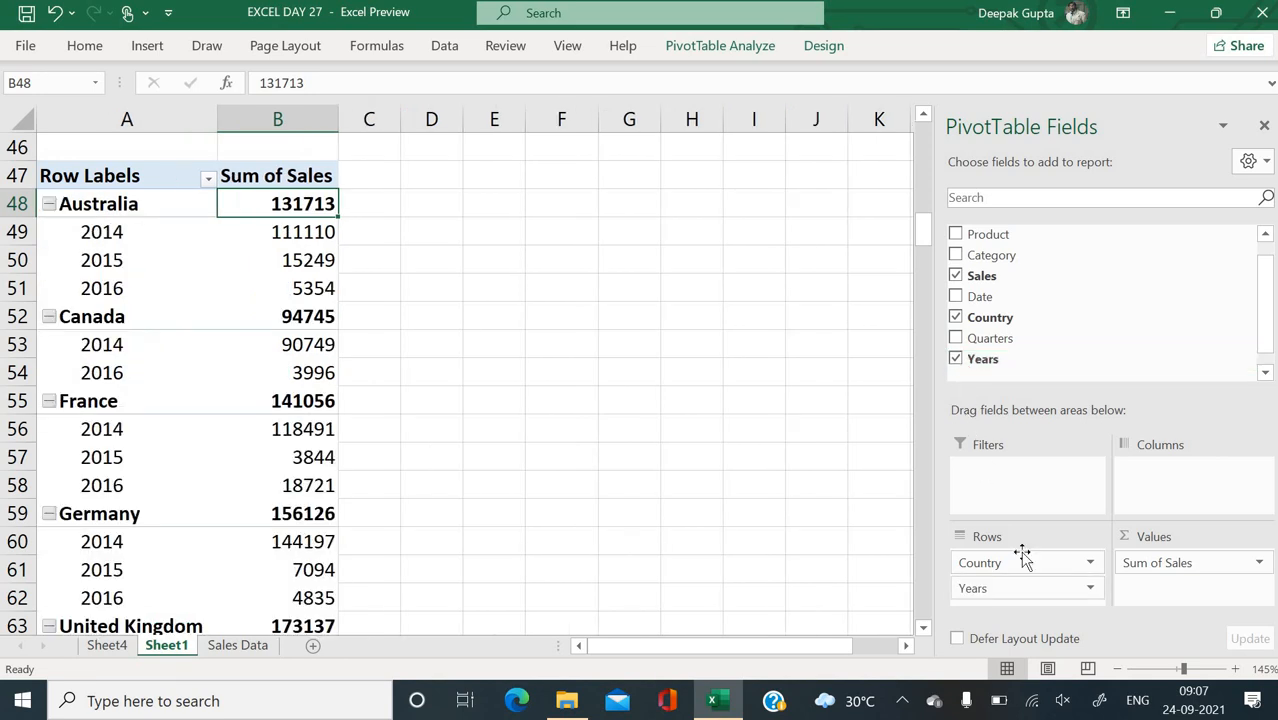
left_click_drag(1024, 594, 1152, 505)
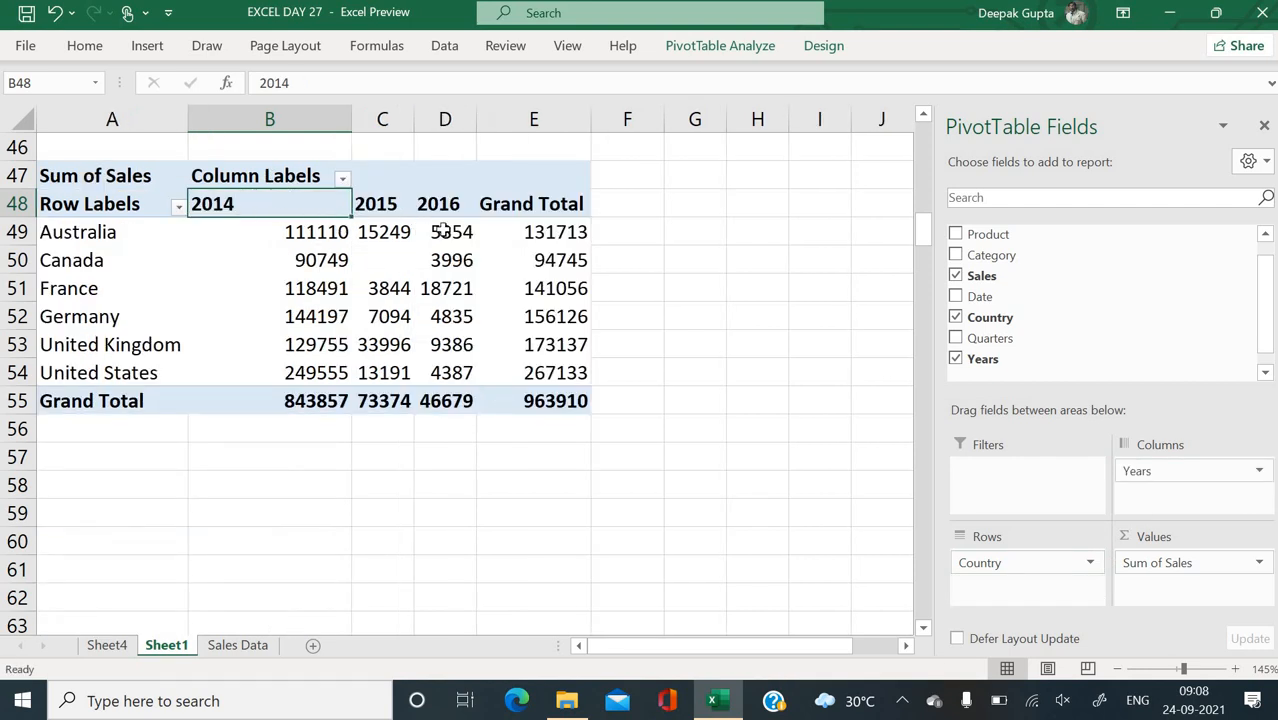
Look at the sort and filter options of the PivotTable's column and row labels without applying any
left_click(342, 181)
left_click(345, 182)
left_click(179, 208)
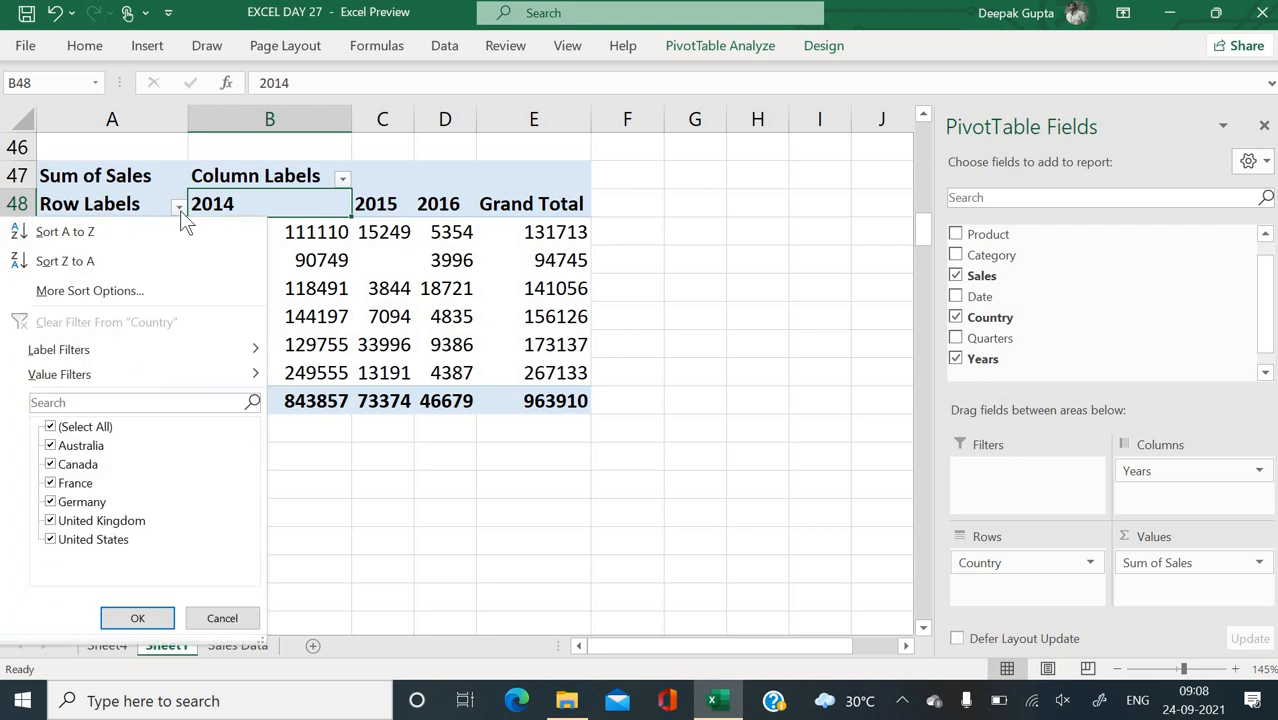
left_click(258, 198)
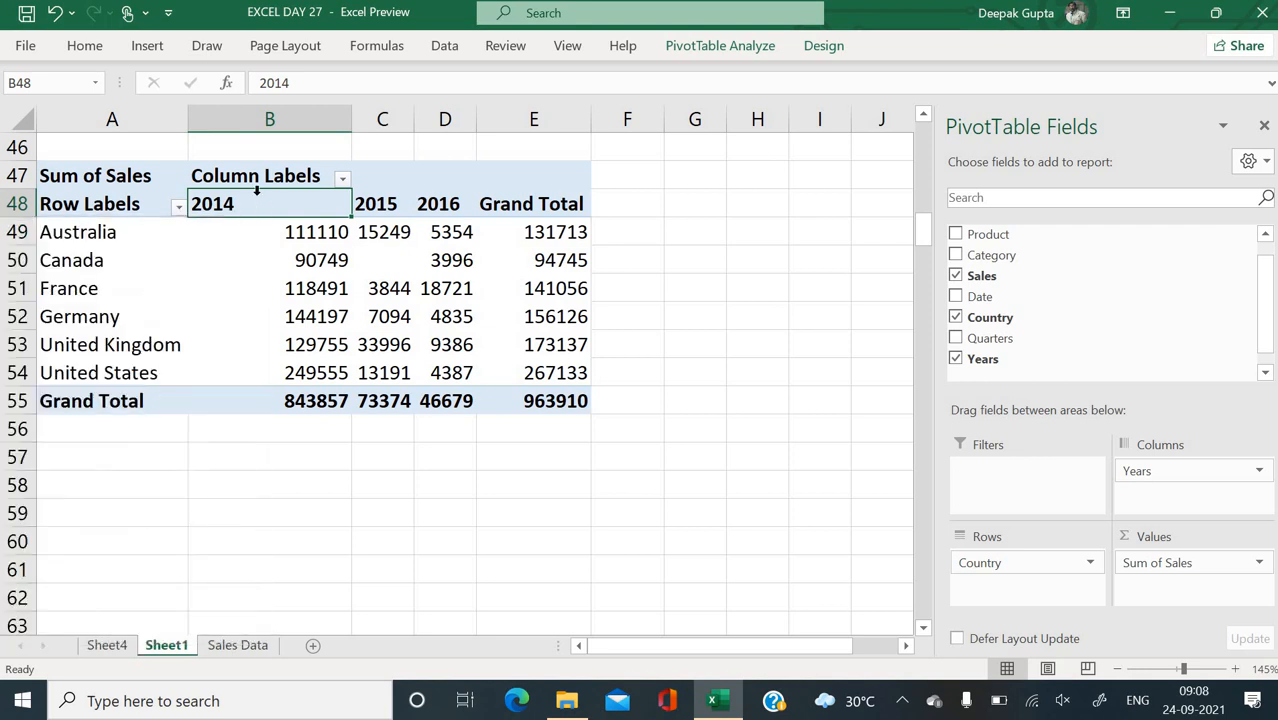
Add Quarters beneath Years in the PivotTable columns and expand 2014, 2015 and 2016 into their quarters
left_click(955, 340)
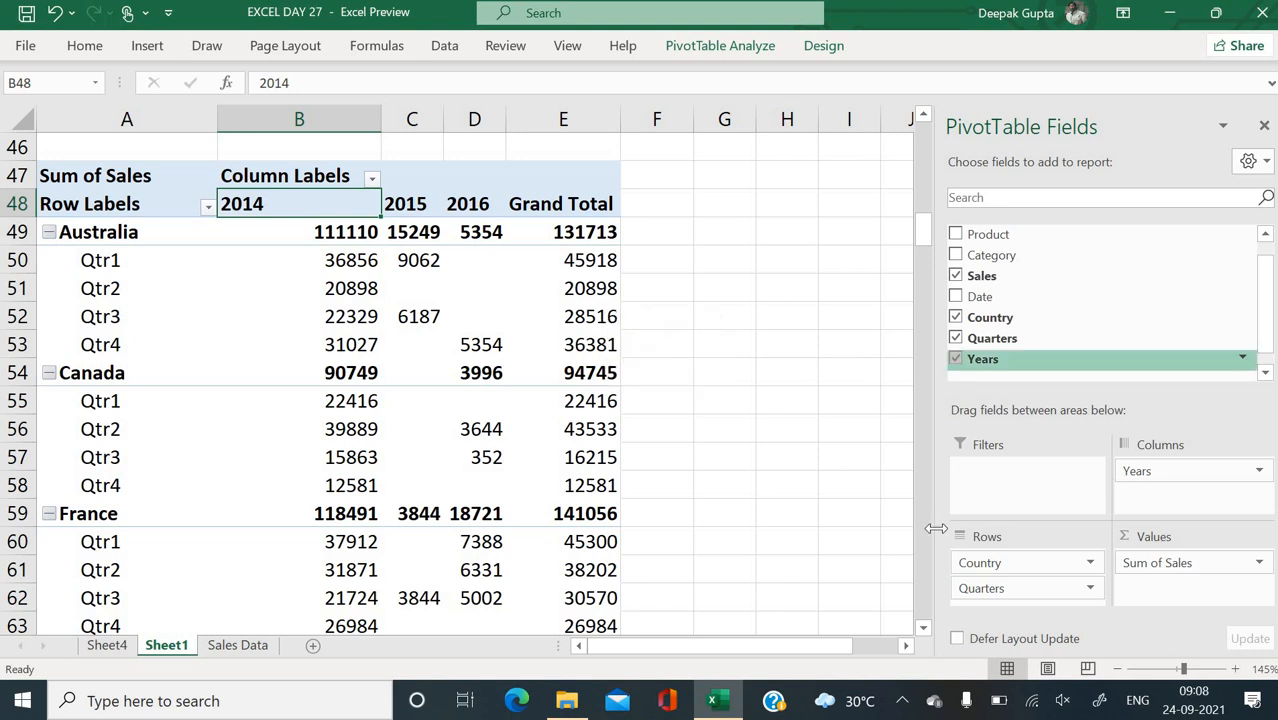
left_click_drag(968, 588, 1140, 508)
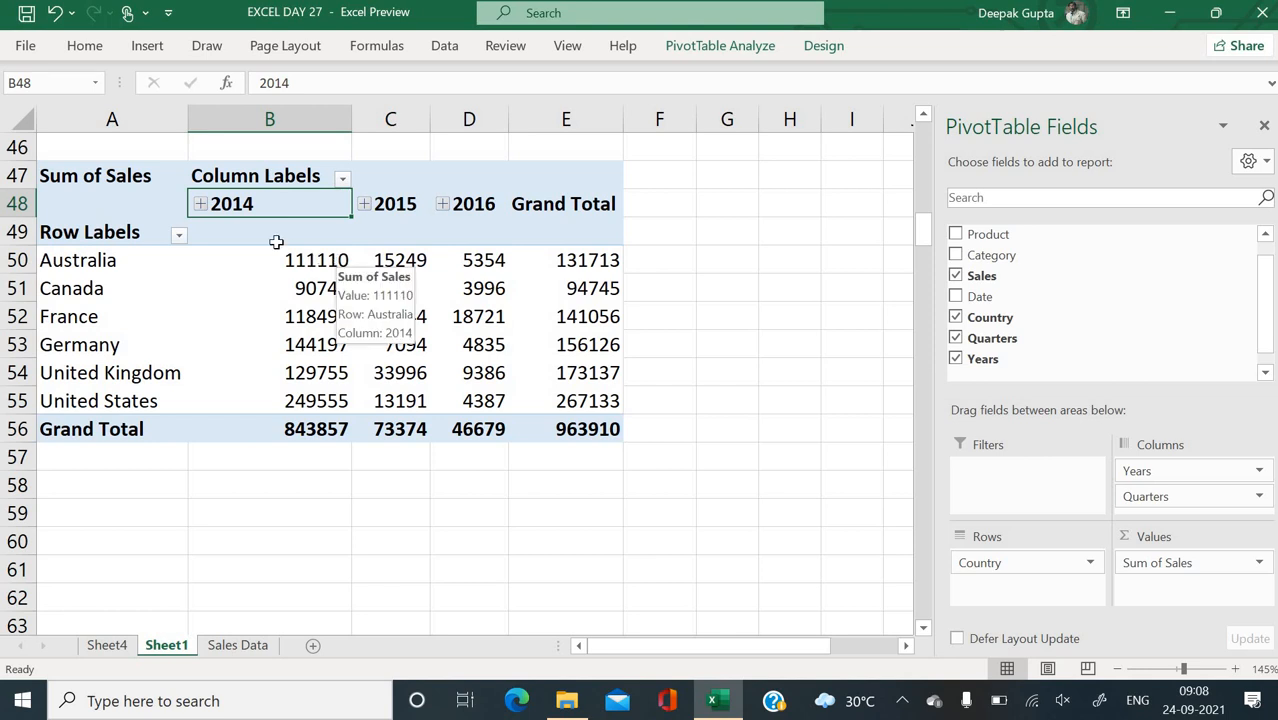
left_click(200, 204)
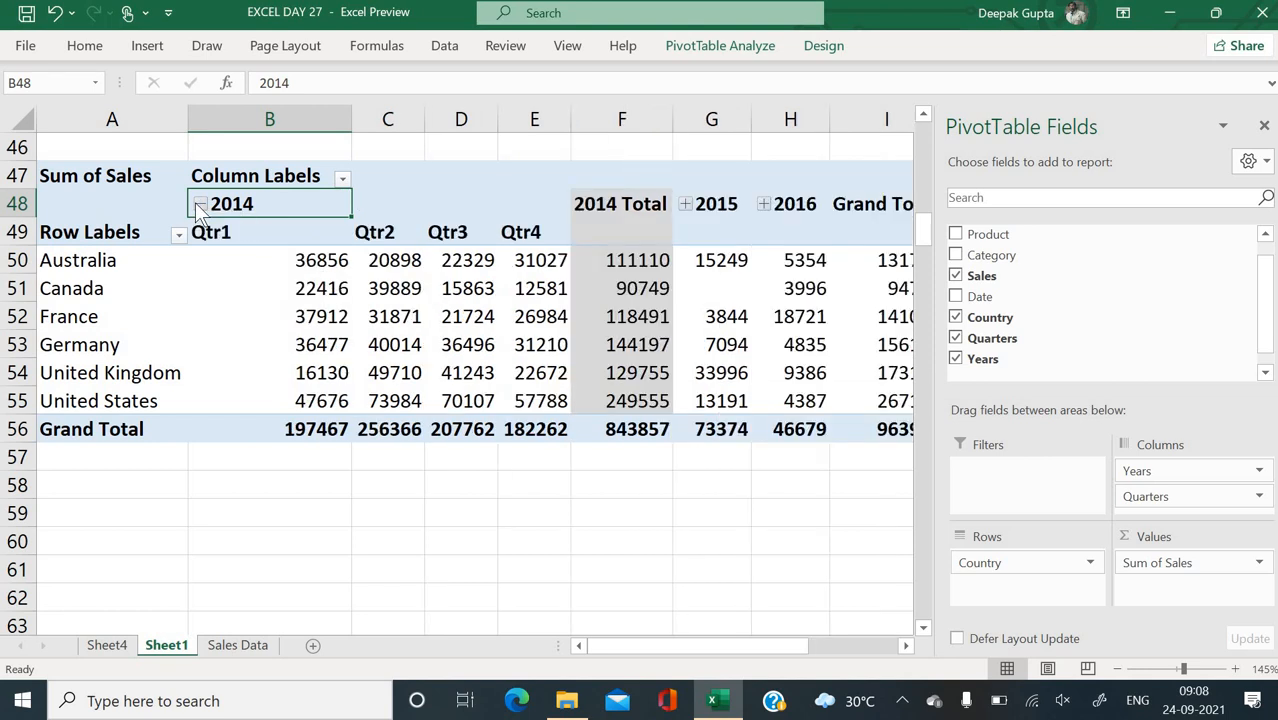
left_click(684, 204)
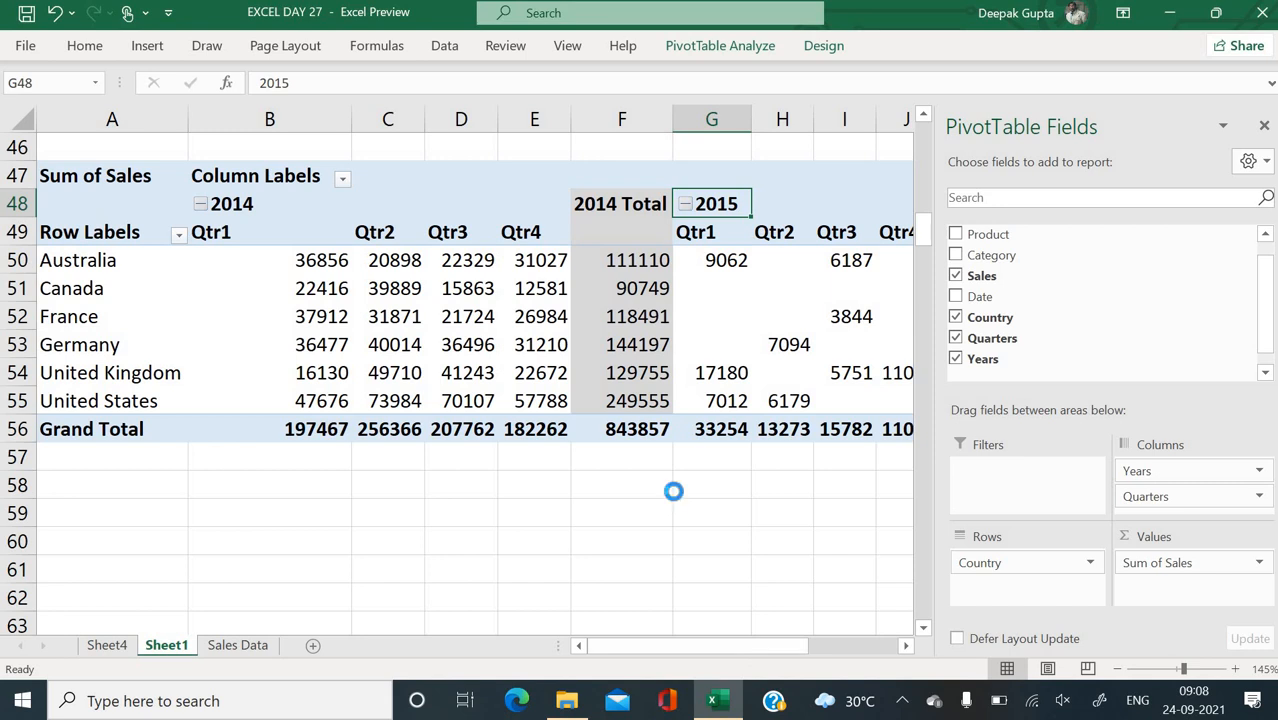
scroll(675, 495, "down", 3, "ctrl")
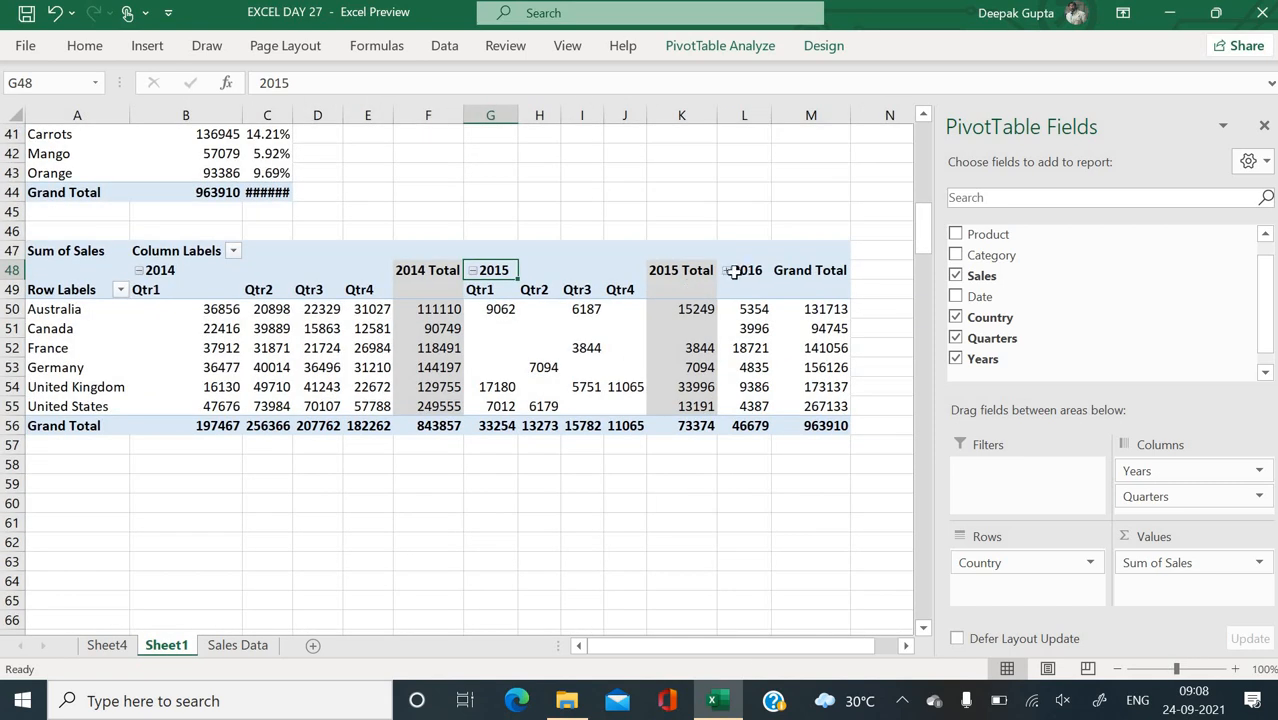
left_click(726, 270)
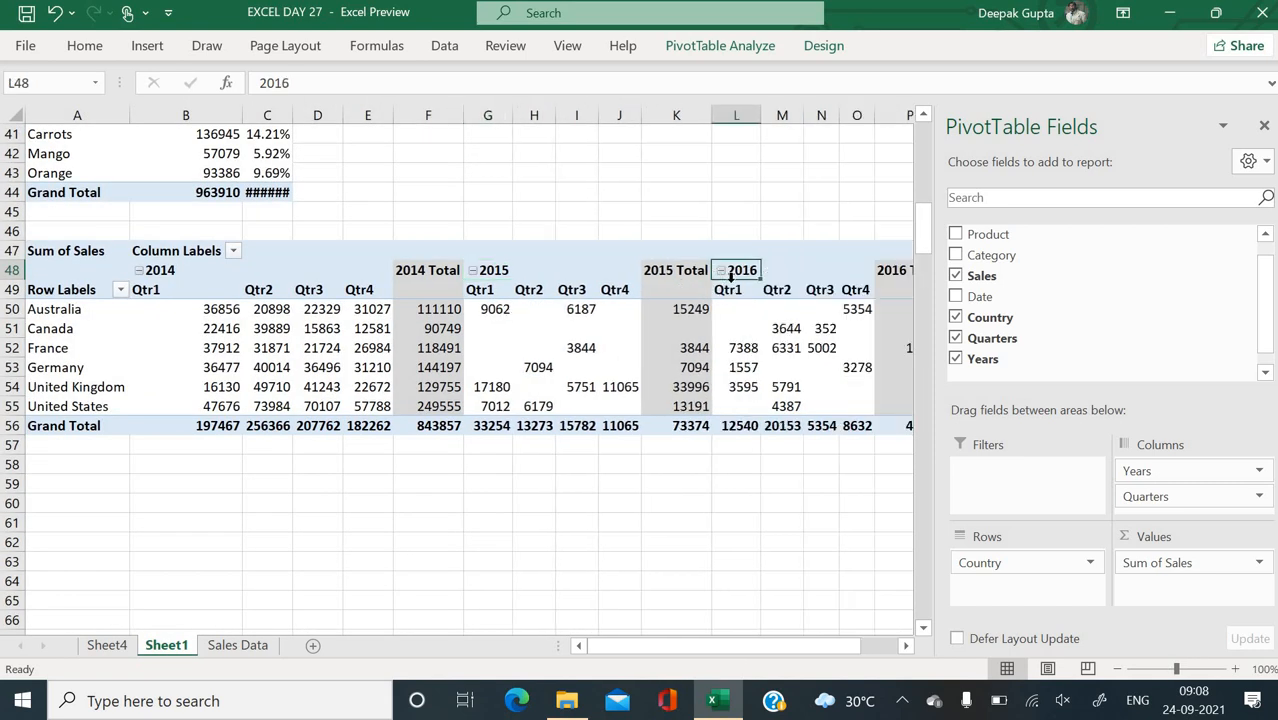
Check the report list on Sheet4 and return to the country PivotTable on Sheet1
left_click(104, 647)
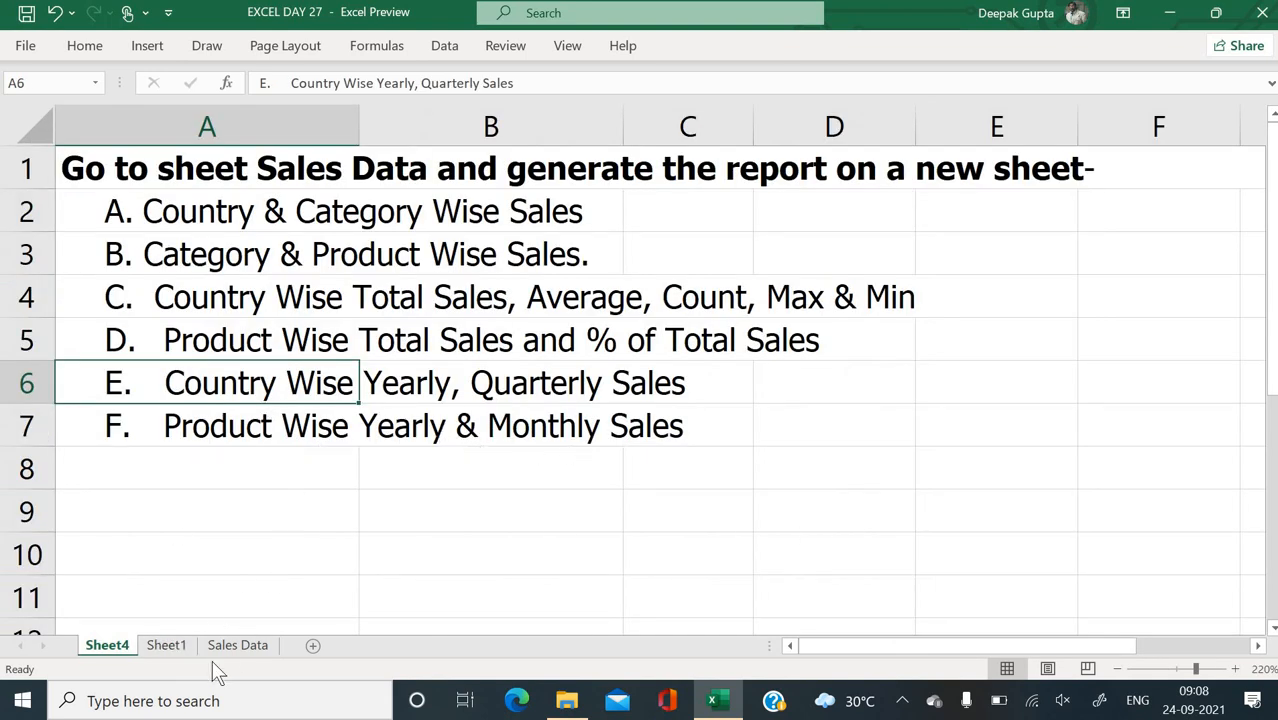
left_click(170, 648)
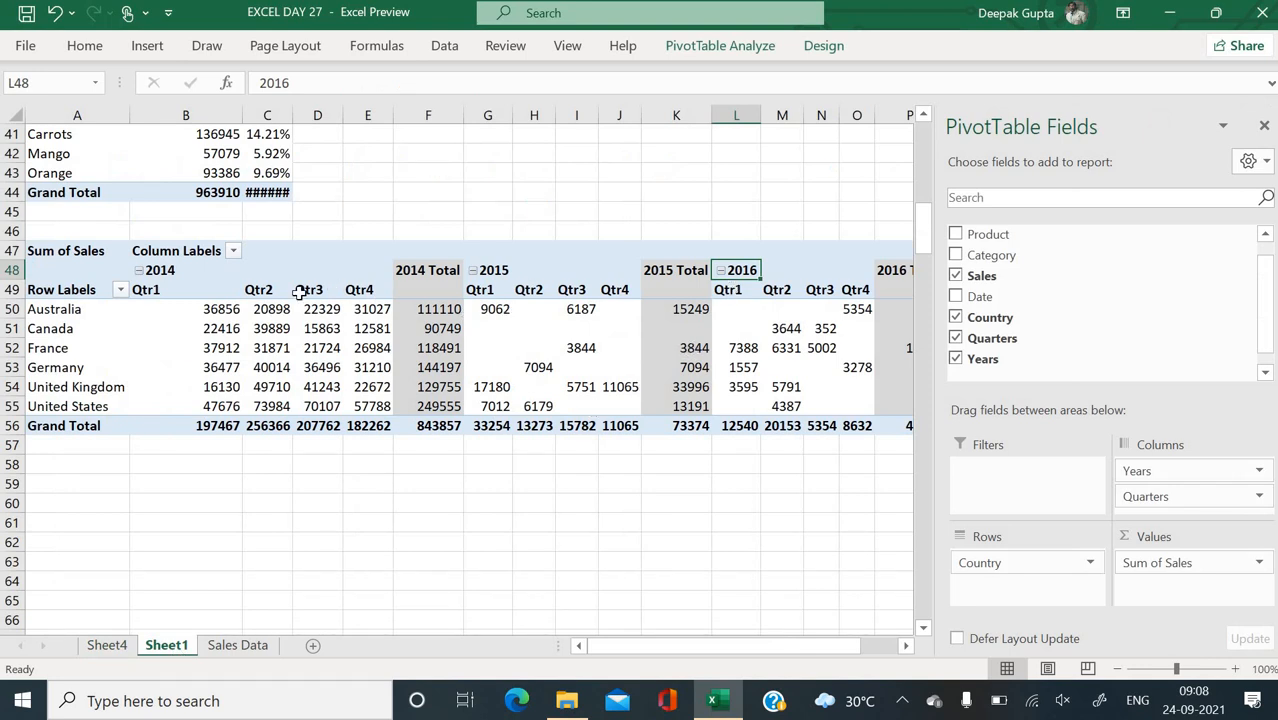
Collapse 2014, 2015 and 2016 in the country PivotTable and add Date beneath Quarters in its columns
left_click(139, 271)
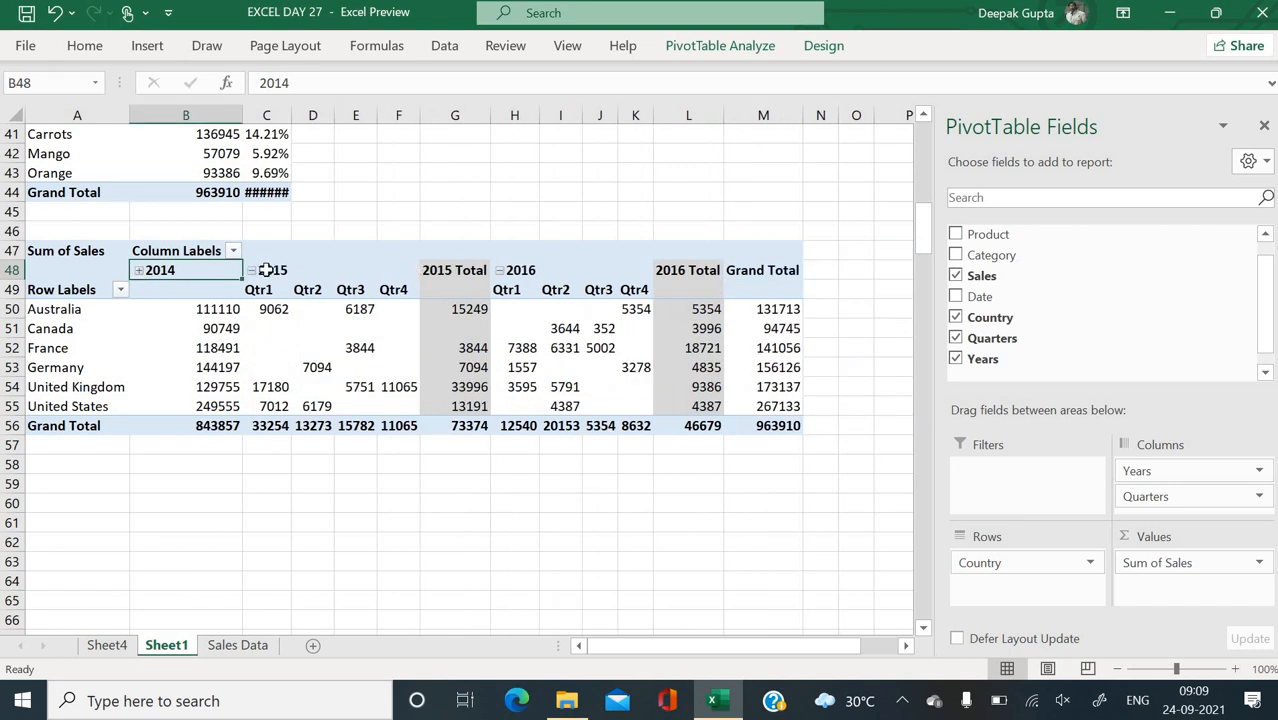
left_click(252, 272)
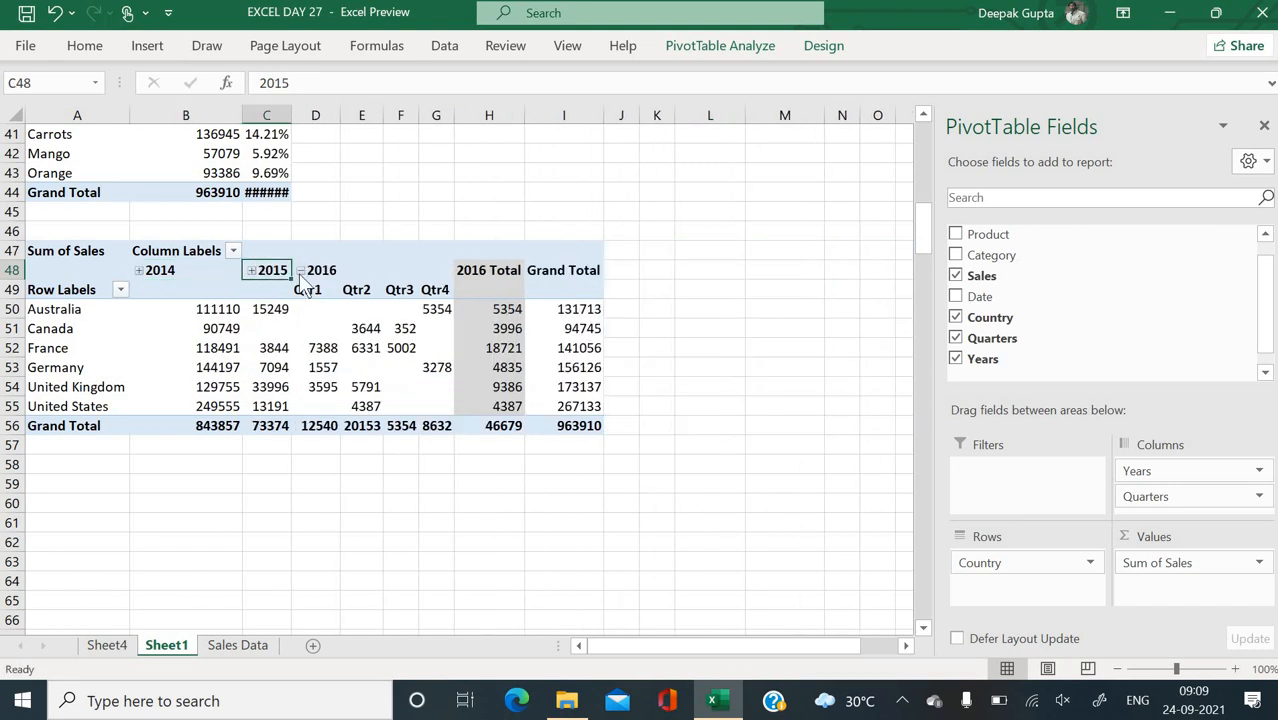
left_click(301, 272)
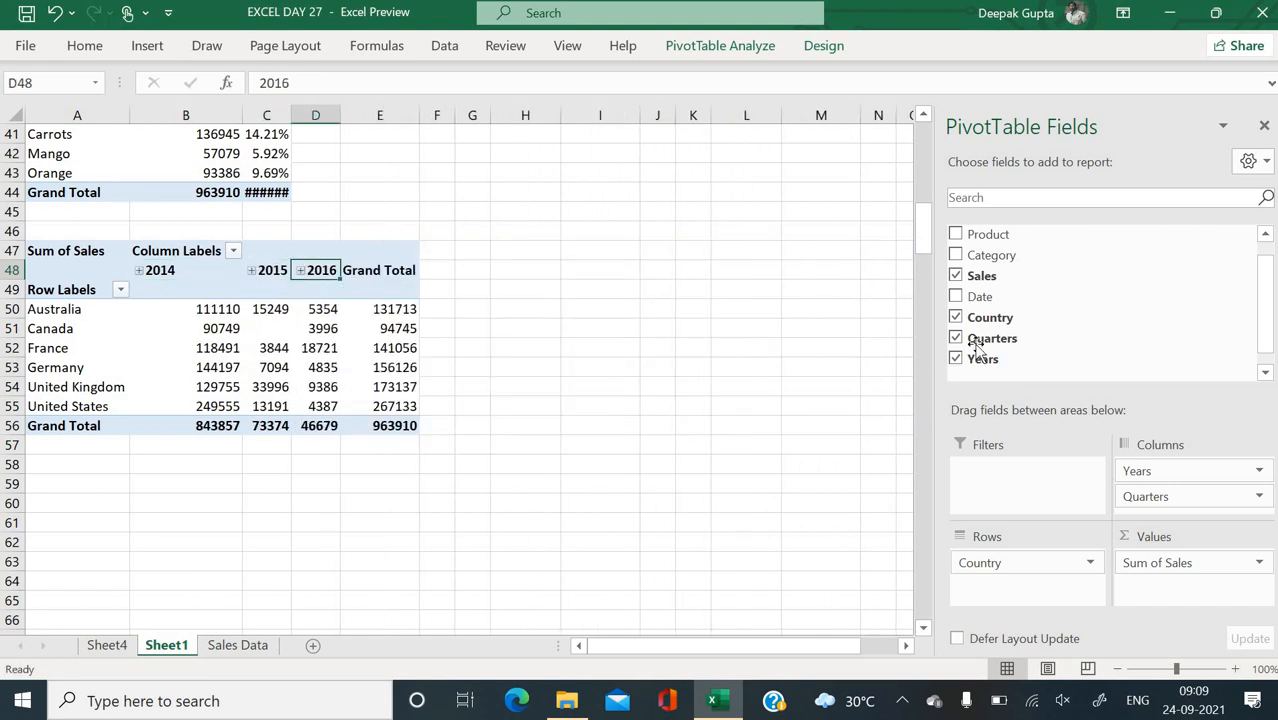
left_click(956, 297)
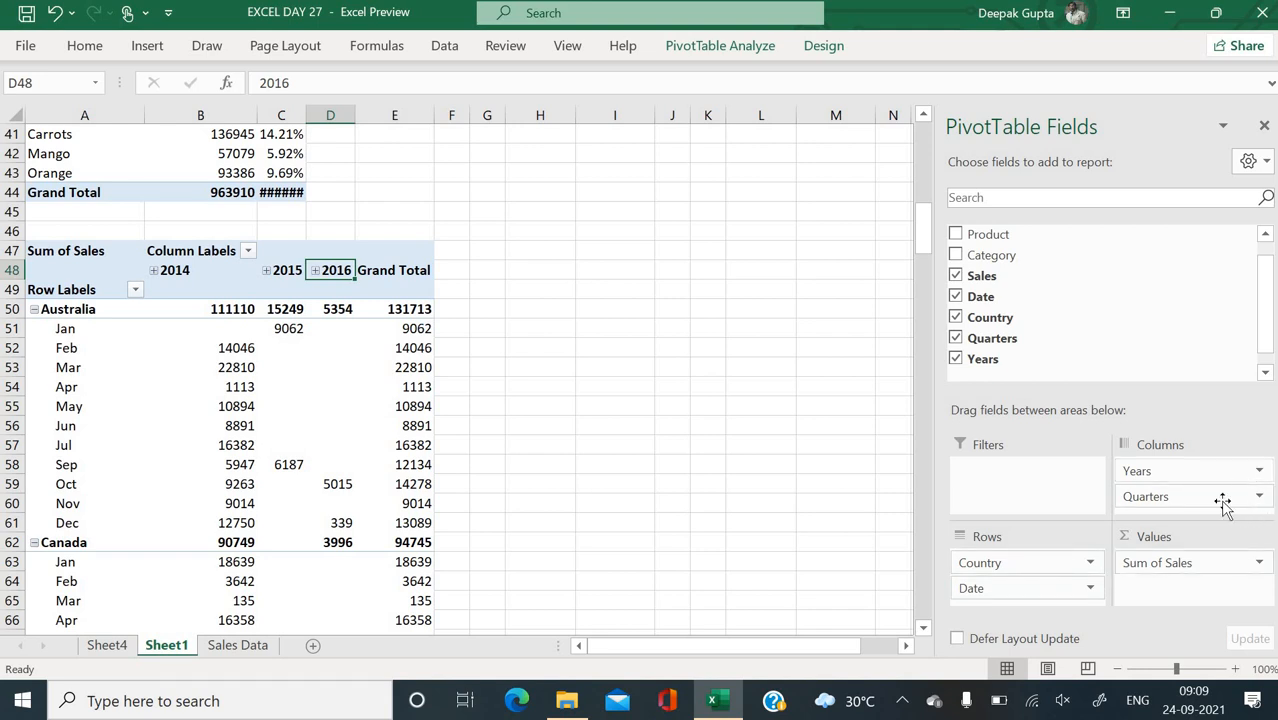
left_click_drag(1053, 594, 1152, 510)
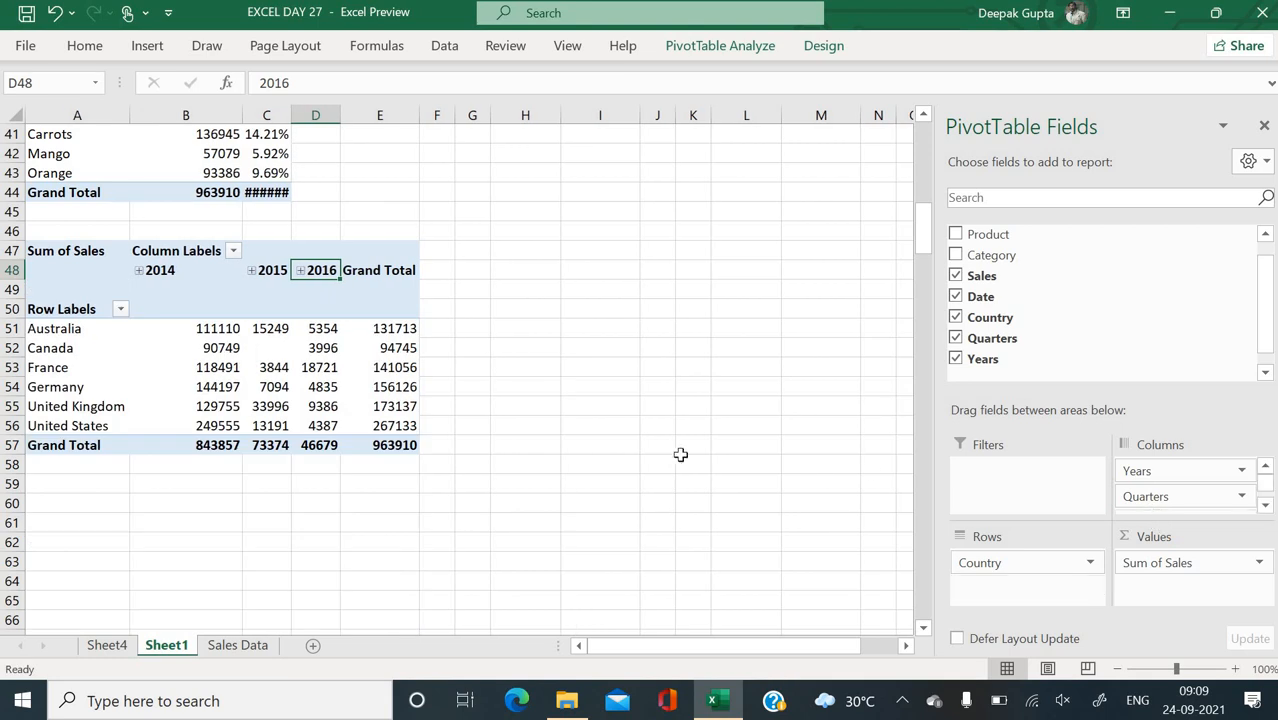
Expand 2014 and its quarters Qtr1 to Qtr4 into months in the country PivotTable, and leave the PivotTable to view its full width
left_click(139, 270)
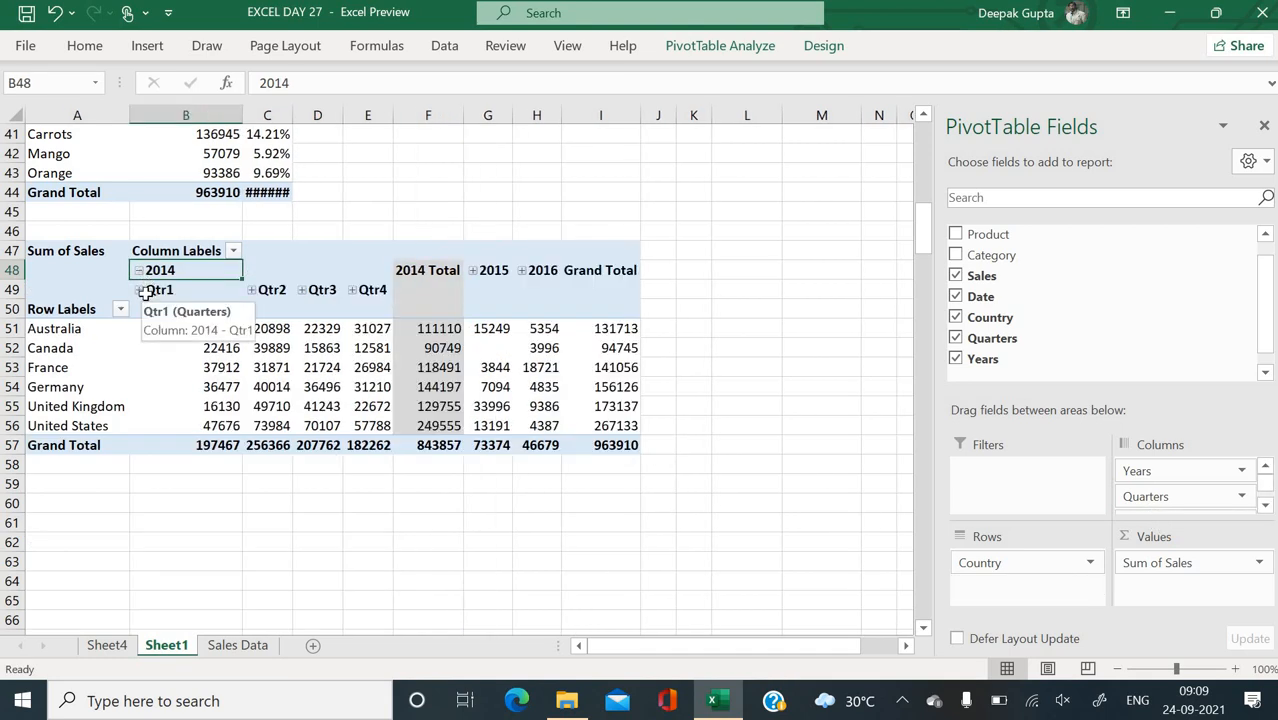
left_click(141, 290)
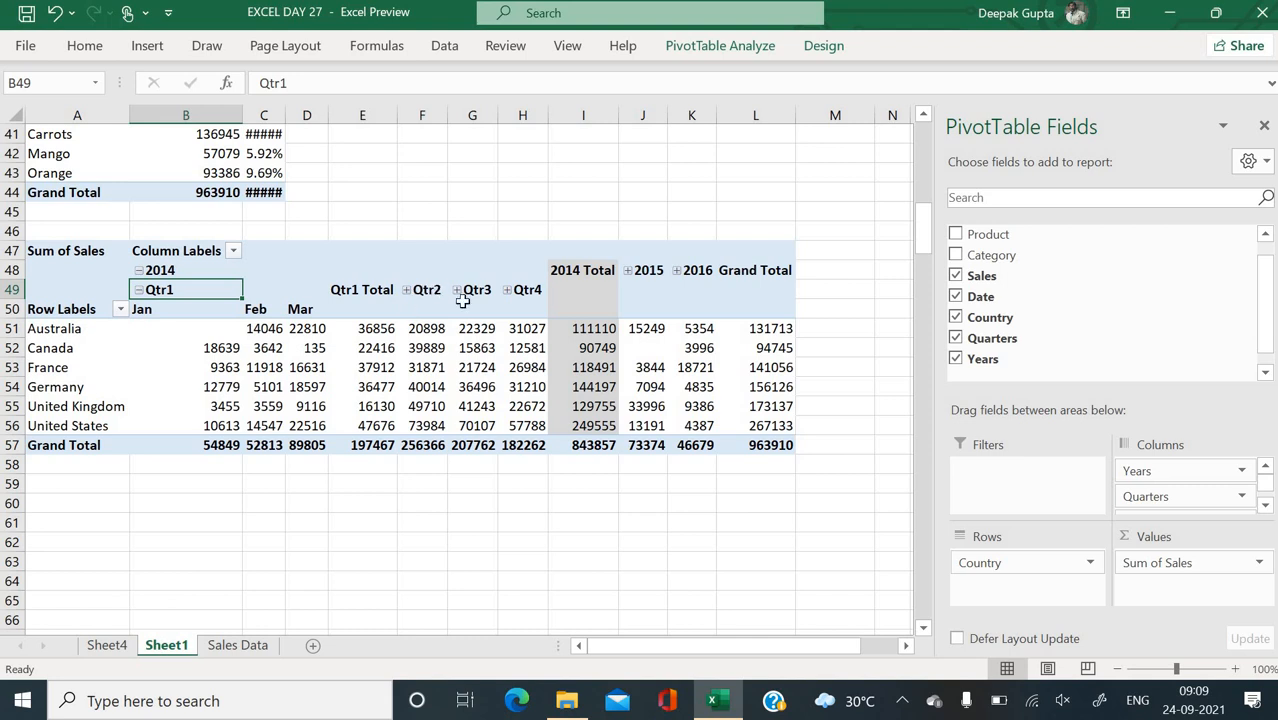
left_click(407, 290)
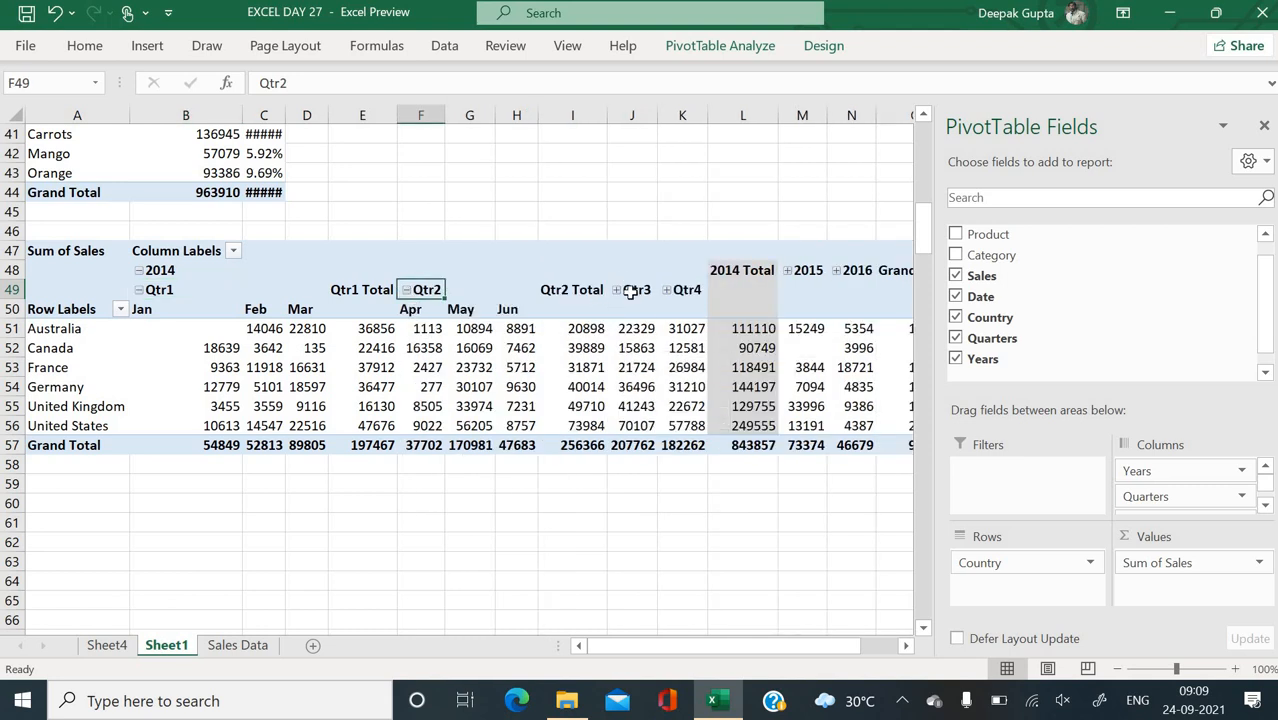
left_click(617, 290)
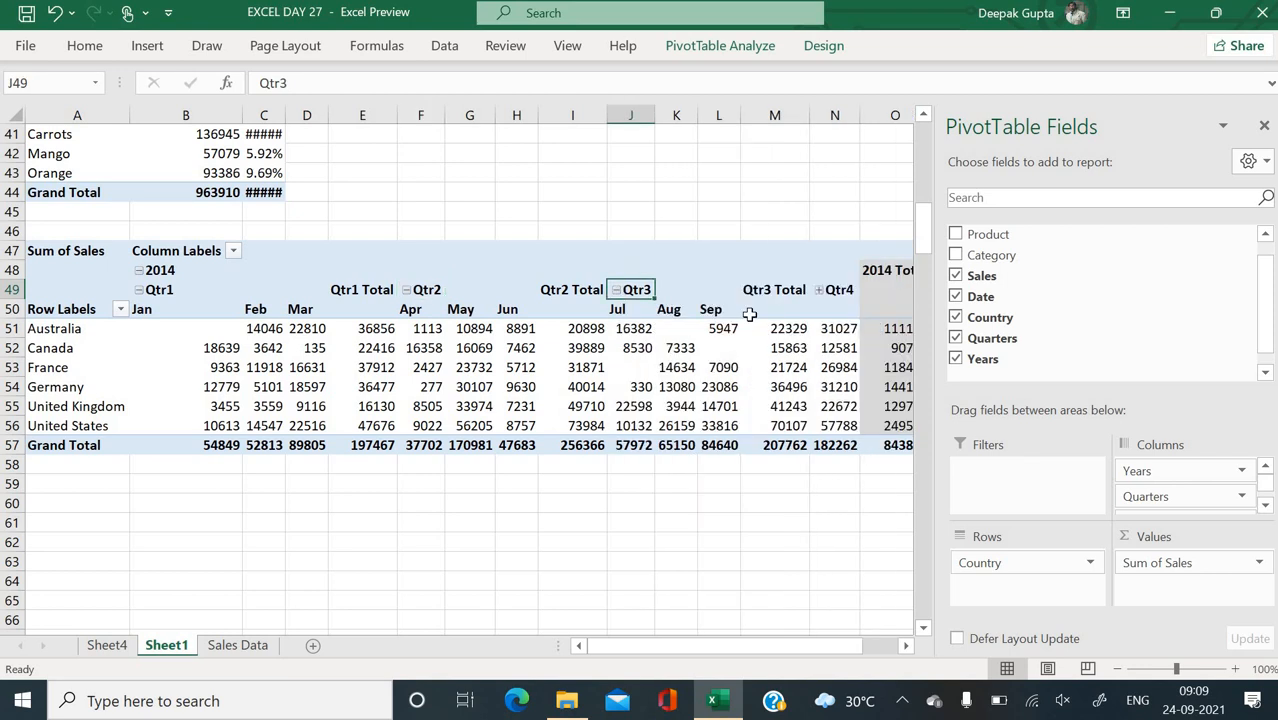
left_click(818, 290)
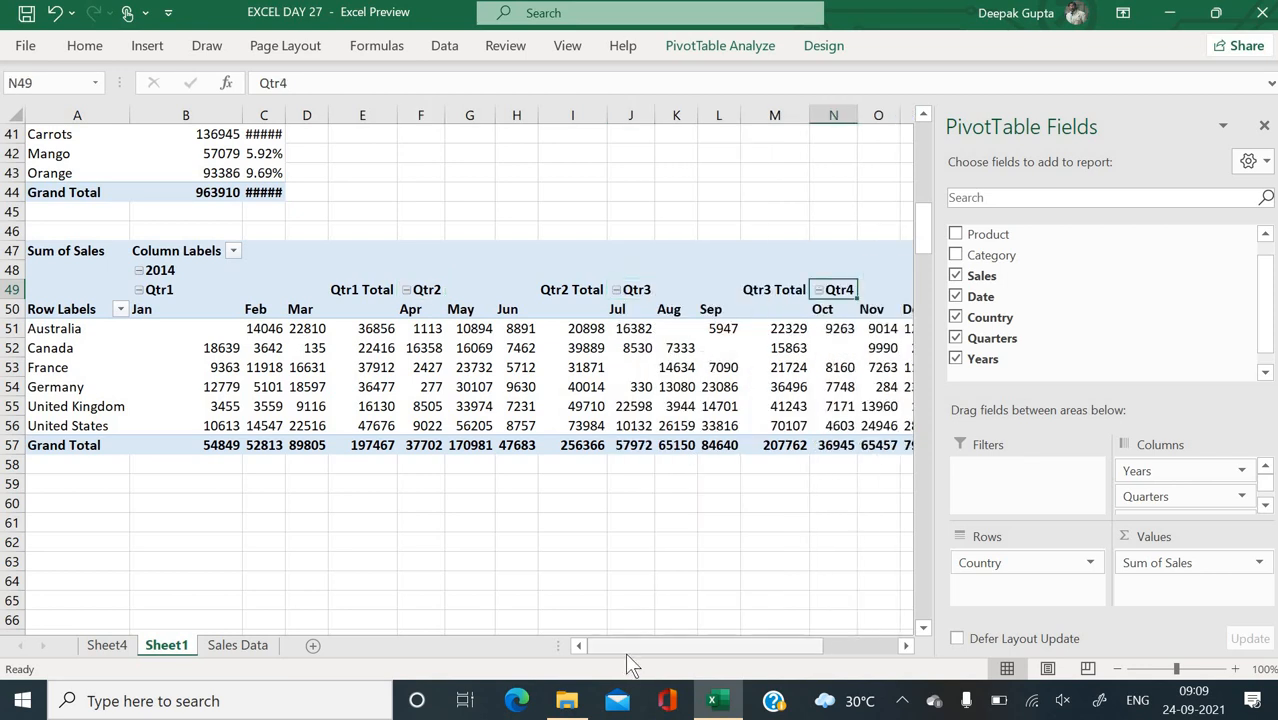
mouse_move(625, 648)
left_mouse_down()
mouse_move(715, 645)
mouse_move(638, 645)
left_mouse_up()
left_click(489, 538)
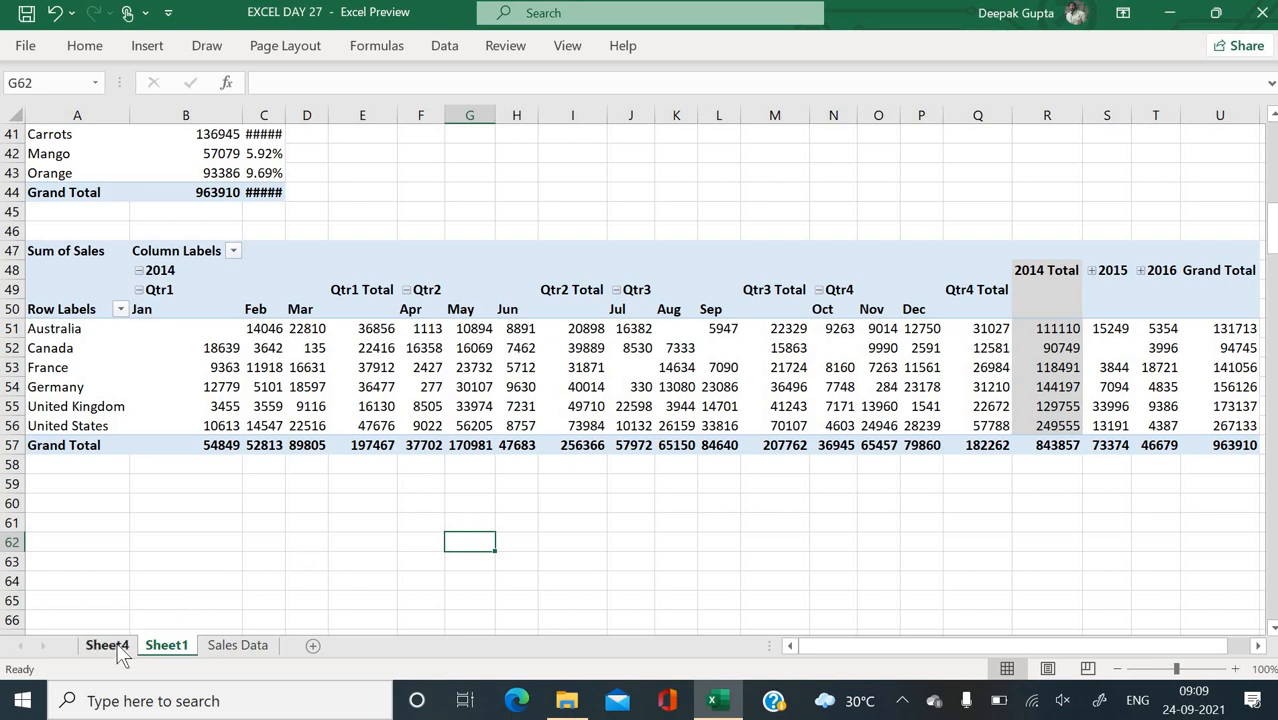
Review the PivotTable reports on Sheet1 and go back to the source table on Sales Data
scroll(600, 377, "up", 6)
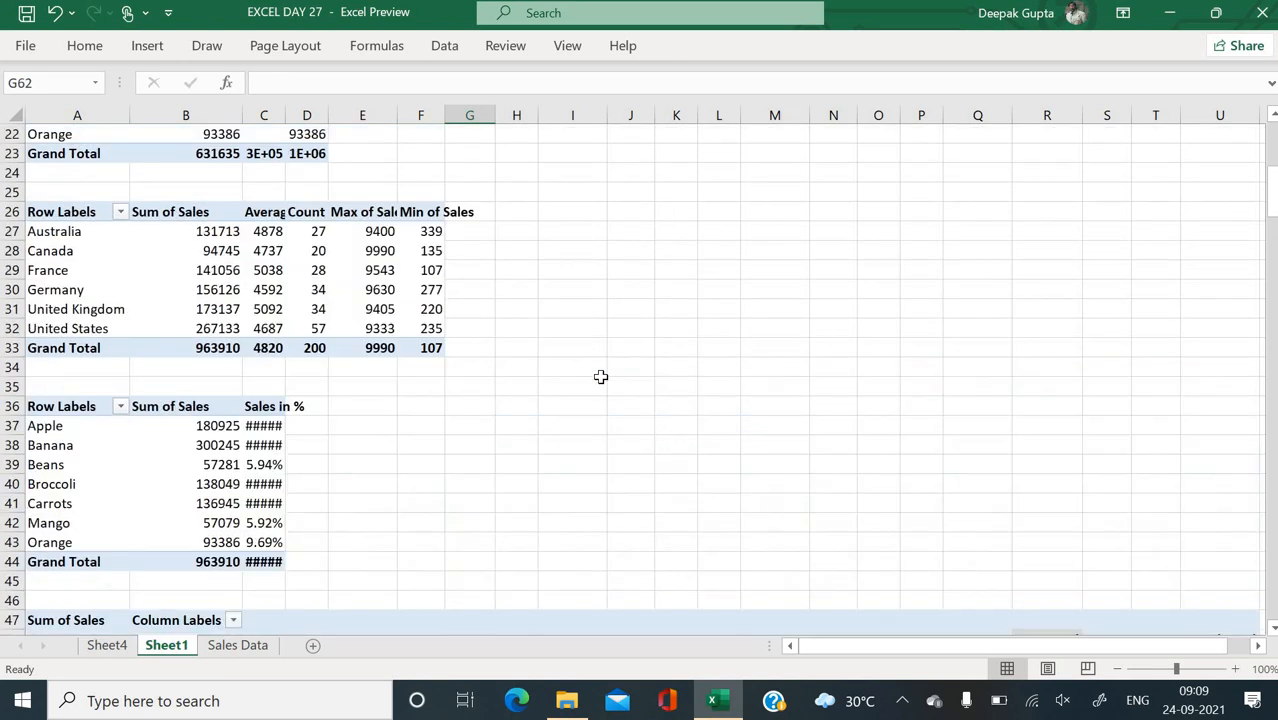
scroll(600, 377, "up", 7)
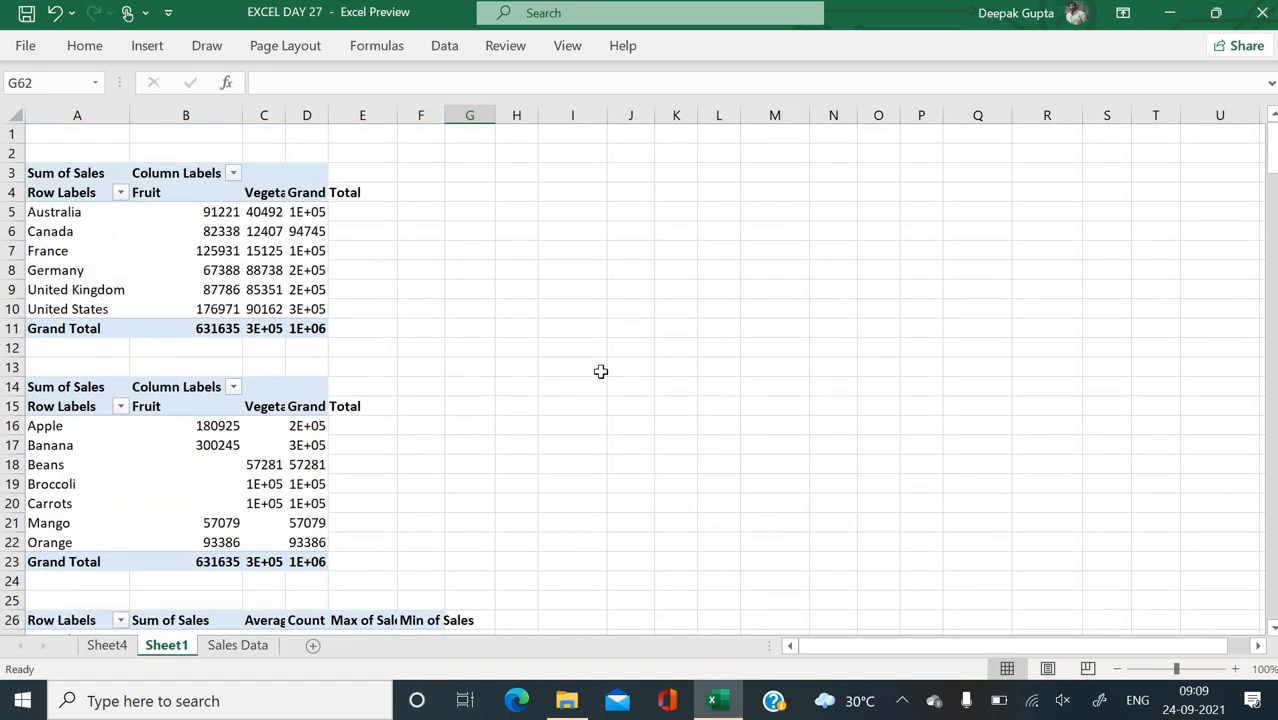
scroll(600, 371, "down", 8)
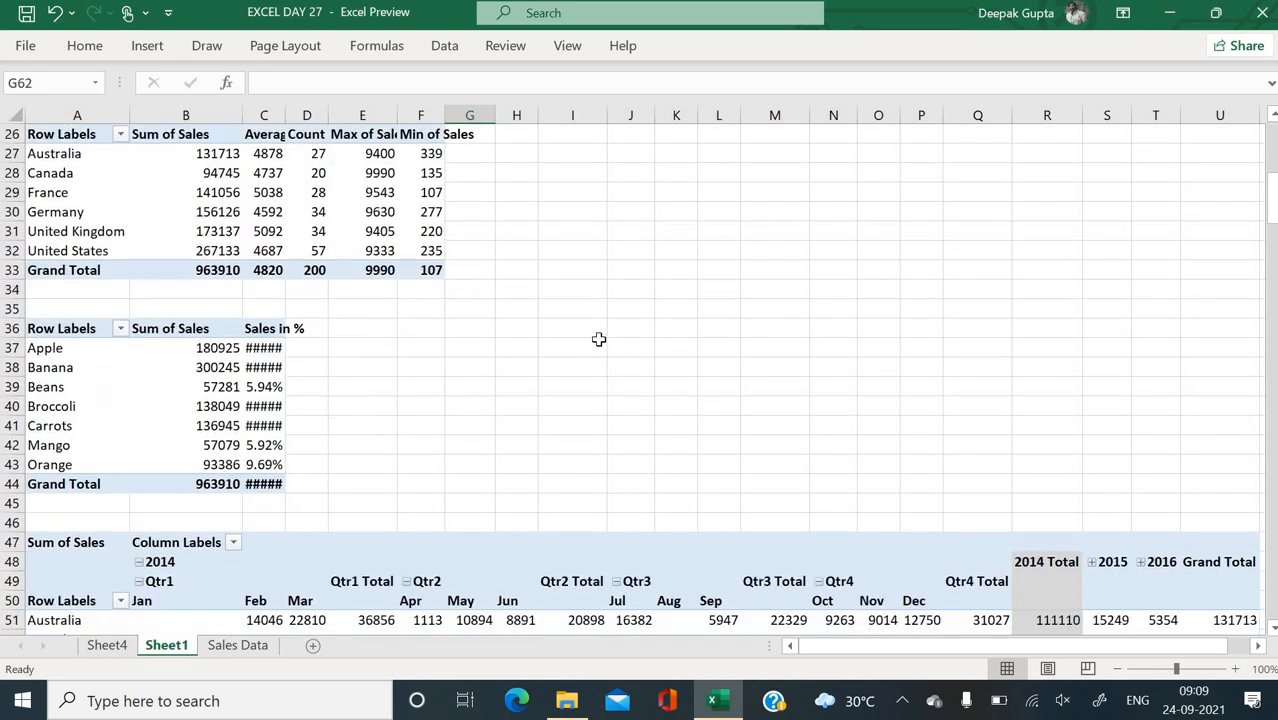
scroll(598, 339, "up", 4)
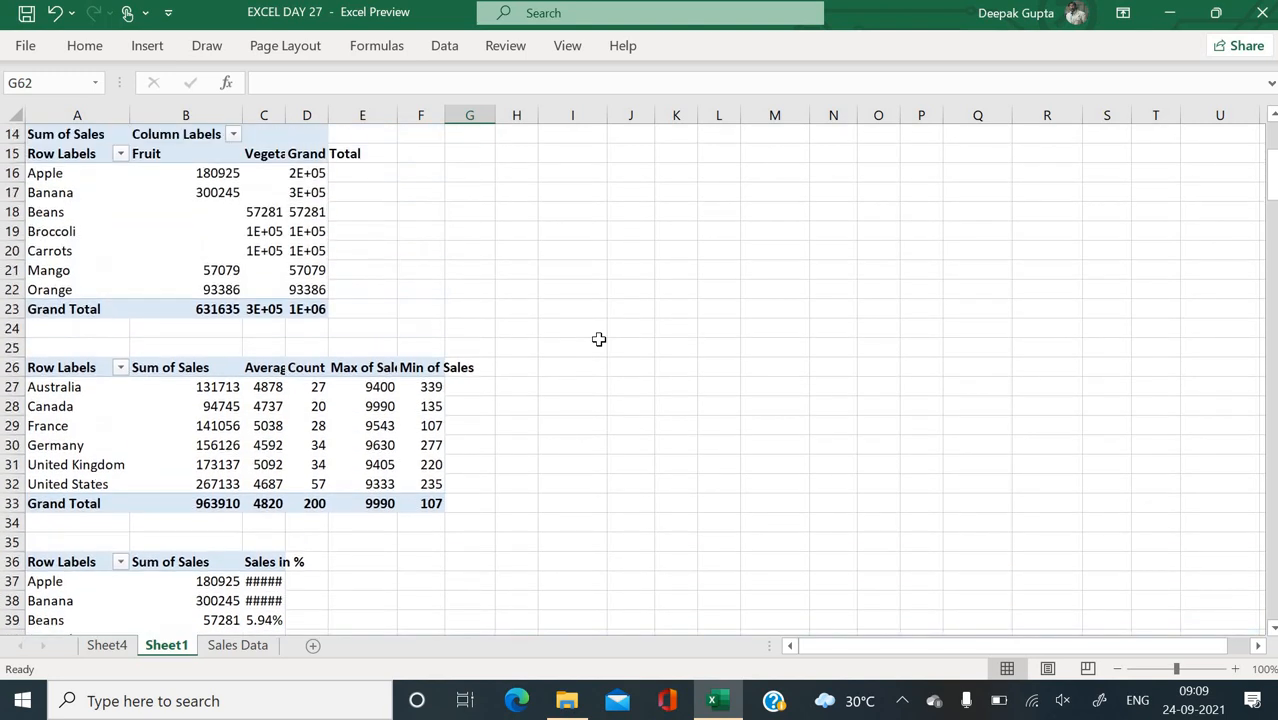
scroll(598, 339, "up", 2)
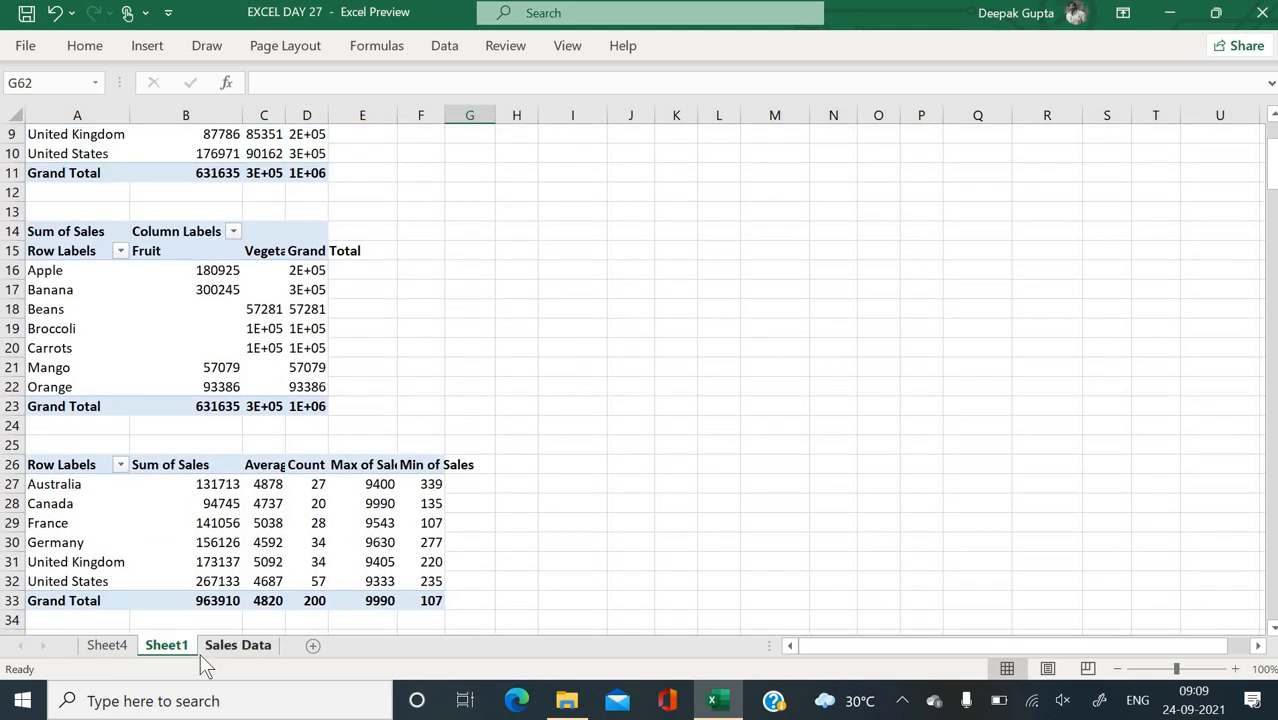
left_click(237, 645)
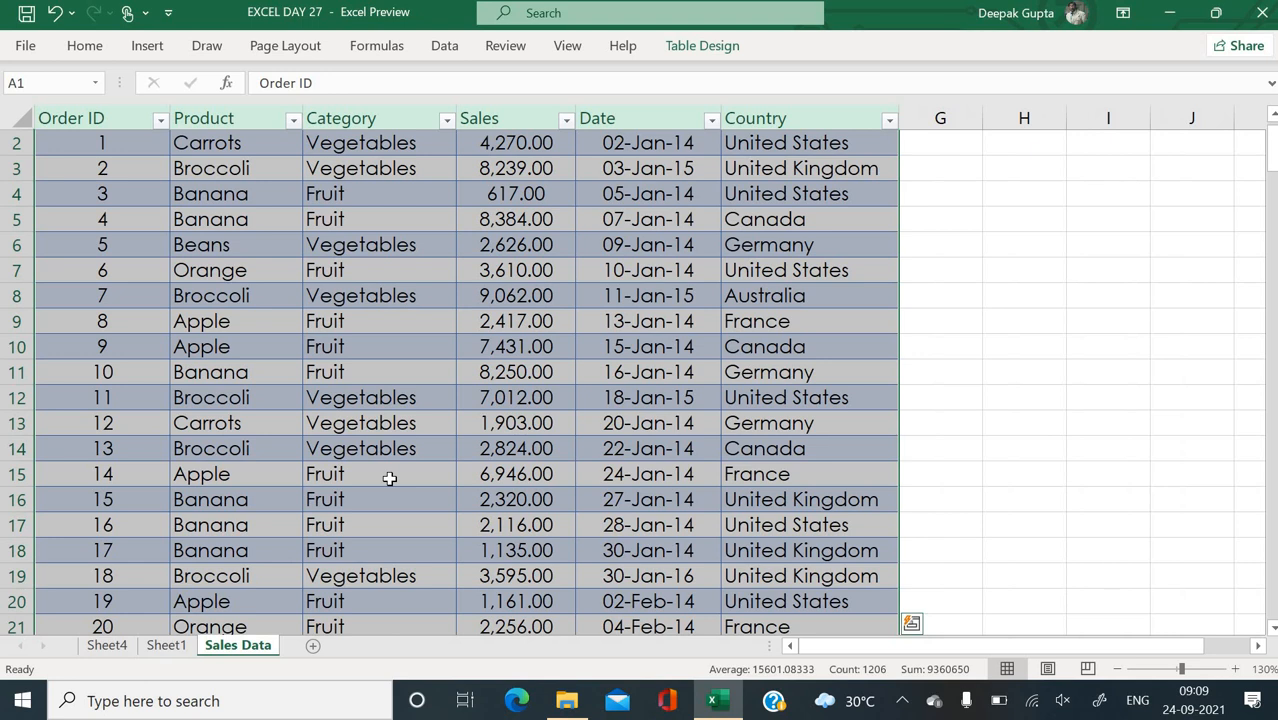
left_click(390, 479)
scroll(390, 479, "up", 1)
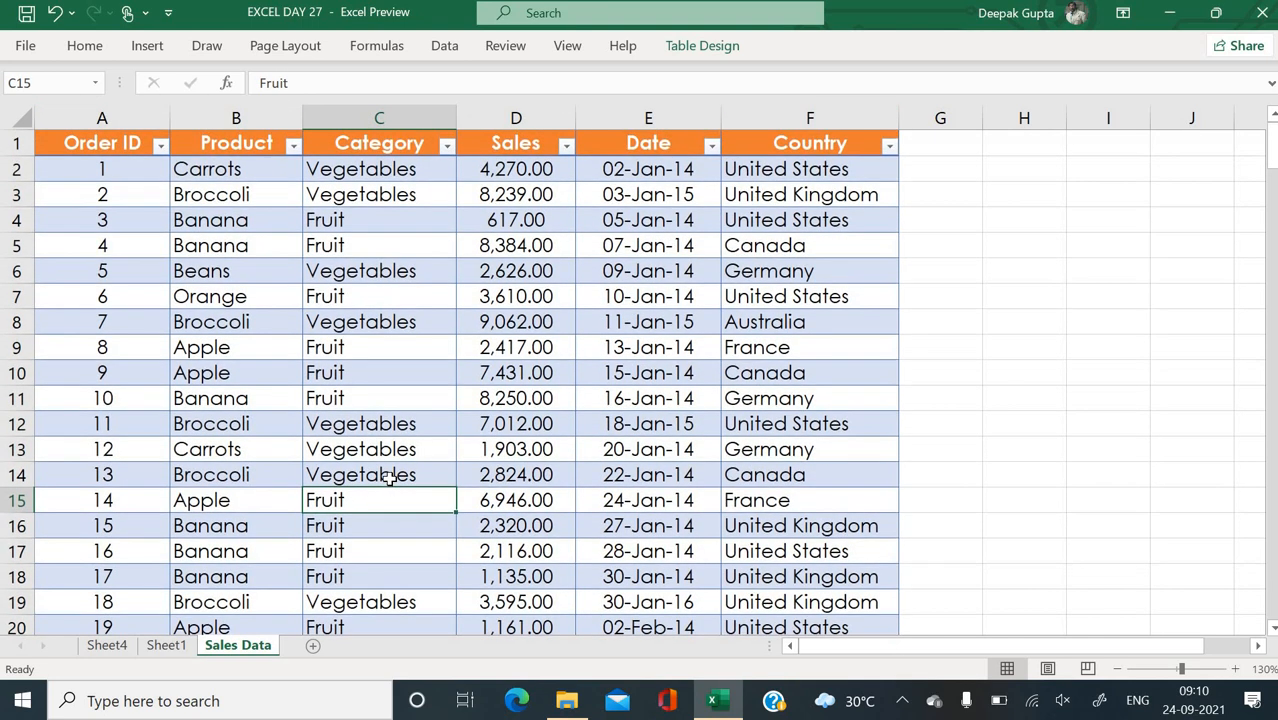
left_click(581, 441)
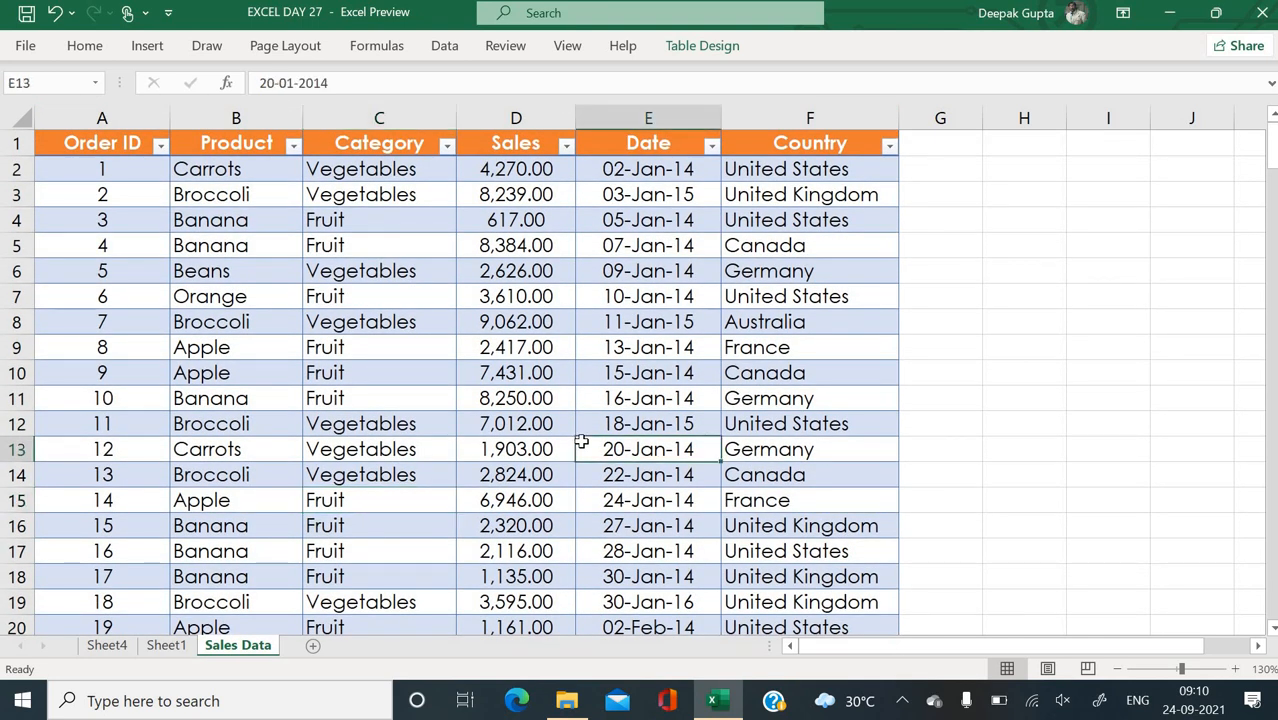